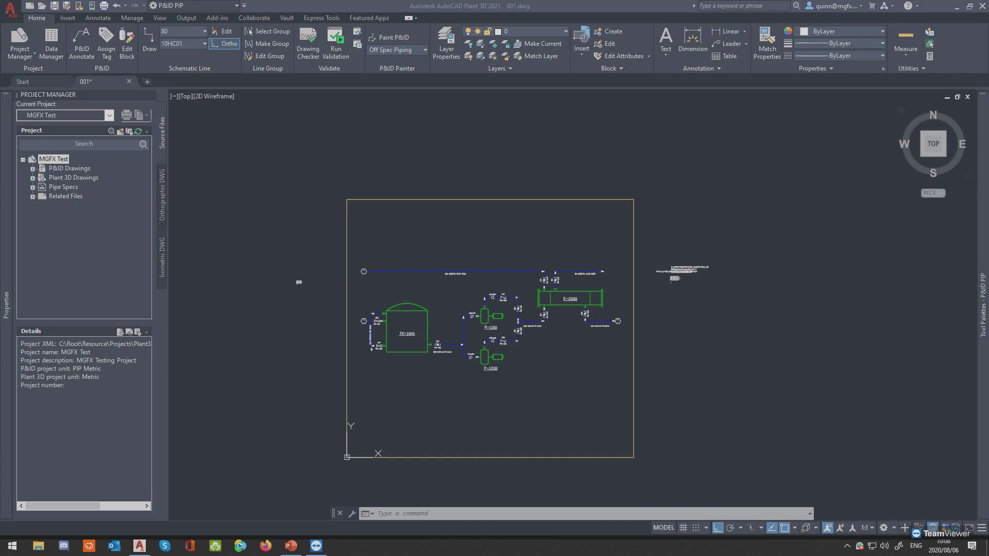
# Examine the loose check valve symbol outside the P&ID border, beside the tank side of the drawing.
pyautogui.click(309, 350)
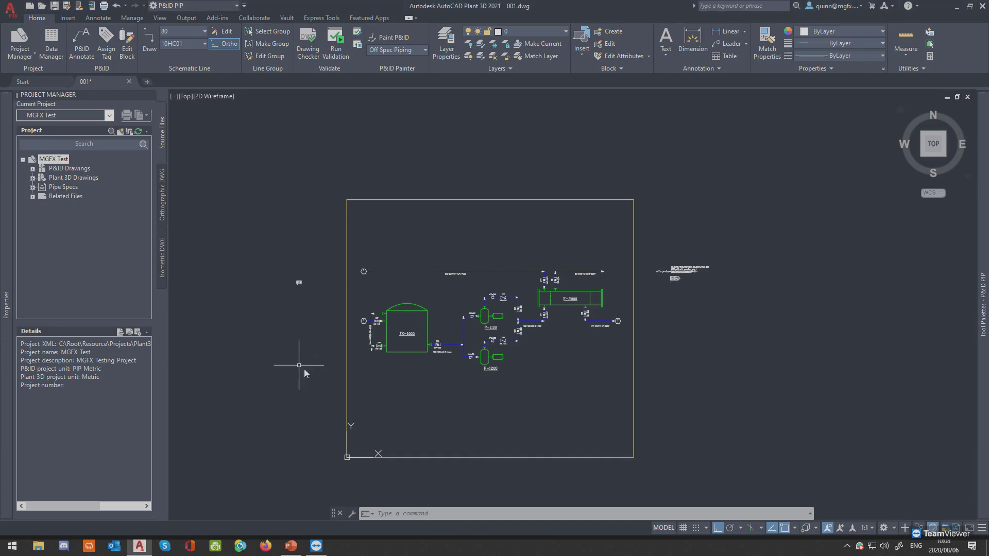
pyautogui.moveTo(318, 369); pyautogui.dragTo(319, 355, button='middle')
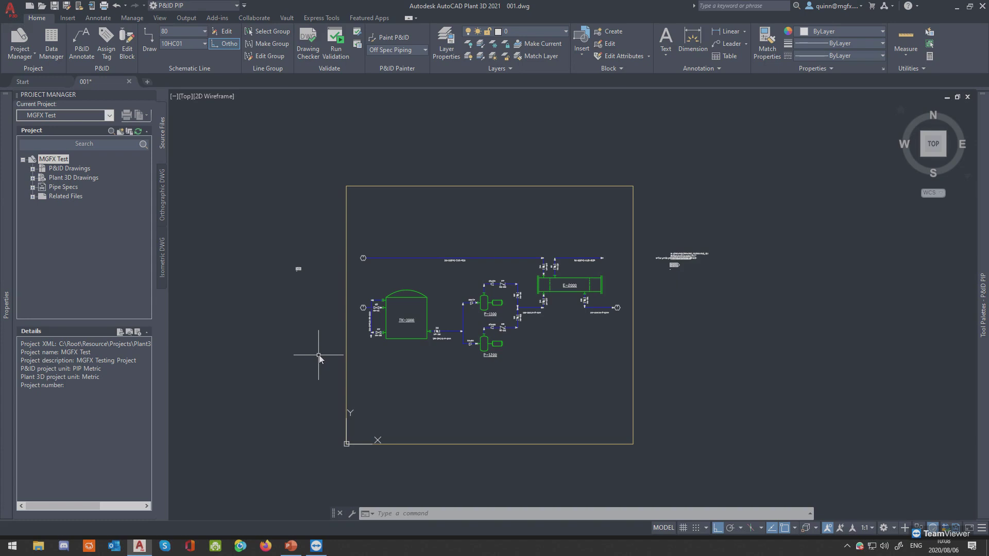
pyautogui.scroll(2, 430, 352)
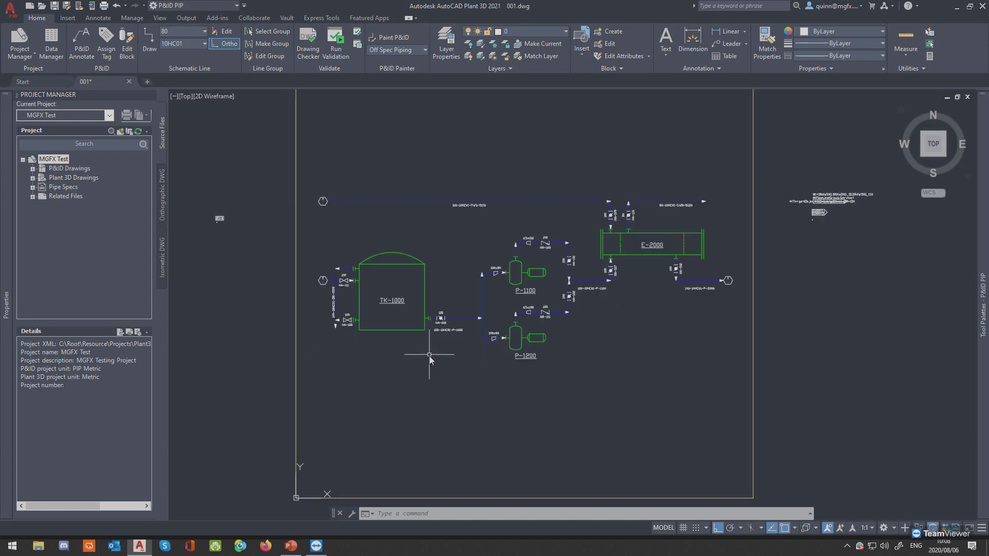
pyautogui.moveTo(386, 353); pyautogui.dragTo(453, 404, button='middle')
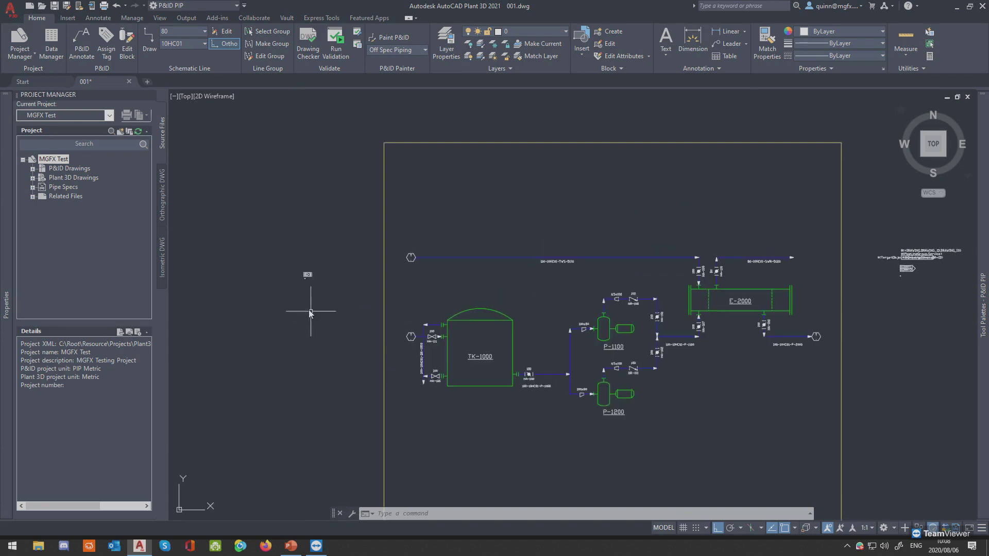
pyautogui.scroll(6, 309, 307)
pyautogui.moveTo(363, 277); pyautogui.dragTo(298, 336, button='middle')
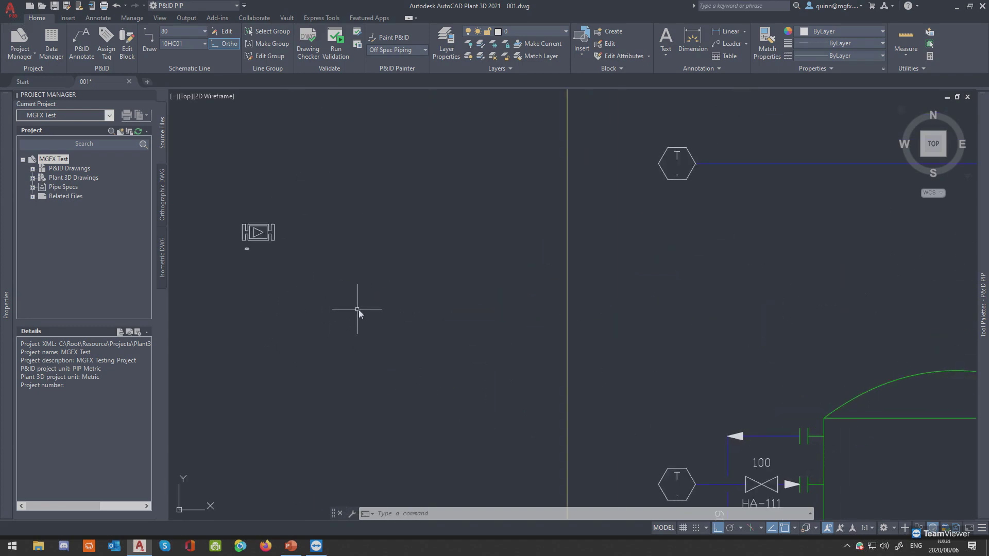
pyautogui.moveTo(468, 292)
pyautogui.mouseDown(button='middle')
pyautogui.moveTo(354, 310)
pyautogui.moveTo(466, 314)
pyautogui.mouseUp(button='middle')
pyautogui.moveTo(306, 241); pyautogui.dragTo(337, 287, button='middle')
pyautogui.scroll(-2, 390, 292)
pyautogui.scroll(2, 368, 295)
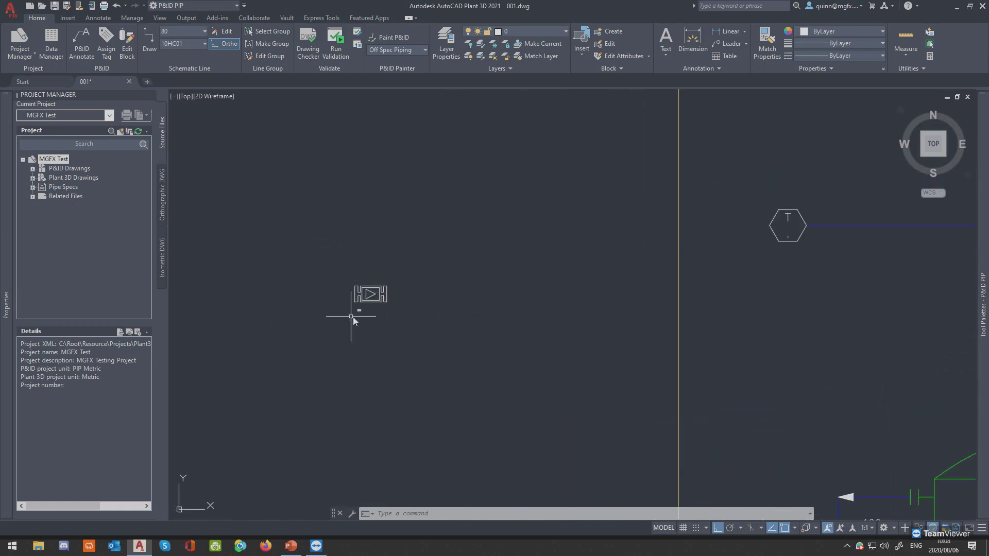
pyautogui.scroll(2, 352, 321)
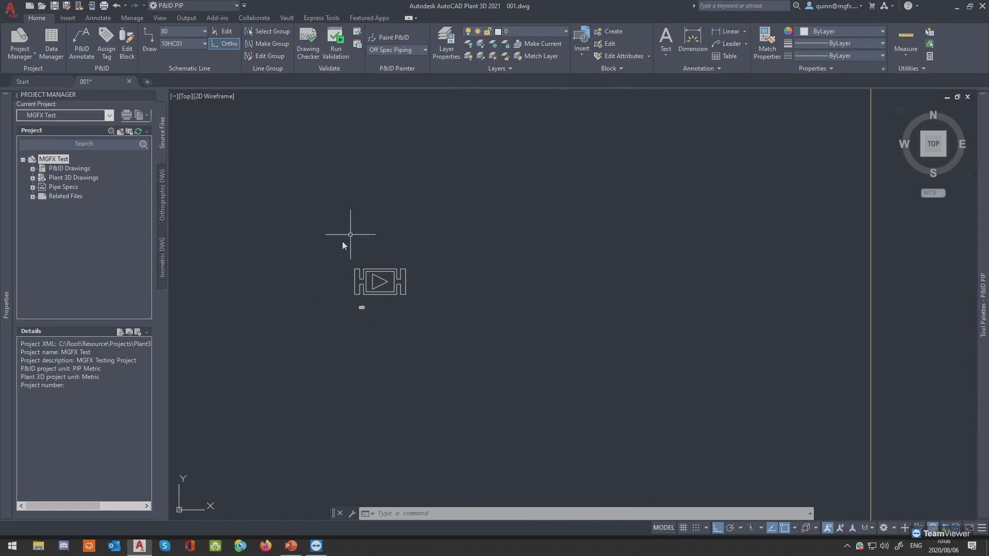
pyautogui.scroll(2, 335, 298)
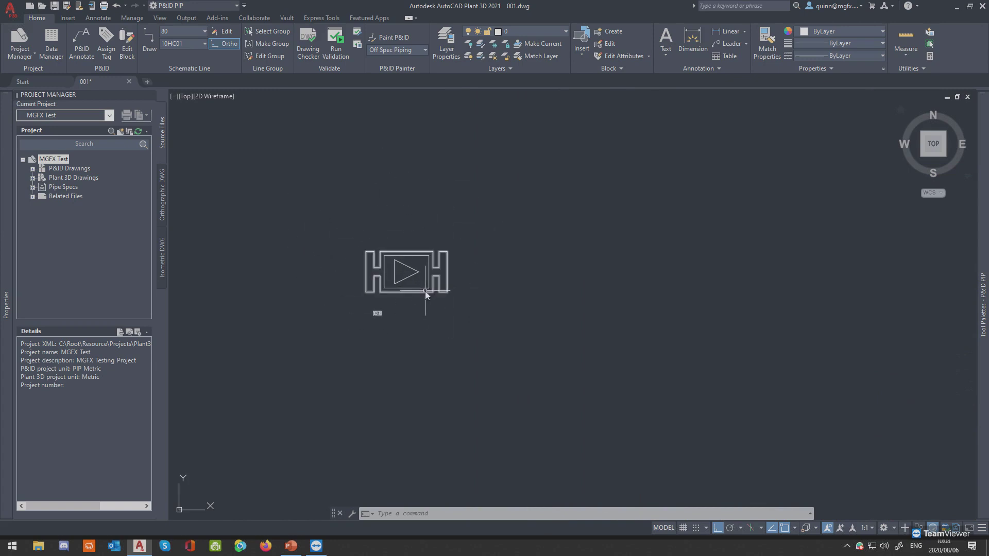
pyautogui.scroll(3, 373, 307)
pyautogui.scroll(2, 387, 334)
pyautogui.scroll(-5, 393, 335)
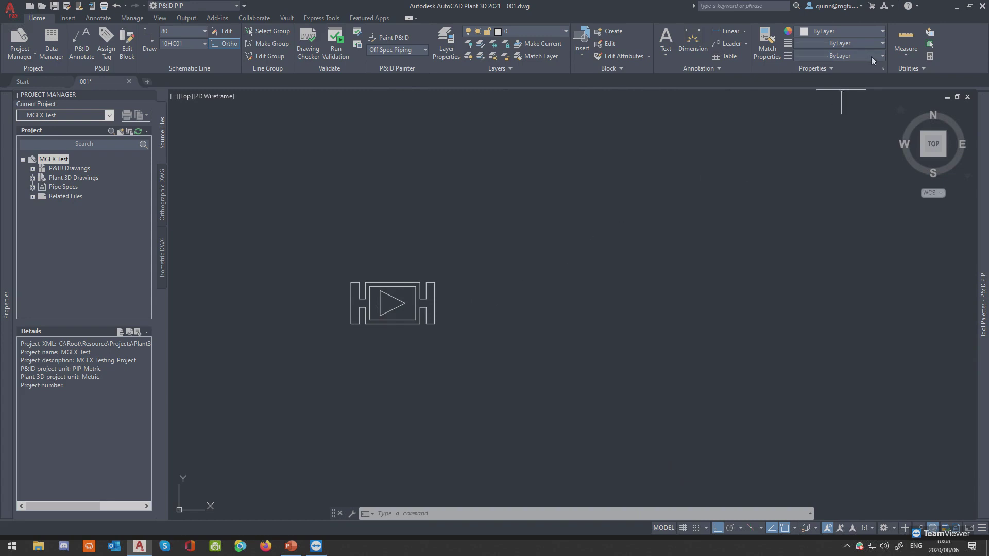
# Measure the check valve symbol's geometry with the quick Measure tool.
pyautogui.click(906, 37)
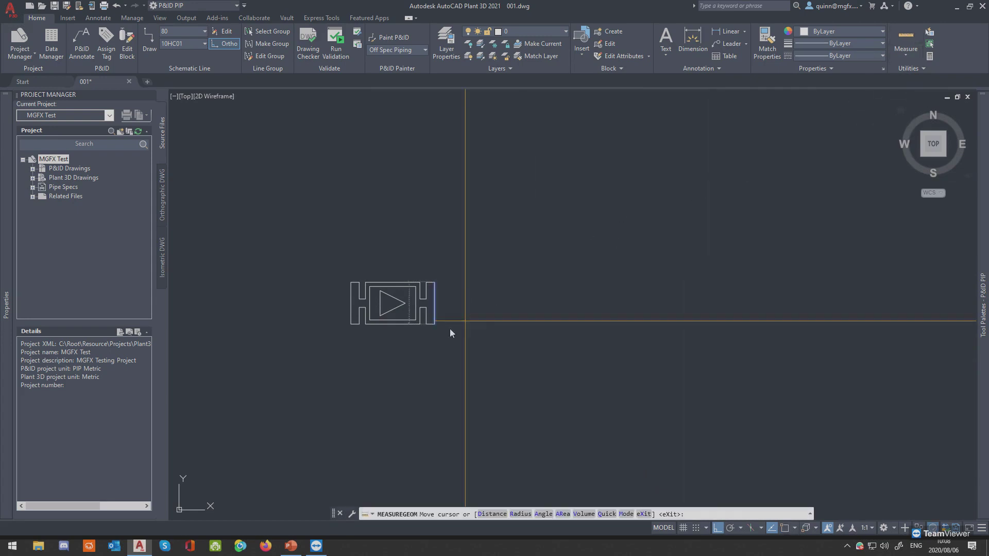
pyautogui.click(346, 305)
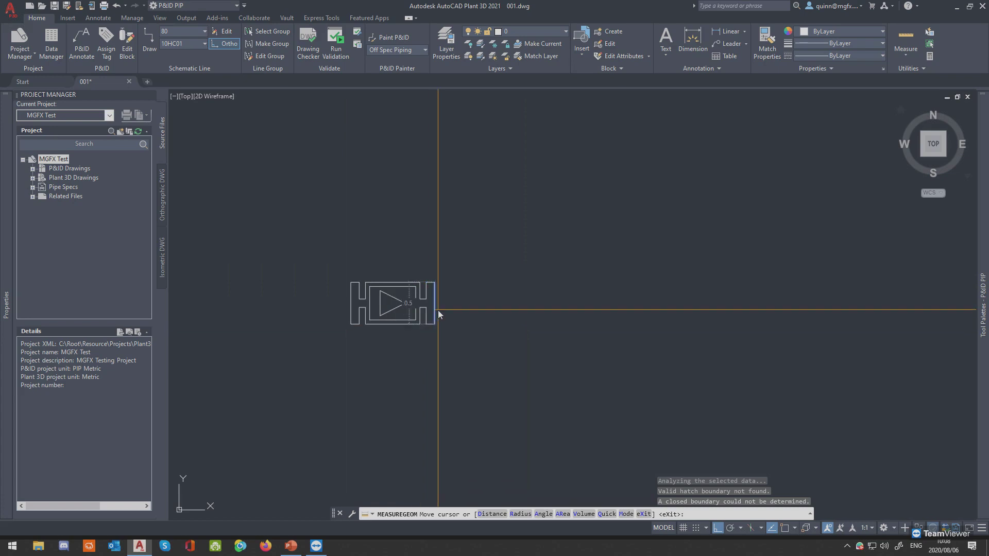
pyautogui.press('Escape')
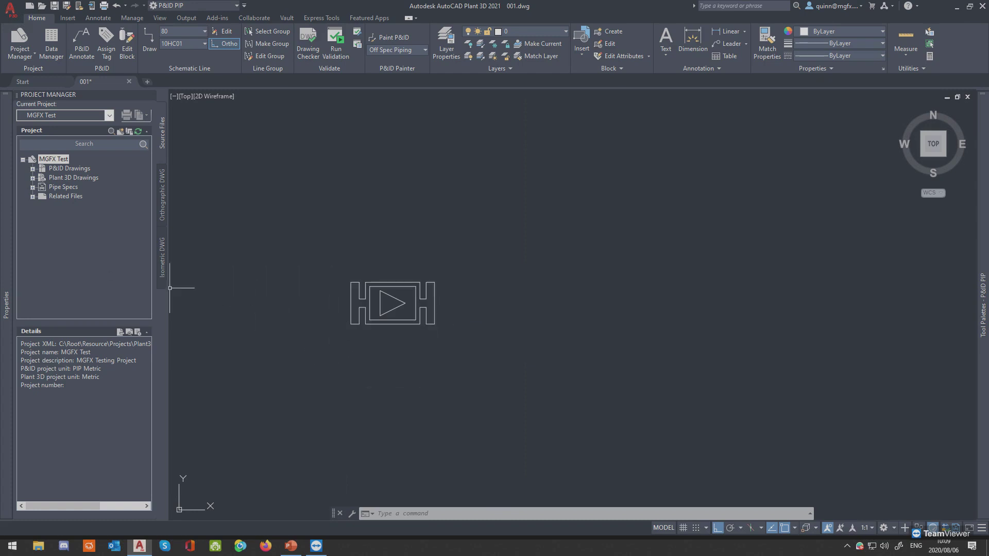
pyautogui.hotkey('alt', 'Tab')
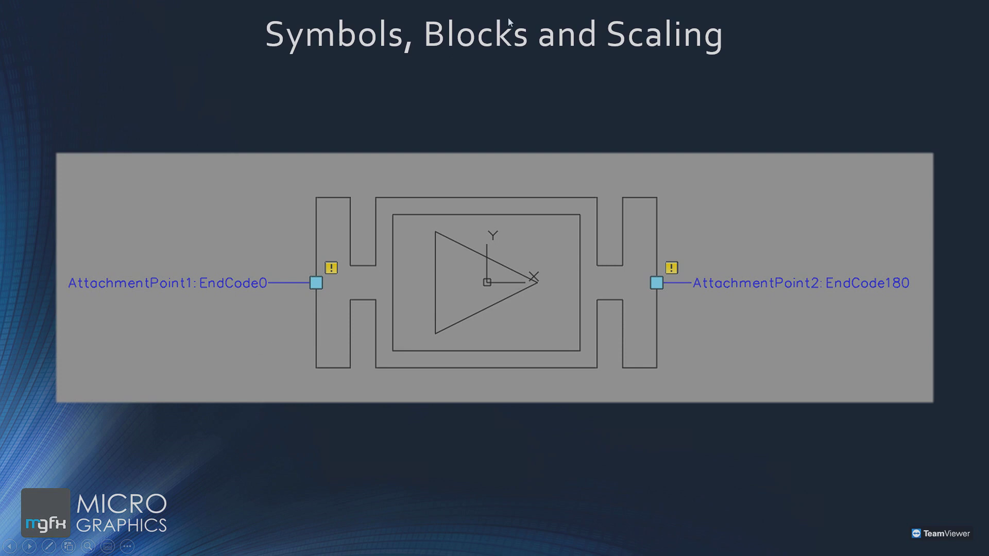
pyautogui.click(642, 84)
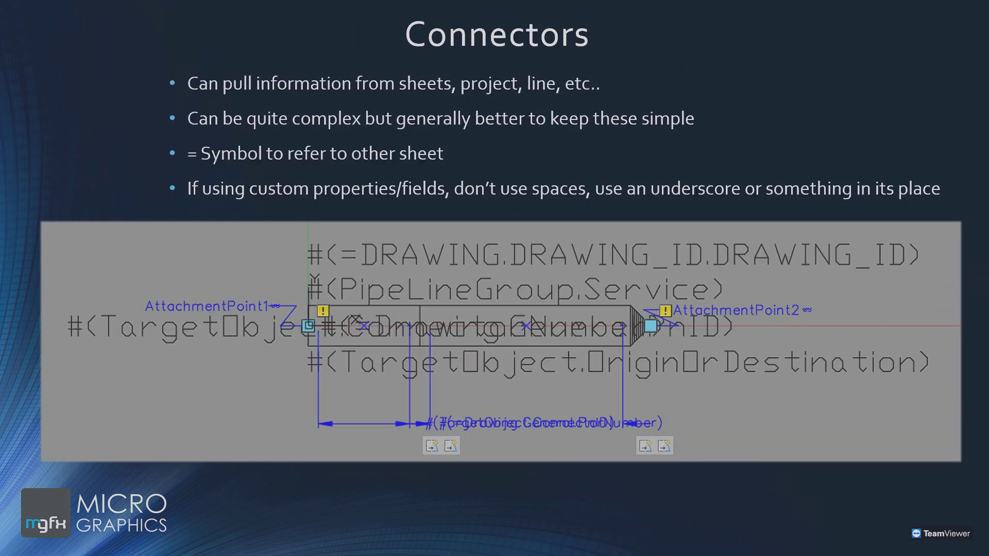
pyautogui.press('Escape')
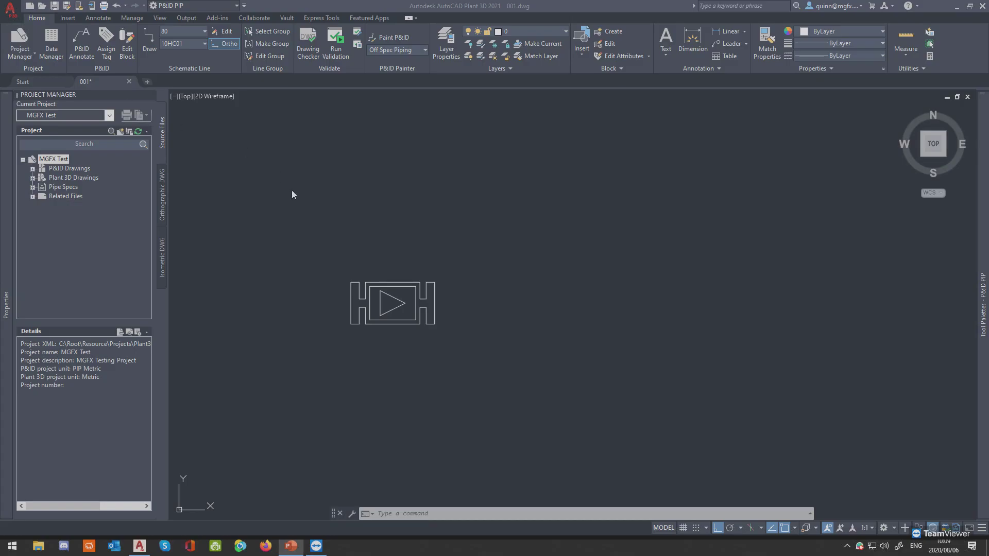
pyautogui.click(282, 280)
pyautogui.click(380, 319)
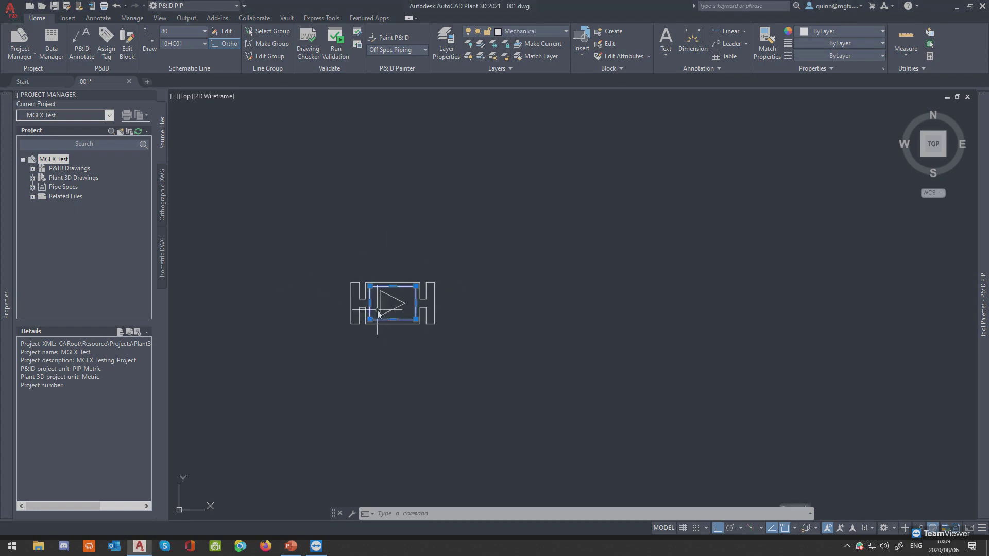
pyautogui.press('Escape')
# Check the symbol's span between its two end midpoints with a temporary line, and inspect its outer outline.
pyautogui.scroll(-4, 399, 318)
pyautogui.scroll(4, 408, 321)
pyautogui.scroll(2, 372, 310)
pyautogui.write('l')
pyautogui.press('Return')
pyautogui.click(376, 301)
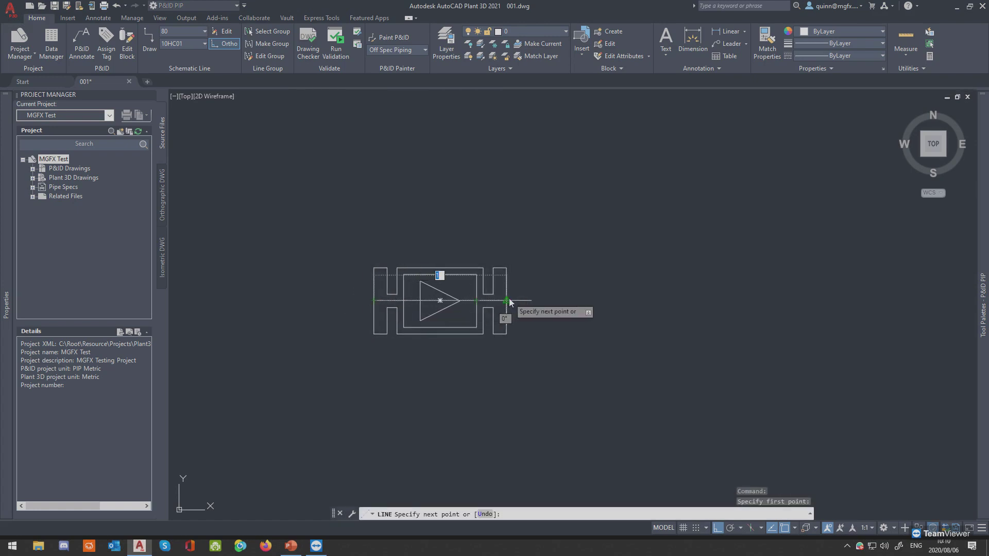
pyautogui.press('Escape')
pyautogui.click(383, 304)
pyautogui.click(368, 289)
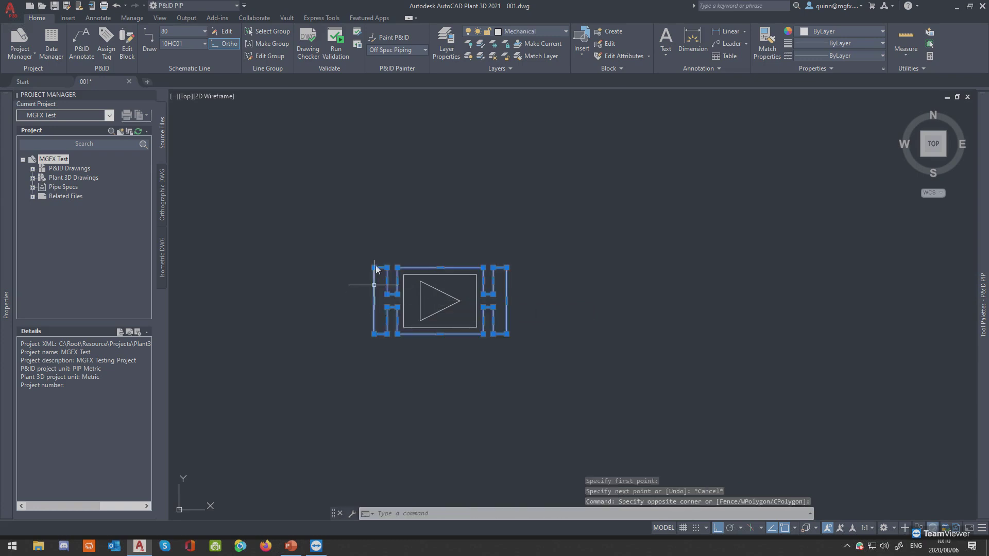
pyautogui.moveTo(373, 268)
pyautogui.press('Escape')
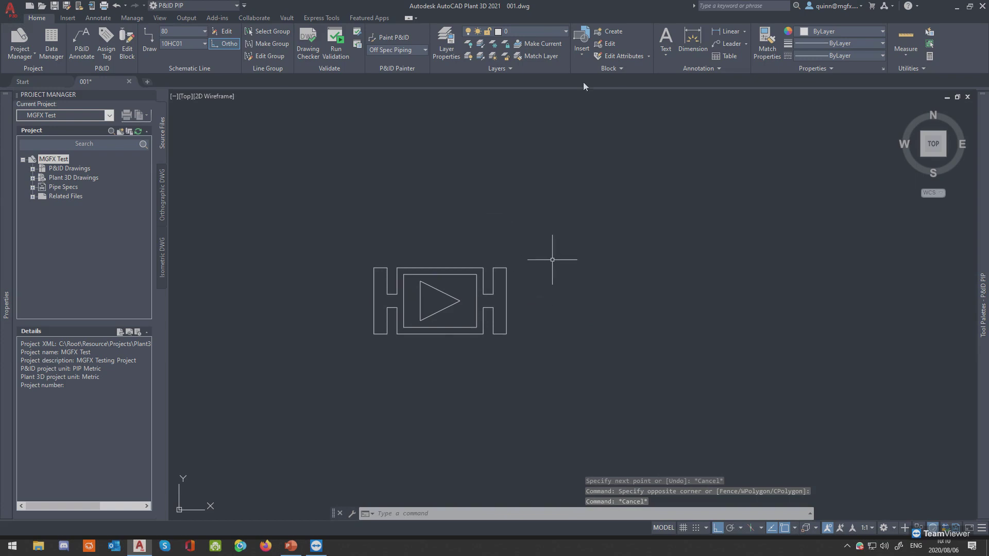
# Start a block definition named Super_Check and set its base point at the centre of the valve symbol.
pyautogui.click(609, 32)
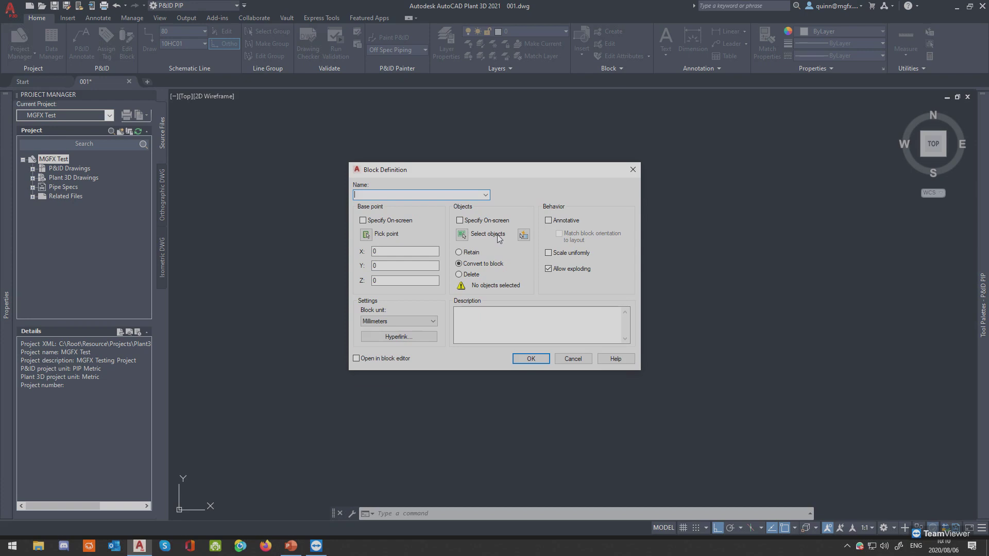
pyautogui.write('Super_Check')
pyautogui.click(390, 194)
pyautogui.click(367, 234)
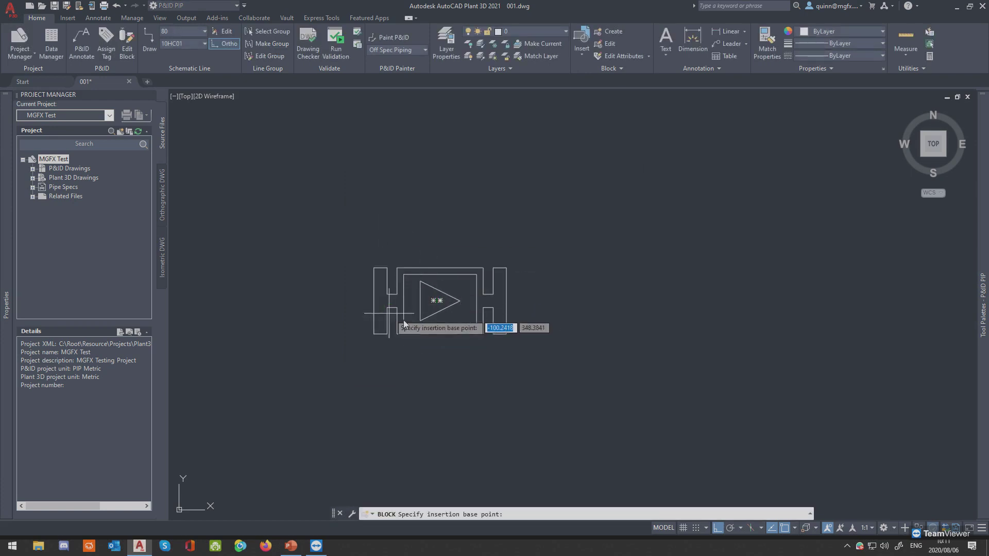
pyautogui.click(441, 305)
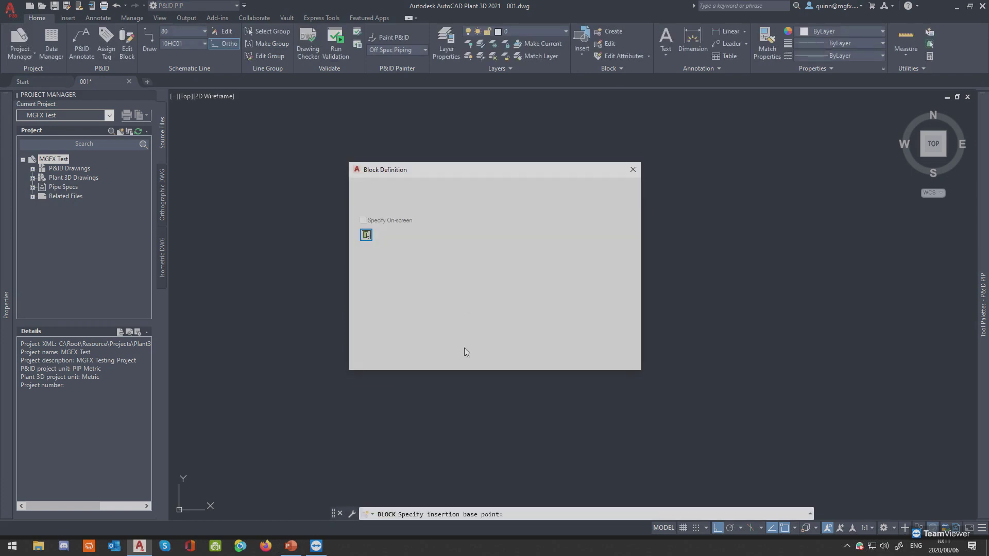
# Select all of the valve symbol's geometry as the objects of the Super_Check block.
pyautogui.click(366, 235)
pyautogui.click(523, 339)
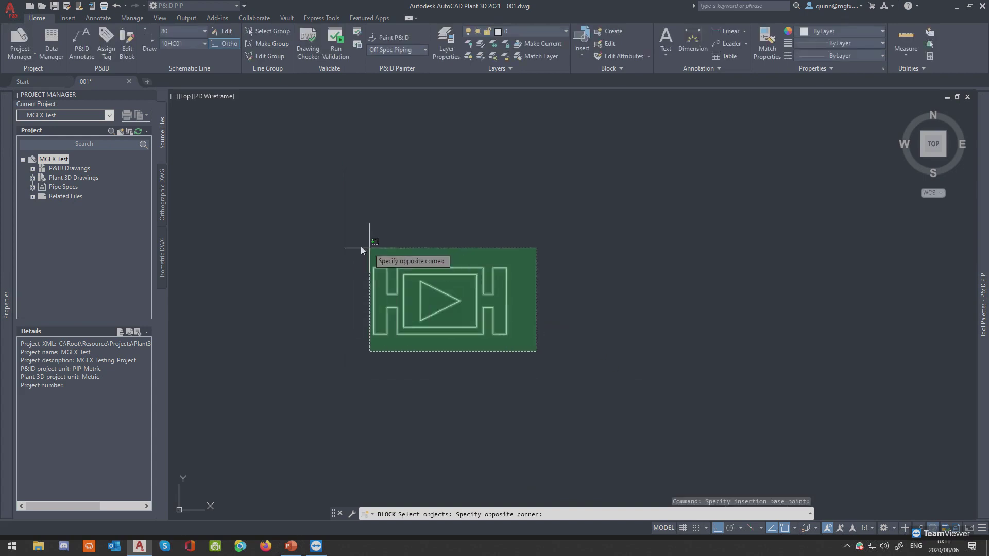
pyautogui.click(384, 252)
pyautogui.press('Return')
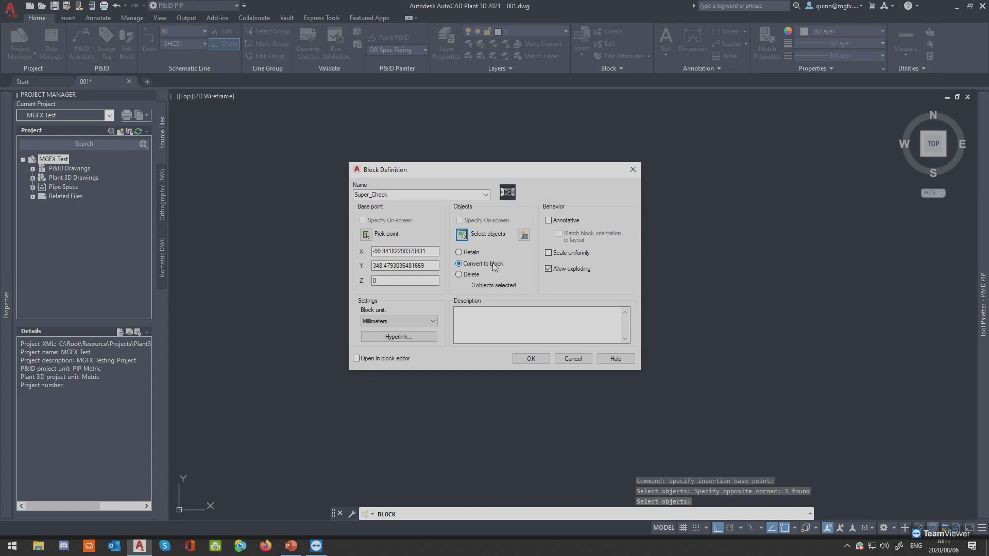
# Create the block with opening in the block editor enabled, redefining the existing Super_Check definition.
pyautogui.click(386, 359)
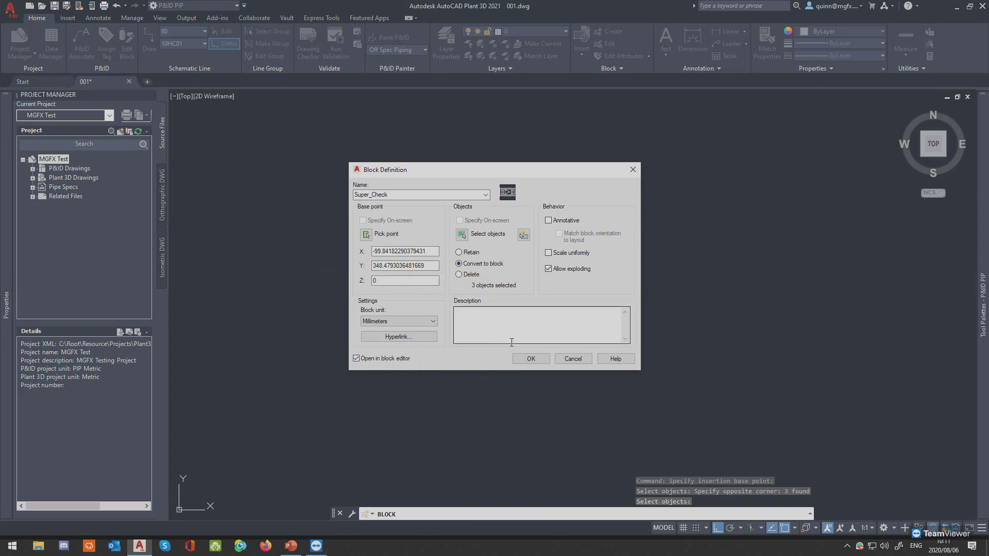
pyautogui.click(533, 358)
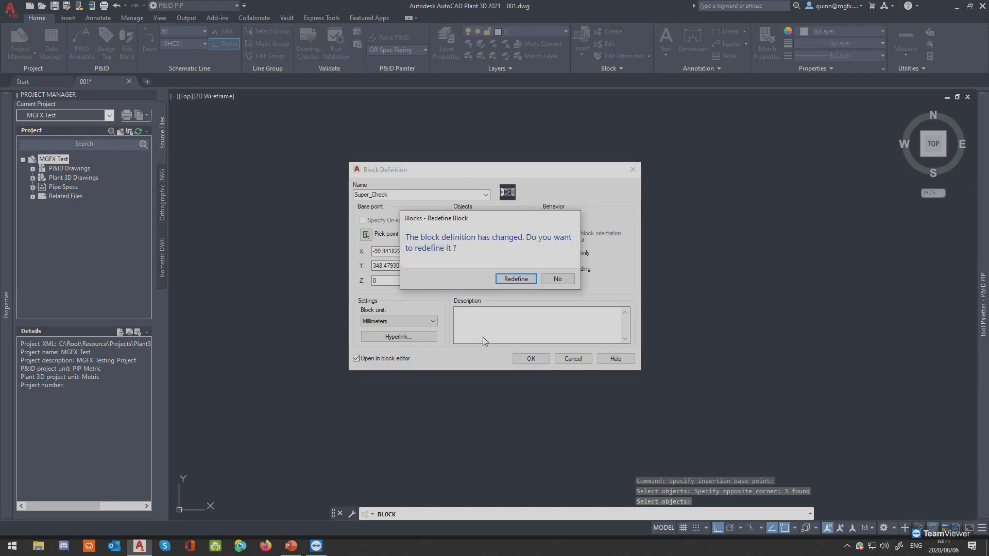
pyautogui.click(534, 279)
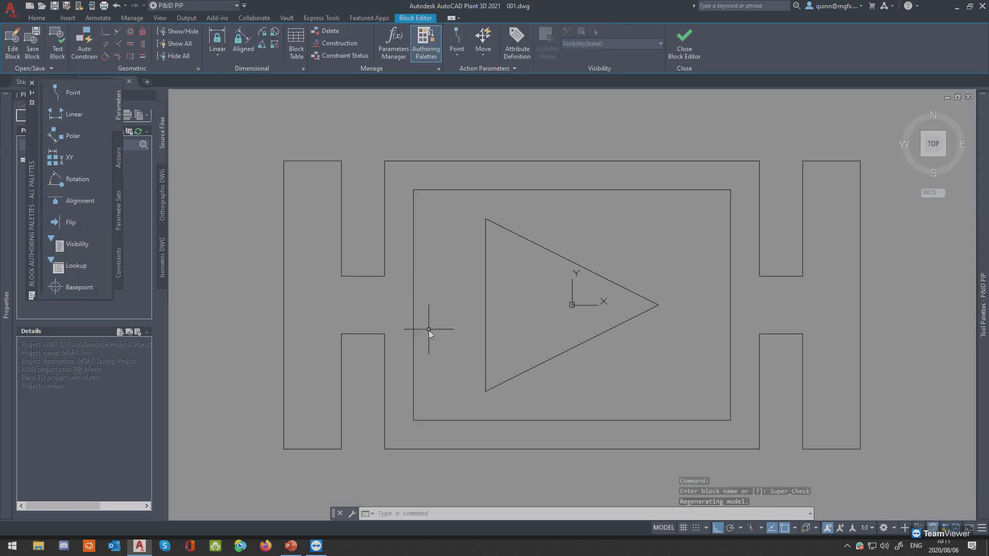
pyautogui.scroll(-4, 487, 337)
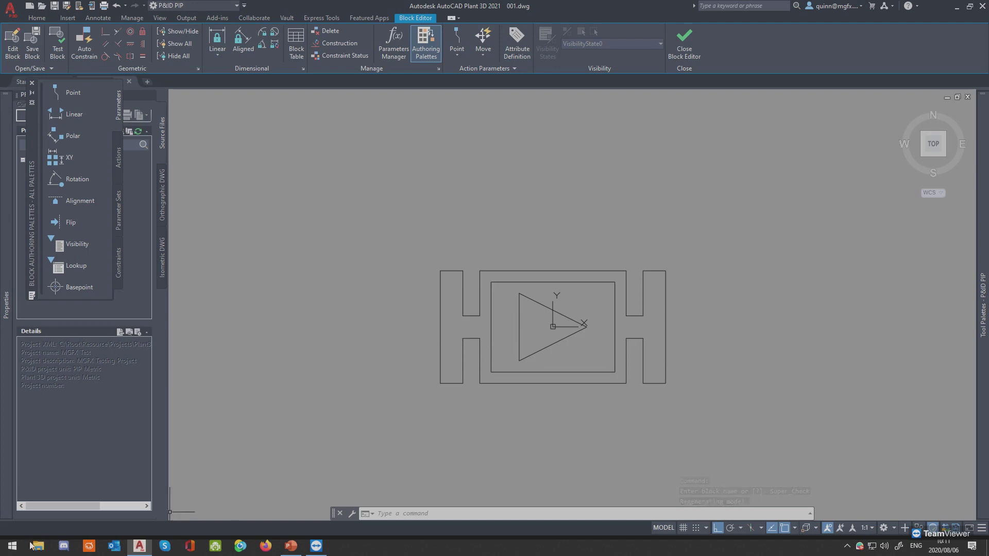
# Open Notepad++ and place its window over the drawing, showing the AttachmentPoint1:EndCode0 and AttachmentPoint2:EndCode180 lines.
pyautogui.click(13, 548)
pyautogui.write('no')
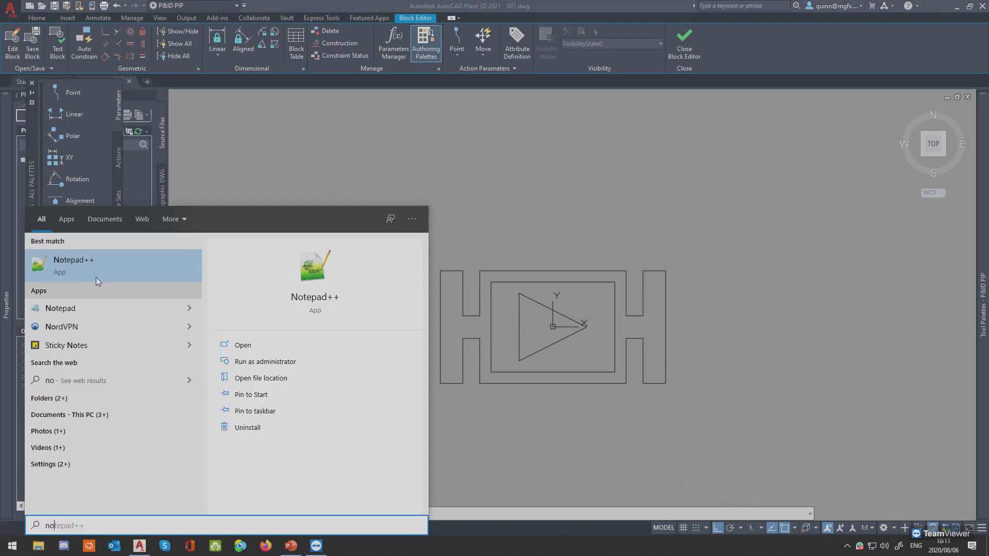
pyautogui.click(98, 267)
pyautogui.moveTo(601, 54); pyautogui.dragTo(0, 206)
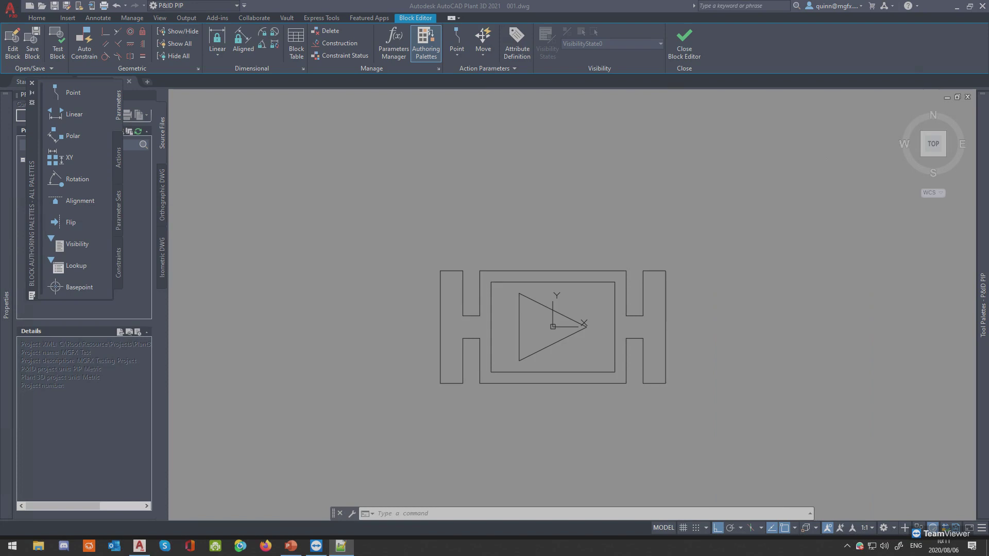
pyautogui.press('super')
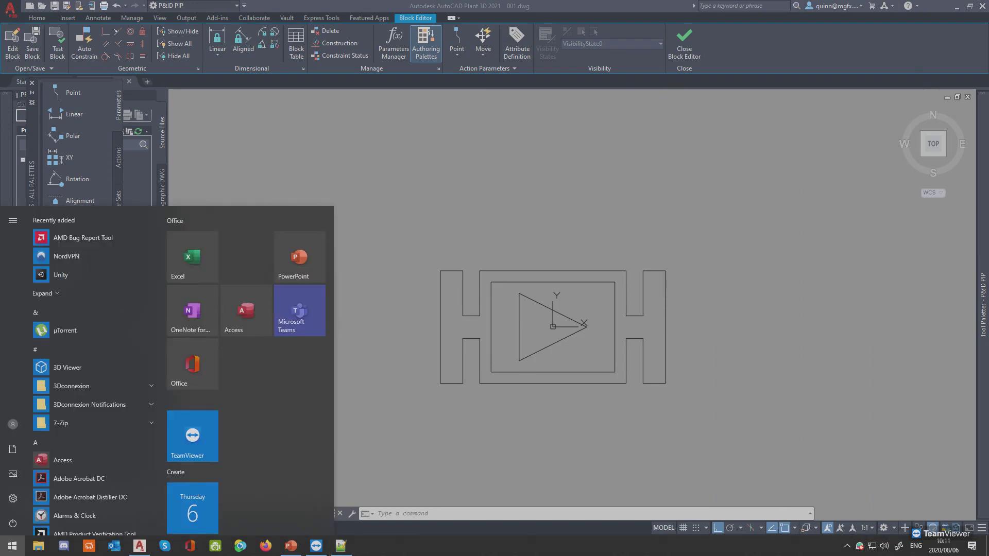
pyautogui.press('super')
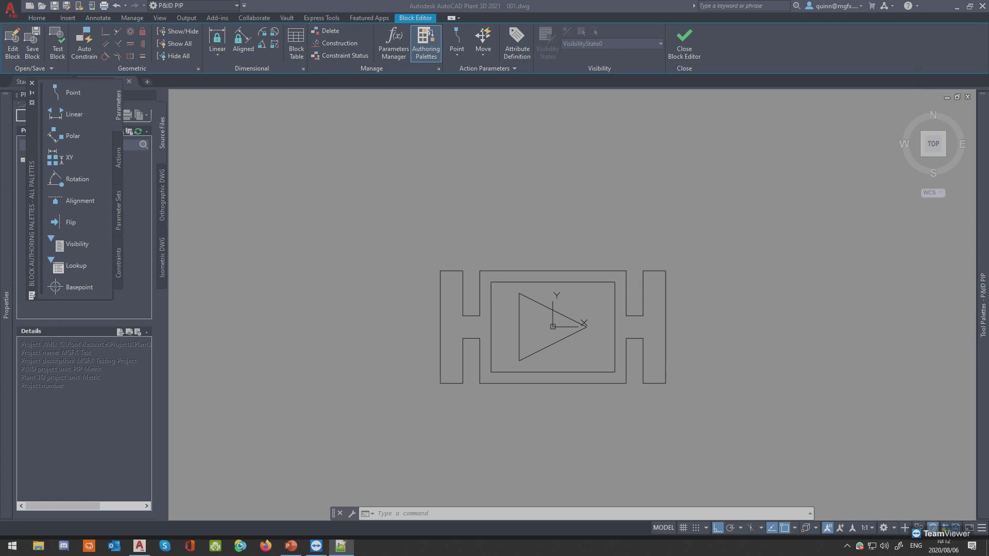
pyautogui.moveTo(0, 169)
pyautogui.mouseDown()
pyautogui.moveTo(351, 126)
pyautogui.moveTo(458, 147)
pyautogui.mouseUp()
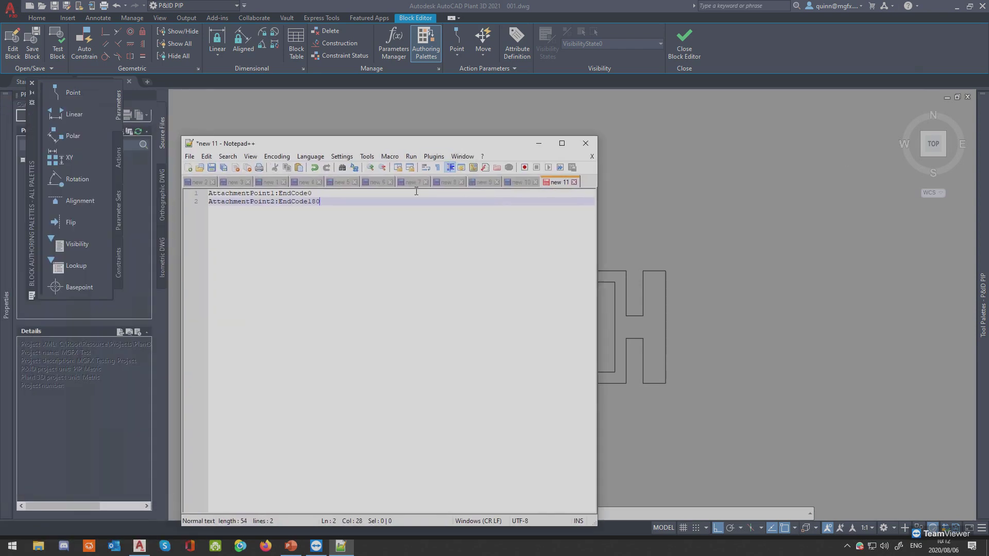
pyautogui.moveTo(314, 195); pyautogui.dragTo(221, 196)
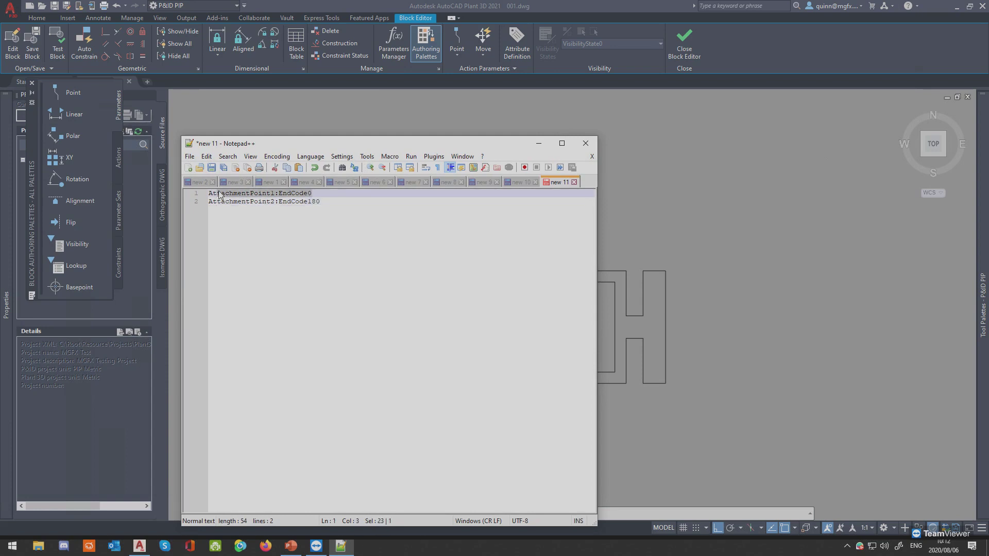
pyautogui.click(250, 214)
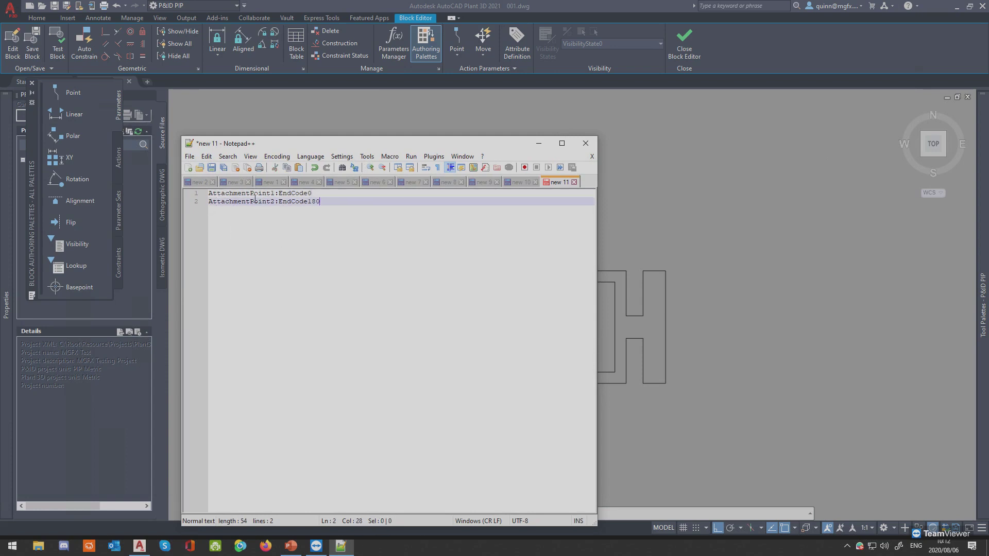
# Examine the AttachmentPoint1:EndCode0 line in Notepad++ and the valve symbol in the block editor.
pyautogui.moveTo(314, 194); pyautogui.dragTo(208, 198)
pyautogui.tripleClick(219, 192)
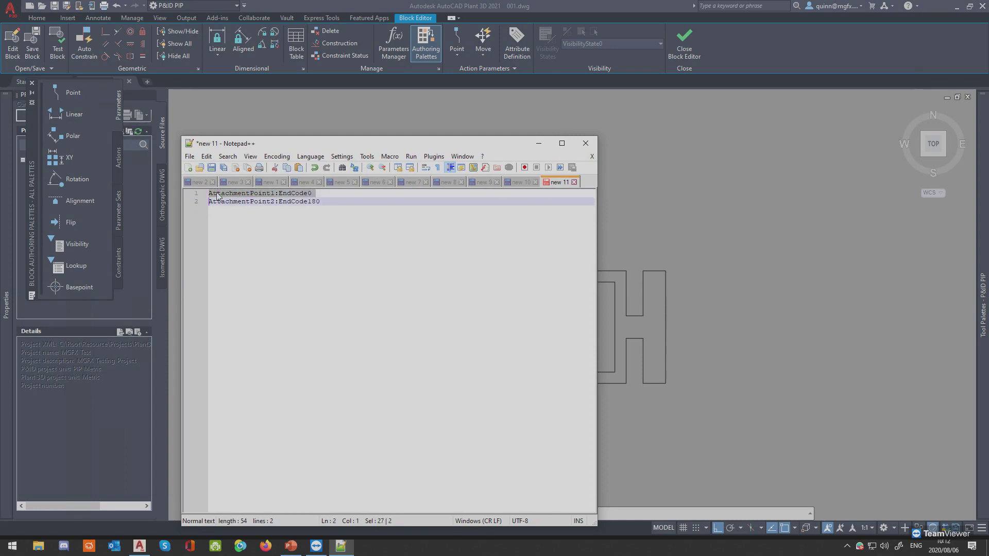
pyautogui.doubleClick(220, 192)
pyautogui.moveTo(282, 145); pyautogui.dragTo(477, 111)
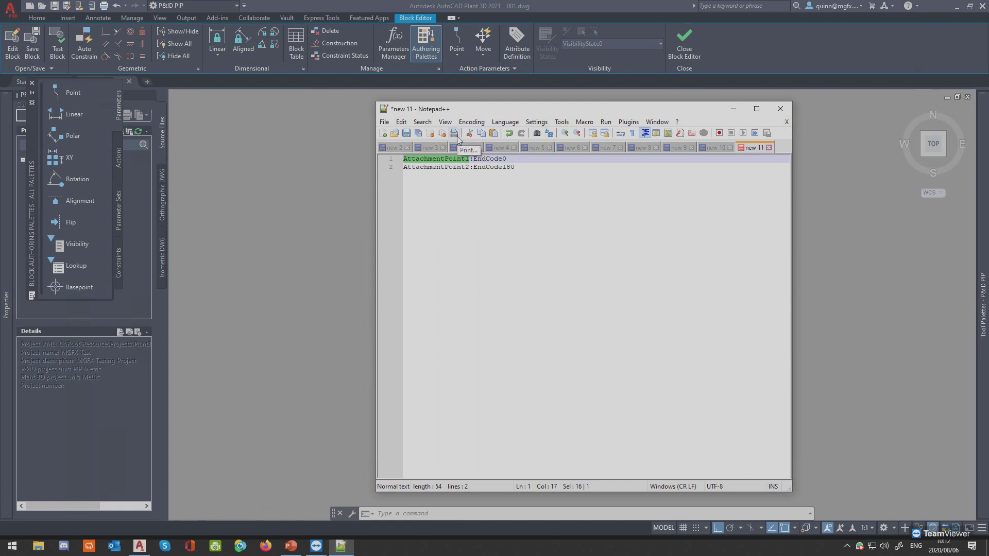
pyautogui.moveTo(480, 108); pyautogui.dragTo(0, 138)
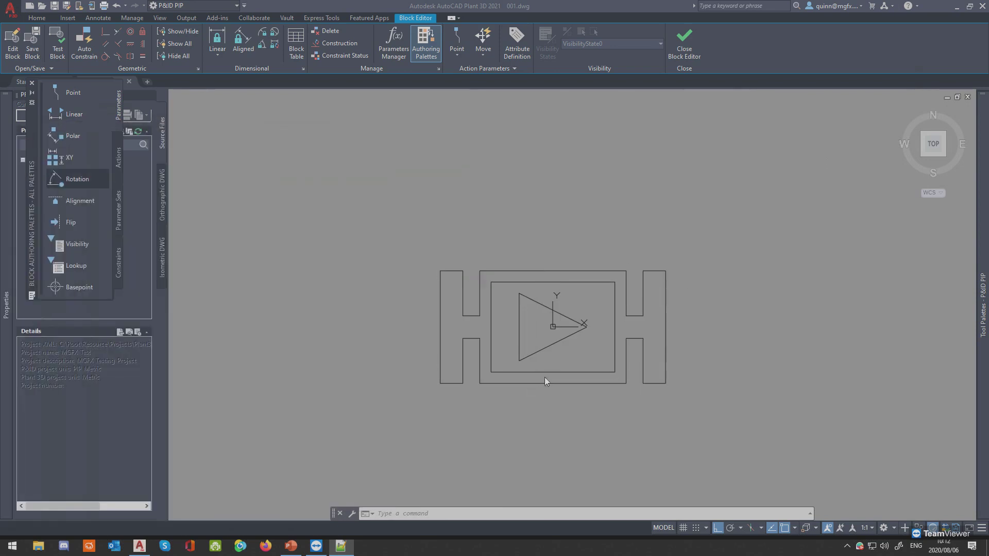
pyautogui.scroll(2, 537, 314)
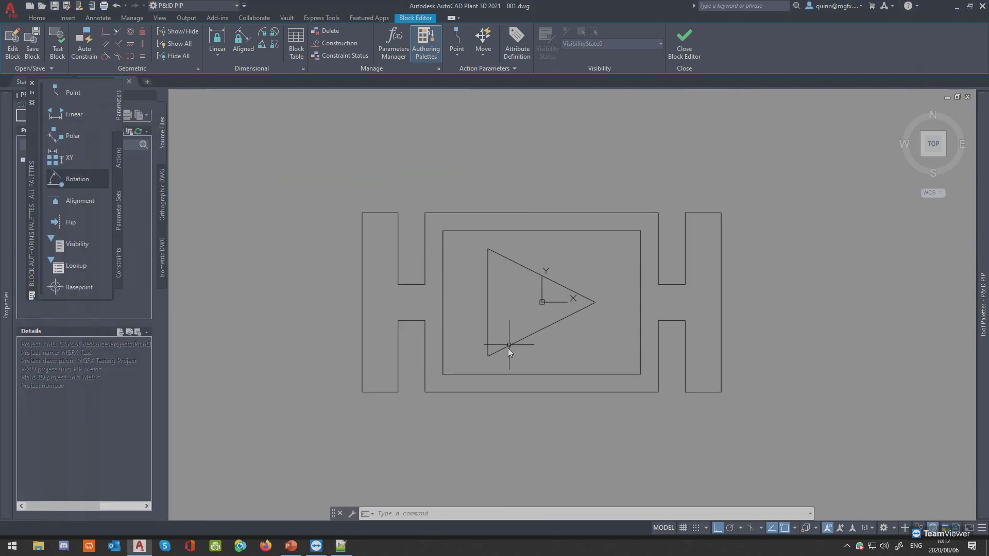
pyautogui.moveTo(508, 348)
# Copy the text AttachmentPoint1:EndCode0 from Notepad++ and switch back to AutoCAD Plant 3D.
pyautogui.hotkey('alt', 'Tab')
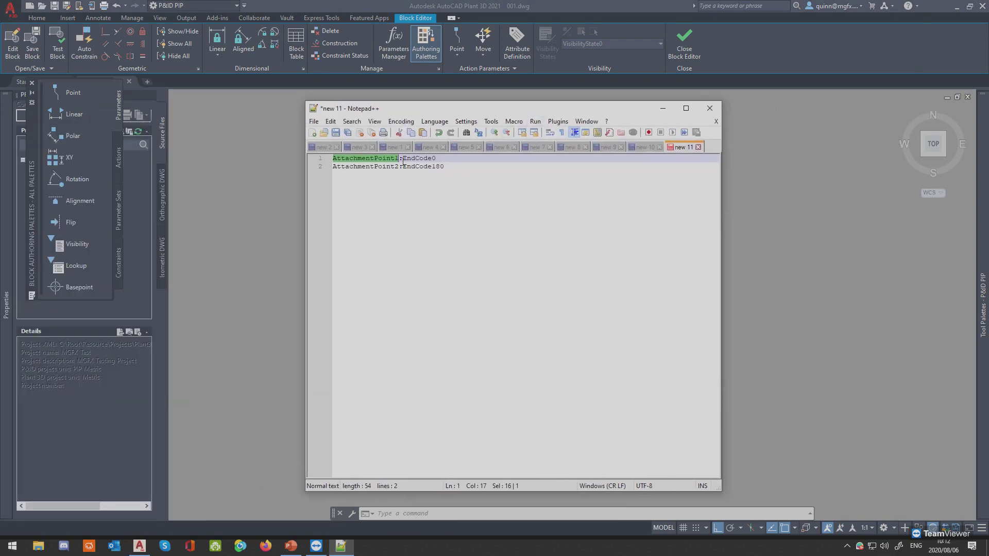
pyautogui.click(333, 159)
pyautogui.moveTo(333, 159); pyautogui.dragTo(399, 160)
pyautogui.click(400, 159)
pyautogui.moveTo(401, 159); pyautogui.dragTo(444, 159)
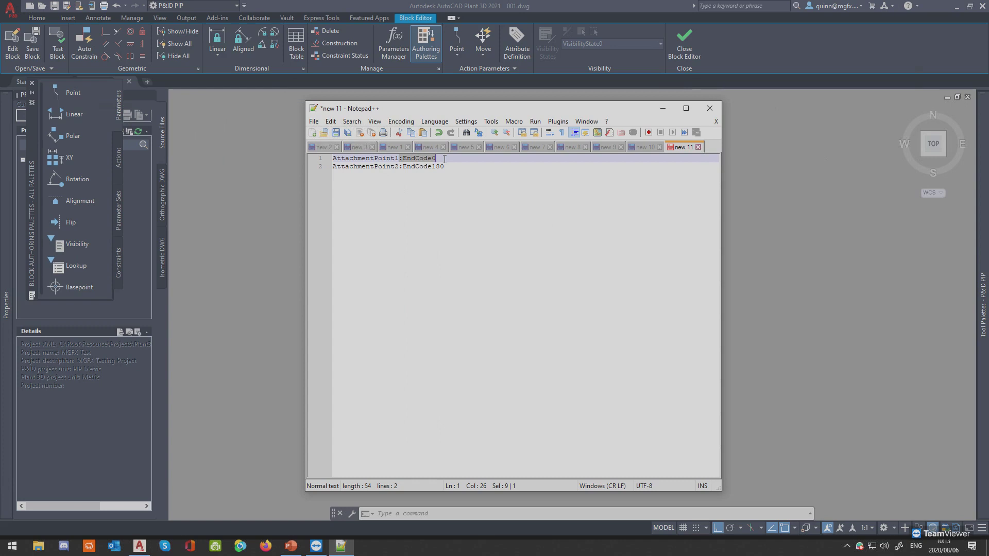
pyautogui.moveTo(445, 159); pyautogui.dragTo(333, 159)
pyautogui.hotkey('ctrl', 'c')
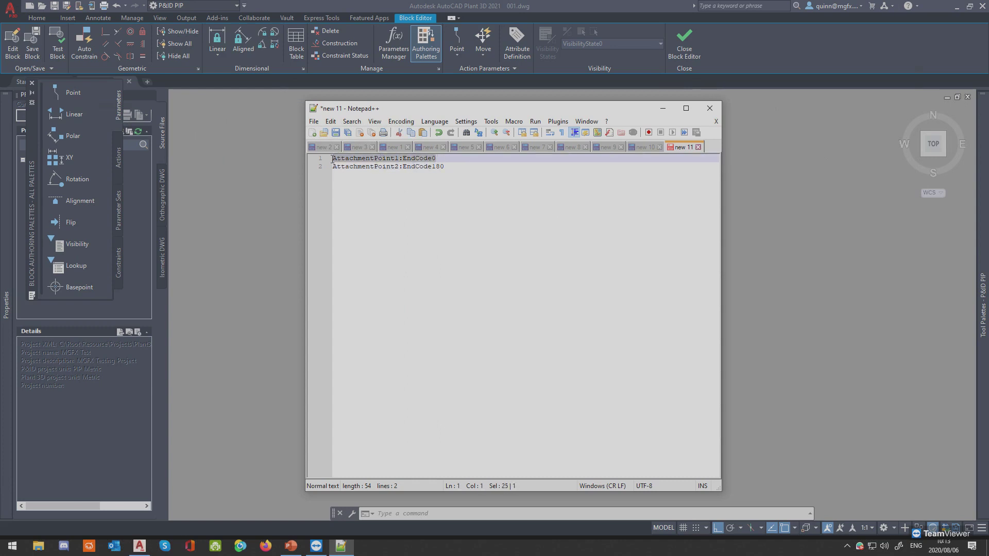
pyautogui.hotkey('alt', 'Tab')
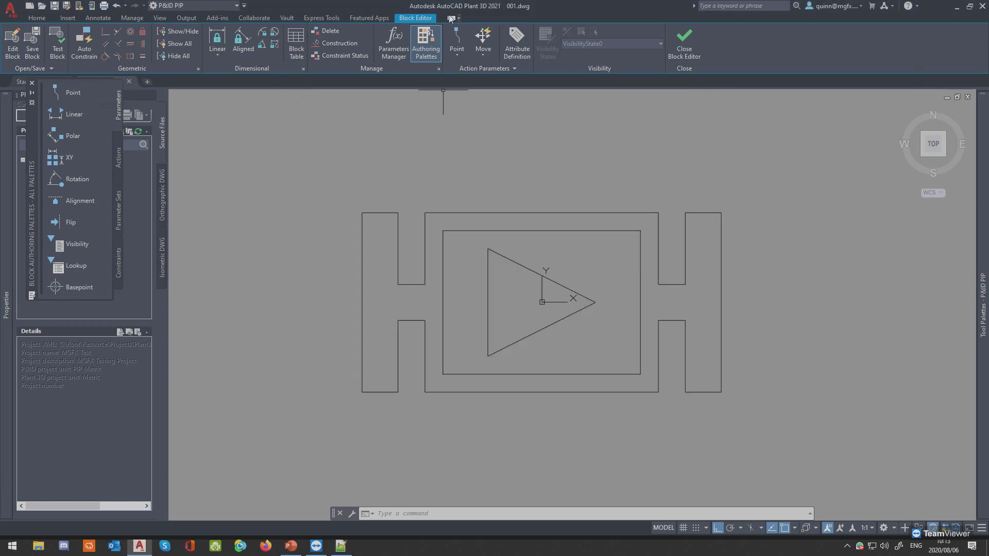
# Place a point parameter with one grip at the midpoint of the left flange's outer edge, with its label outside the valve.
pyautogui.click(457, 38)
pyautogui.moveTo(341, 245); pyautogui.dragTo(451, 249, button='middle')
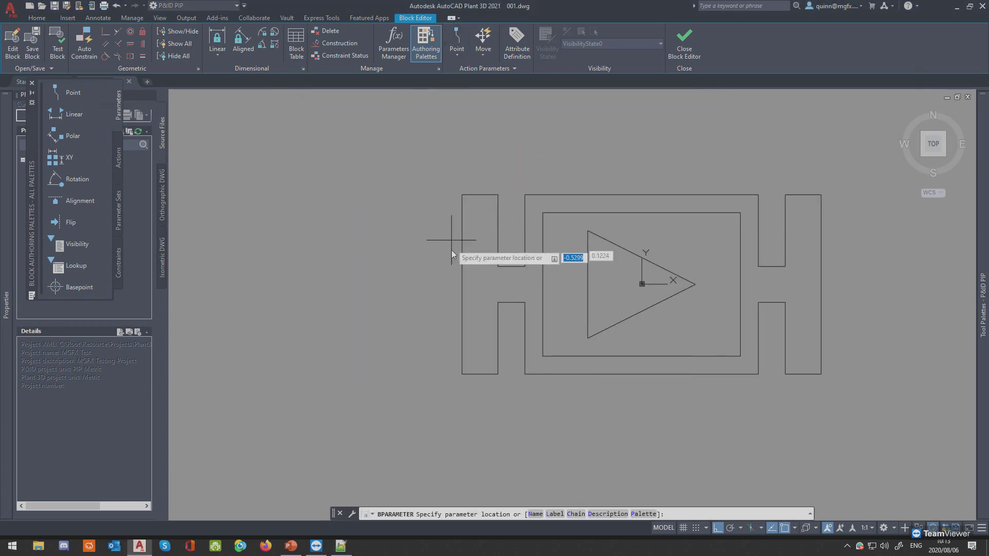
pyautogui.click(453, 41)
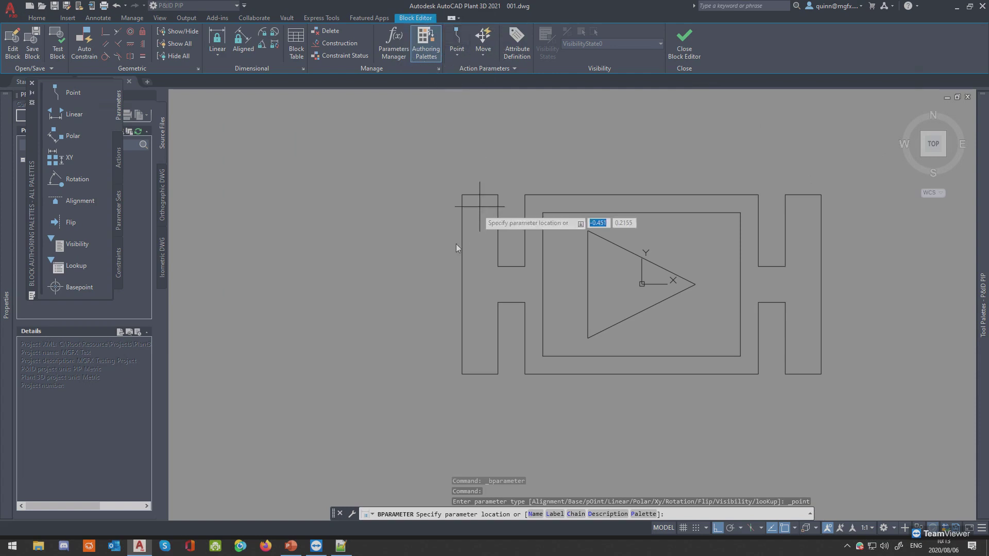
pyautogui.click(461, 281)
pyautogui.click(398, 292)
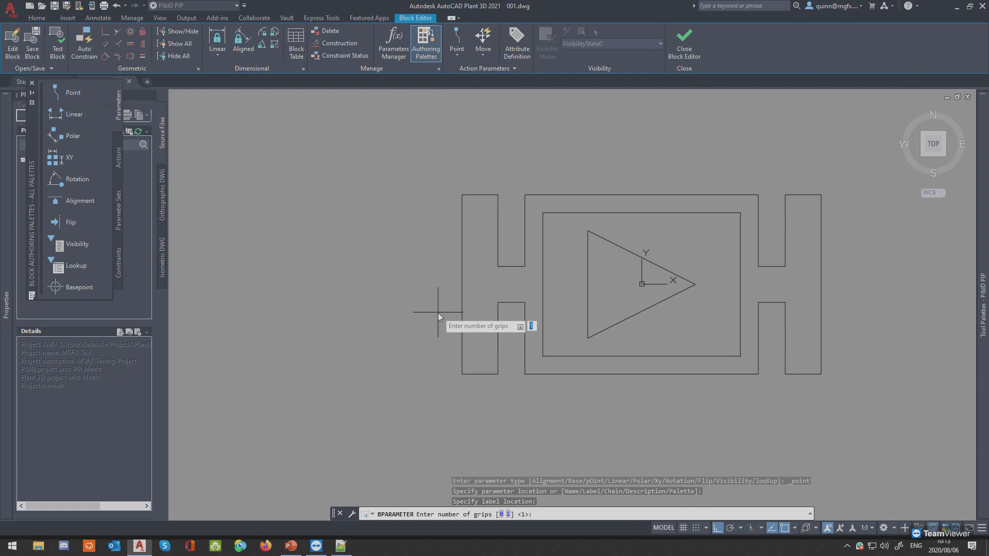
pyautogui.press('Return')
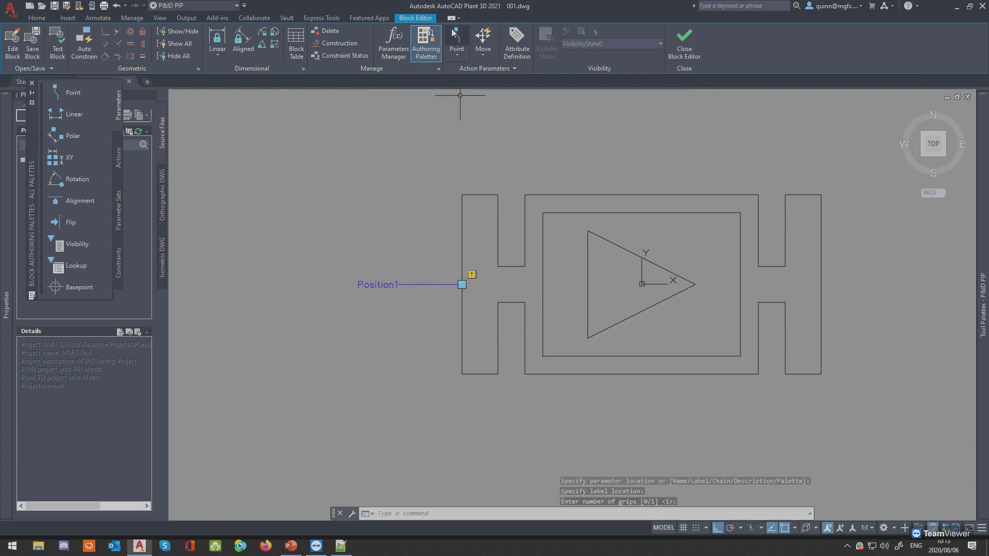
# Place a second point parameter with one grip at the midpoint of the right flange's outer edge, label outside the valve.
pyautogui.press('Return')
pyautogui.click(822, 286)
pyautogui.click(857, 289)
pyautogui.press('Return')
pyautogui.moveTo(816, 293); pyautogui.dragTo(744, 272, button='middle')
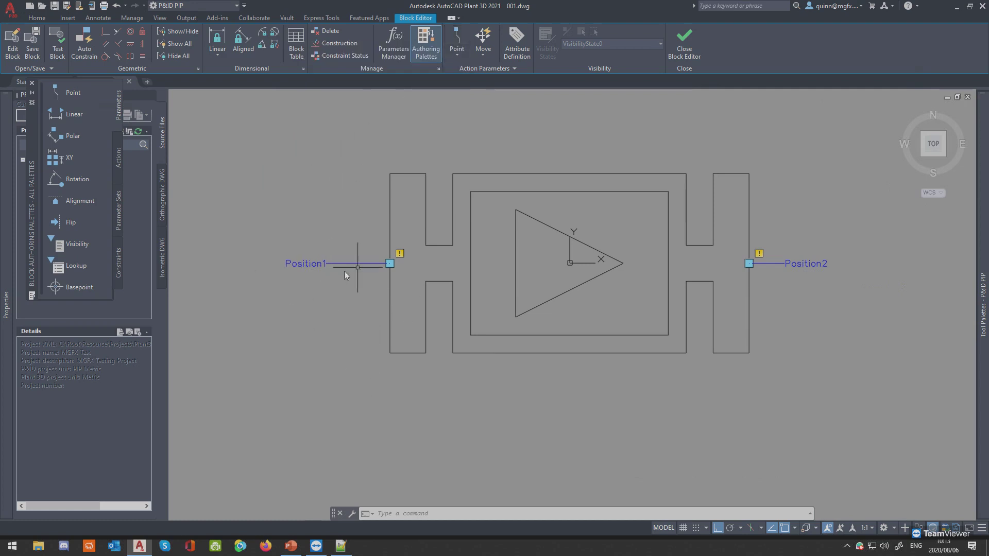
# Set the left point parameter's position name to the copied text AttachmentPoint1:EndCode0 and deselect it.
pyautogui.click(316, 264)
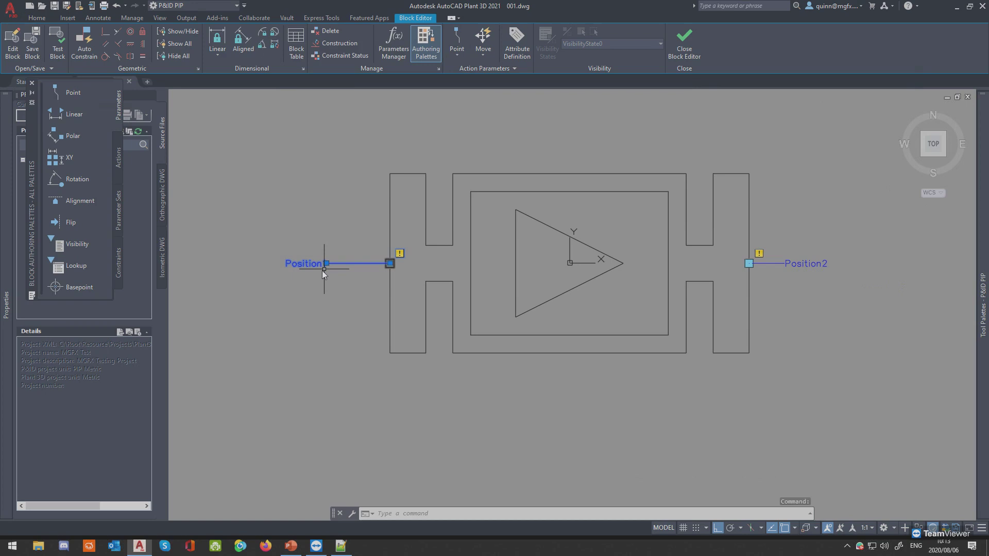
pyautogui.rightClick(248, 316)
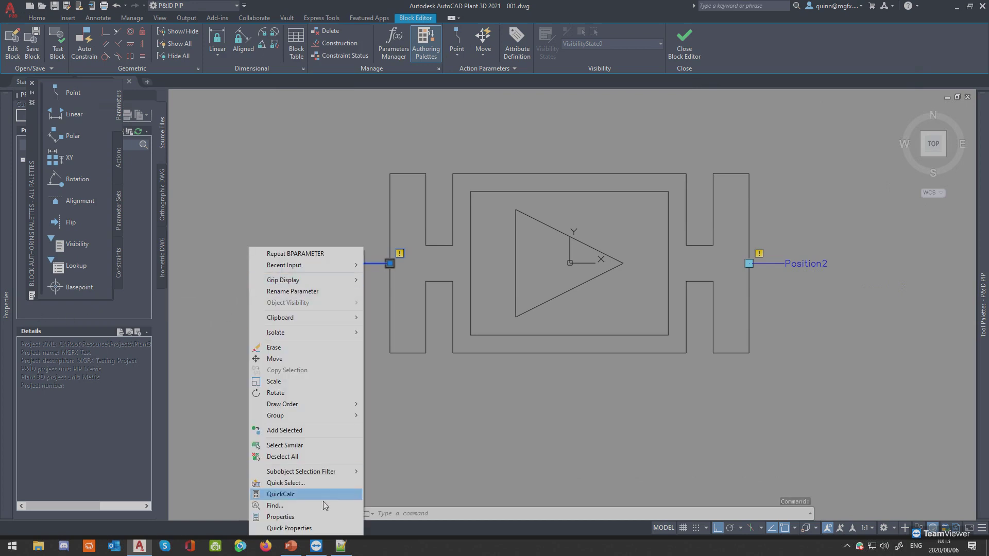
pyautogui.click(304, 515)
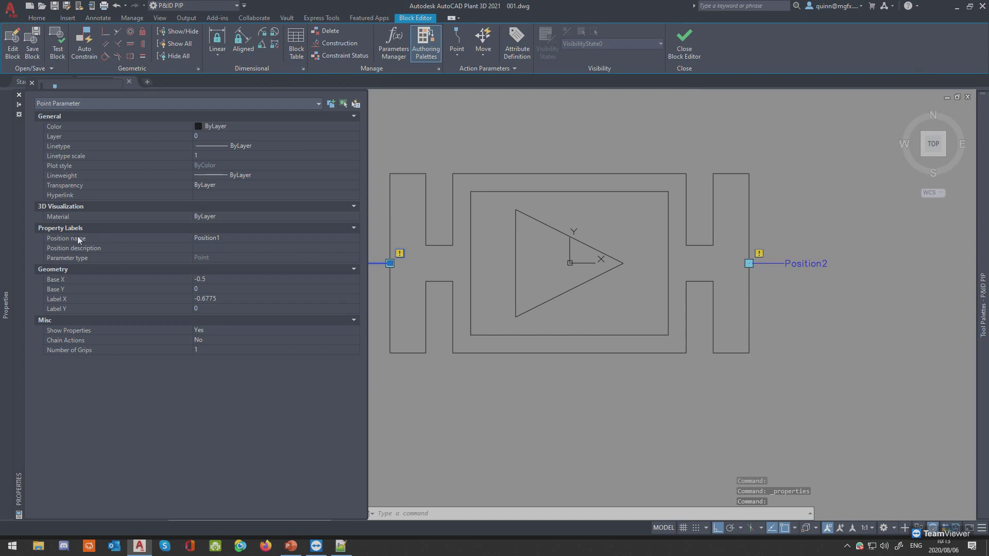
pyautogui.click(215, 240)
pyautogui.hotkey('ctrl', 'v')
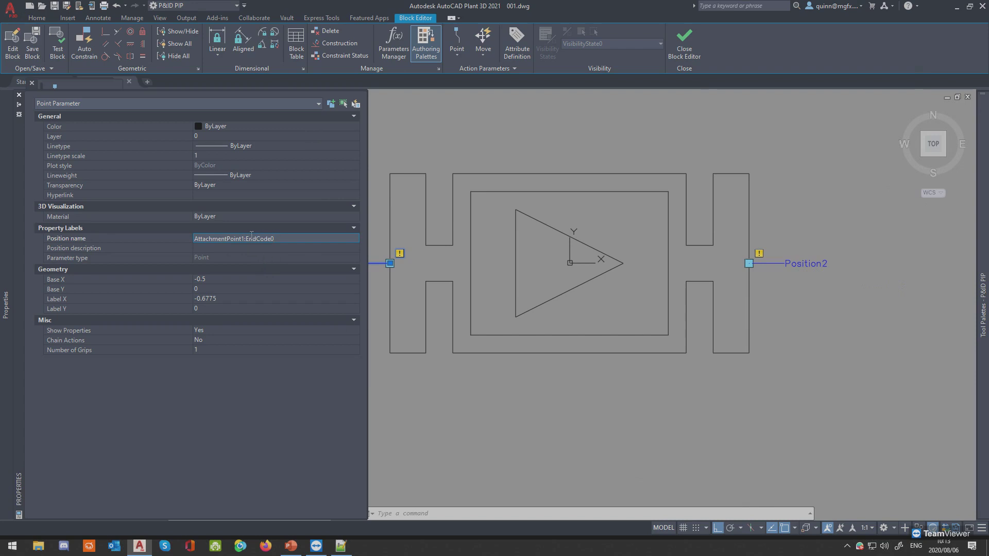
pyautogui.moveTo(244, 238); pyautogui.dragTo(170, 237)
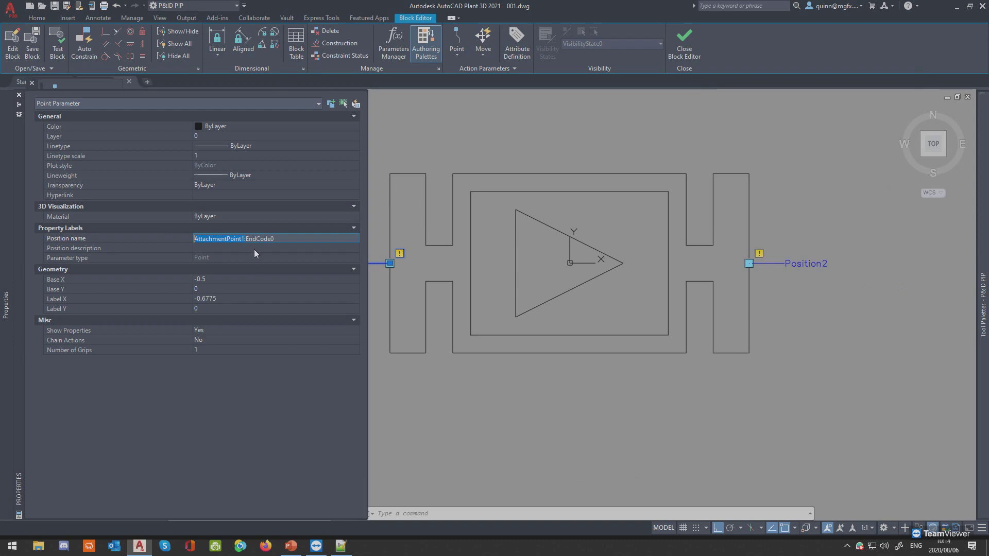
pyautogui.click(280, 240)
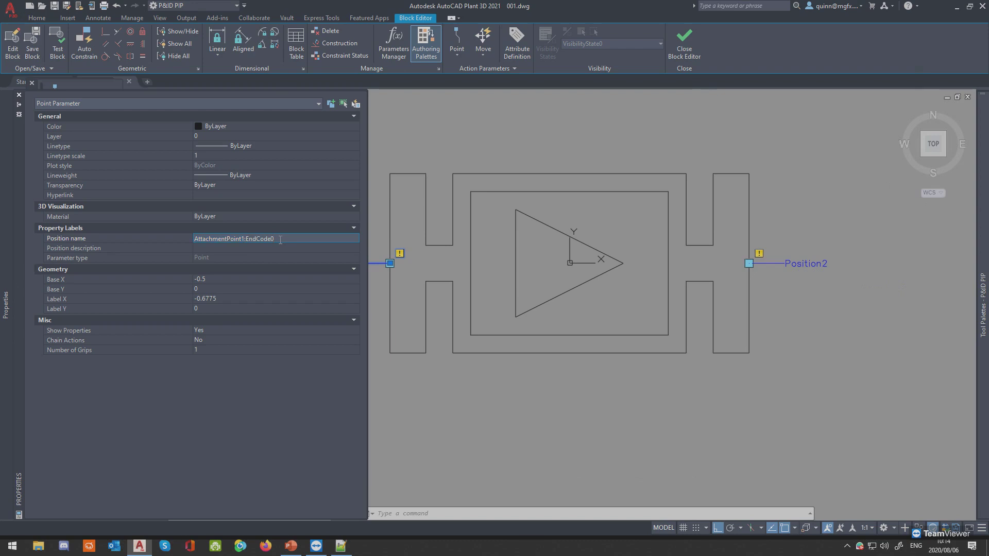
pyautogui.doubleClick(248, 240)
pyautogui.click(298, 238)
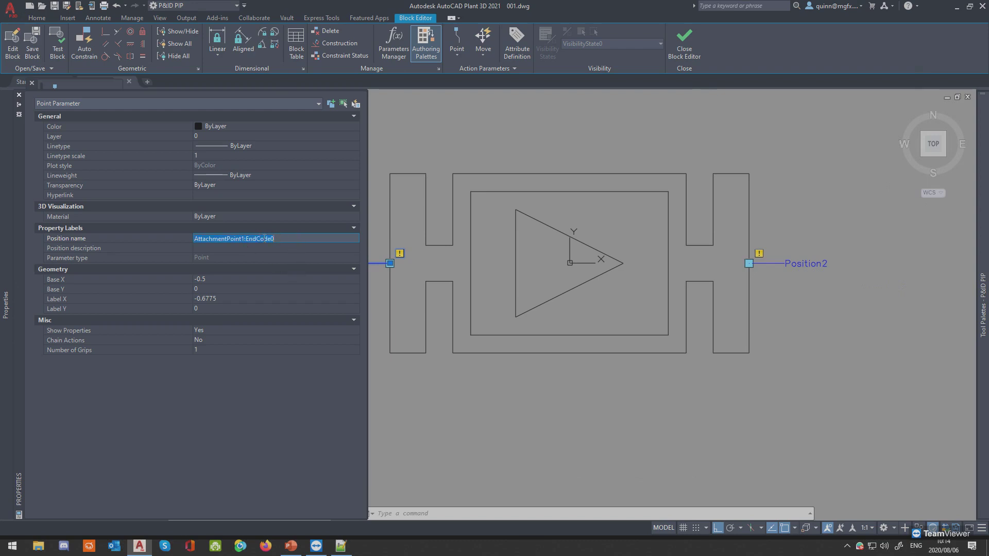
pyautogui.click(286, 240)
pyautogui.moveTo(243, 239); pyautogui.dragTo(241, 239)
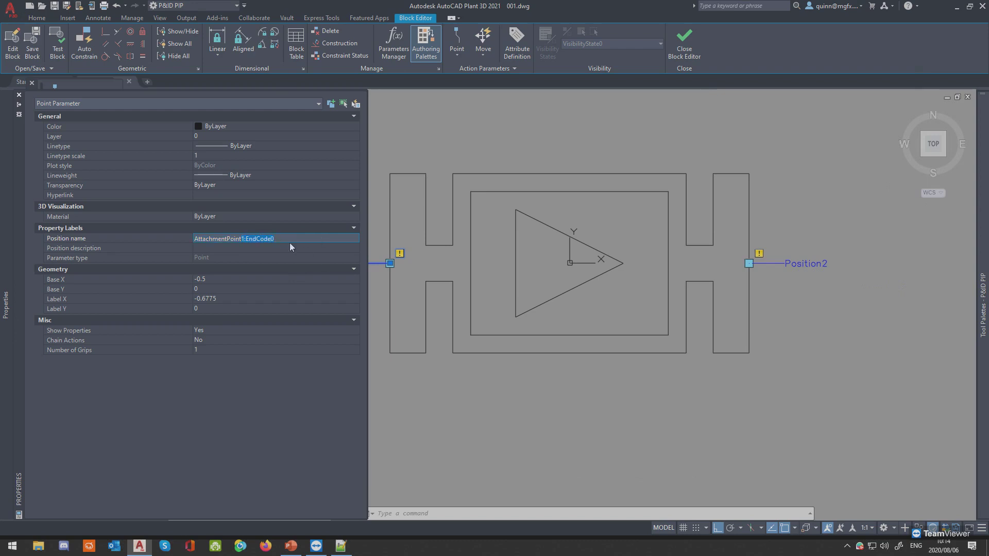
pyautogui.click(386, 243)
pyautogui.click(380, 237)
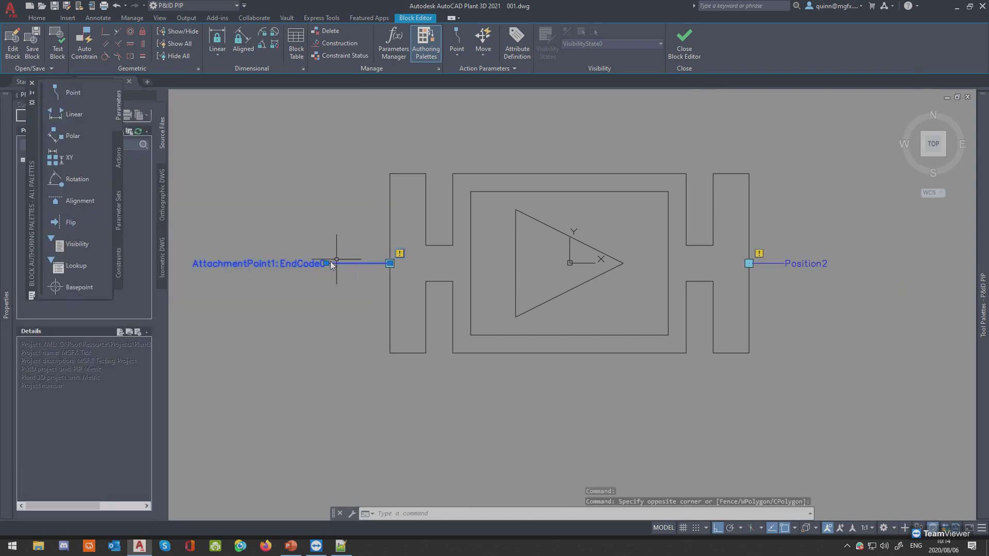
pyautogui.press('Escape')
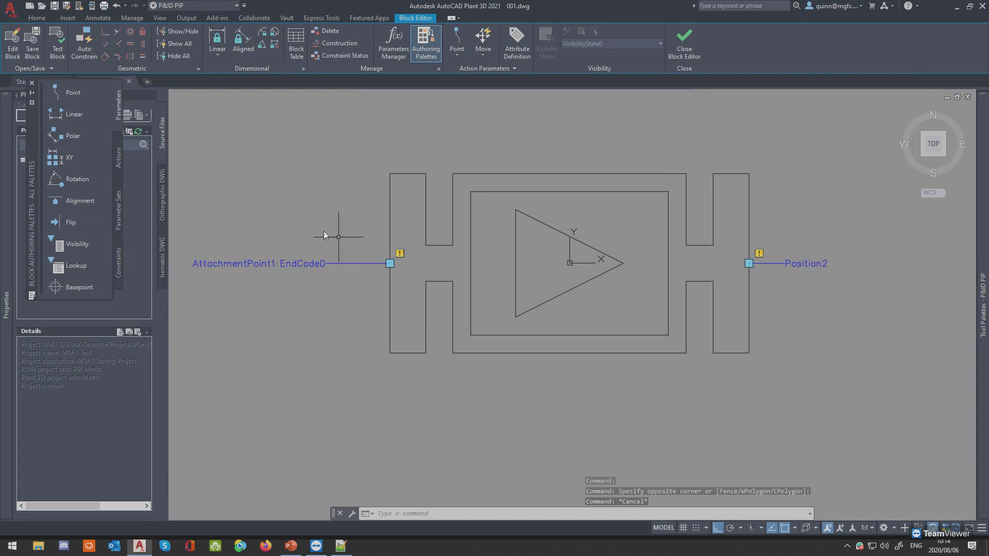
# Set the right point parameter's position name to AttachmentPoint2:EndCode180 and deselect it.
pyautogui.click(834, 262)
pyautogui.click(808, 264)
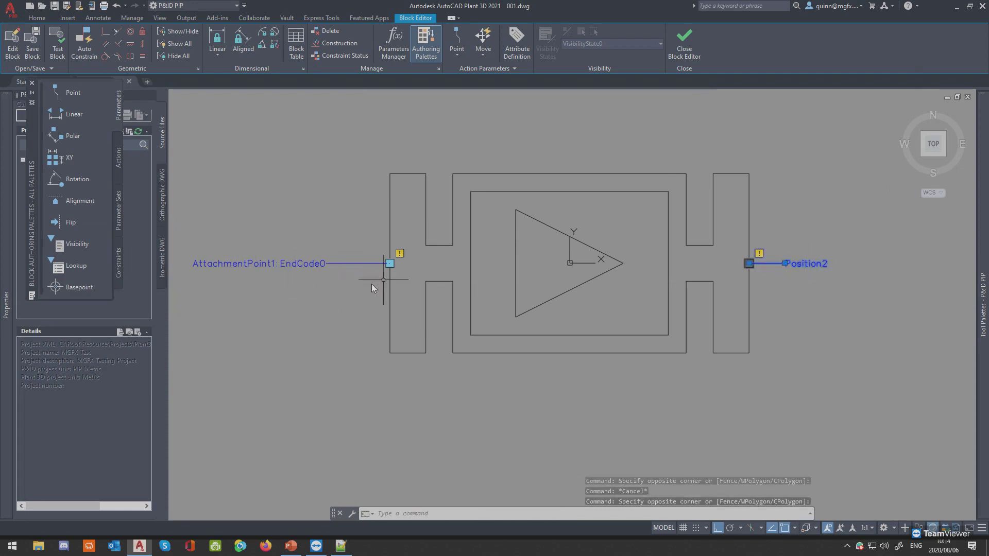
pyautogui.moveTo(6, 297)
pyautogui.click(232, 238)
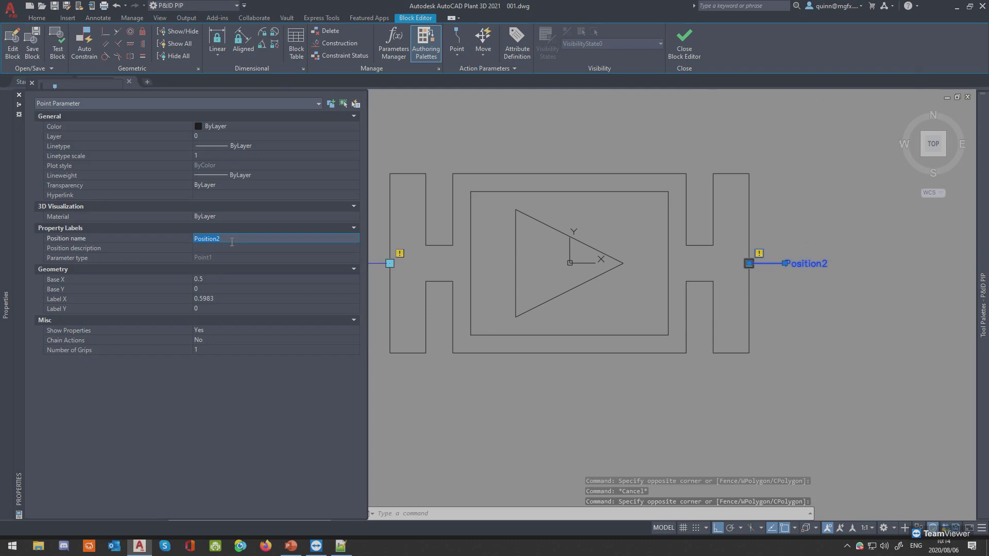
pyautogui.hotkey('ctrl', 'v')
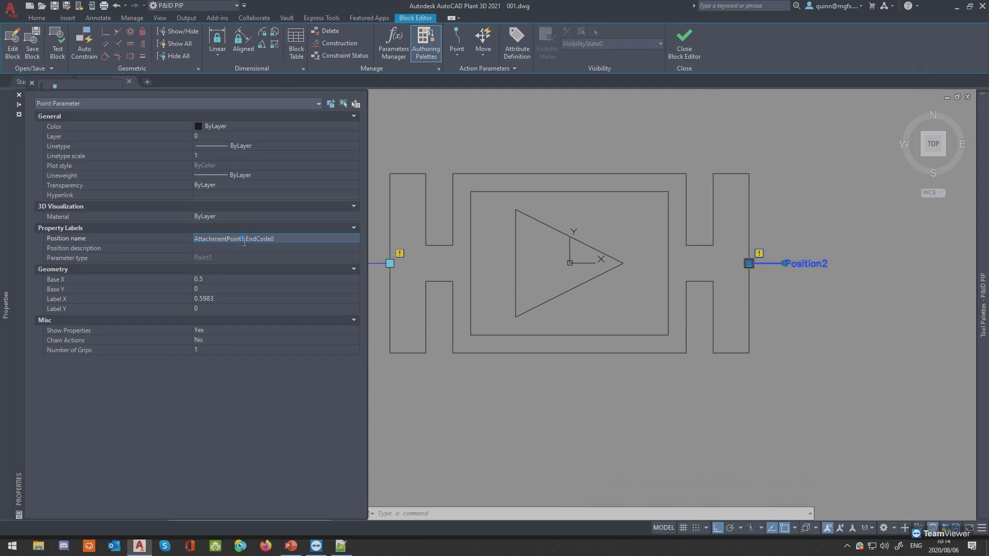
pyautogui.write('2')
pyautogui.click(483, 394)
pyautogui.click(462, 382)
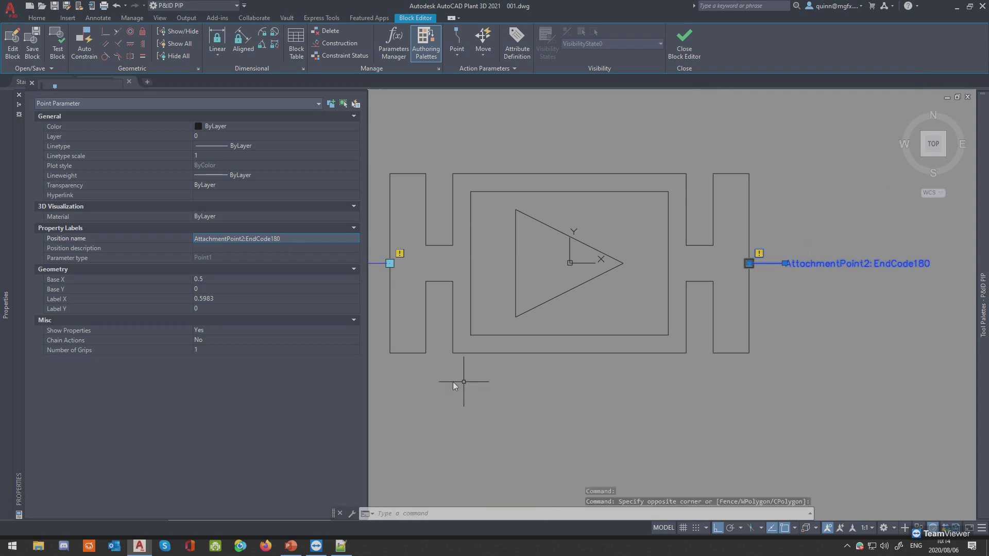
pyautogui.press('Escape')
# Place a third point parameter with one grip at the midpoint of the valve body's lower edge, label below it.
pyautogui.scroll(-2, 450, 387)
pyautogui.moveTo(458, 379); pyautogui.dragTo(442, 364, button='middle')
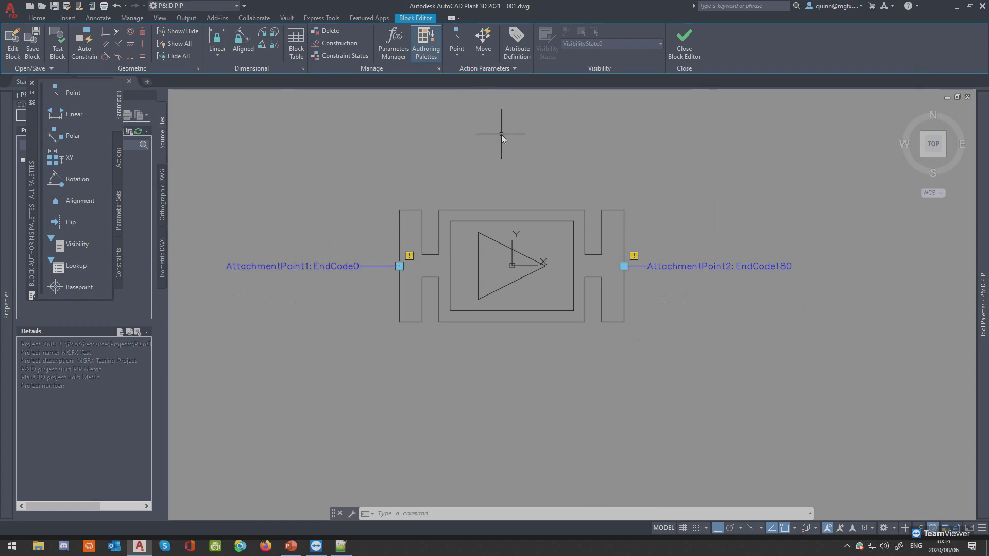
pyautogui.moveTo(459, 322); pyautogui.dragTo(451, 244, button='middle')
pyautogui.click(457, 37)
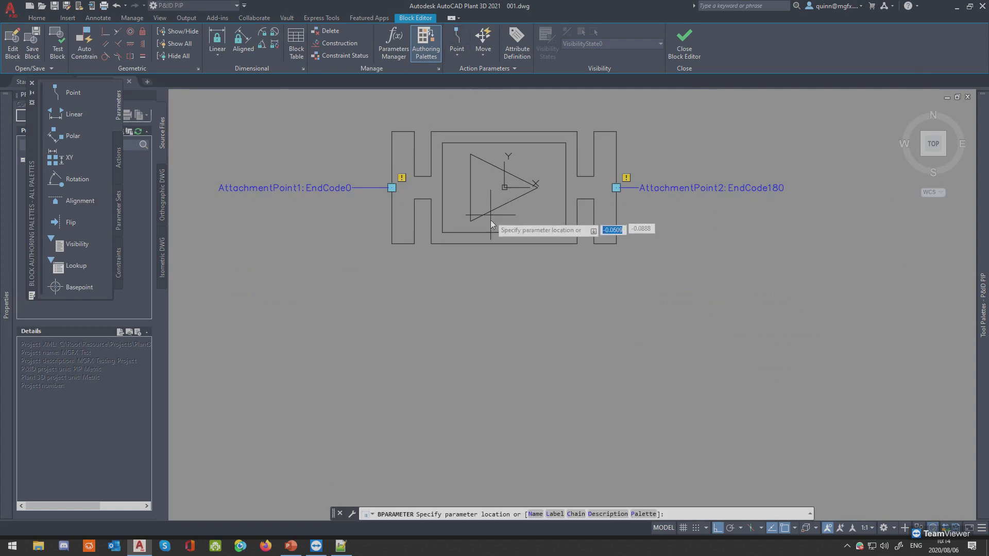
pyautogui.click(504, 245)
pyautogui.click(579, 331)
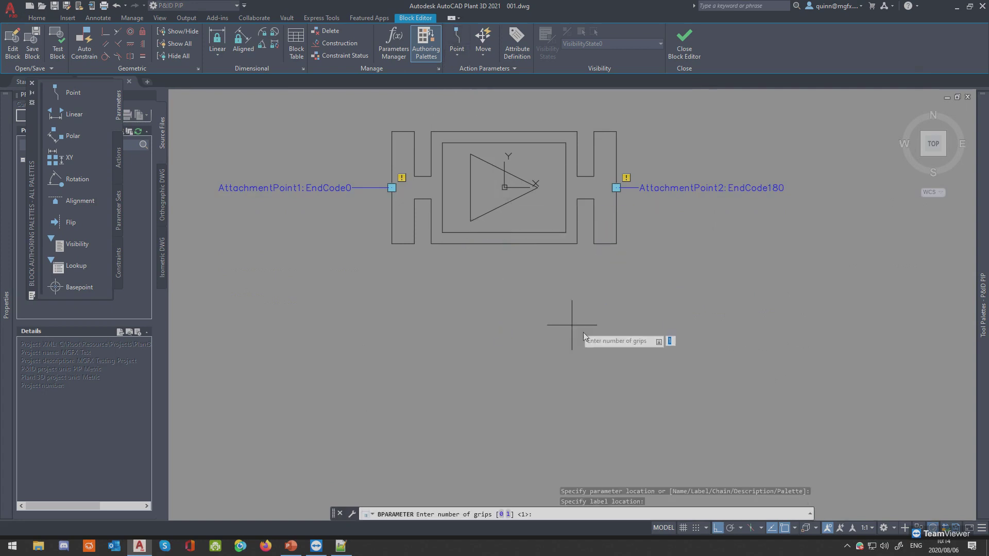
pyautogui.press('Return')
# Set the position name of the point parameter on the valve body's lower edge to AttachmentPoint2:EndCode90.
pyautogui.click(555, 337)
pyautogui.click(469, 288)
pyautogui.moveTo(12, 328)
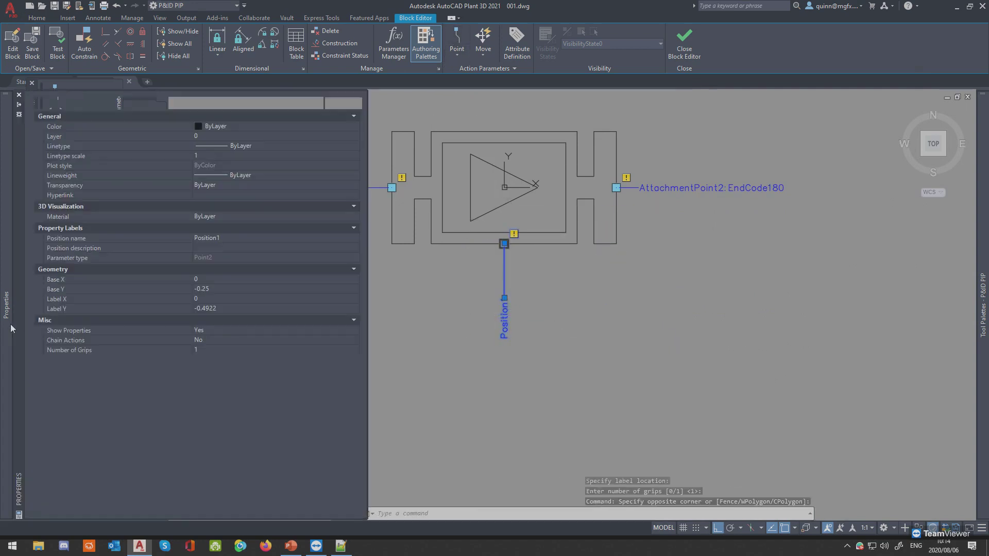
pyautogui.click(234, 238)
pyautogui.hotkey('ctrl', 'v')
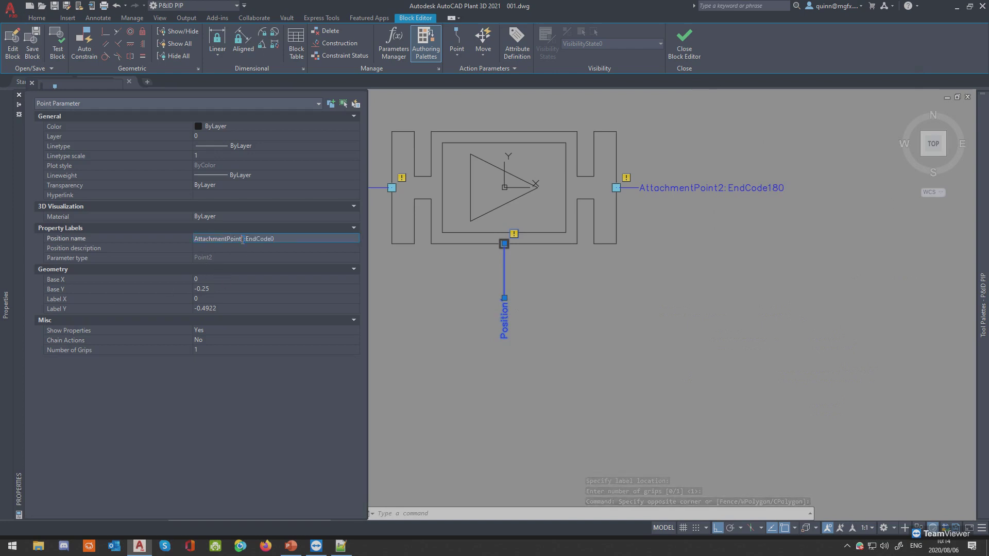
pyautogui.write('2')
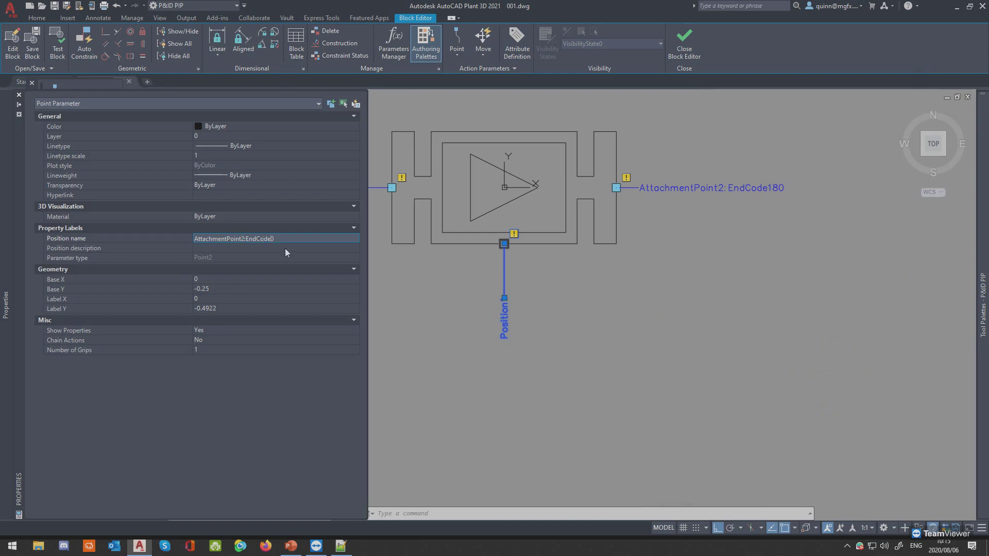
pyautogui.write('9')
pyautogui.click(413, 308)
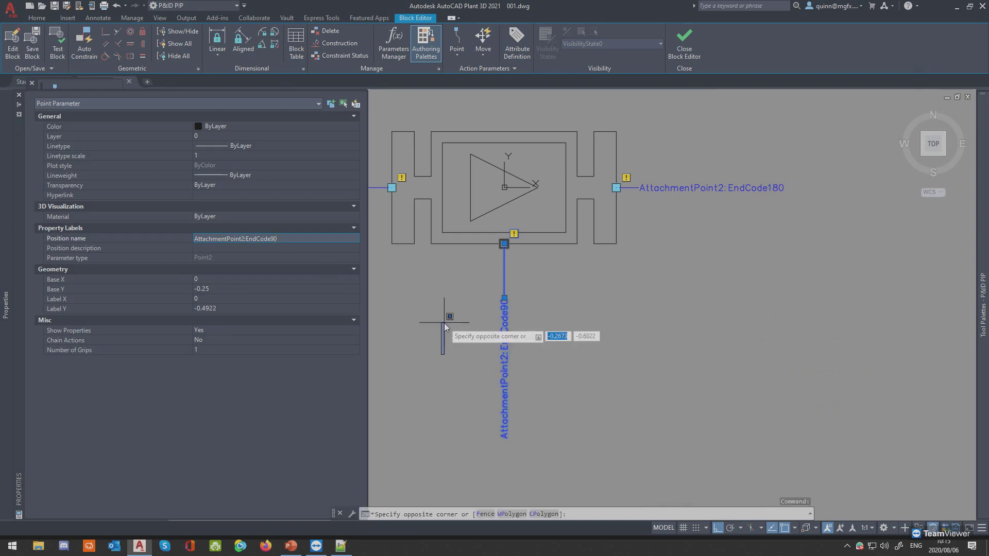
pyautogui.click(445, 326)
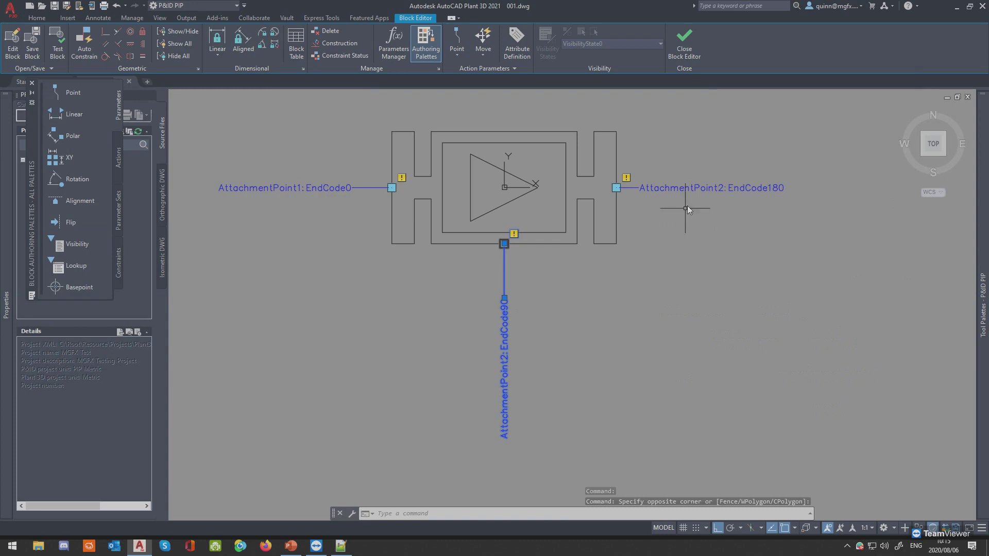
# Delete the AttachmentPoint2:EndCode90 point parameter from the valve body's lower edge.
pyautogui.click(592, 370)
pyautogui.click(486, 276)
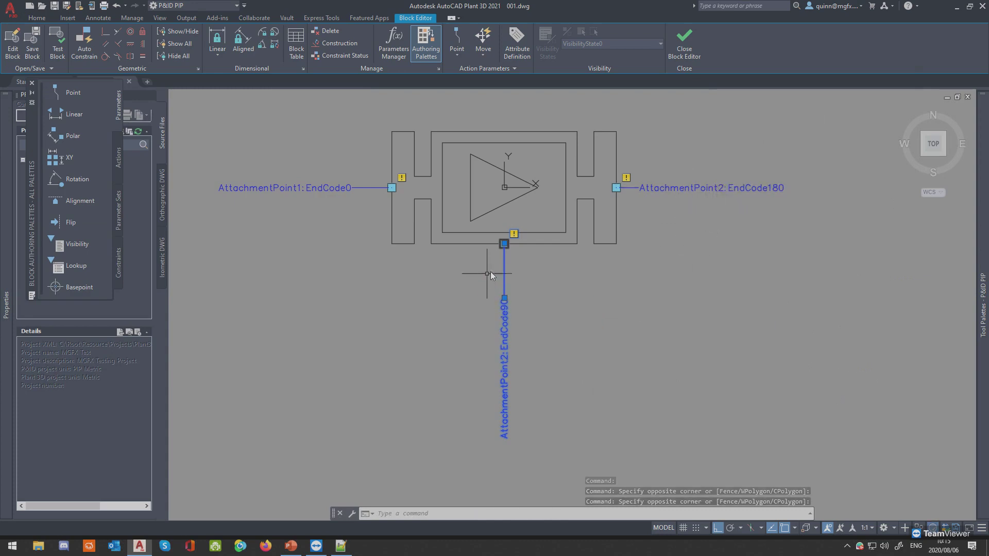
pyautogui.press('Delete')
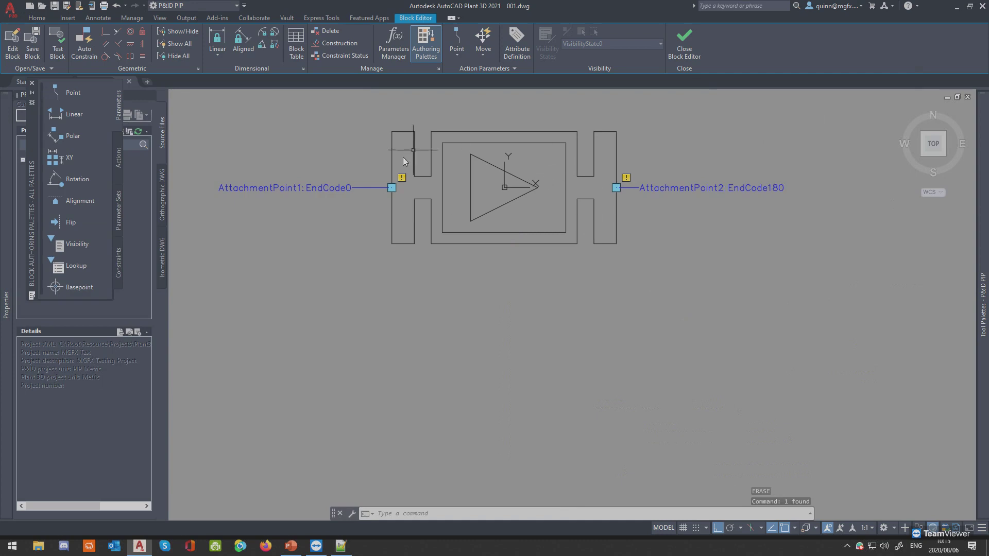
# Close the block editor and save the changes to the Super_Check block.
pyautogui.moveTo(560, 259); pyautogui.dragTo(604, 301, button='middle')
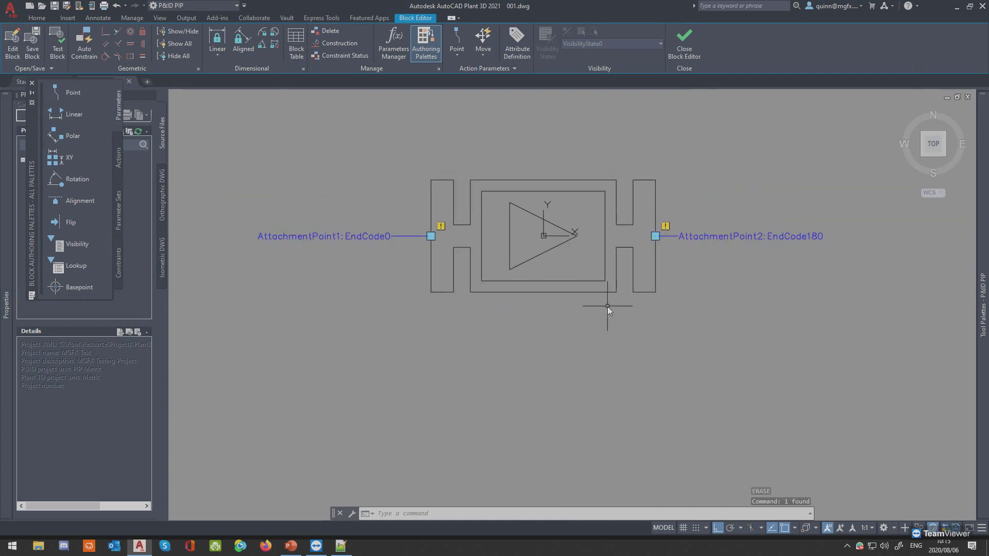
pyautogui.middleClick(606, 307)
pyautogui.middleClick(605, 307)
pyautogui.scroll(-2, 567, 322)
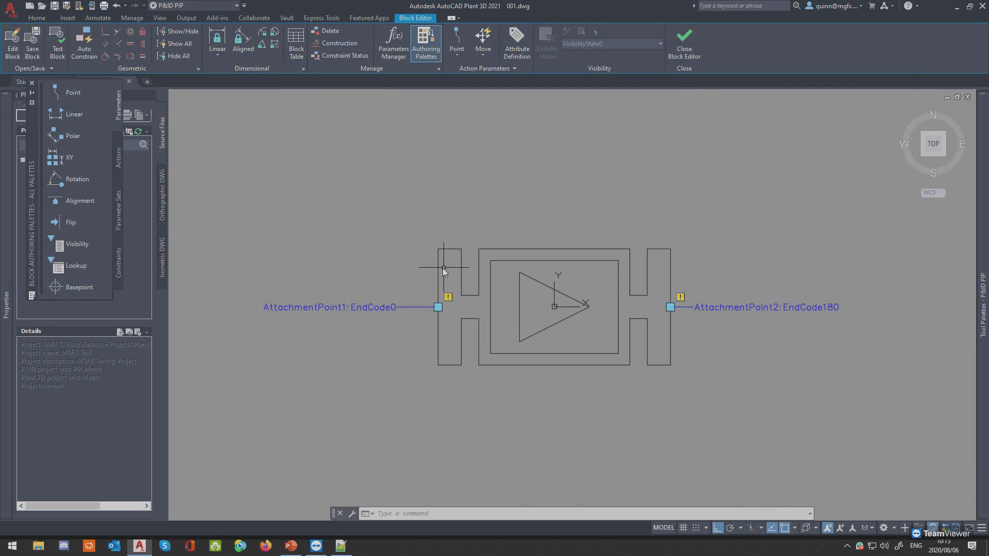
pyautogui.moveTo(443, 268); pyautogui.dragTo(410, 262, button='middle')
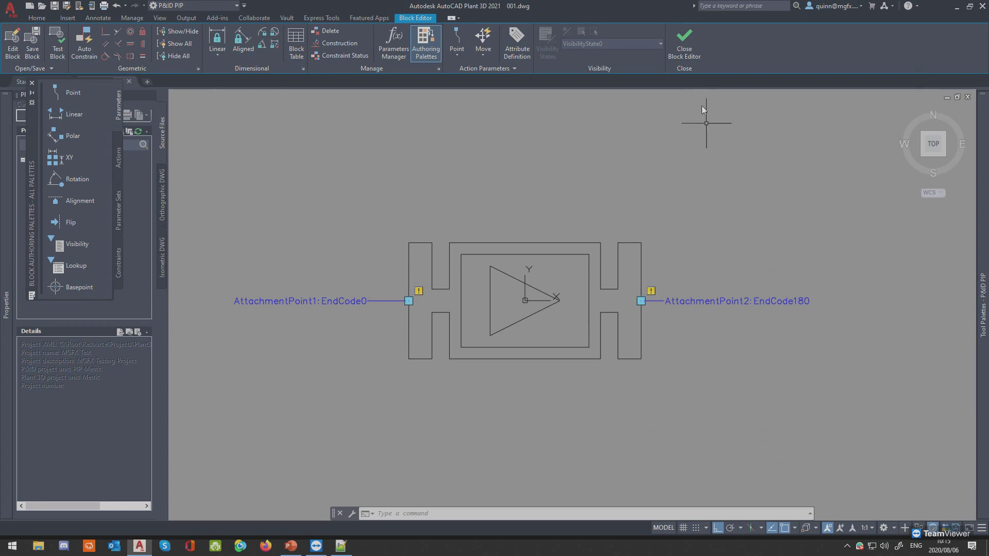
pyautogui.click(683, 40)
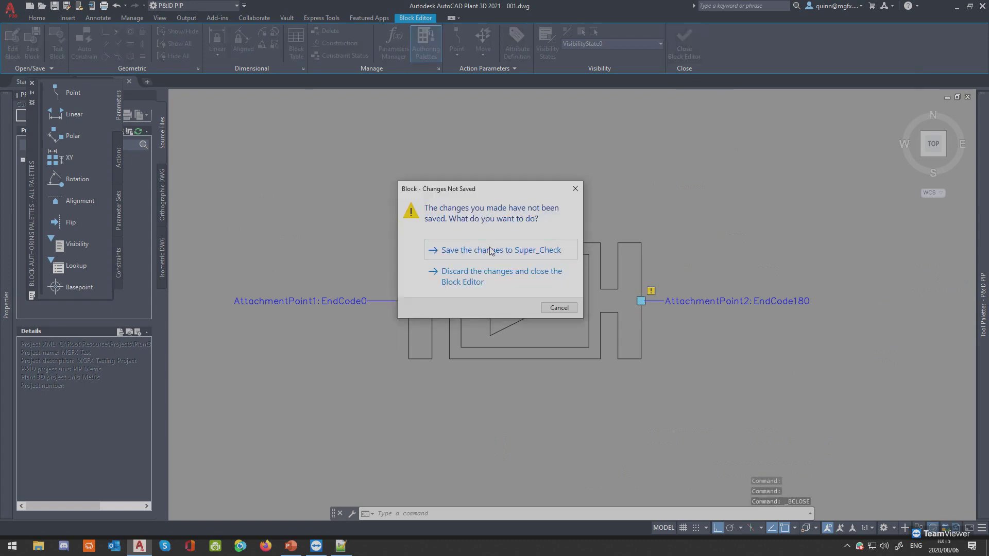
pyautogui.click(489, 247)
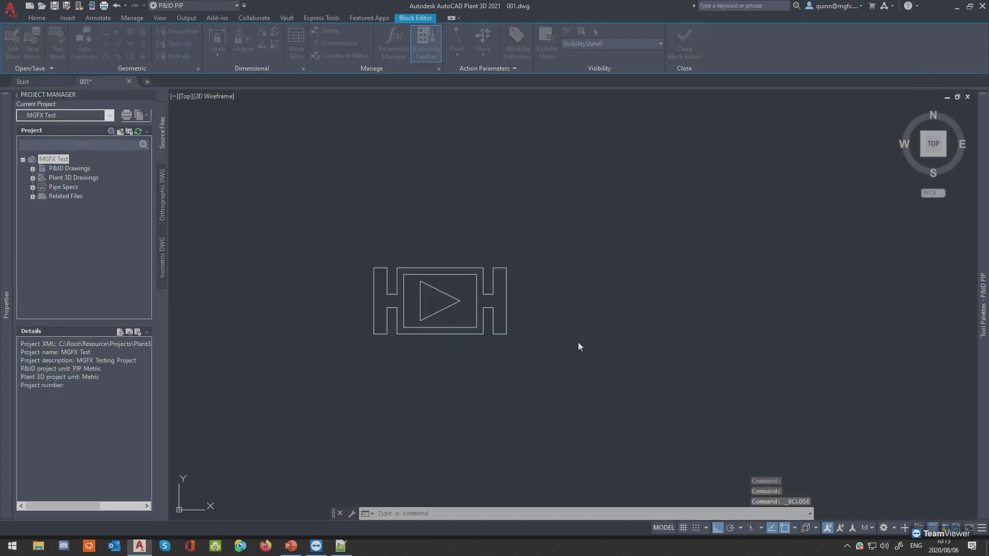
# Select the valve block in the drawing and open Project Setup for the MGFX Test project.
pyautogui.click(502, 336)
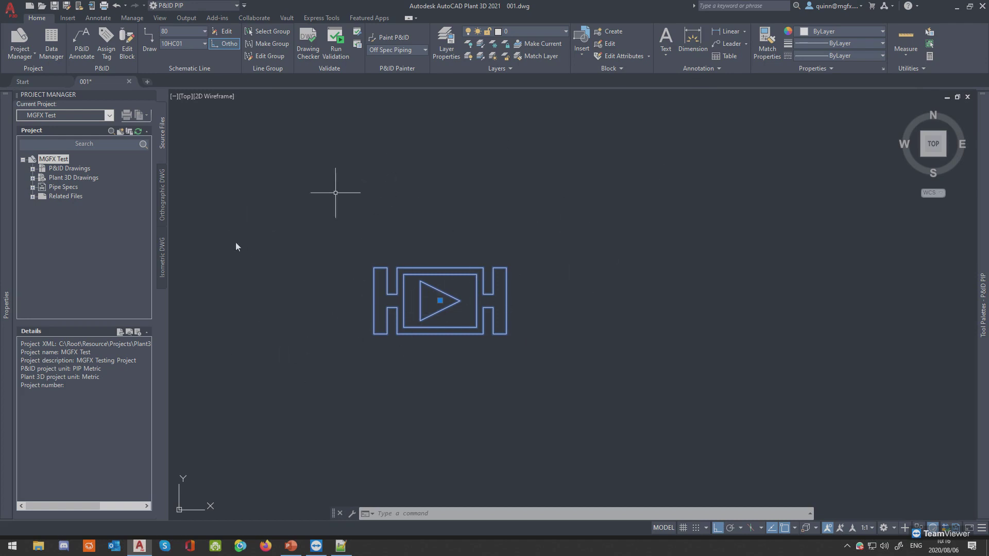
pyautogui.moveTo(453, 384); pyautogui.dragTo(474, 363, button='middle')
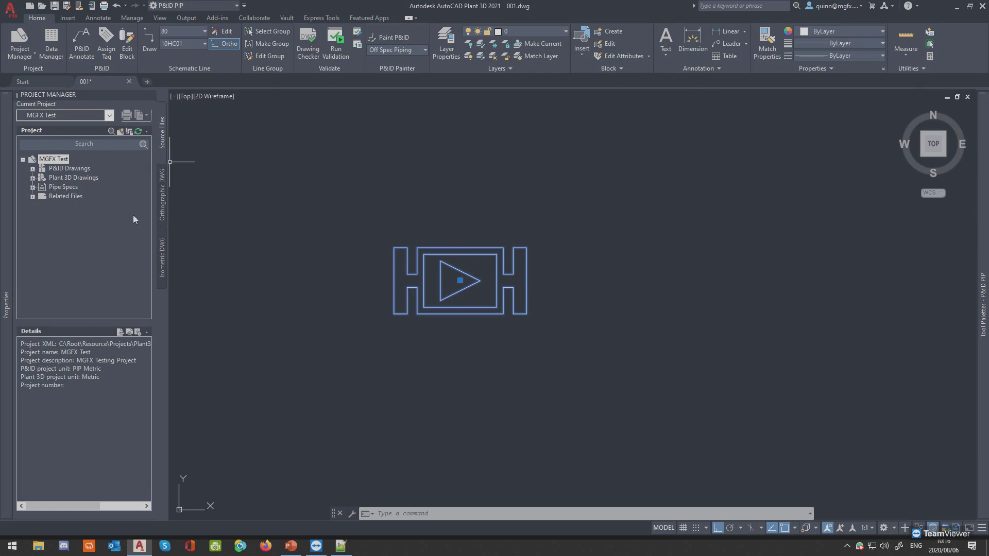
pyautogui.click(27, 56)
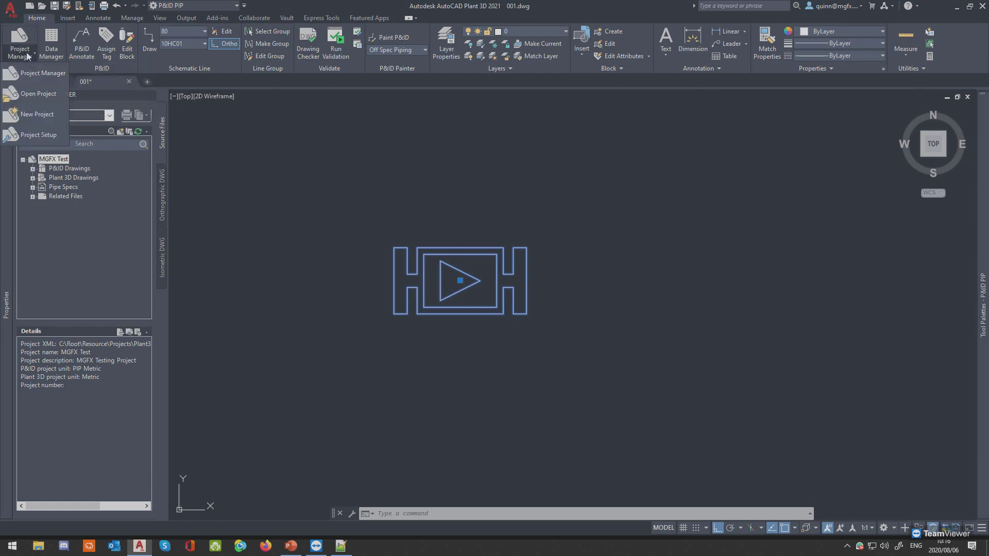
pyautogui.click(57, 137)
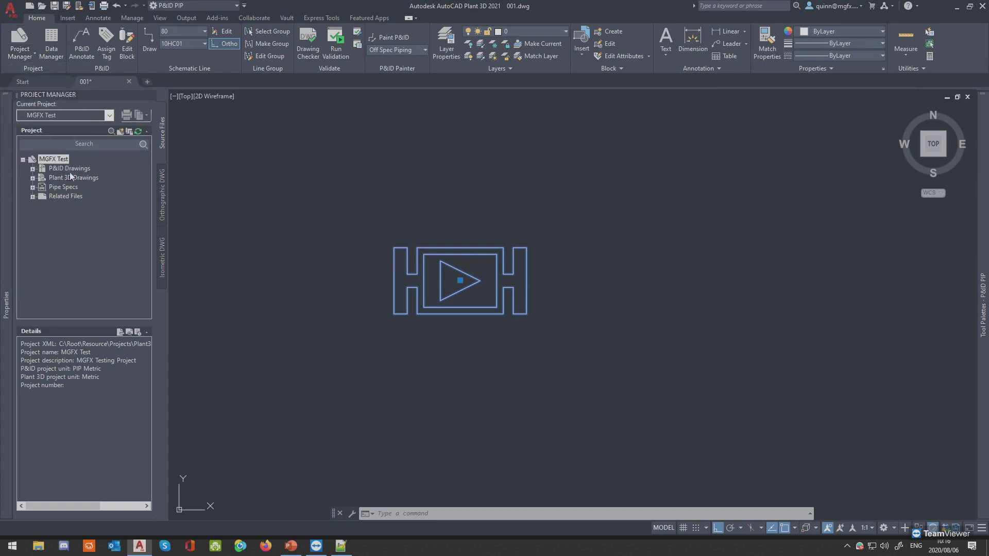
pyautogui.rightClick(62, 161)
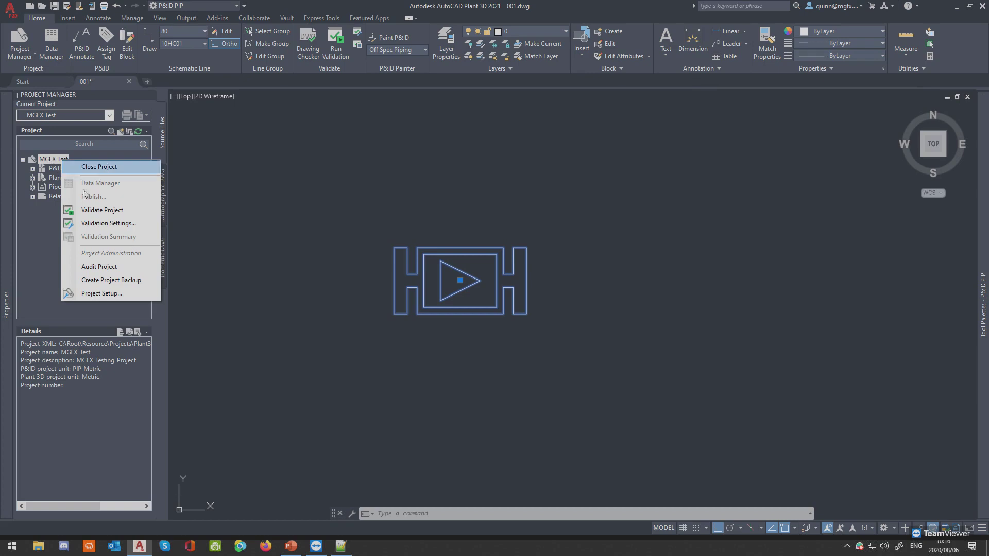
pyautogui.click(114, 294)
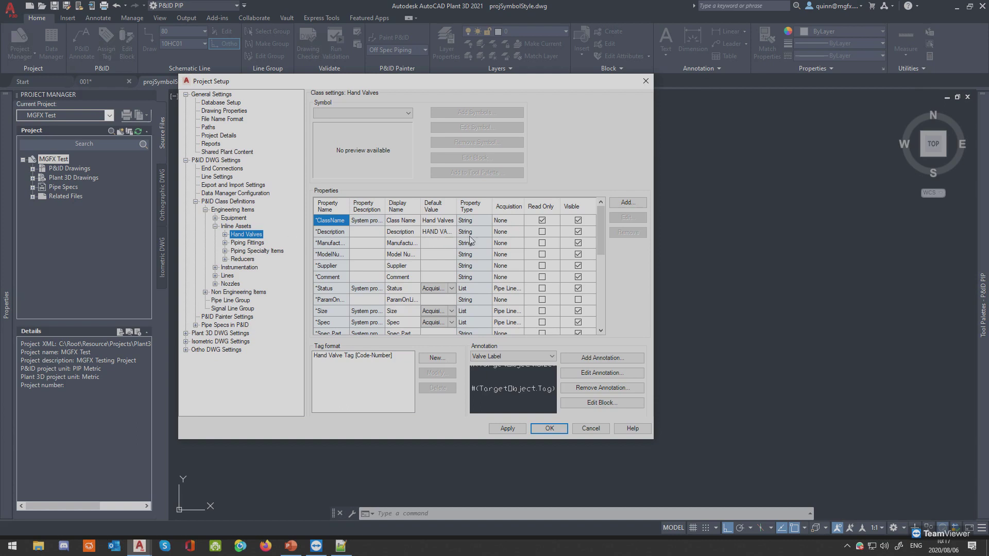
pyautogui.moveTo(452, 85); pyautogui.dragTo(493, 85)
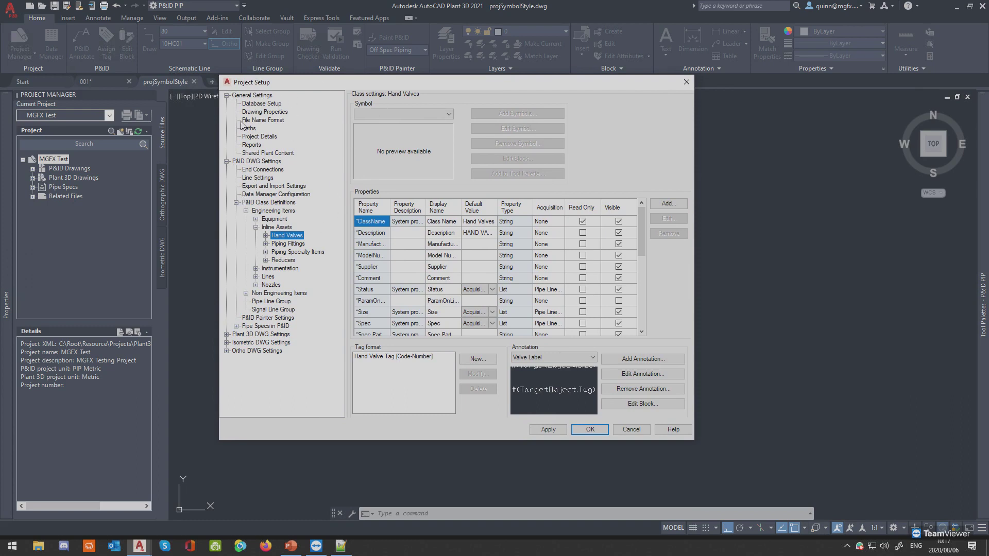
# Examine the P&ID class settings of Inline Assets, Hand Valves, Piping Fittings and Piping Specialty Items.
pyautogui.click(226, 162)
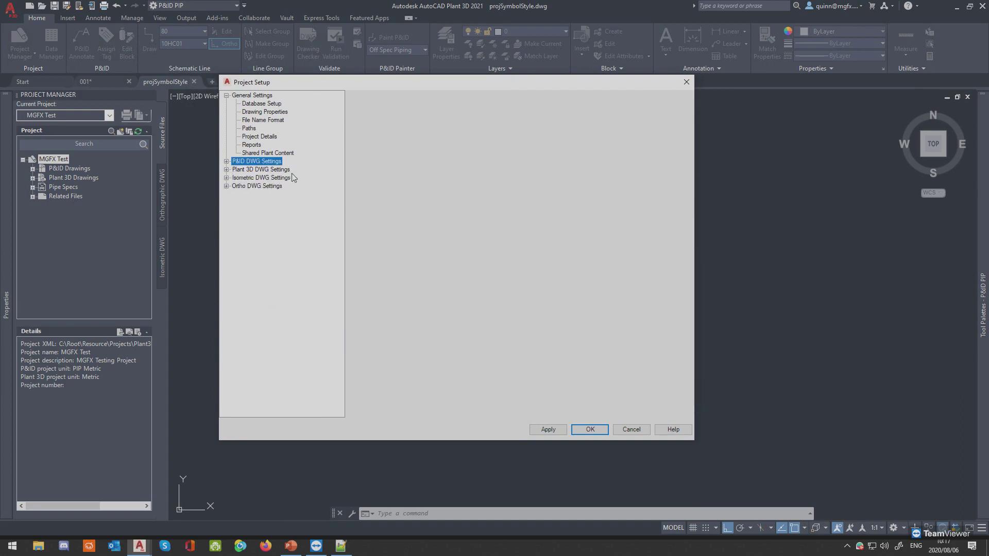
pyautogui.click(226, 161)
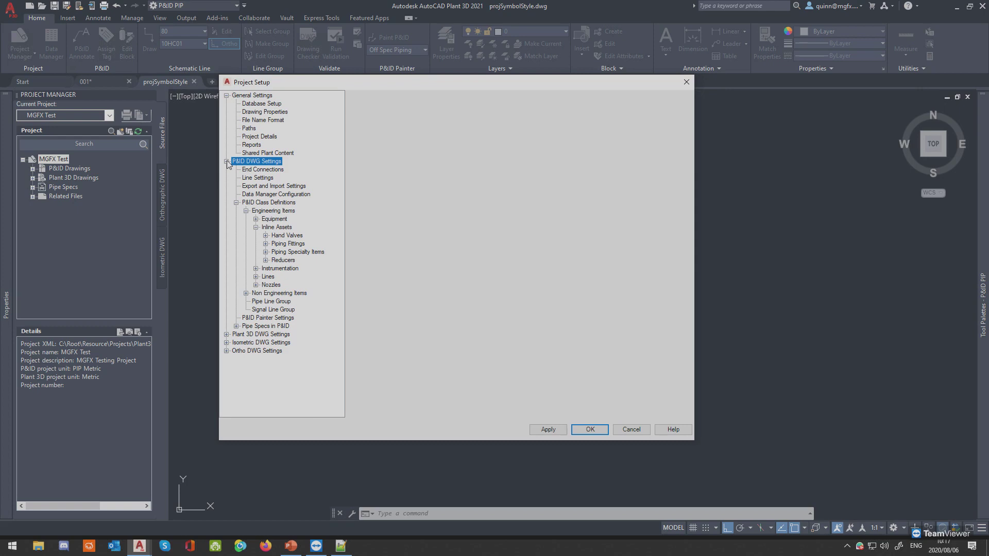
pyautogui.click(275, 228)
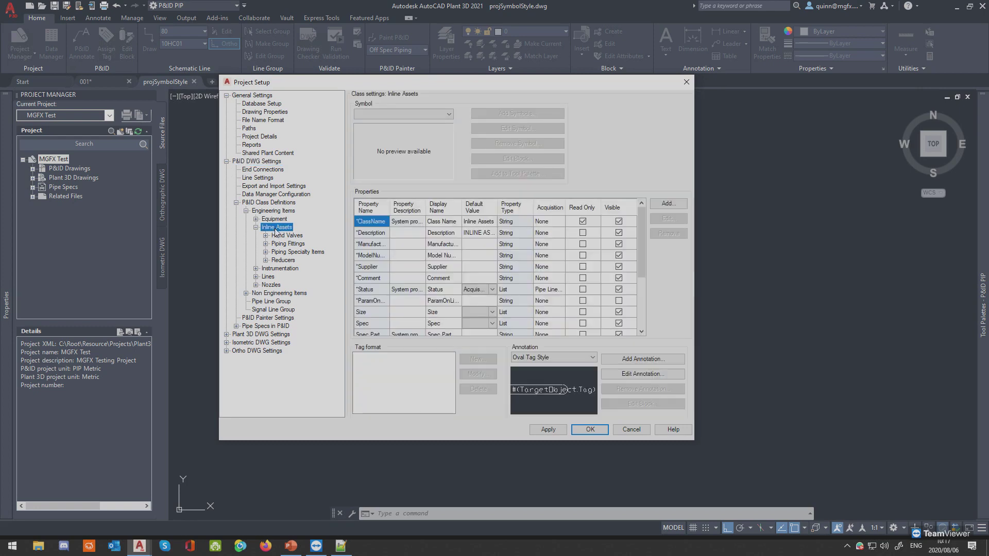
pyautogui.click(289, 237)
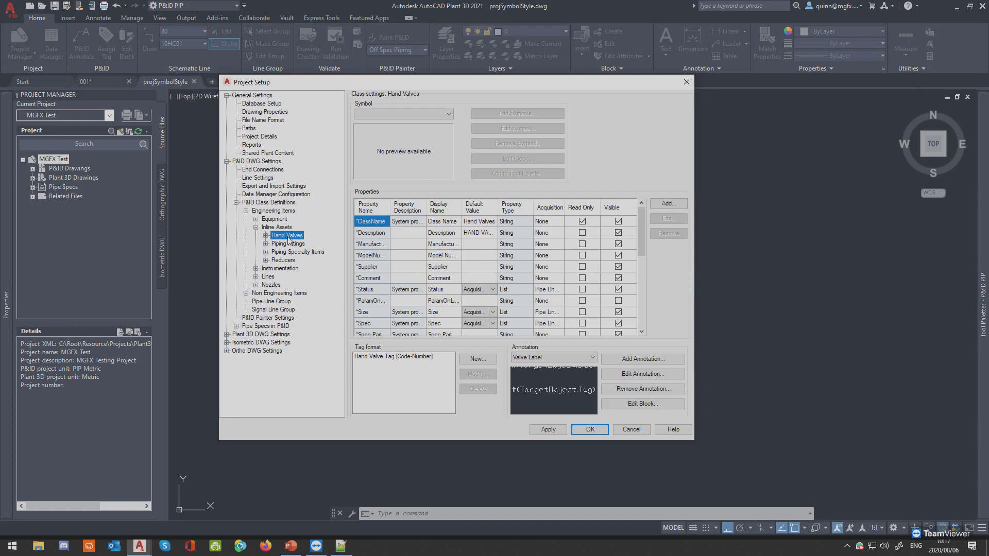
pyautogui.click(296, 244)
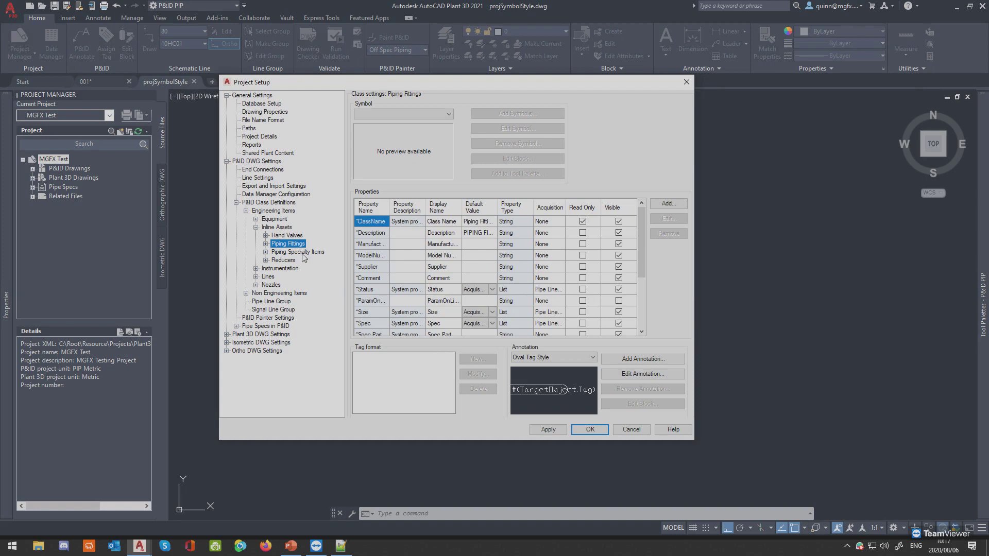
pyautogui.click(304, 259)
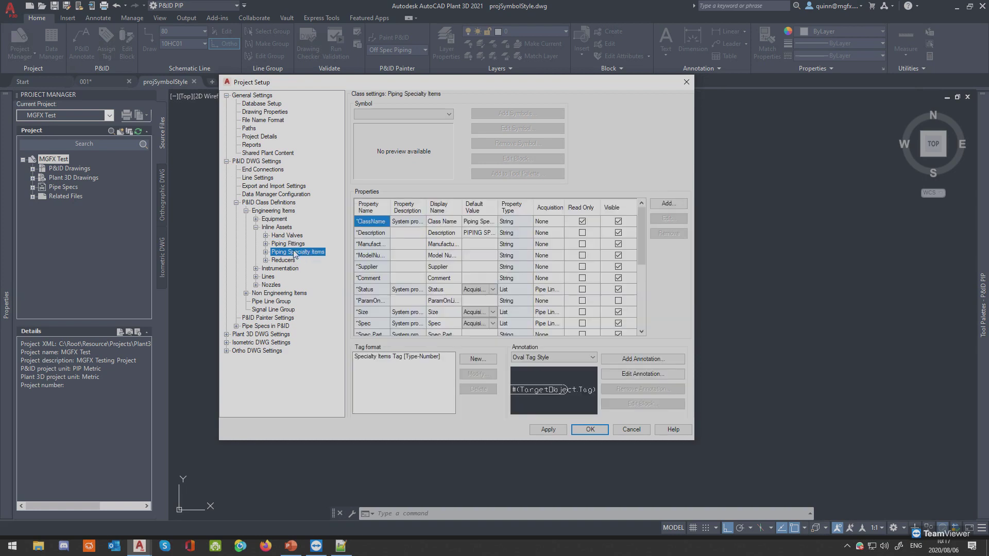
pyautogui.click(288, 246)
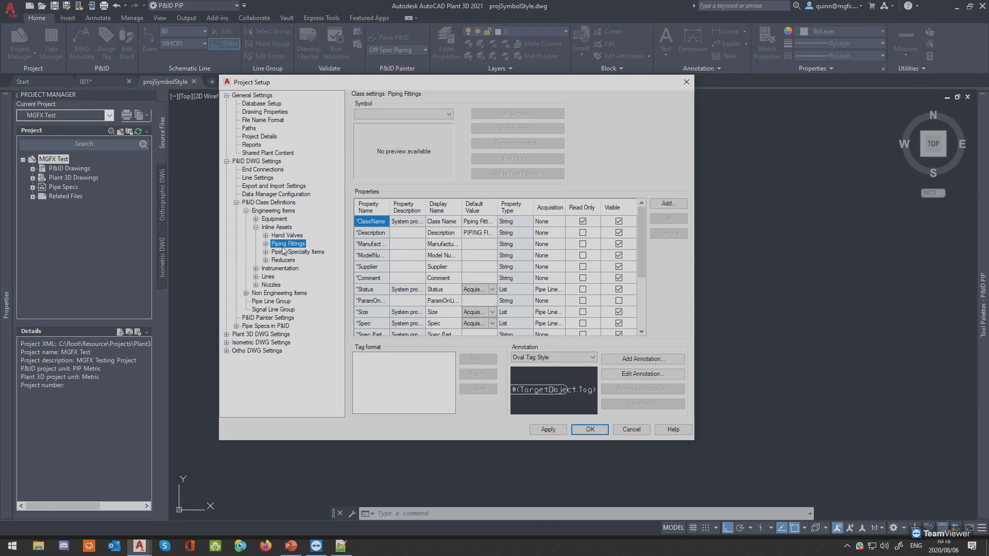
pyautogui.click(318, 256)
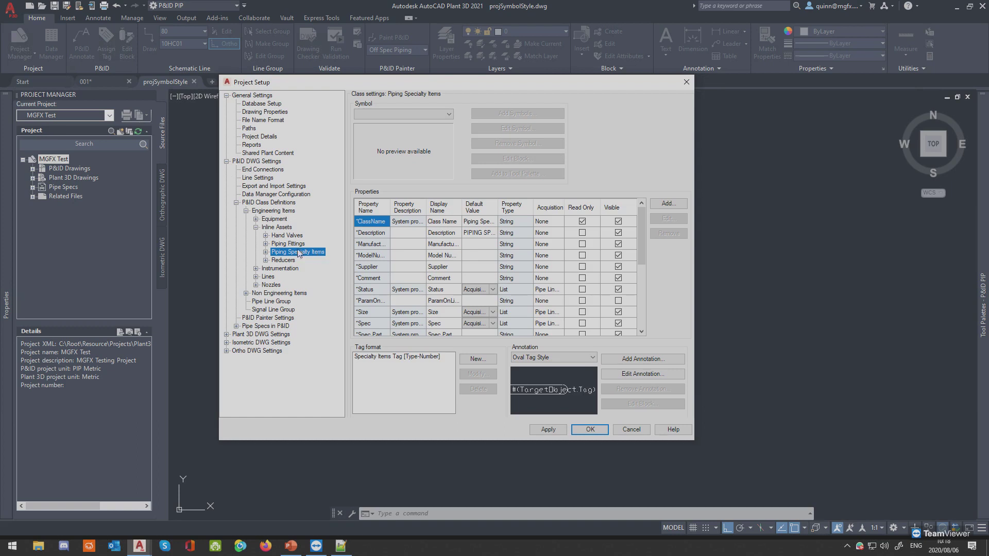
# Look through the symbols and properties of individual Piping Specialty Items classes, such as Duplex Strainer and Removable Spool.
pyautogui.click(266, 251)
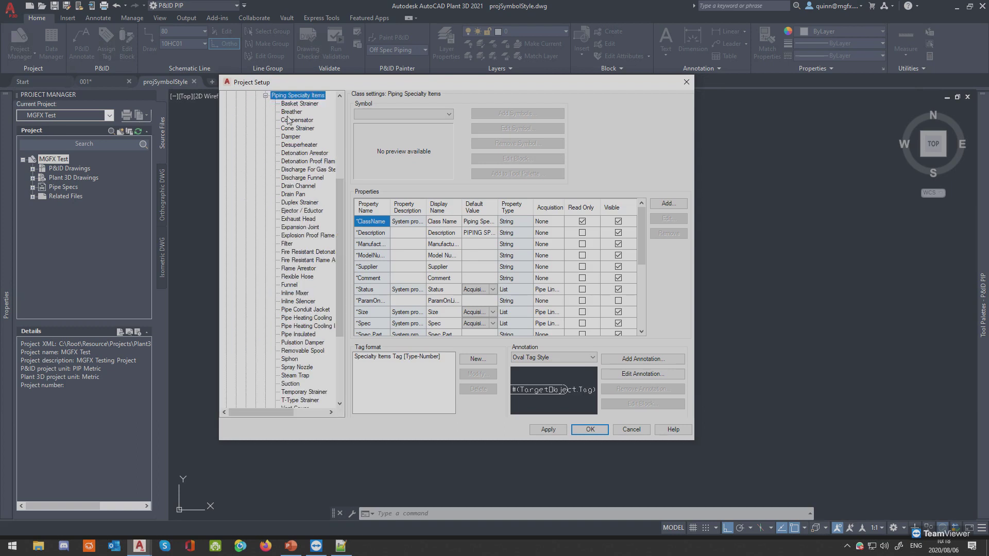
pyautogui.click(286, 195)
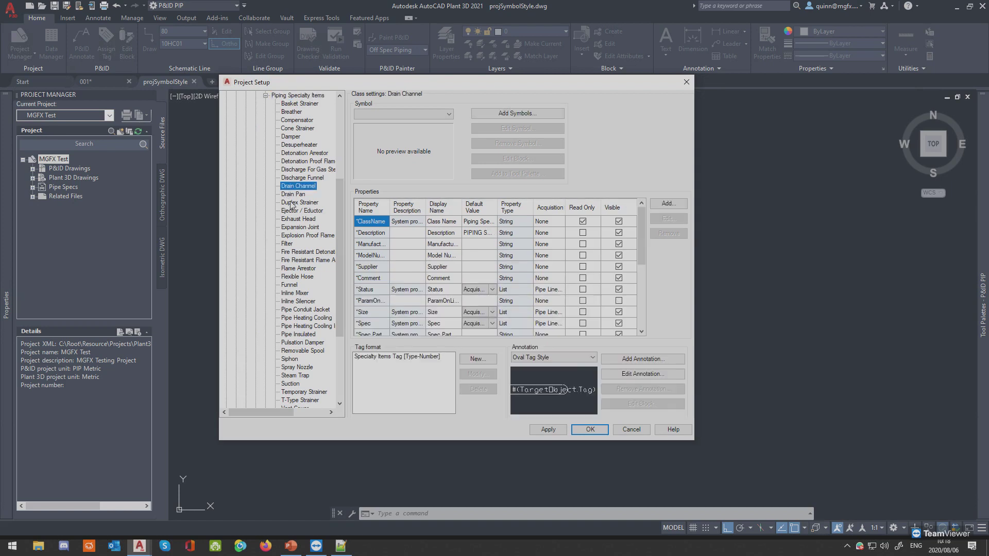
pyautogui.click(298, 202)
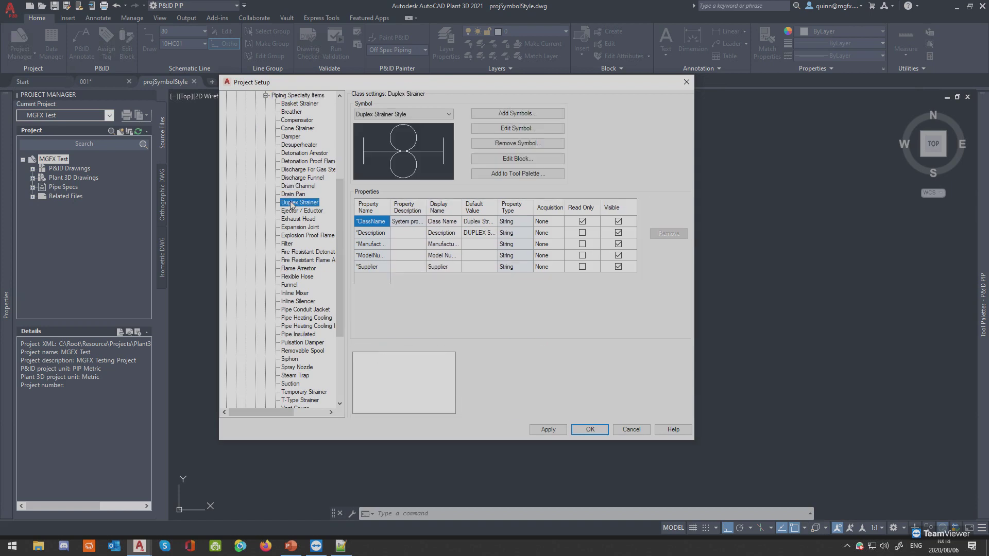
pyautogui.scroll(-2, 303, 291)
pyautogui.click(306, 276)
pyautogui.click(309, 301)
pyautogui.scroll(15, 304, 278)
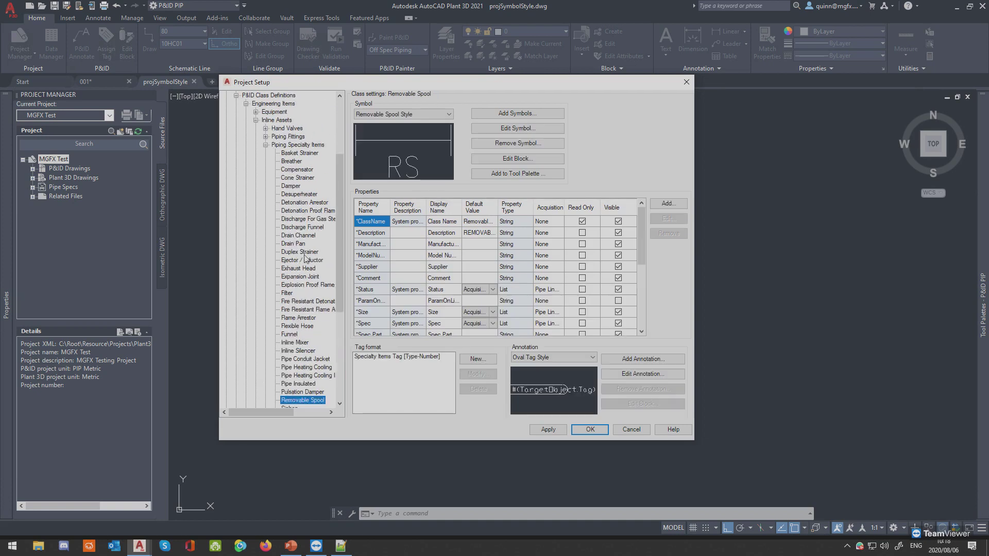
# Look through individual Piping Fittings classes, such as Open Figure 8 Blind, and collapse the class lists.
pyautogui.click(303, 153)
pyautogui.click(292, 219)
pyautogui.click(308, 235)
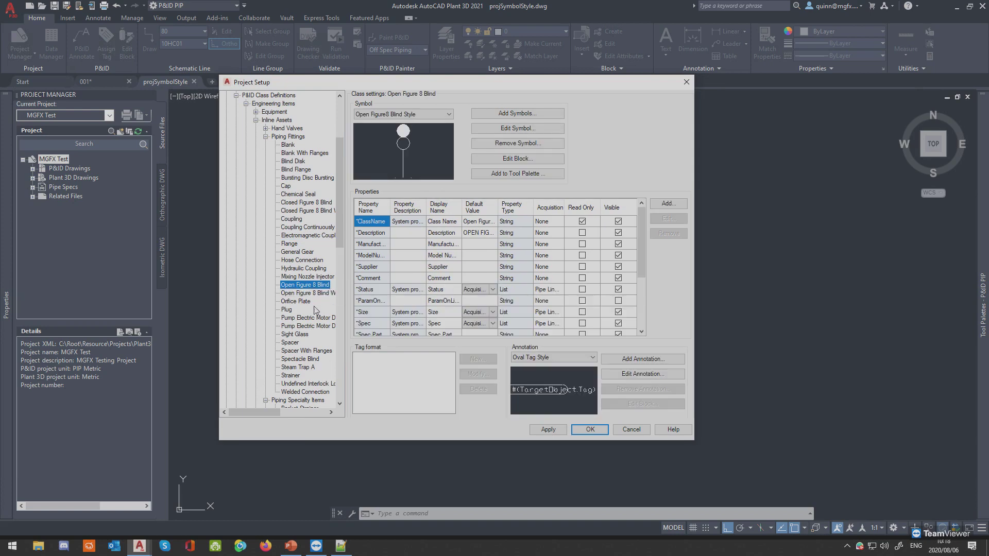
pyautogui.click(309, 318)
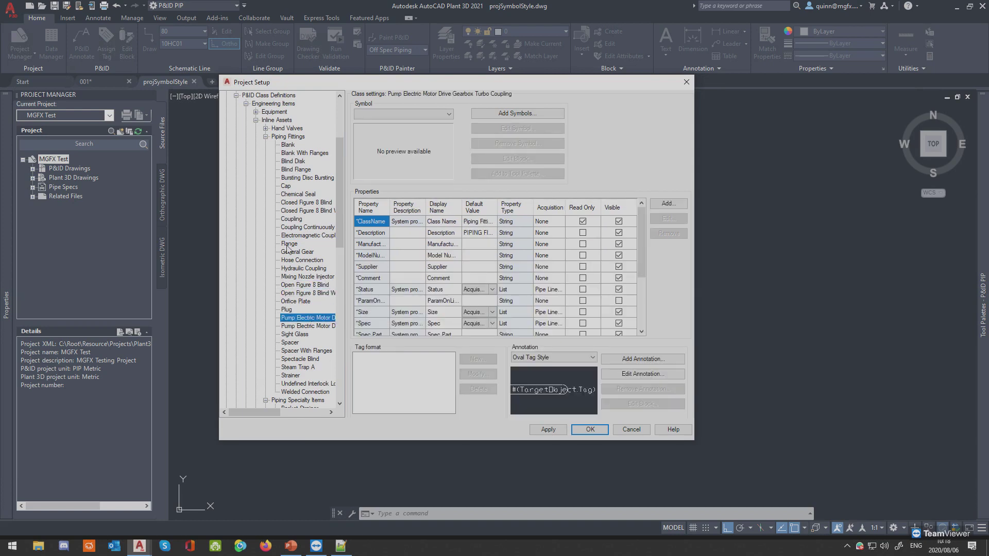
pyautogui.click(265, 137)
pyautogui.click(265, 144)
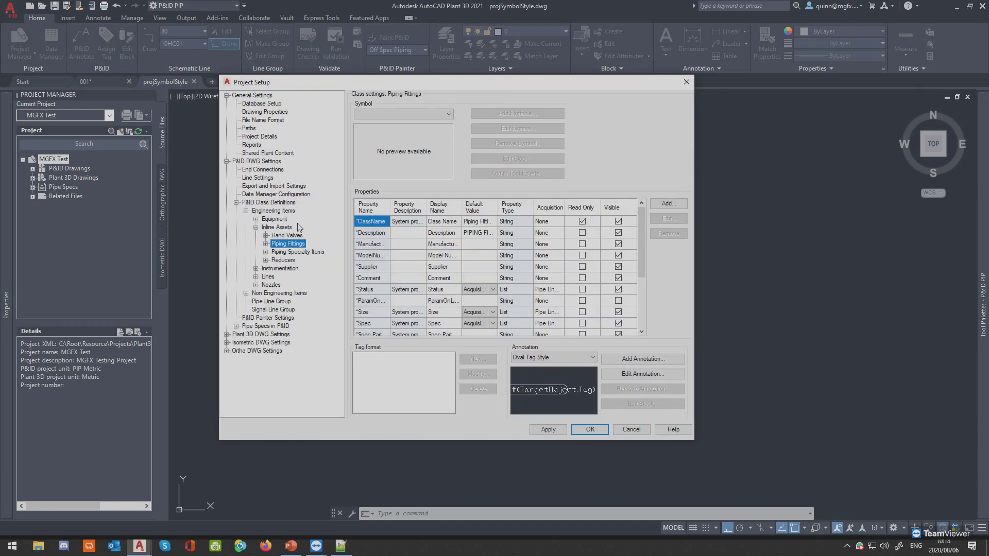
# Compare the property lists of Piping Specialty Items and Piping Fittings, checking for the Tag property.
pyautogui.click(292, 251)
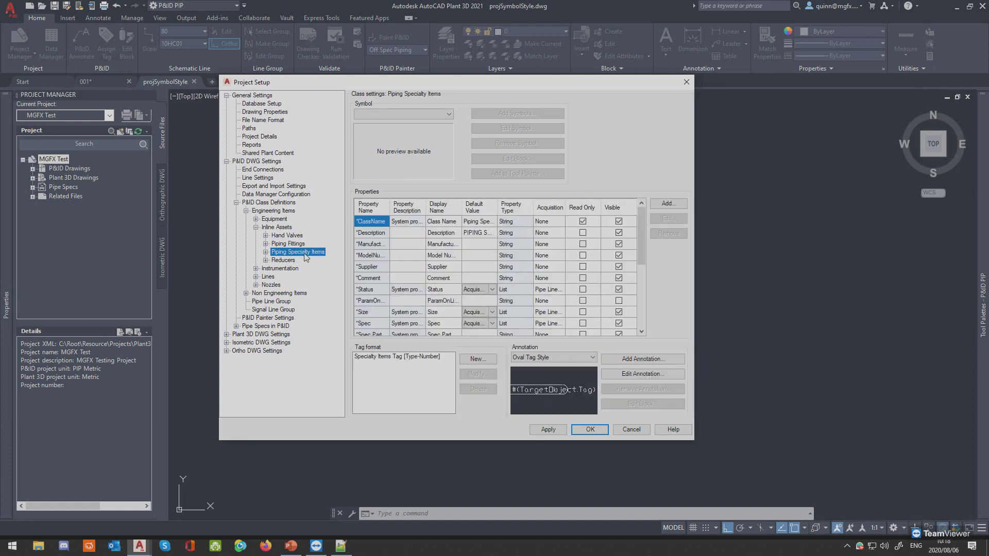
pyautogui.scroll(-2, 378, 267)
pyautogui.click(366, 290)
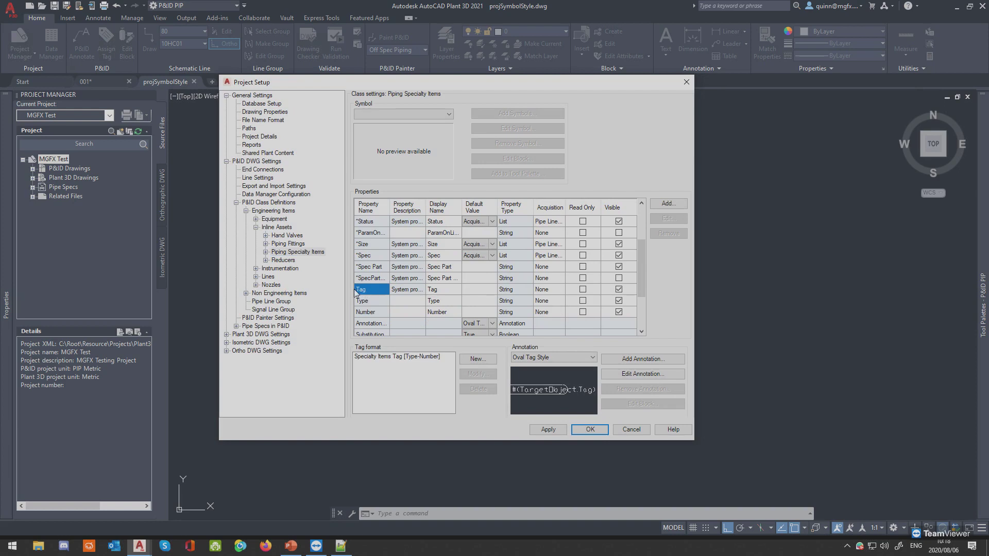
pyautogui.click(307, 253)
pyautogui.click(288, 244)
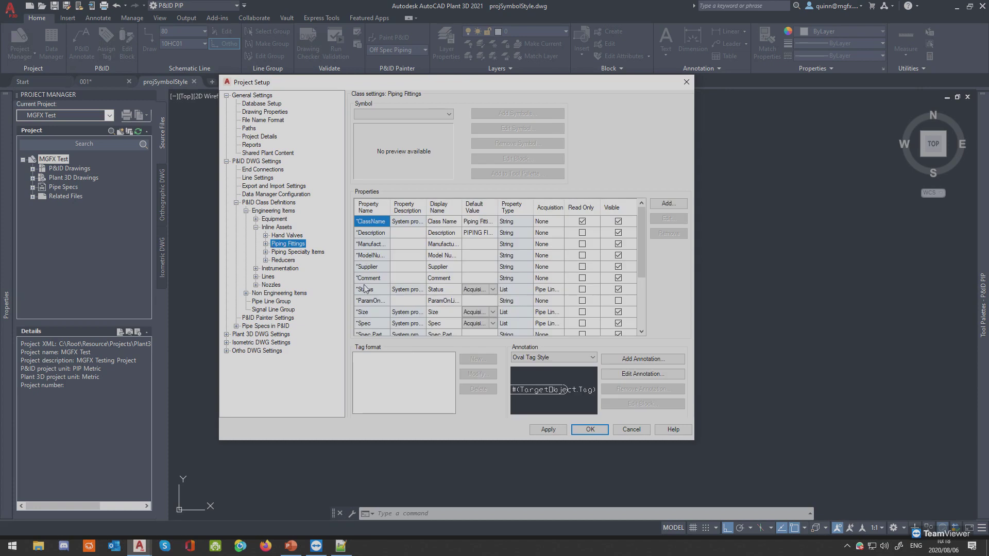
pyautogui.scroll(-3, 367, 288)
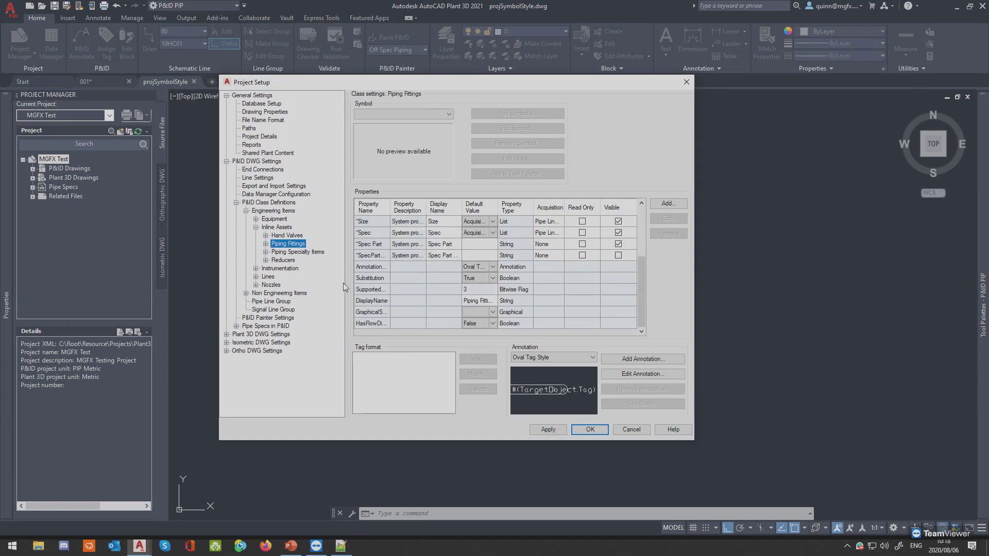
# Start a new class under Hand Valves in the Inline Assets class definitions.
pyautogui.click(284, 237)
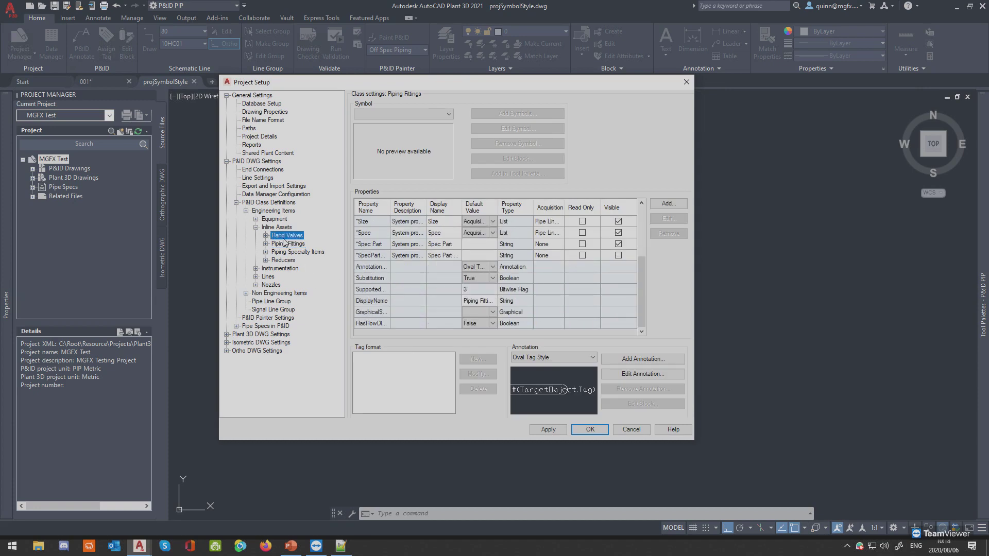
pyautogui.click(265, 236)
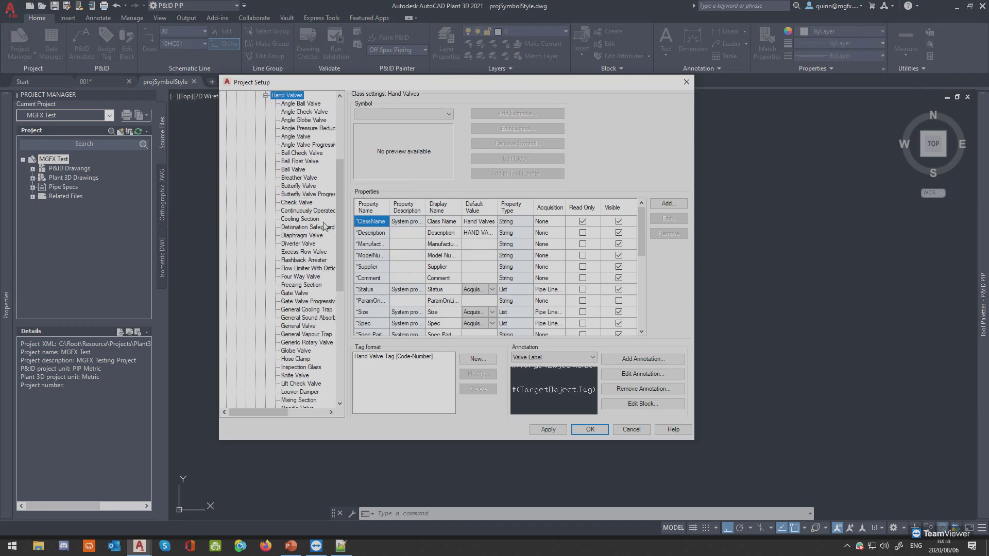
pyautogui.scroll(-6, 306, 136)
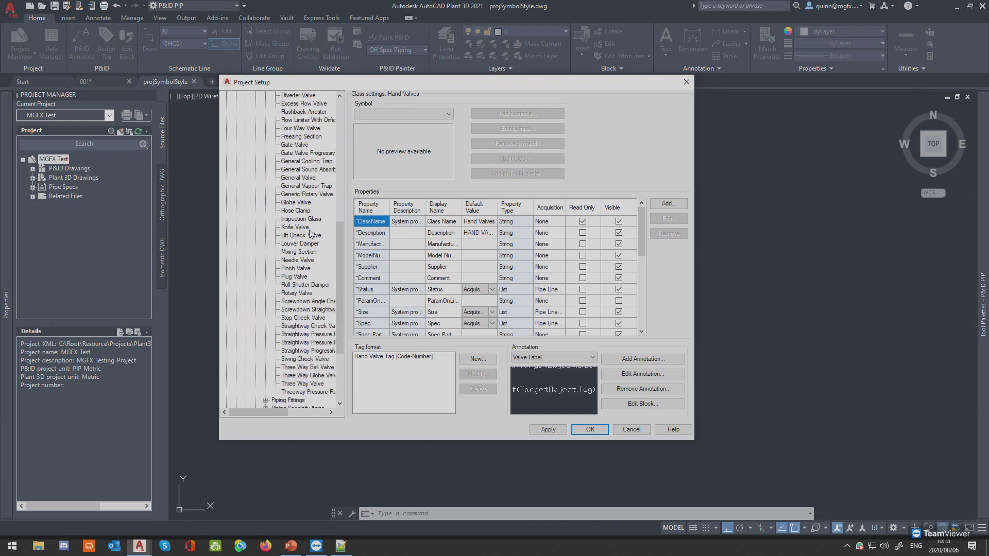
pyautogui.scroll(9, 306, 139)
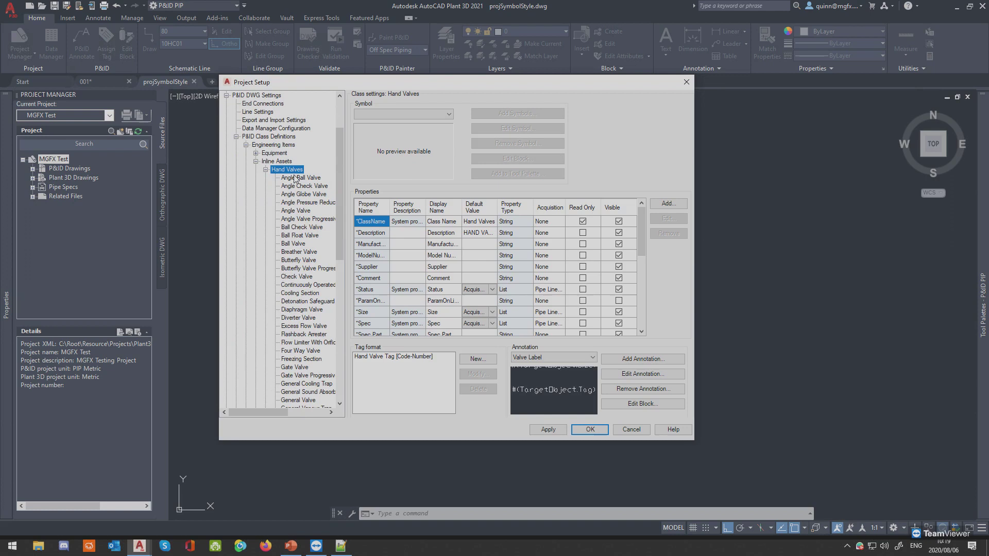
pyautogui.rightClick(289, 170)
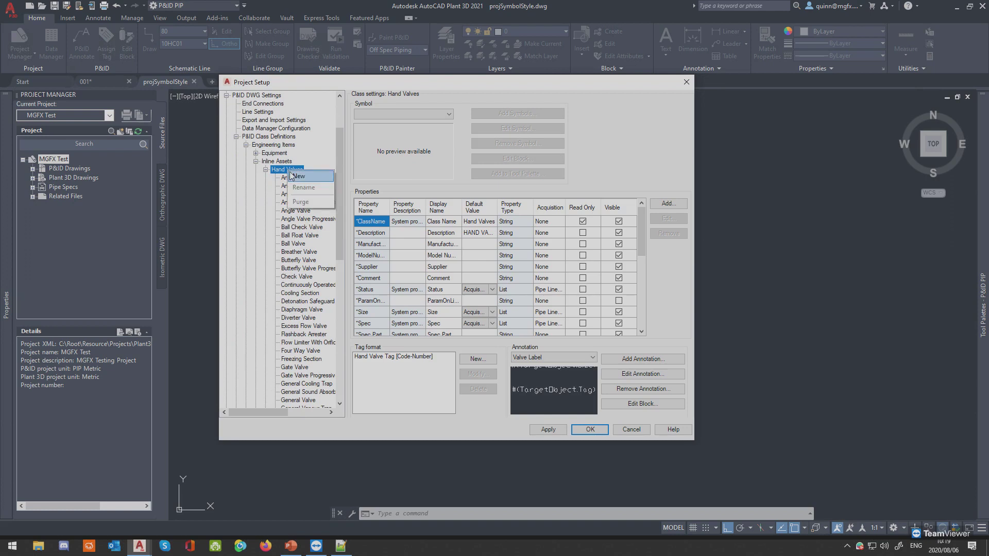
pyautogui.click(309, 180)
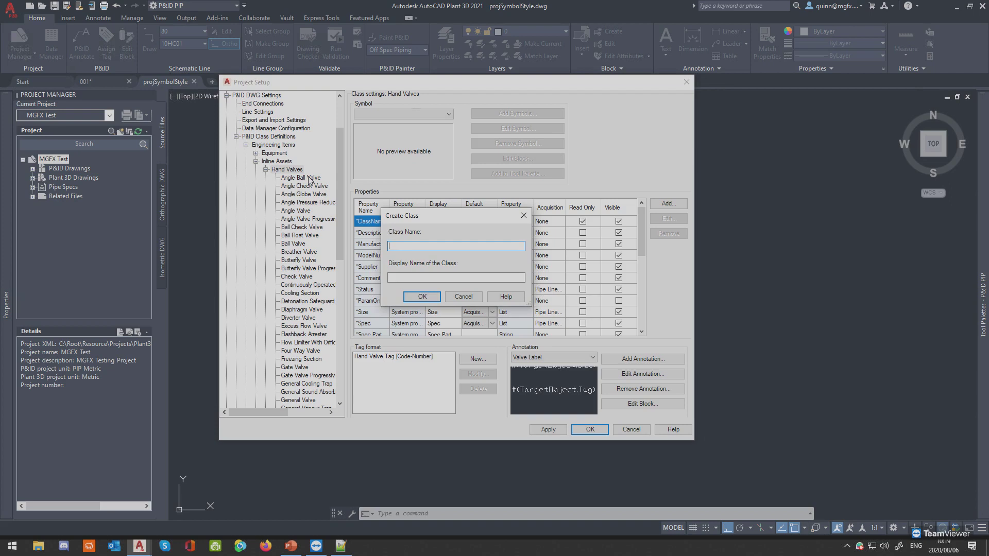
# Set the new class's name to Super_Check.
pyautogui.write('Super_Check')
pyautogui.click(404, 246)
pyautogui.press('BackSpace')
pyautogui.click(423, 297)
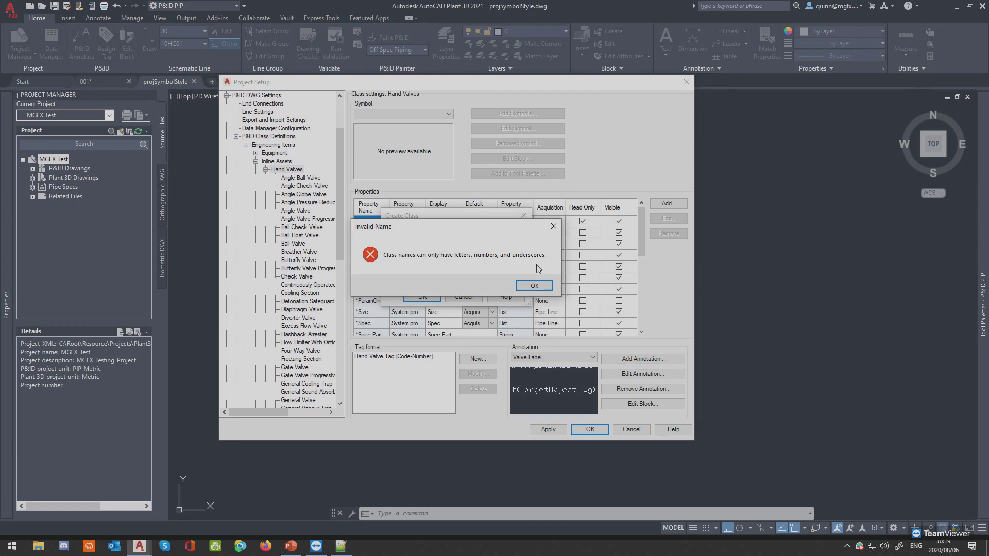
pyautogui.click(534, 286)
pyautogui.click(407, 246)
pyautogui.press('BackSpace')
pyautogui.write('_Check')
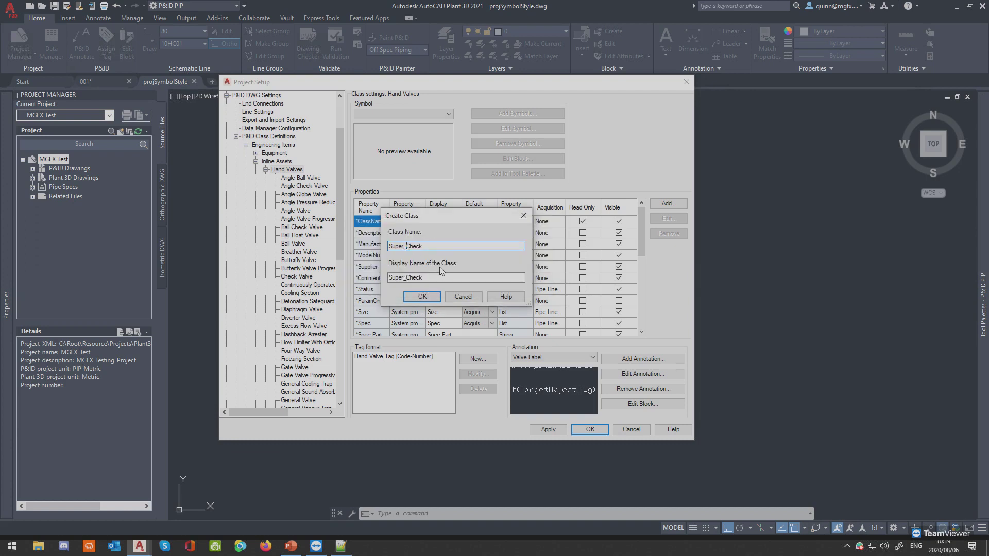
# Set the display name of the class to Super Check and create the class.
pyautogui.click(405, 277)
pyautogui.click(422, 277)
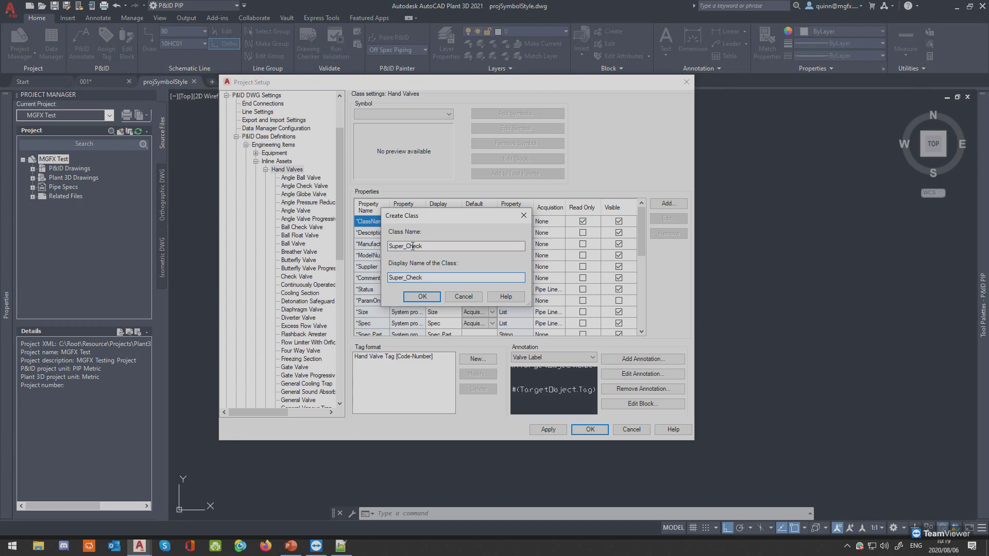
pyautogui.doubleClick(424, 277)
pyautogui.moveTo(403, 278); pyautogui.dragTo(407, 277)
pyautogui.click(428, 280)
pyautogui.click(416, 297)
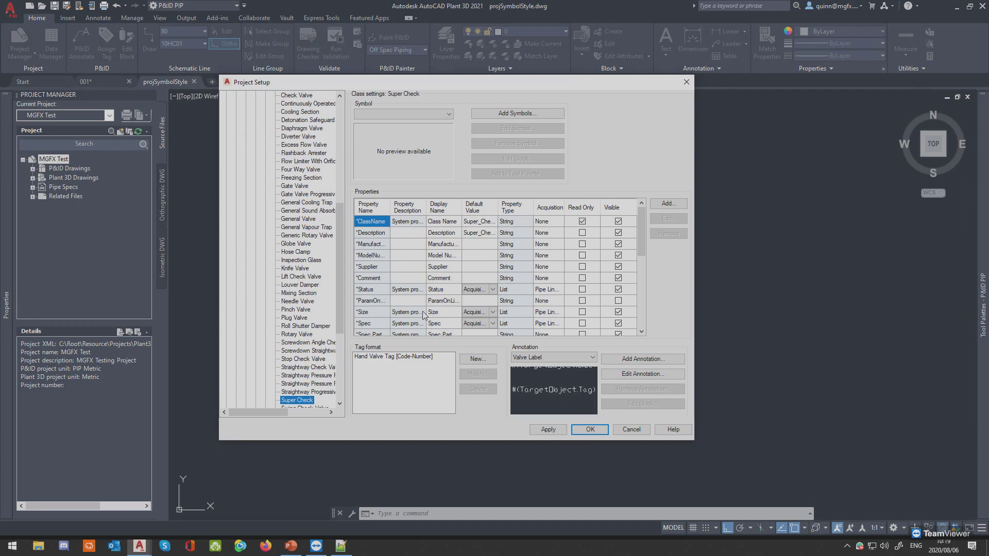
pyautogui.scroll(7, 325, 248)
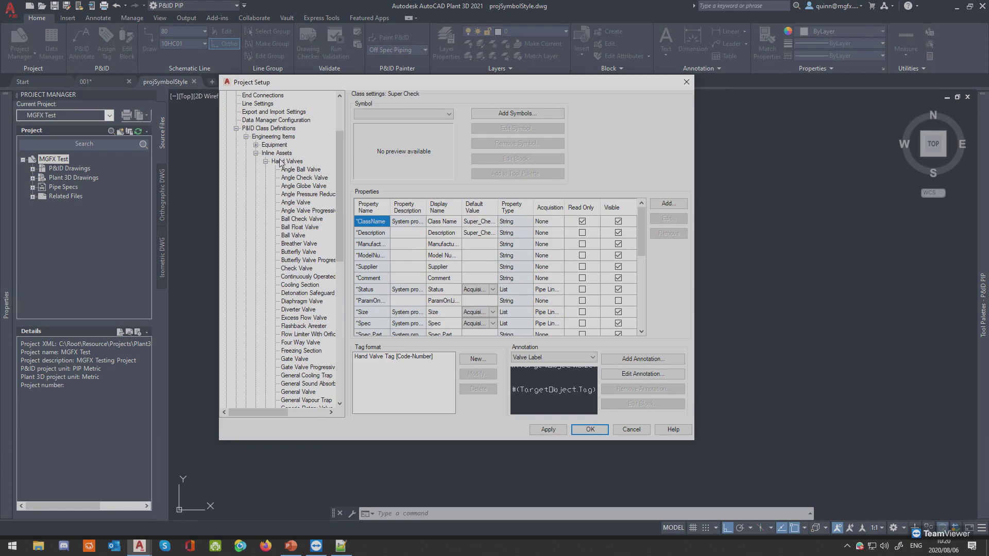
pyautogui.scroll(-7, 283, 158)
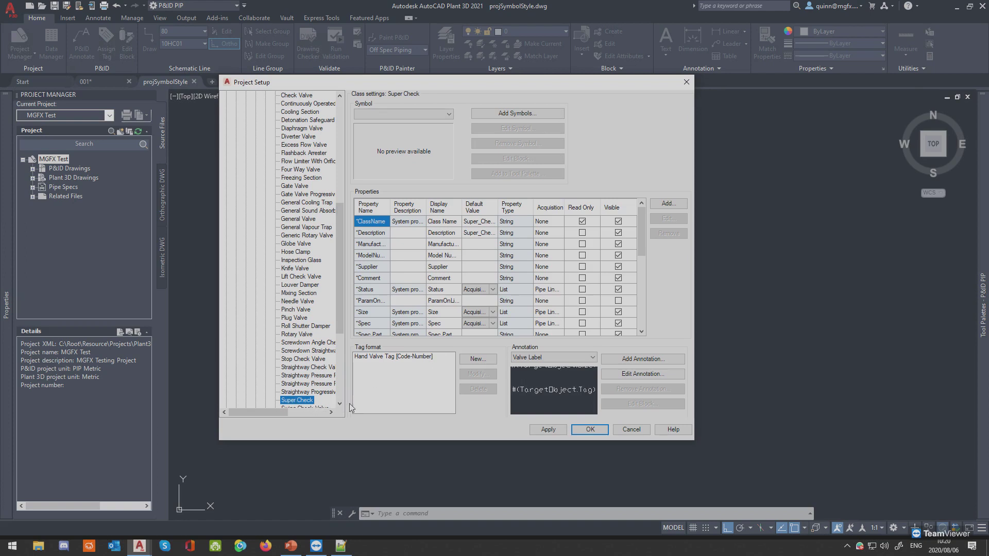
pyautogui.click(513, 114)
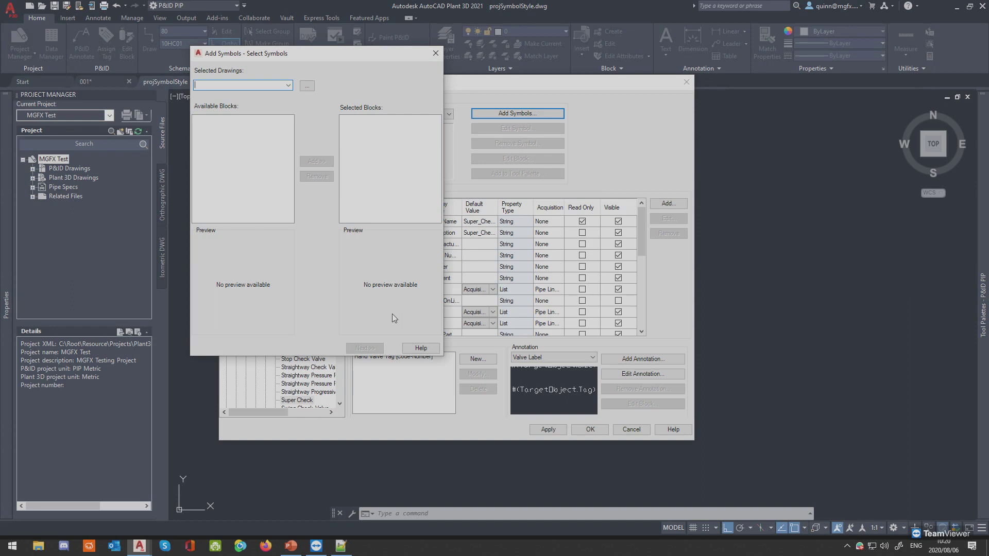
pyautogui.click(435, 53)
# Accept the project setup changes and save the 001.dwg drawing containing the valve block.
pyautogui.click(586, 433)
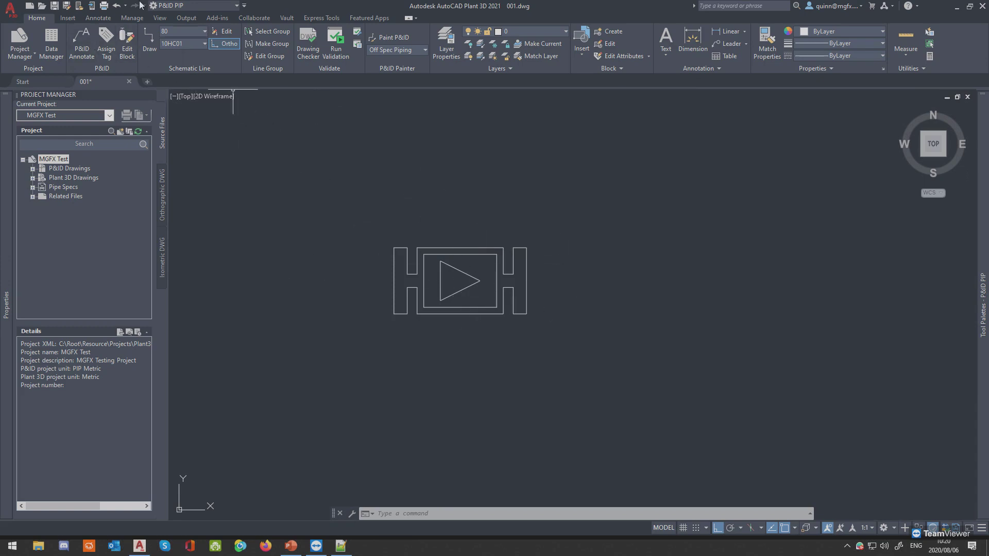
pyautogui.click(55, 7)
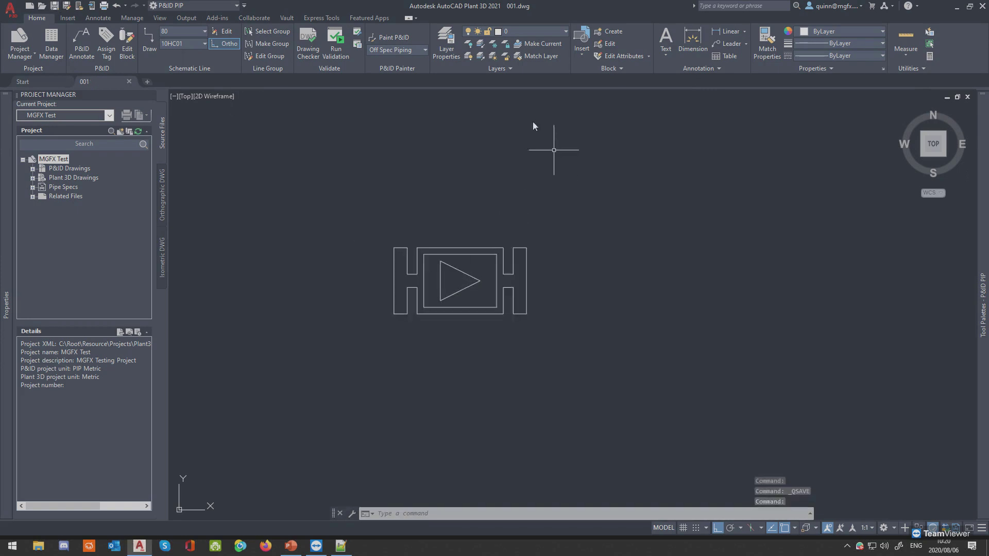
# Reopen the MGFX Test project setup and select the Super Check class under Hand Valves.
pyautogui.rightClick(55, 164)
pyautogui.click(110, 291)
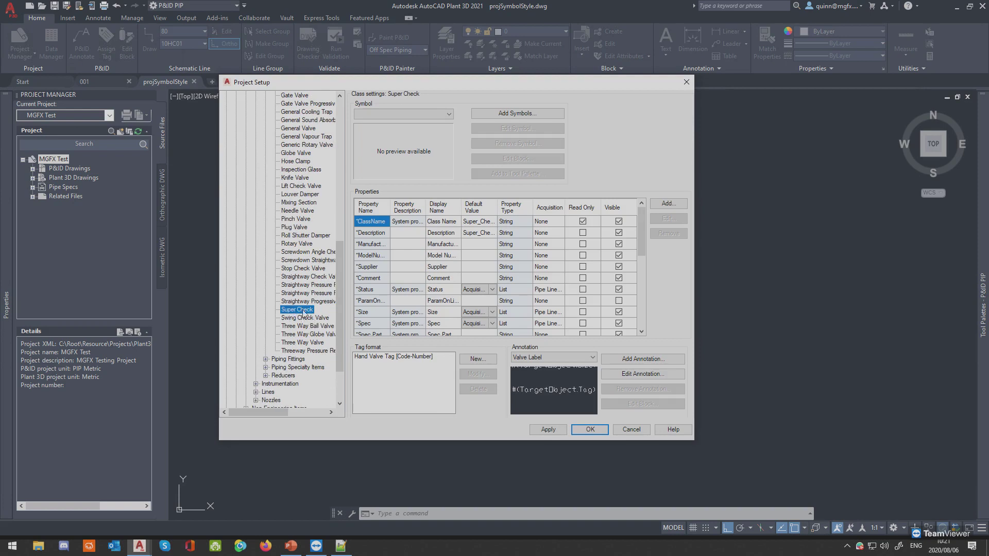
pyautogui.press('Up')
pyautogui.press('Up')
pyautogui.press('Up')
pyautogui.press('Up')
pyautogui.press('Up')
pyautogui.press('Up')
pyautogui.press('Up')
pyautogui.press('Up')
pyautogui.press('Up')
pyautogui.press('Up')
pyautogui.press('Up')
pyautogui.press('Up')
pyautogui.press('Up')
pyautogui.press('Up')
pyautogui.press('Up')
pyautogui.press('Up')
pyautogui.press('Up')
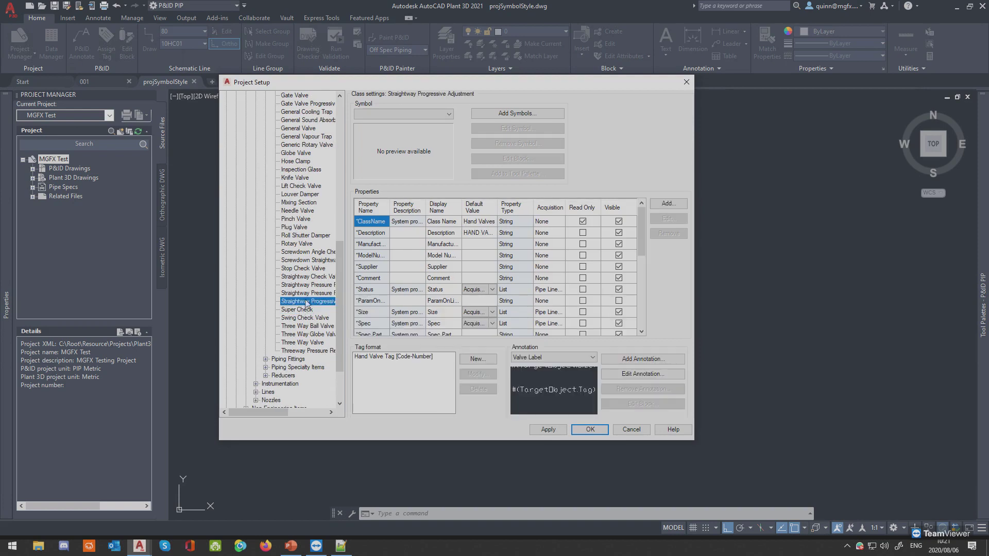
pyautogui.press('Down')
pyautogui.press('Down')
pyautogui.press('Down')
pyautogui.press('Down')
pyautogui.press('Down')
pyautogui.press('Down')
pyautogui.press('Down')
pyautogui.press('Down')
pyautogui.press('Down')
pyautogui.press('Down')
pyautogui.press('Down')
pyautogui.press('Down')
pyautogui.press('Down')
pyautogui.press('Down')
pyautogui.press('Down')
pyautogui.press('Down')
pyautogui.press('Down')
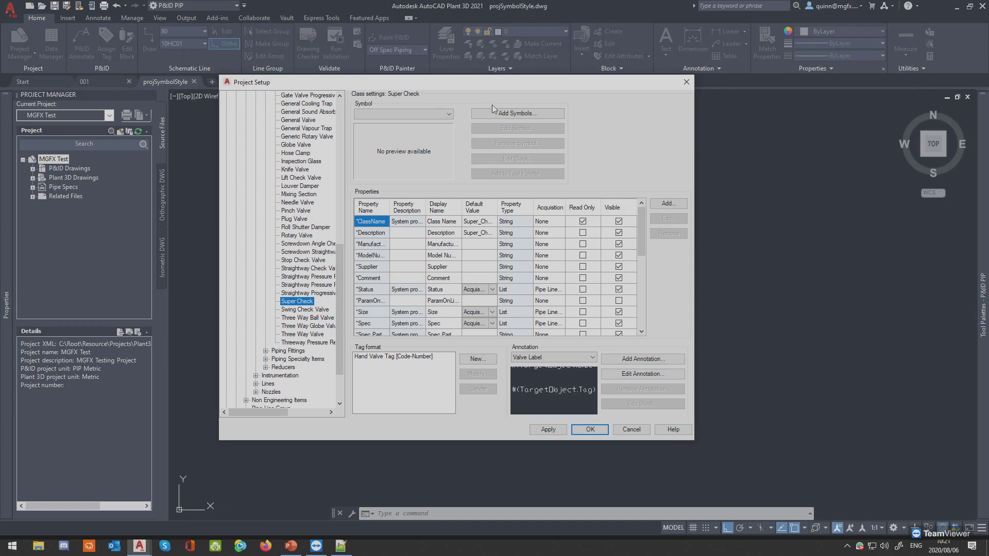
# Begin adding a symbol to the Super Check class, using 001.dwg as the source block drawing.
pyautogui.click(507, 116)
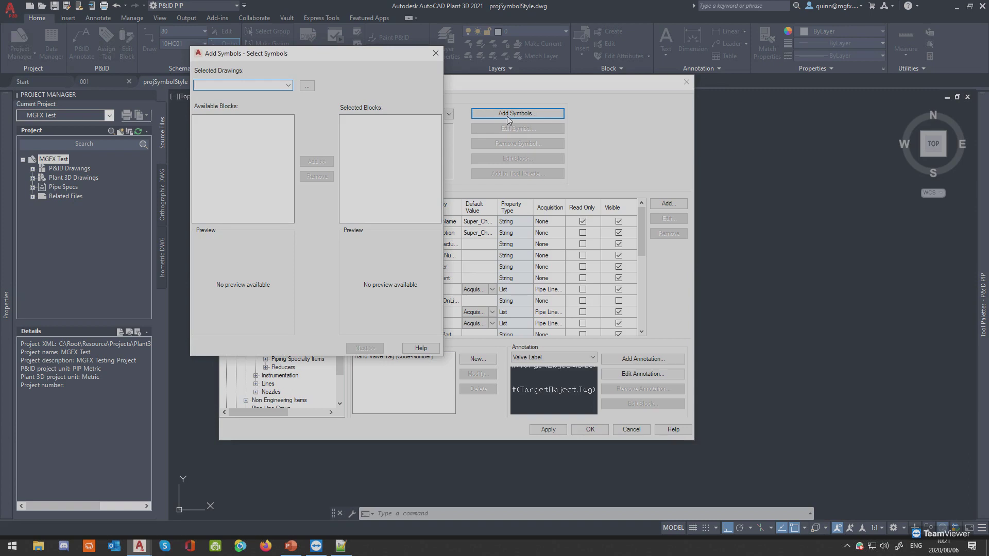
pyautogui.click(306, 86)
pyautogui.click(352, 140)
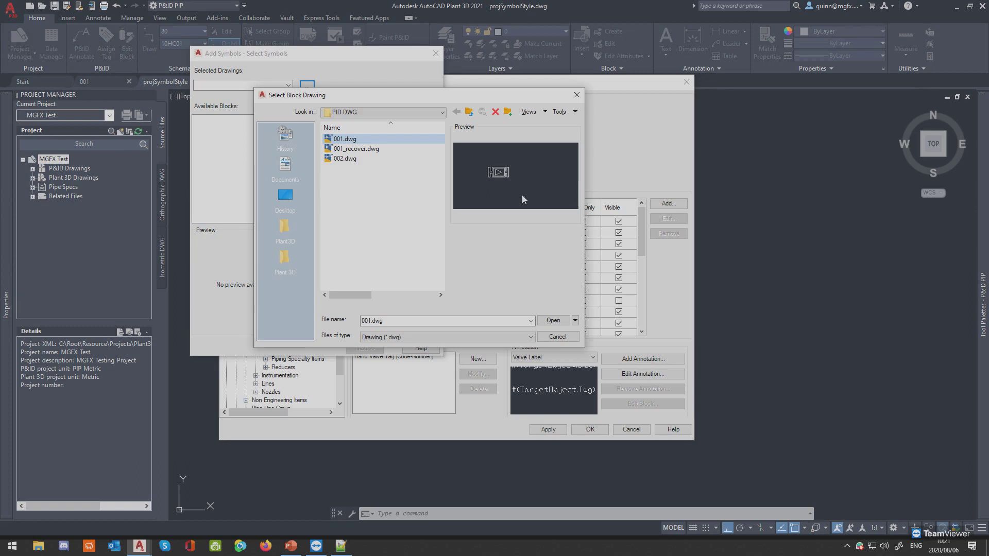
pyautogui.click(553, 320)
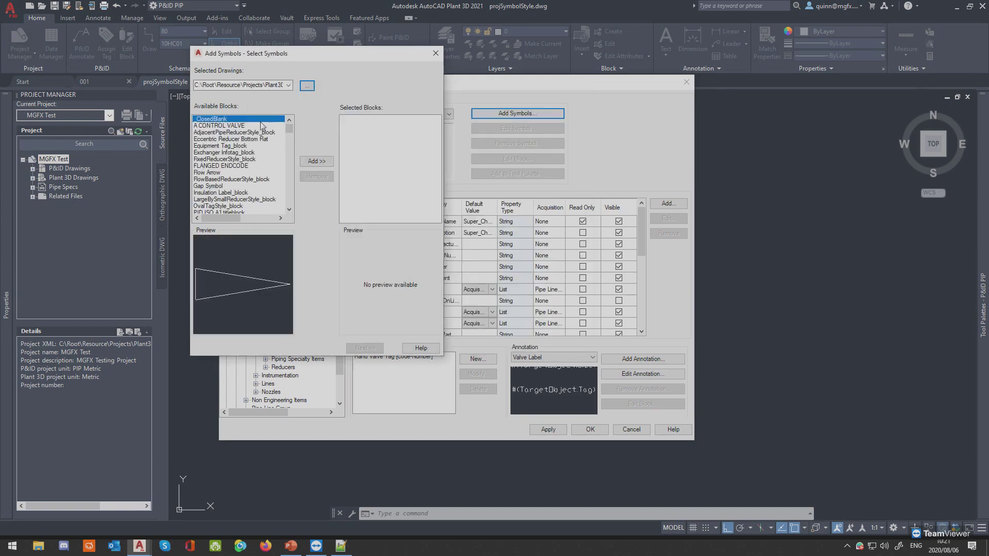
# Add the Super_Check block from the available blocks to the selection and continue to its symbol settings.
pyautogui.scroll(-4, 231, 172)
pyautogui.scroll(-10, 232, 173)
pyautogui.click(224, 179)
pyautogui.press('s')
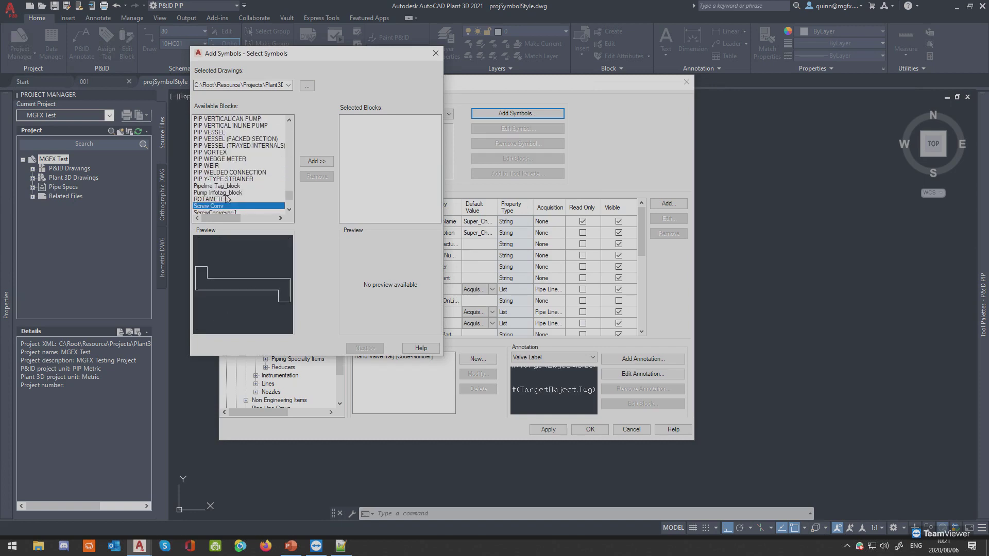
pyautogui.scroll(-1, 228, 202)
pyautogui.scroll(-3, 227, 202)
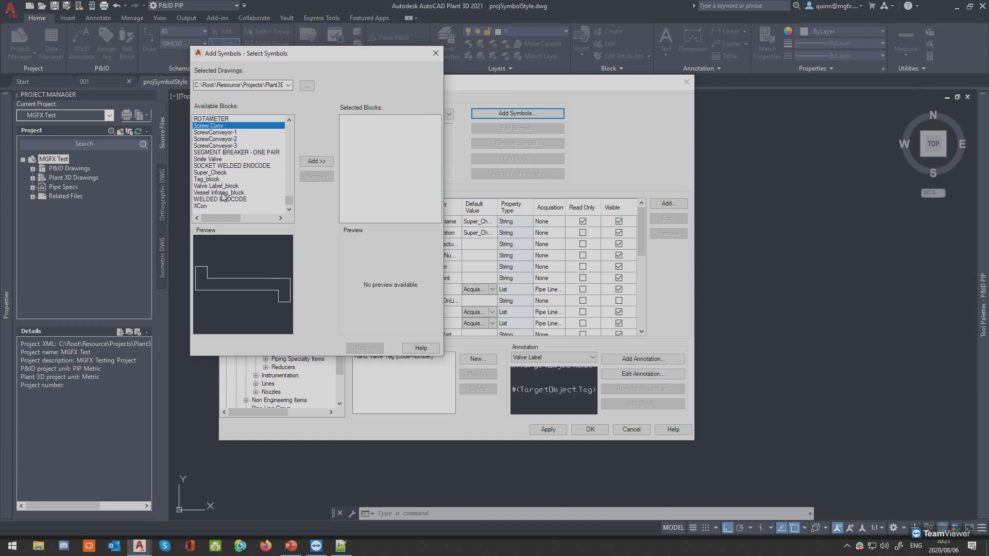
pyautogui.click(208, 174)
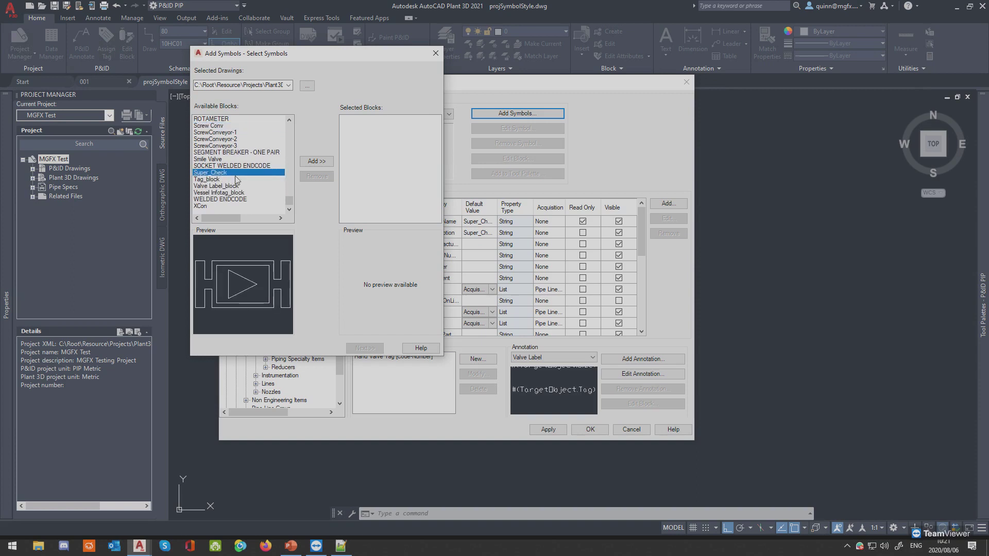
pyautogui.click(314, 162)
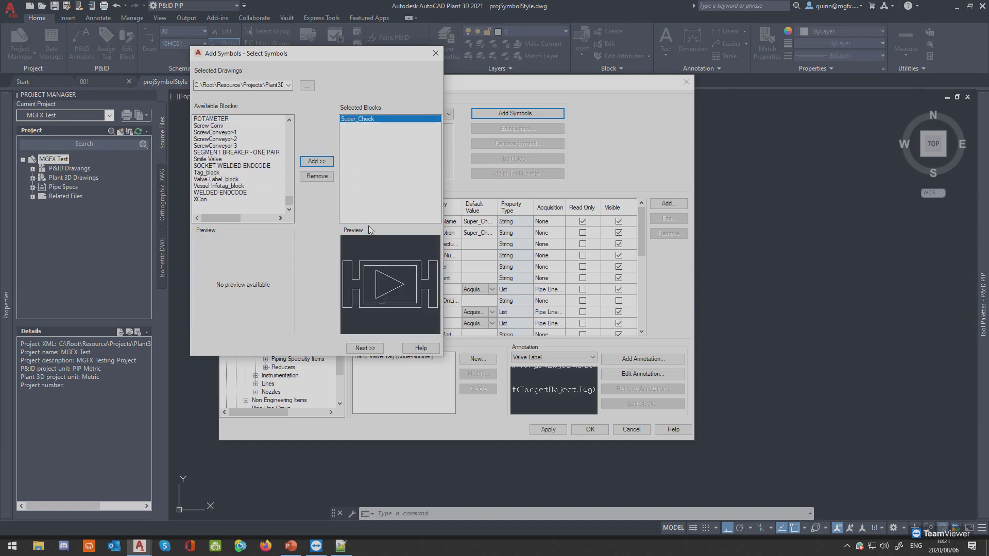
pyautogui.click(364, 348)
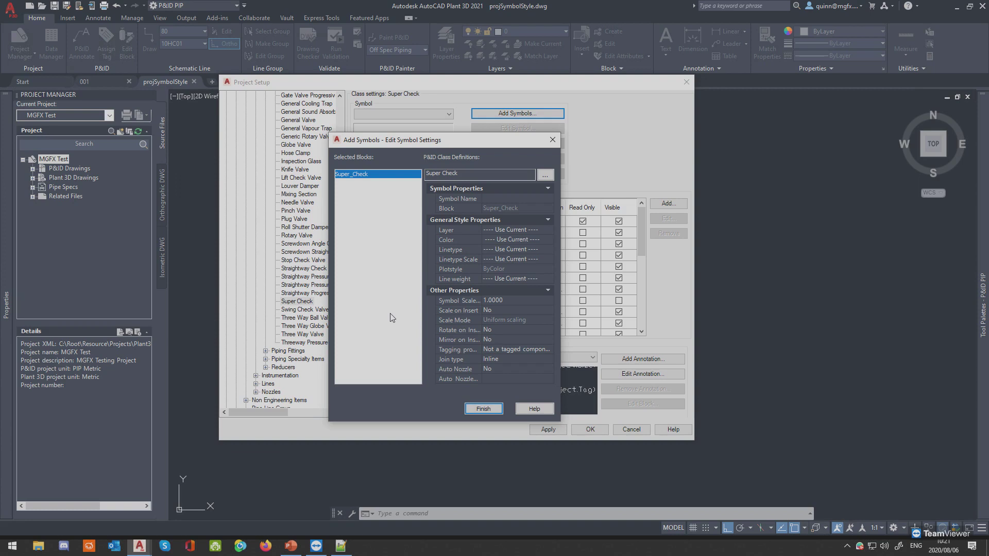
# Set the symbol name to Super Check, copying it from the class definition name.
pyautogui.click(515, 300)
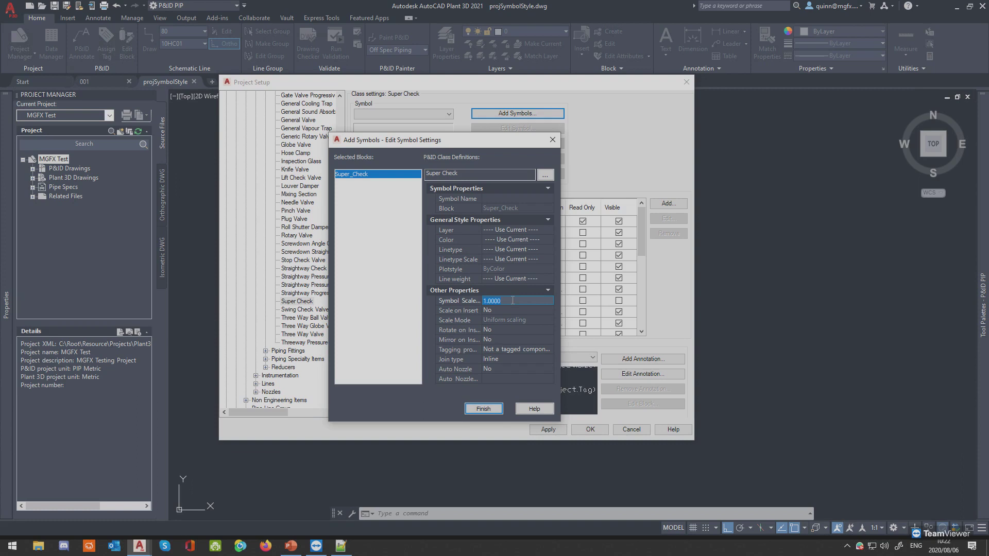
pyautogui.click(498, 199)
pyautogui.moveTo(470, 173); pyautogui.dragTo(424, 173)
pyautogui.hotkey('ctrl', 'c')
pyautogui.click(523, 201)
pyautogui.hotkey('ctrl', 'v')
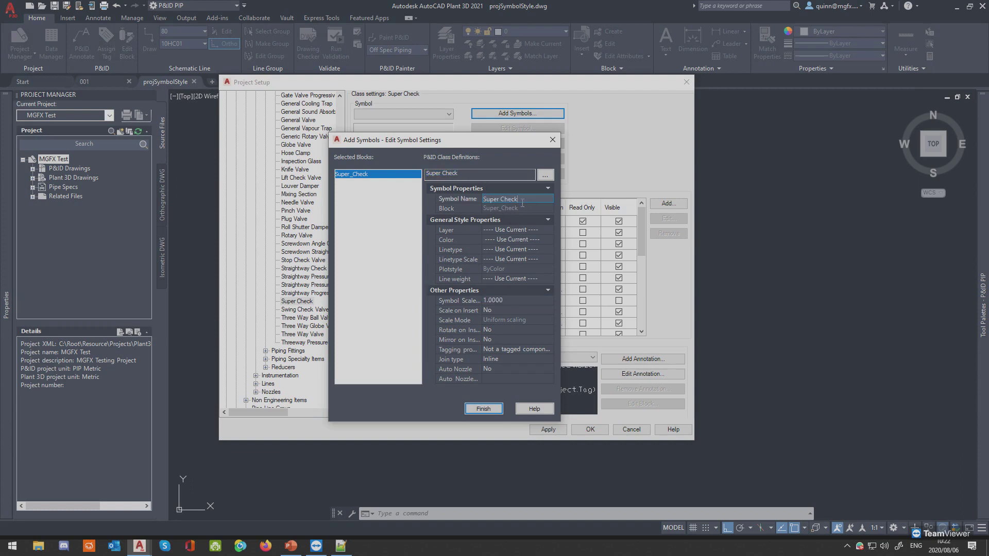
# Assign the Super Check symbol to the Mechanical layer.
pyautogui.click(524, 229)
pyautogui.click(536, 231)
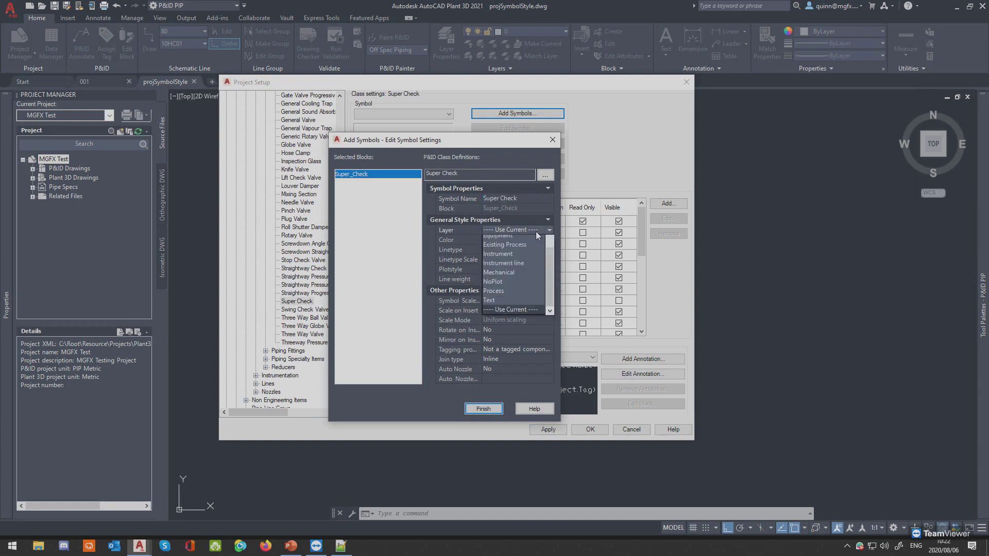
pyautogui.scroll(1, 512, 304)
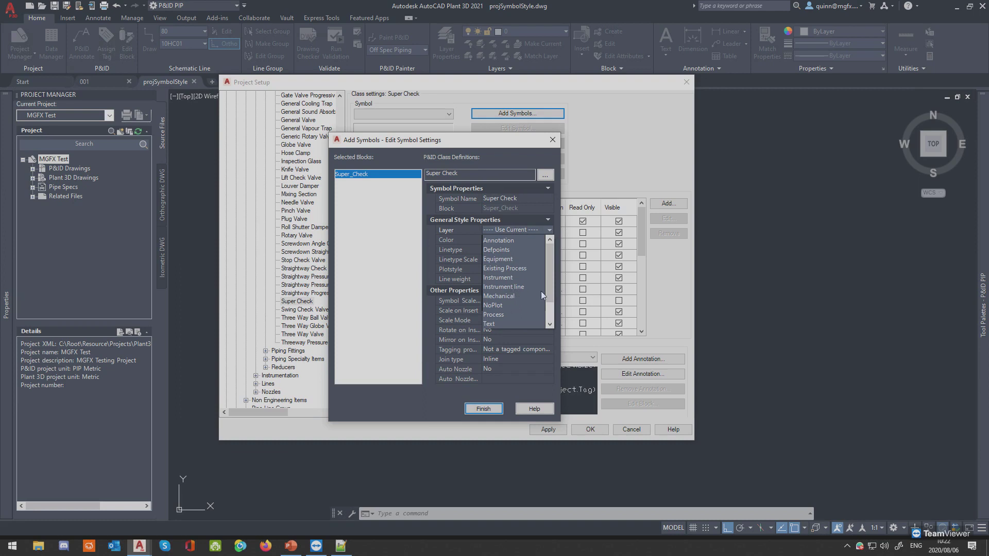
pyautogui.click(540, 296)
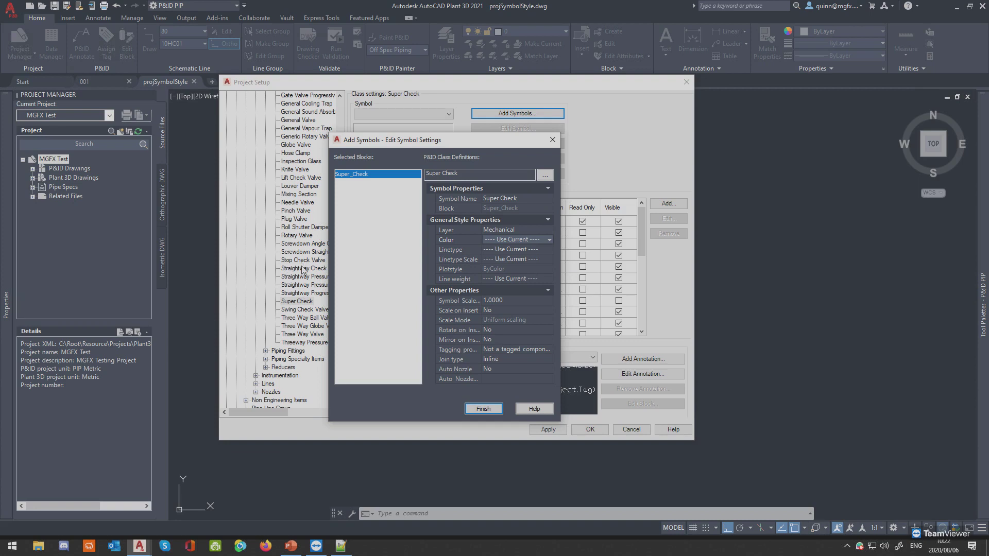
# Set the symbol's color to ByLayer and its linetype to ByBlock.
pyautogui.click(500, 241)
pyautogui.click(494, 140)
pyautogui.click(528, 240)
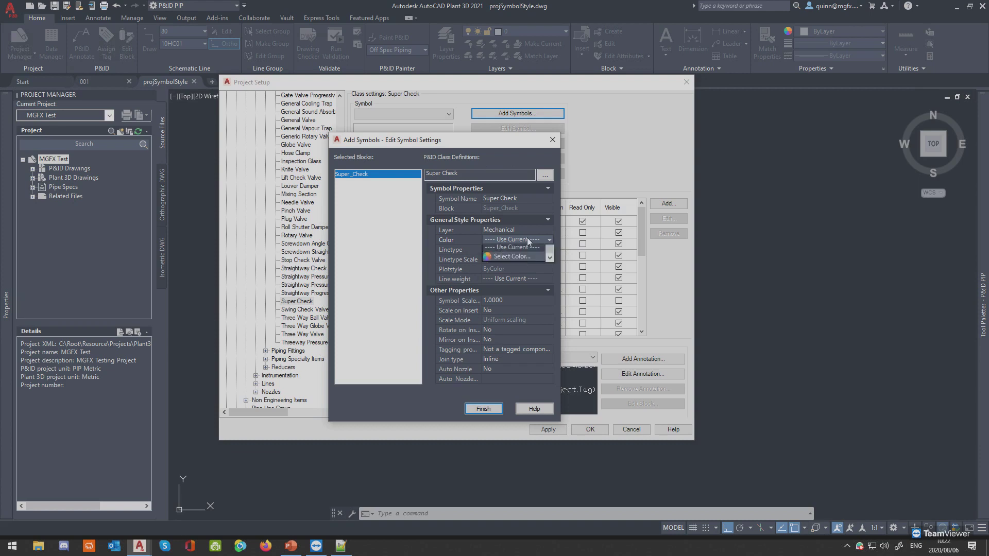
pyautogui.click(527, 255)
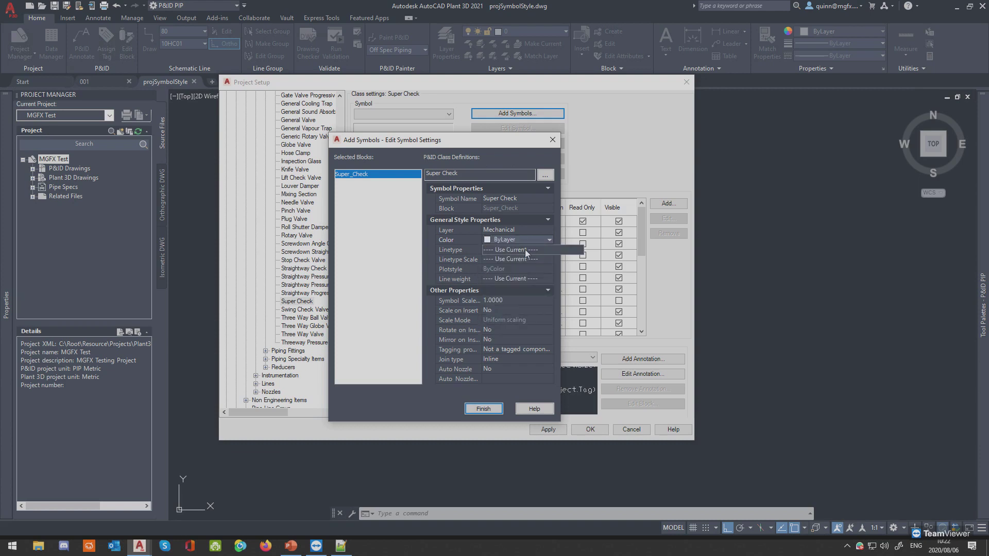
pyautogui.click(525, 249)
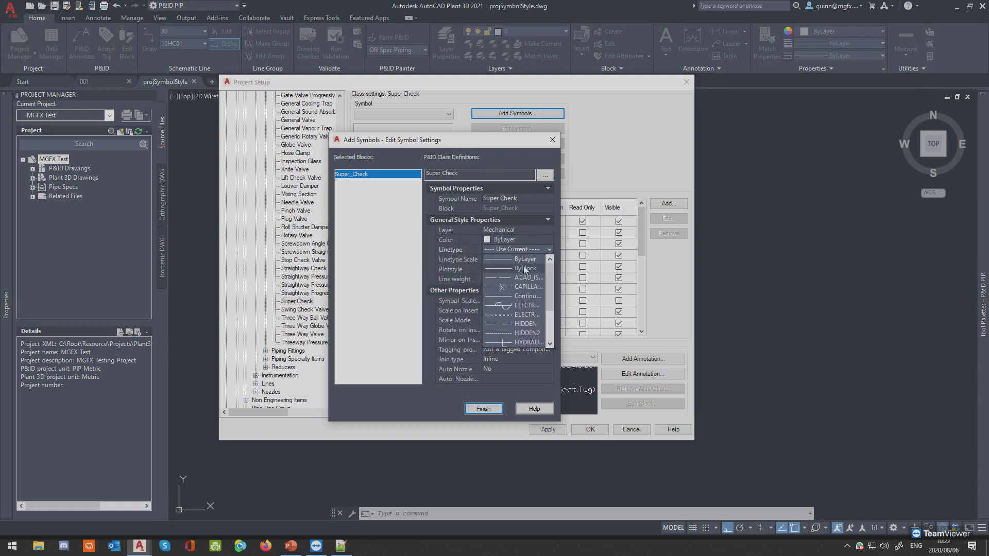
pyautogui.click(524, 269)
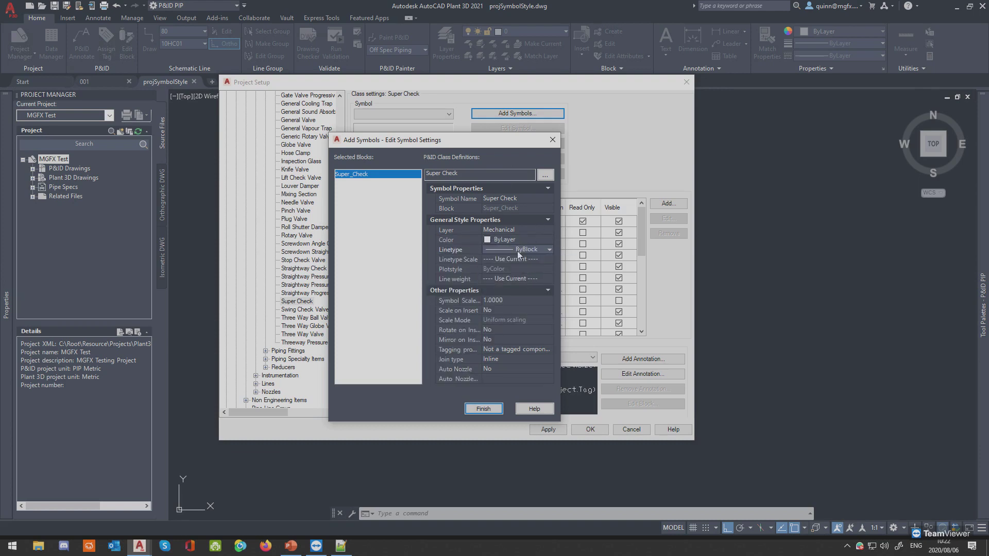
# Set the Super Check symbol's tagging prompt to automatically assign an auto-generated tag, and finish adding the symbol.
pyautogui.click(509, 301)
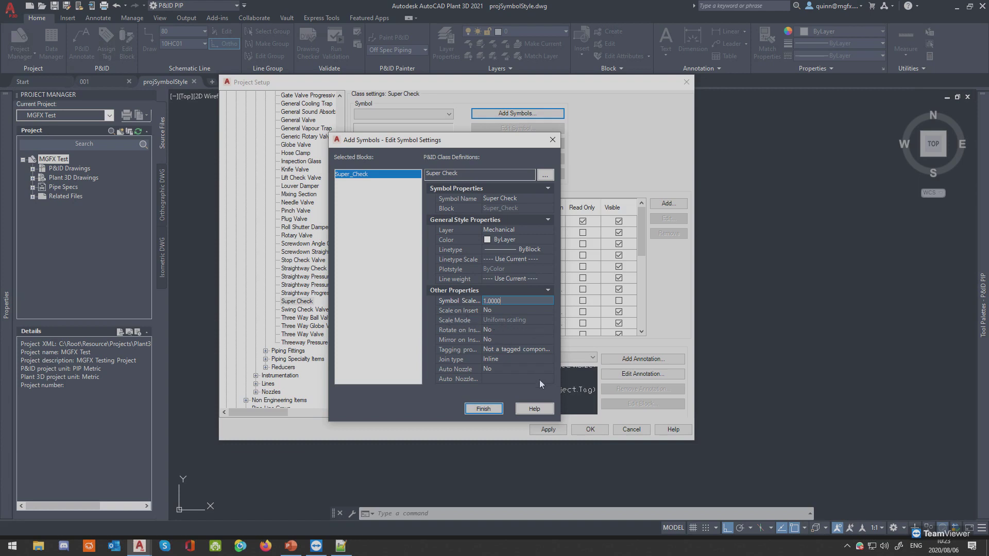
pyautogui.click(515, 349)
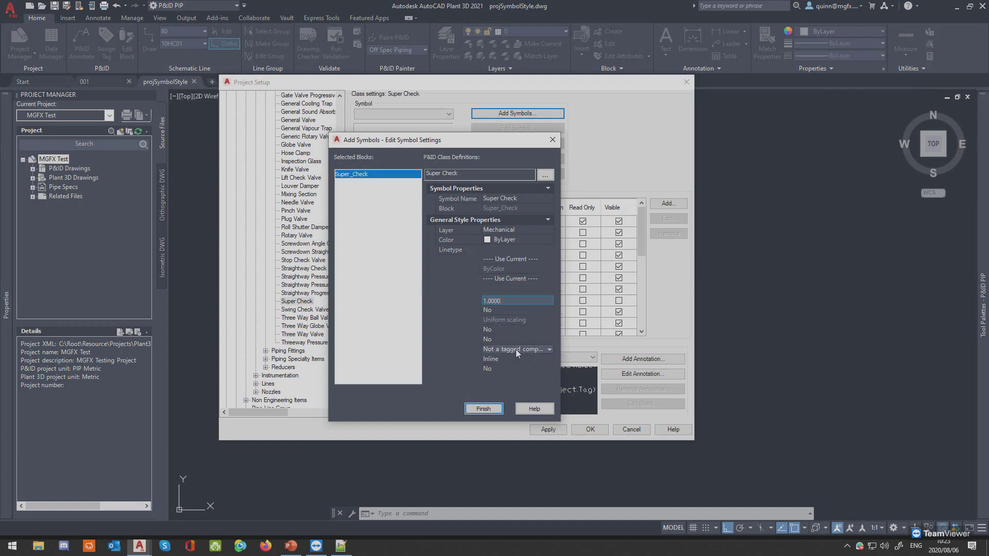
pyautogui.click(518, 350)
pyautogui.click(515, 359)
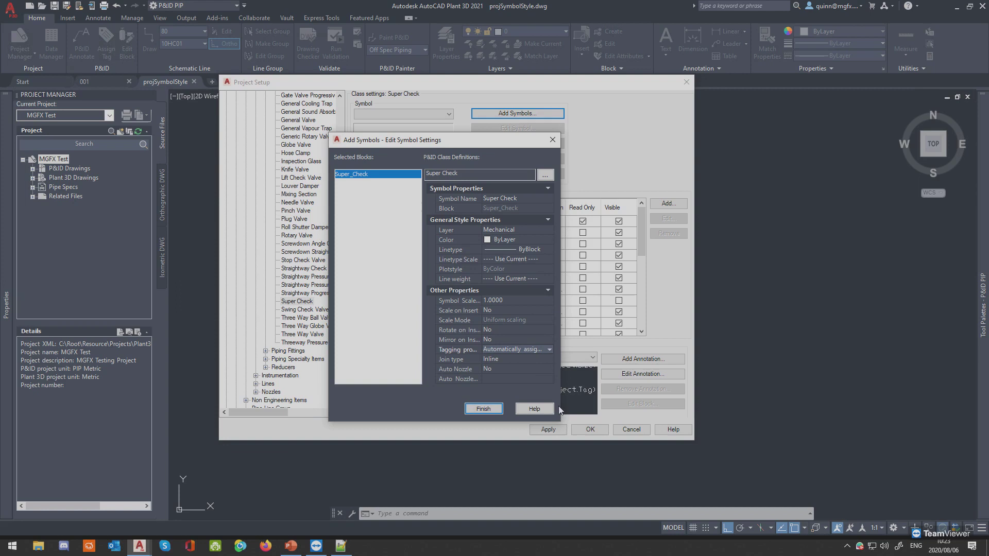
pyautogui.moveTo(561, 406); pyautogui.dragTo(618, 407)
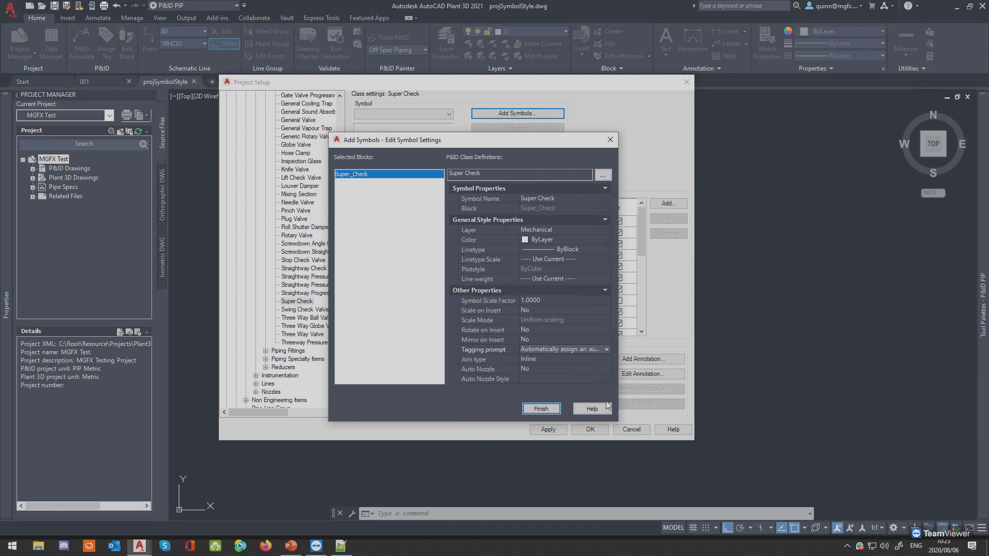
pyautogui.click(602, 350)
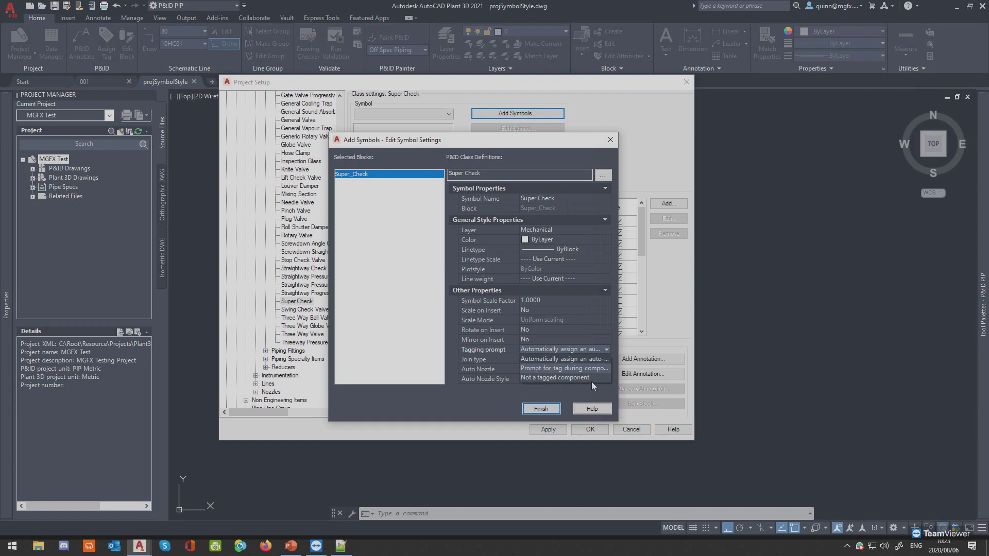
pyautogui.click(602, 359)
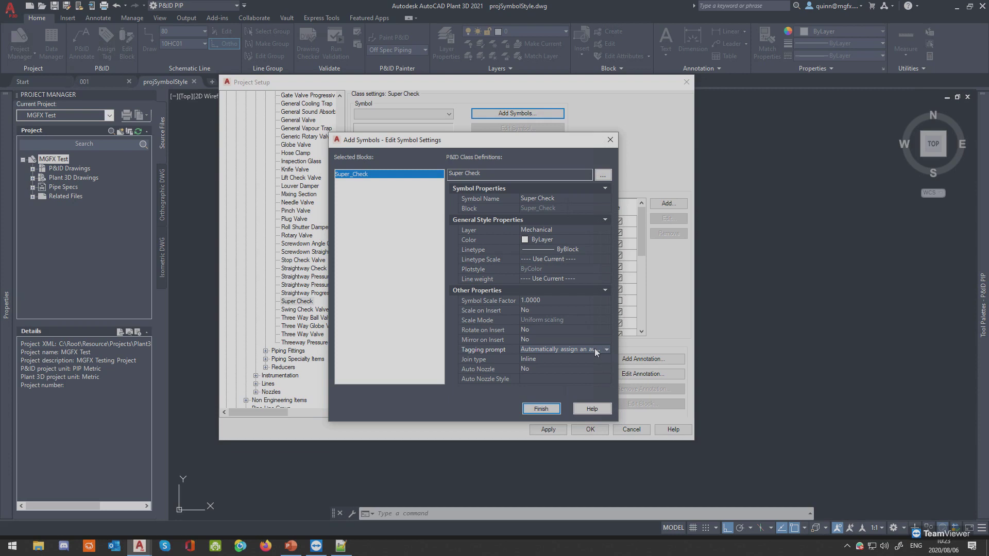
pyautogui.click(596, 349)
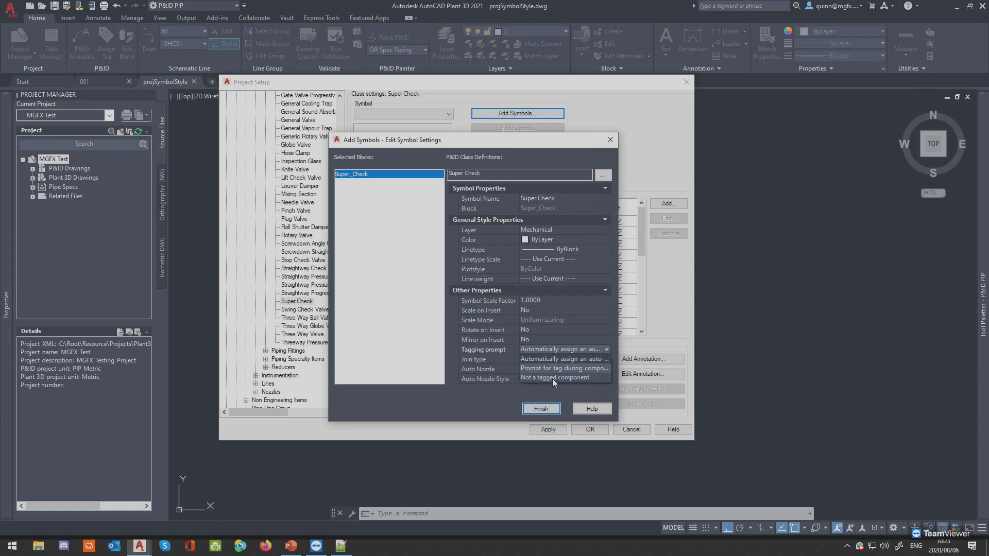
pyautogui.click(597, 349)
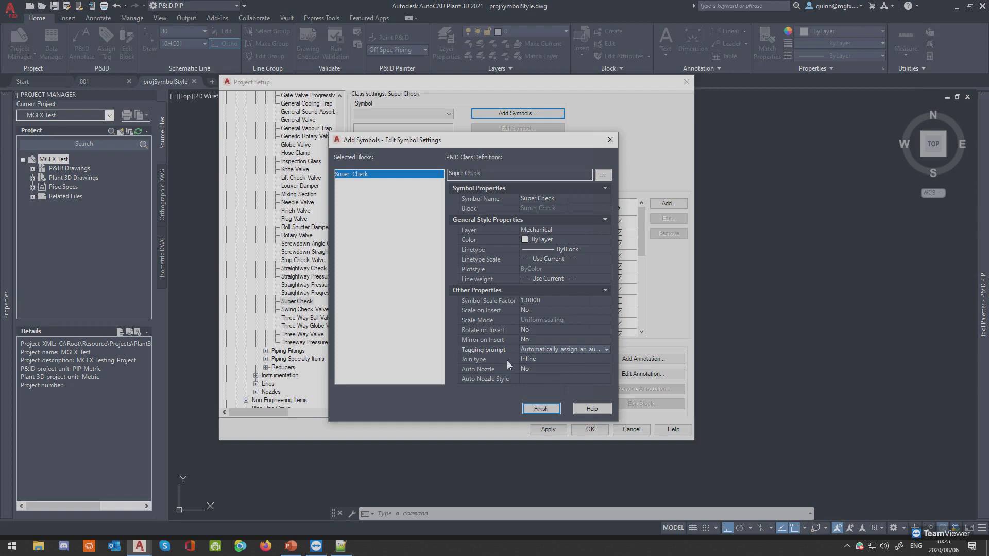
pyautogui.click(539, 409)
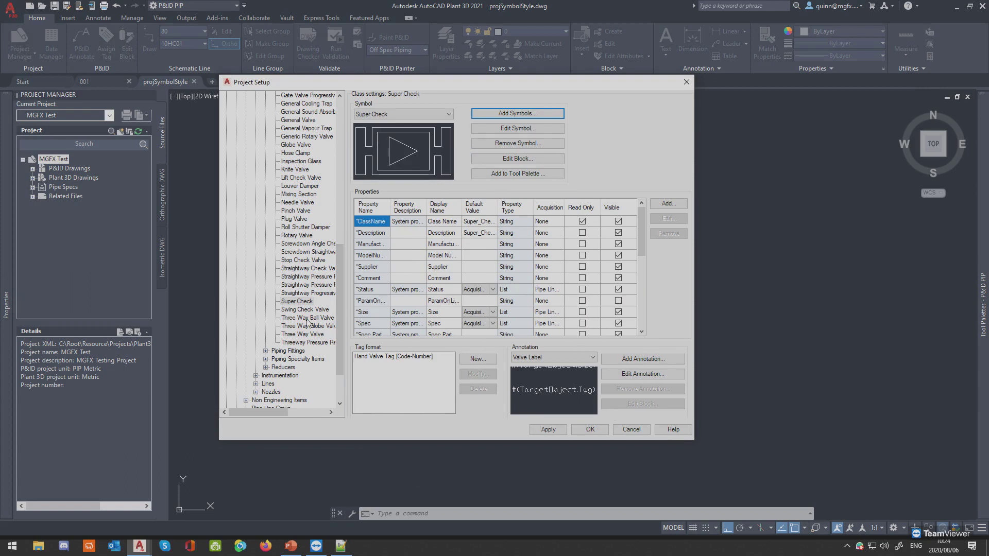
# Copy the symbol scale factor from the Plug Valve class's symbol settings.
pyautogui.click(309, 277)
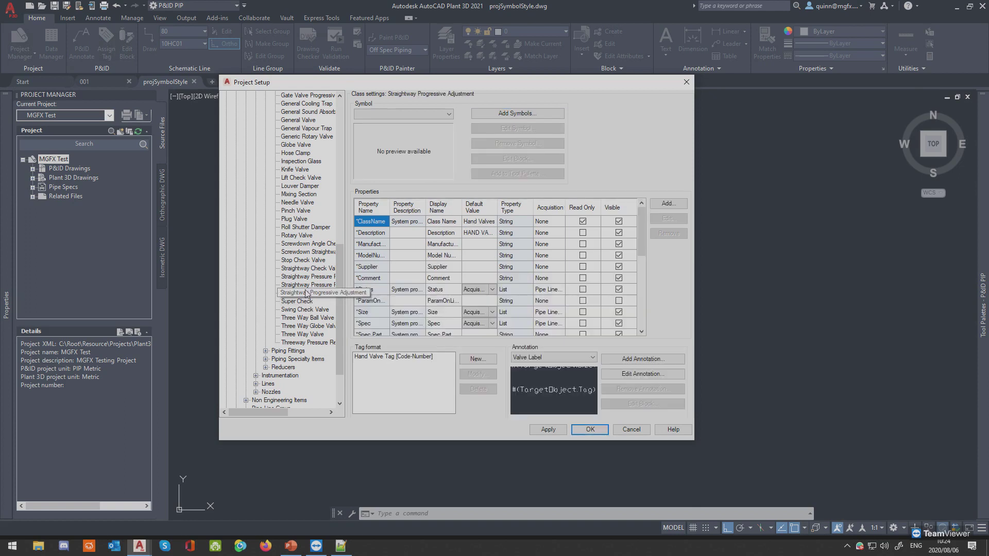
pyautogui.click(298, 230)
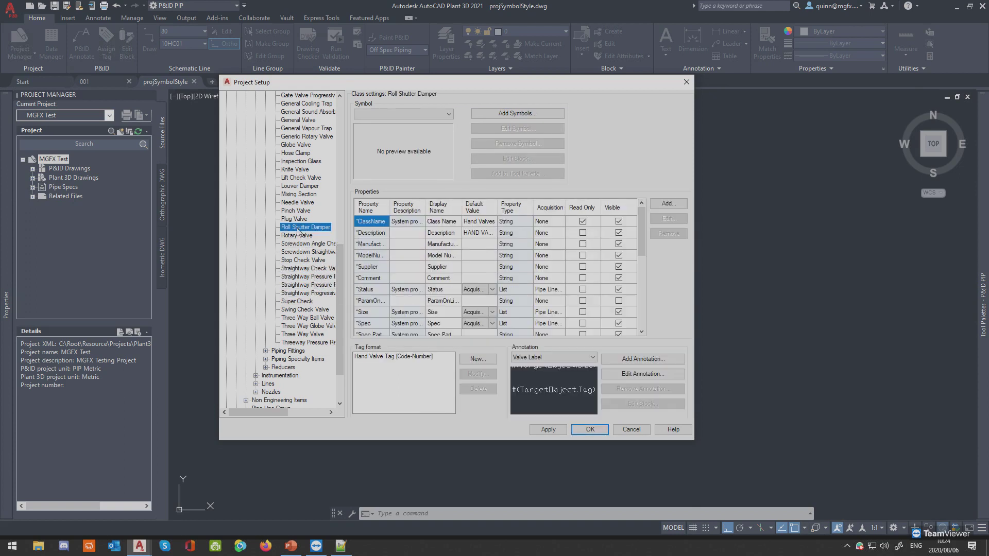
pyautogui.click(301, 218)
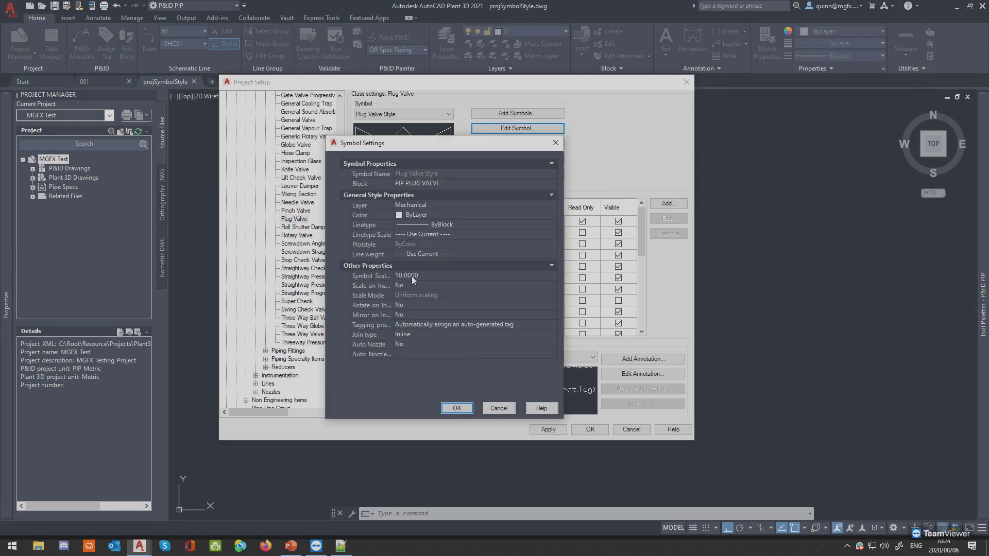
pyautogui.click(412, 279)
pyautogui.rightClick(412, 280)
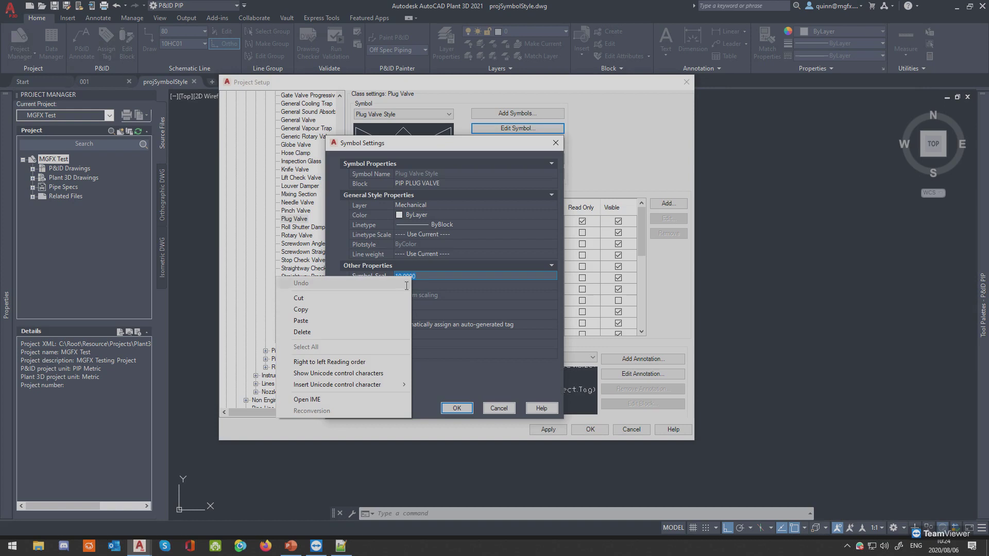
pyautogui.click(377, 311)
pyautogui.click(456, 408)
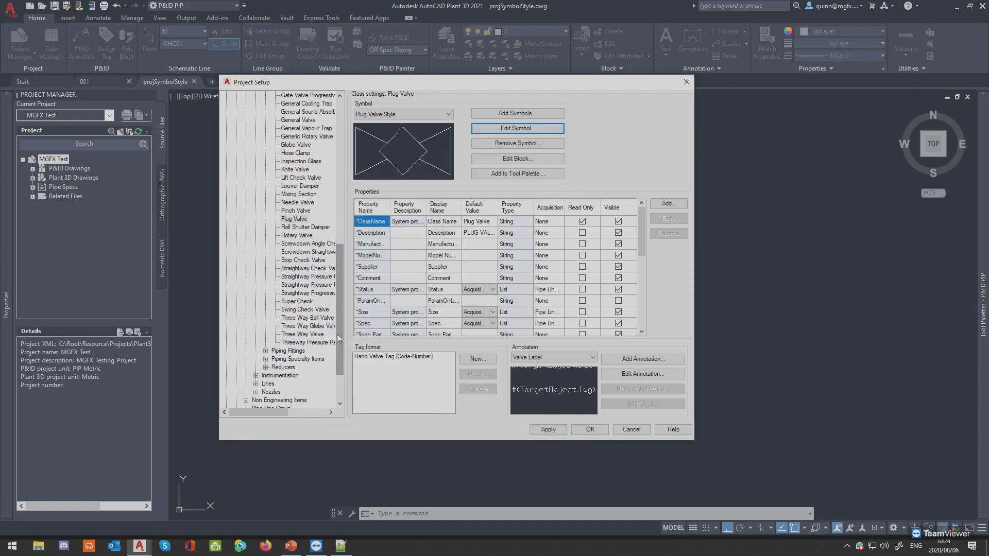
# Set the Super Check symbol's scale factor to 10.0000, pasting the value copied from the plug valve.
pyautogui.click(310, 311)
pyautogui.click(296, 301)
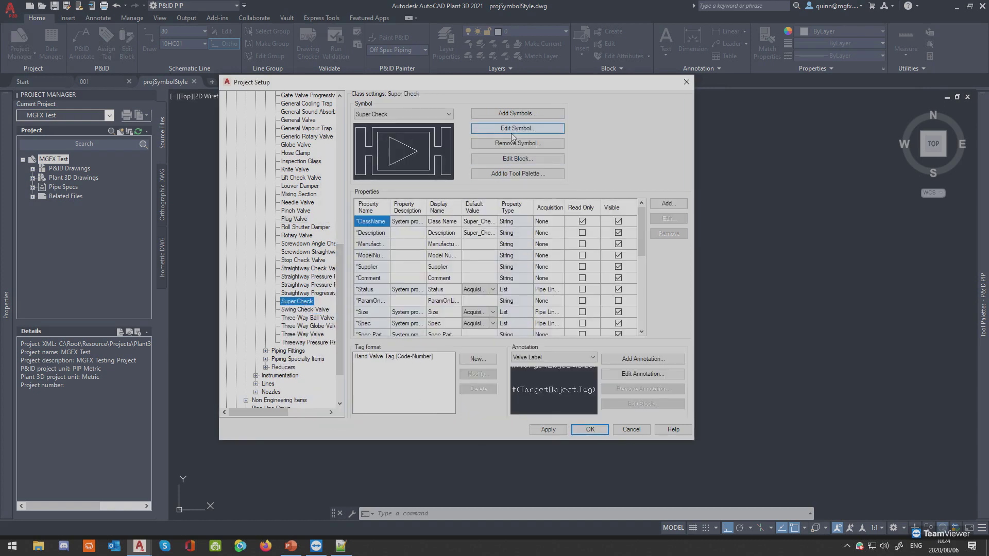
pyautogui.click(517, 128)
pyautogui.rightClick(416, 274)
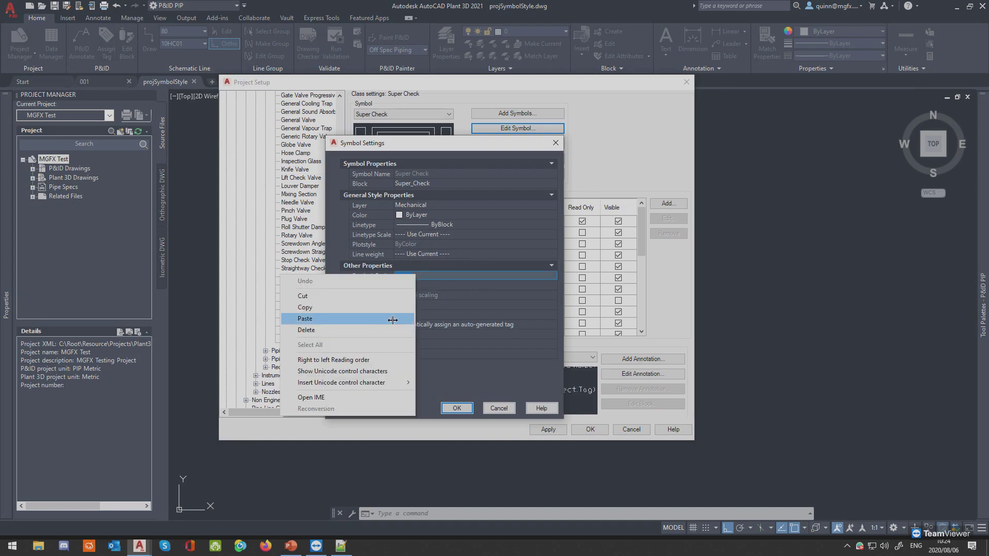
pyautogui.click(393, 377)
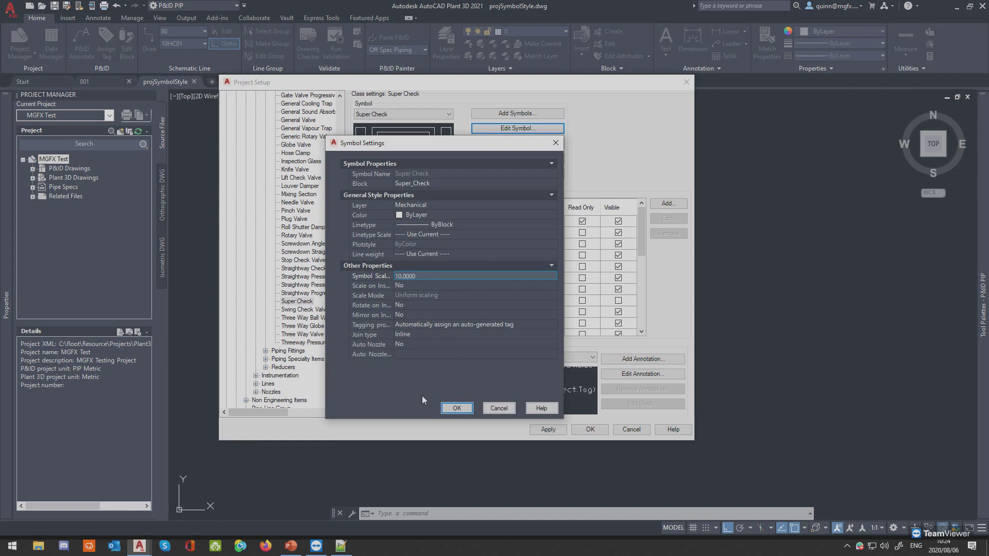
pyautogui.click(456, 408)
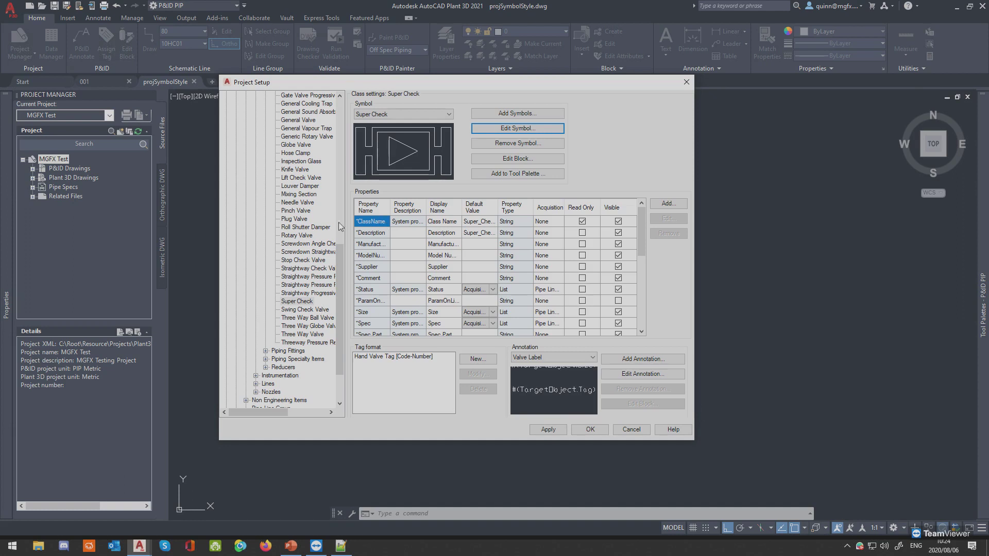
# Review the end connection types in the P&ID DWG settings, previewing the socket welded, unspecified and welded options.
pyautogui.scroll(2, 340, 226)
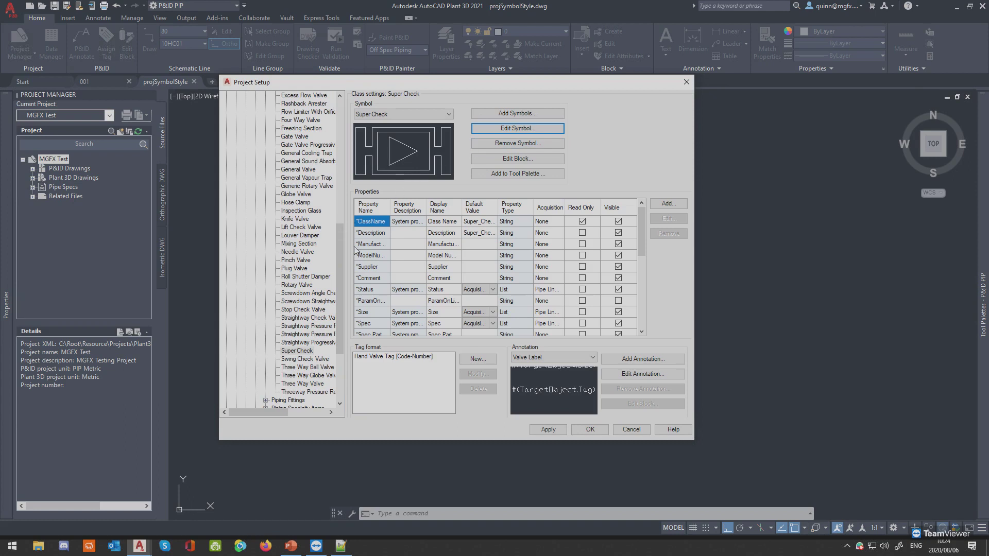
pyautogui.scroll(10, 335, 229)
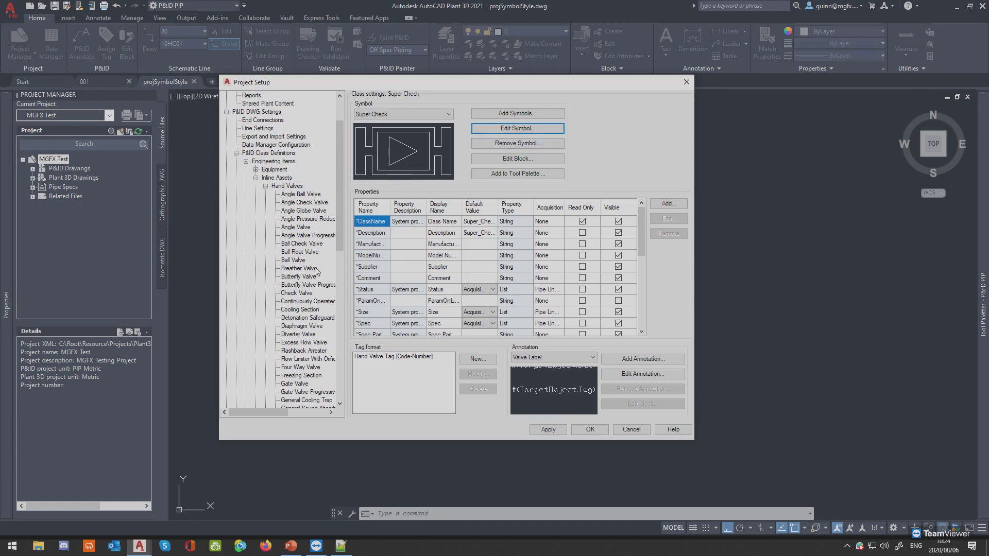
pyautogui.click(262, 120)
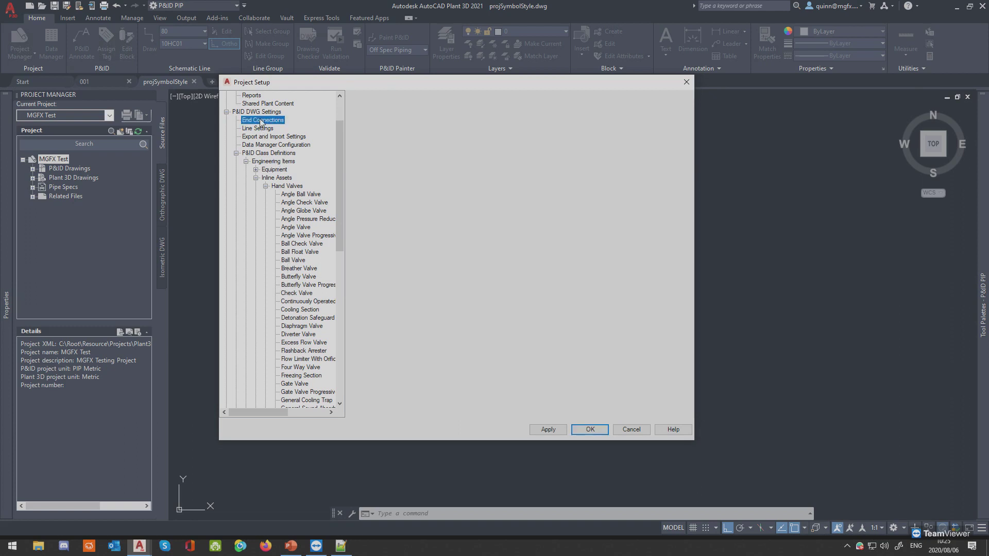
pyautogui.click(433, 114)
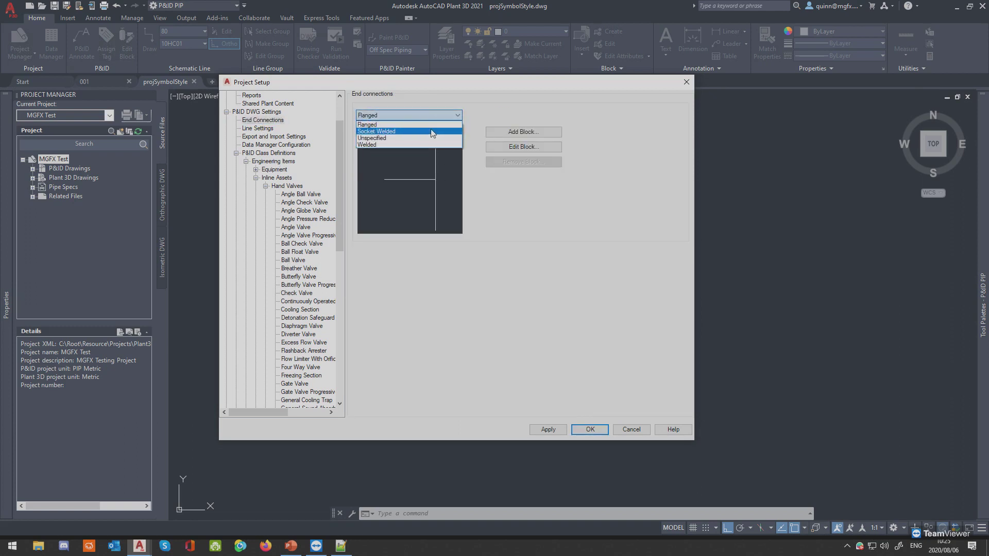
pyautogui.click(432, 135)
pyautogui.click(433, 115)
pyautogui.click(426, 135)
pyautogui.click(428, 115)
pyautogui.click(420, 145)
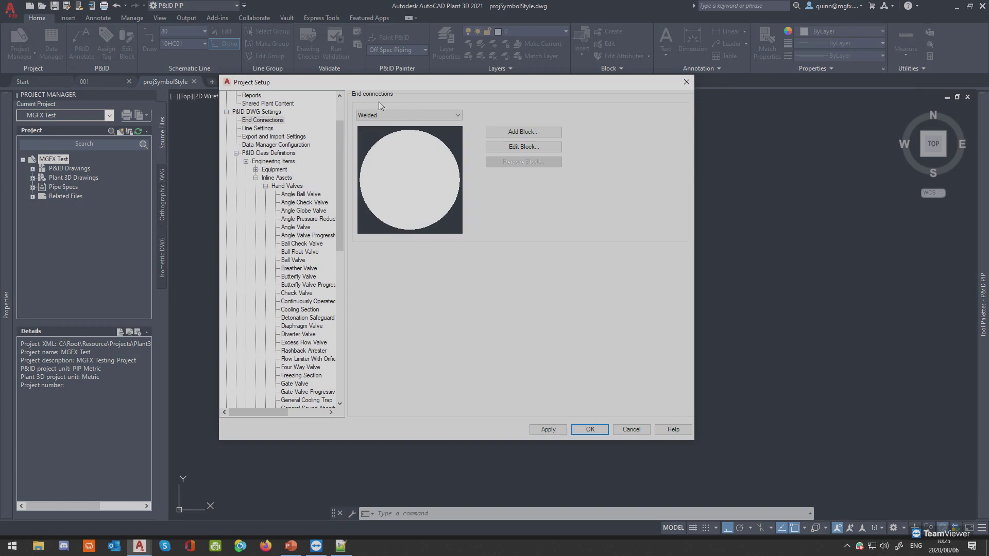
# Return to the Super Check class settings among the hand valve class definitions.
pyautogui.scroll(-5, 307, 278)
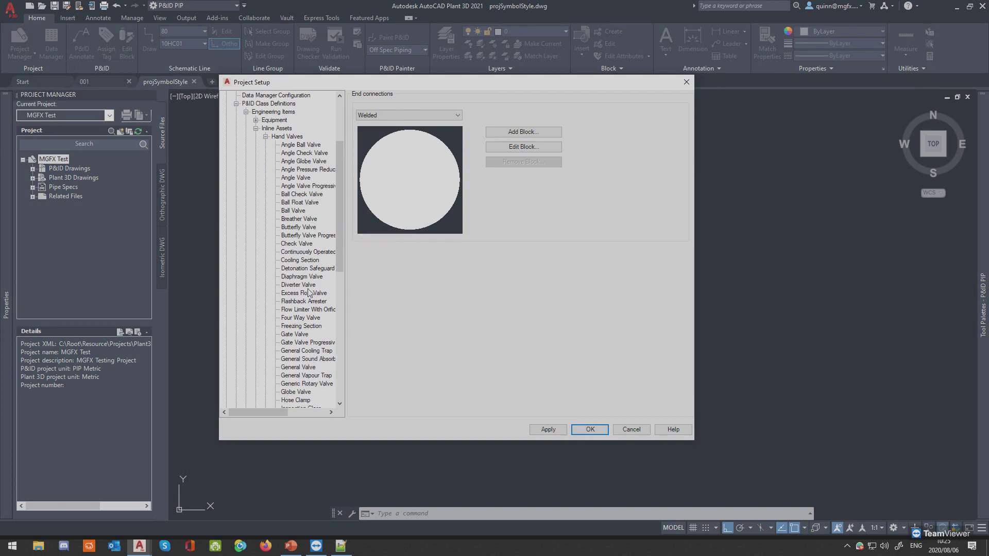
pyautogui.click(305, 345)
pyautogui.scroll(-2, 305, 348)
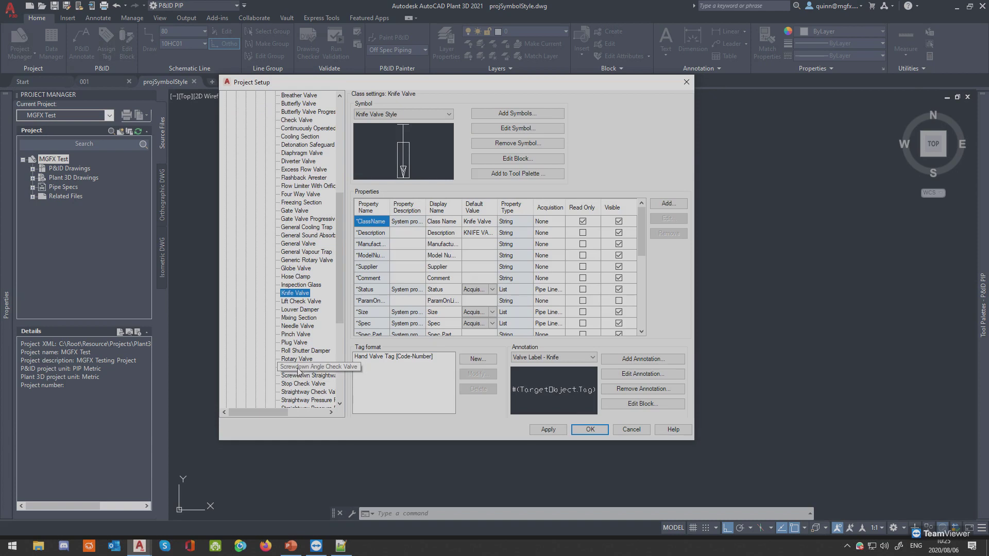
pyautogui.click(300, 366)
pyautogui.scroll(-2, 304, 372)
pyautogui.scroll(-2, 307, 377)
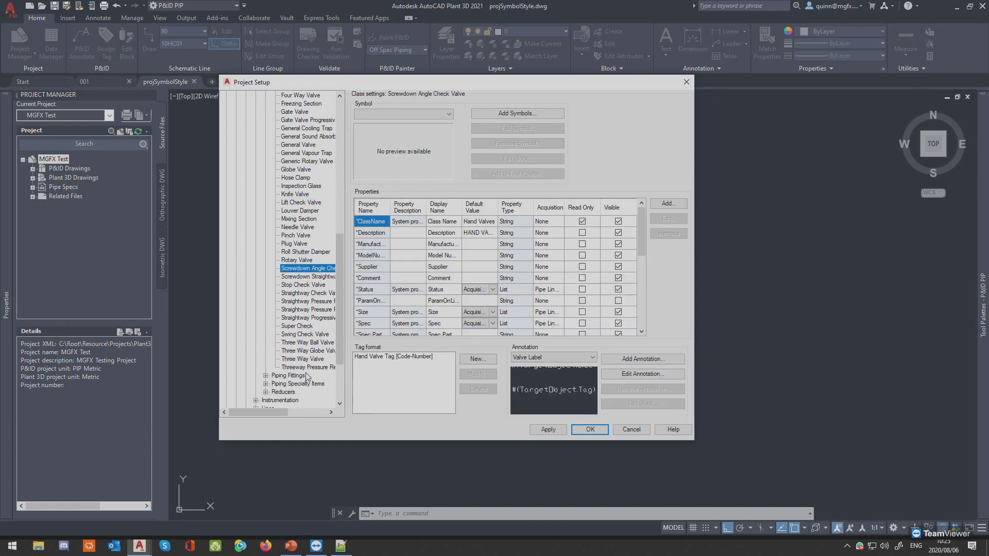
pyautogui.click(306, 334)
pyautogui.click(307, 326)
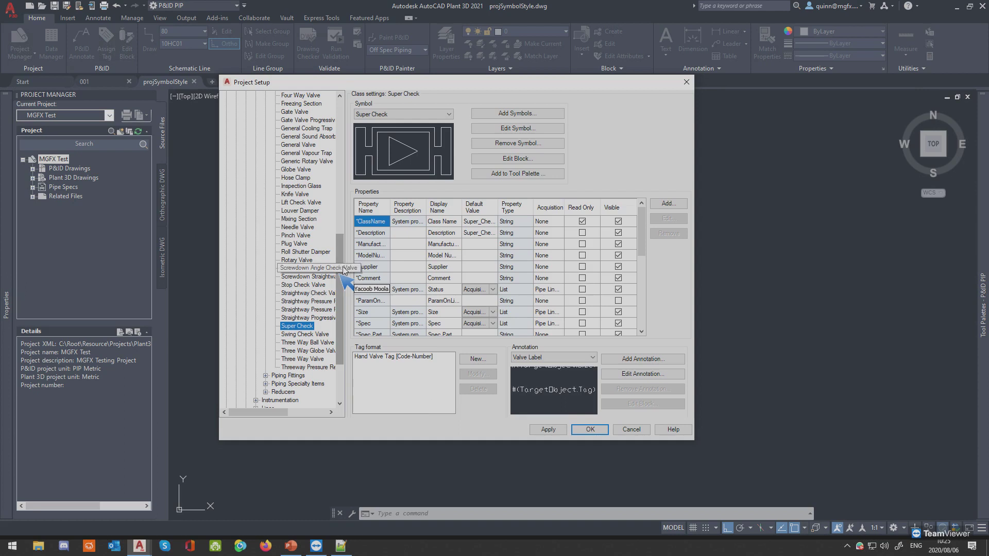
# Review the Super Check symbol settings, and inspect its block geometry and attachment points in the block editor.
pyautogui.scroll(2, 309, 294)
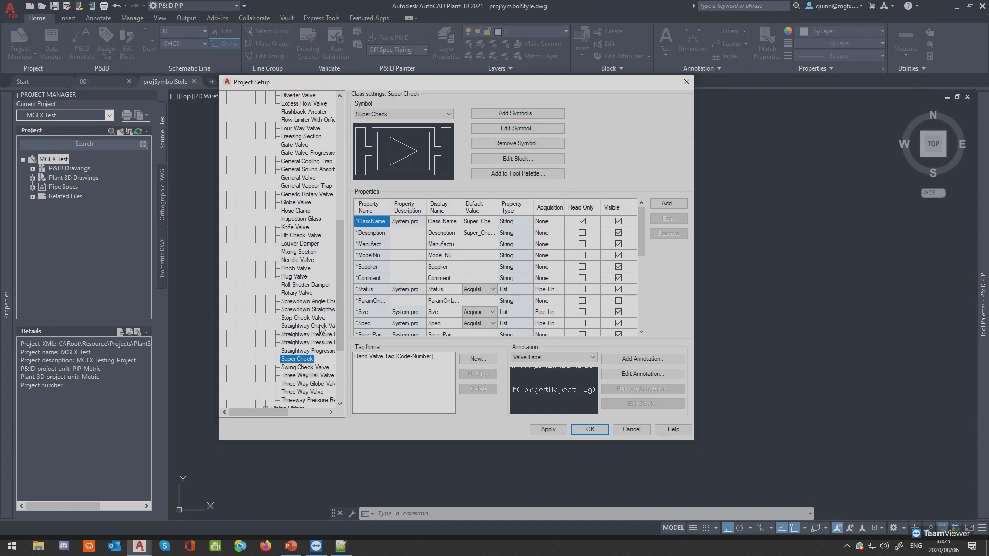
pyautogui.click(515, 136)
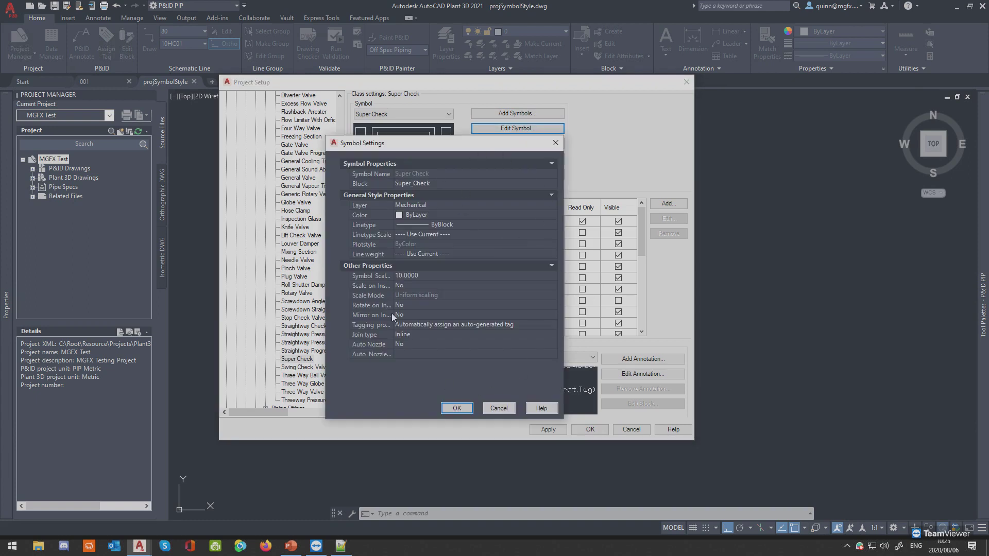
pyautogui.click(556, 143)
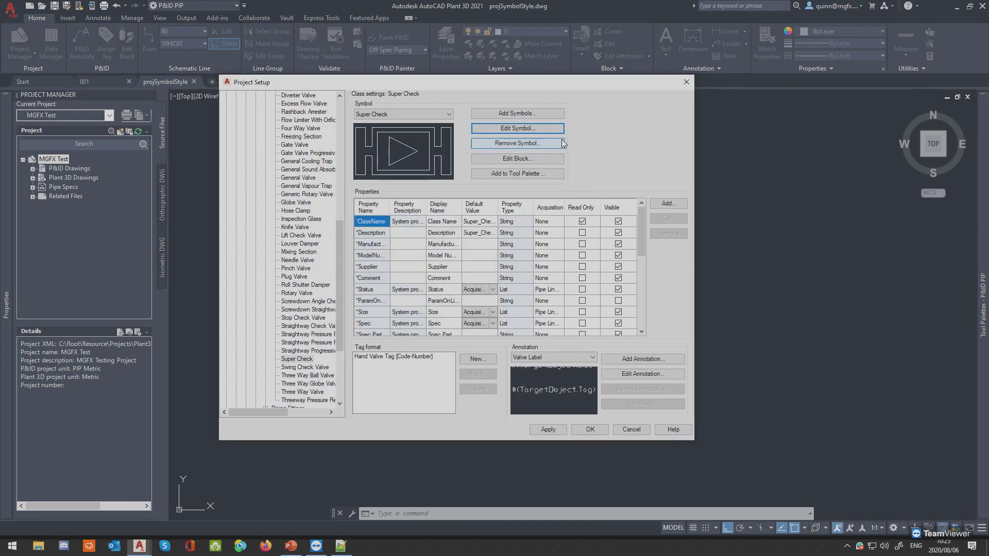
pyautogui.click(527, 160)
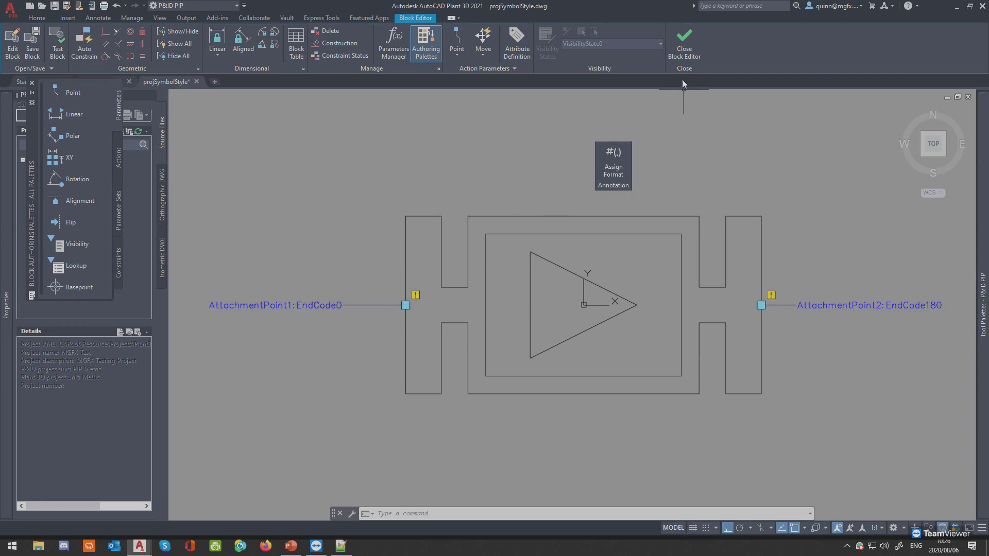
pyautogui.click(684, 45)
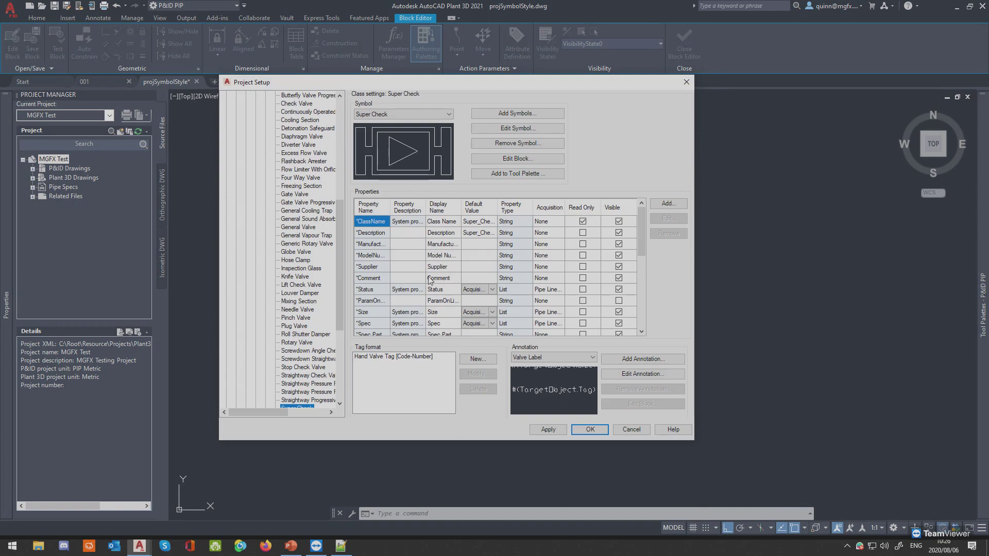
# Review the Super Check class's property list and the symbols available to it.
pyautogui.scroll(-1, 429, 280)
pyautogui.scroll(-2, 429, 278)
pyautogui.scroll(2, 428, 275)
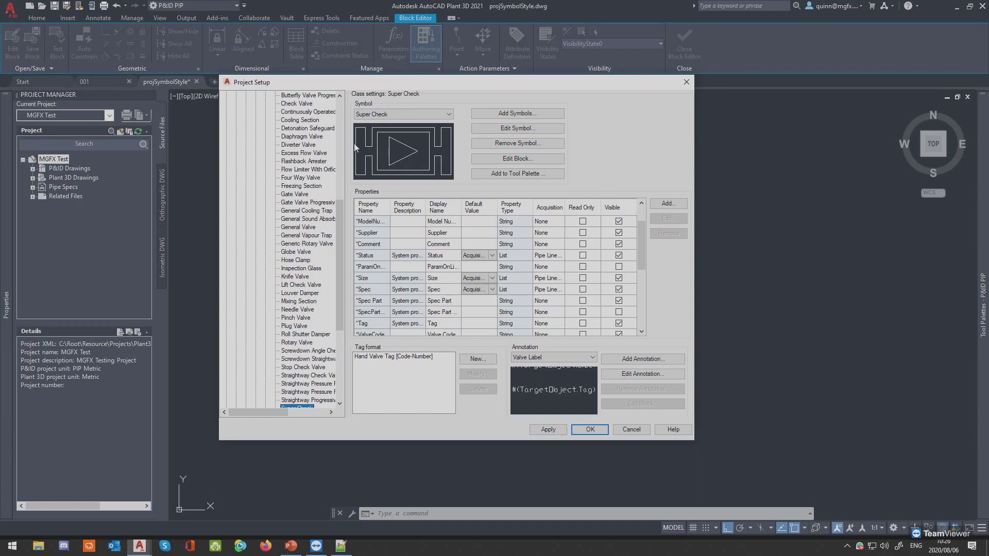
pyautogui.click(437, 114)
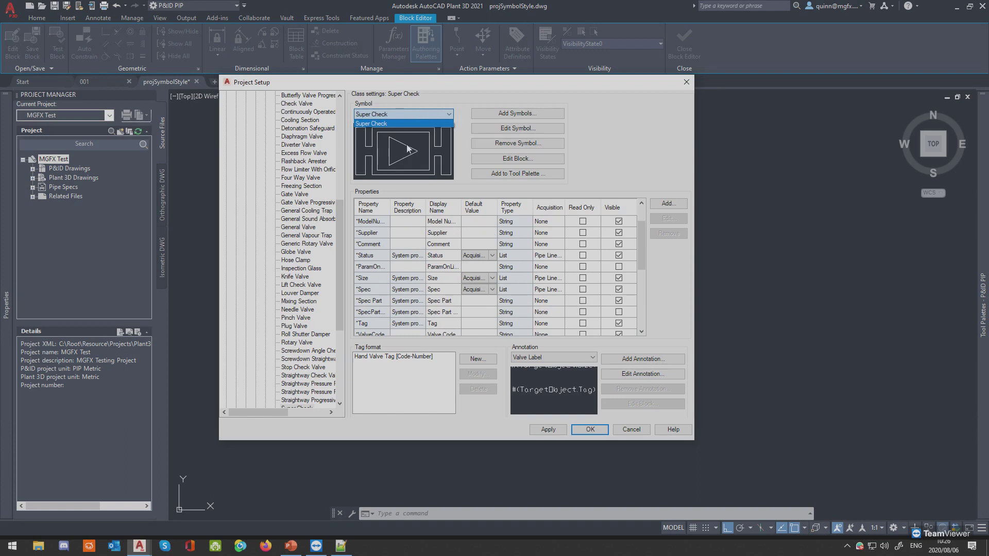
pyautogui.click(428, 116)
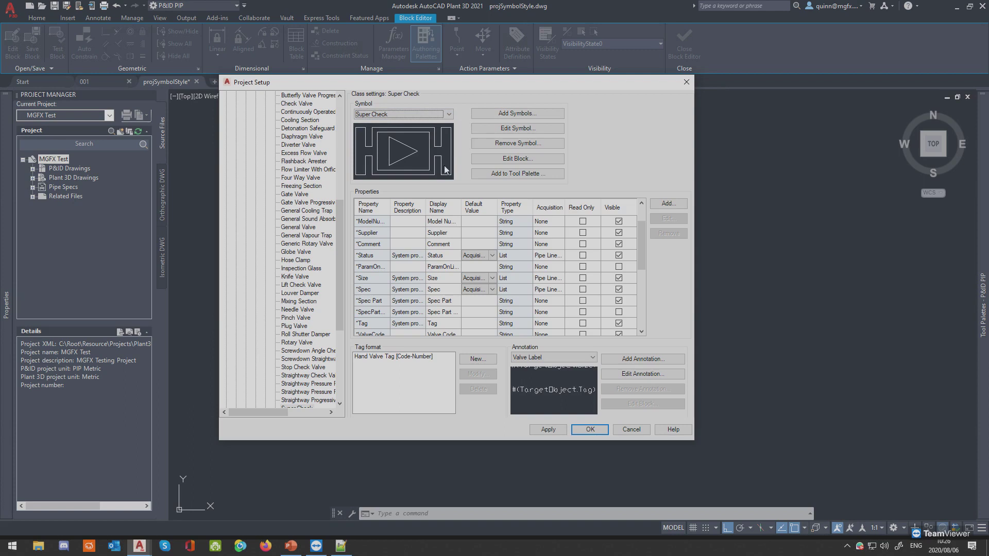
# Add the Super Check symbol as a tool on the current tool palette.
pyautogui.click(514, 175)
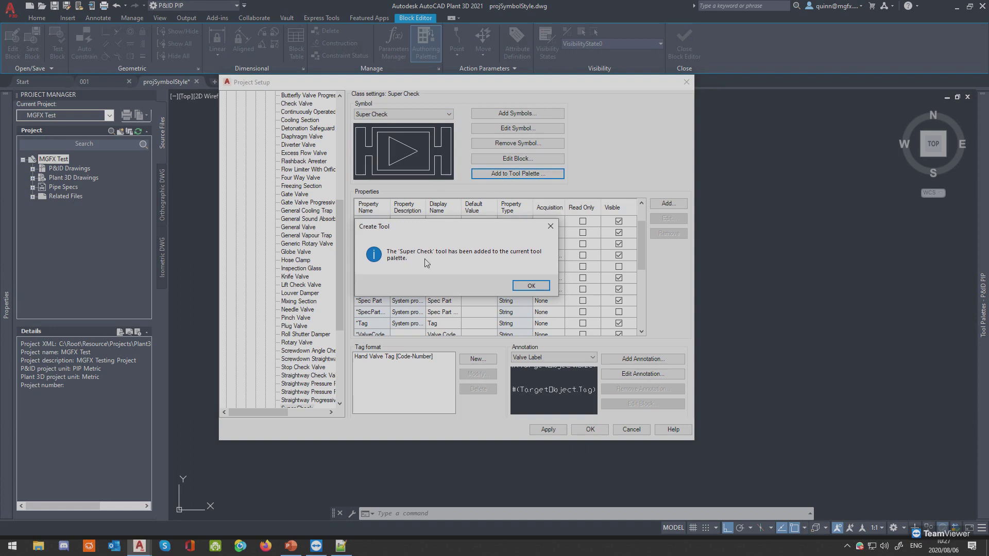
pyautogui.click(531, 285)
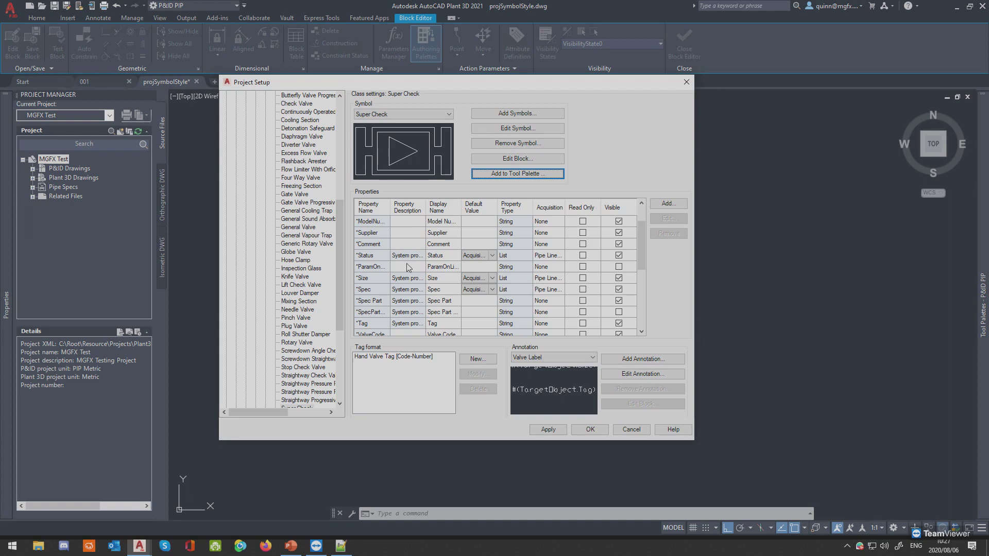
# Set the HasFlowDirection property of the Super Check class to True.
pyautogui.scroll(3, 435, 289)
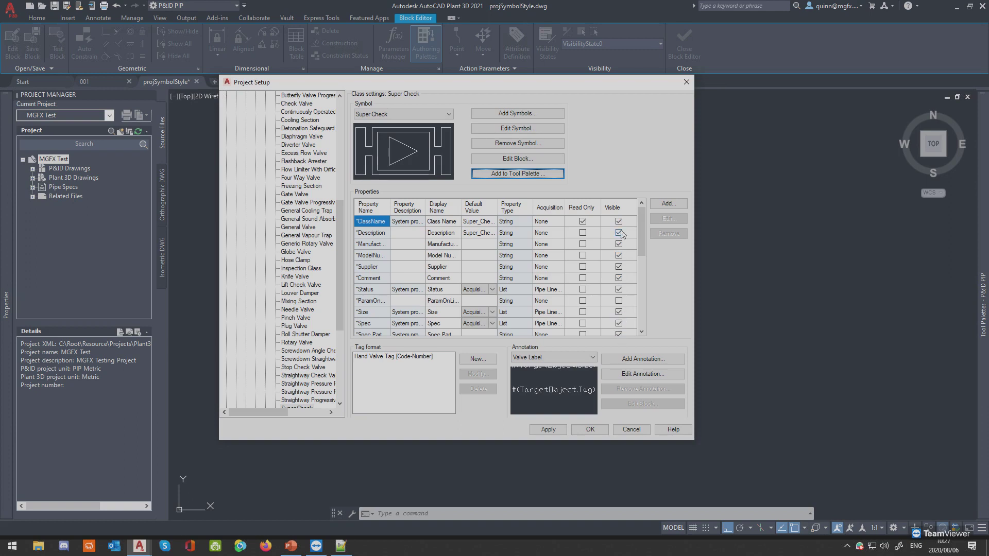
pyautogui.scroll(-1, 437, 314)
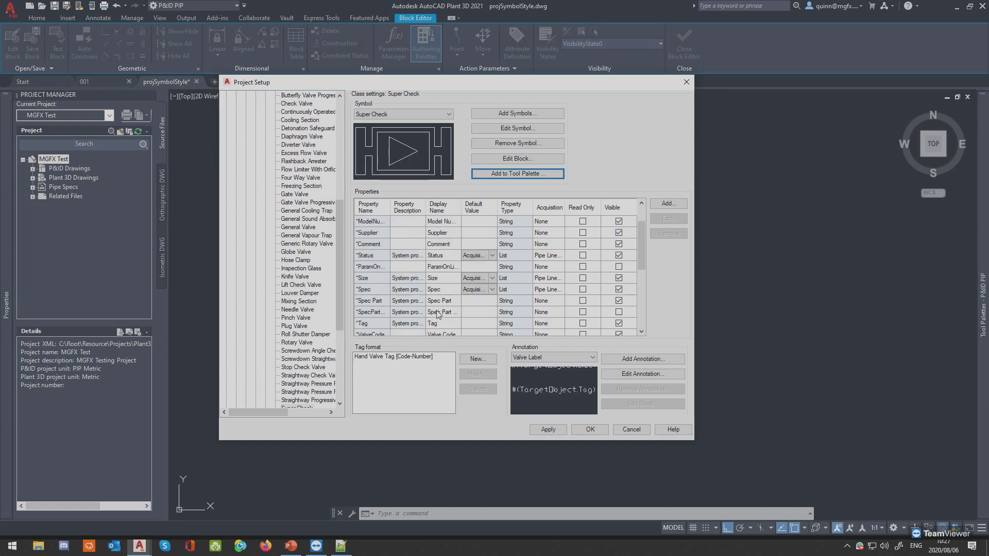
pyautogui.scroll(-1, 435, 260)
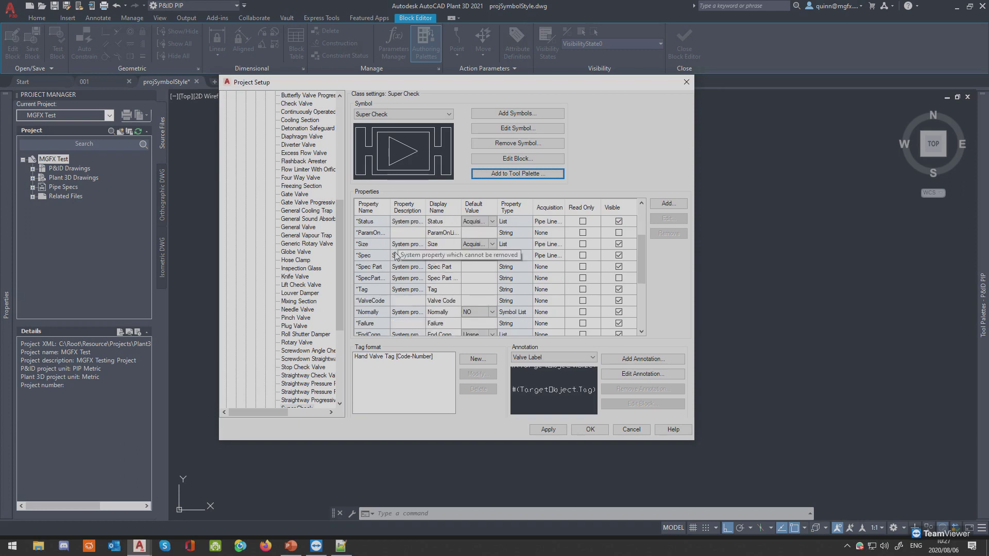
pyautogui.scroll(-4, 396, 256)
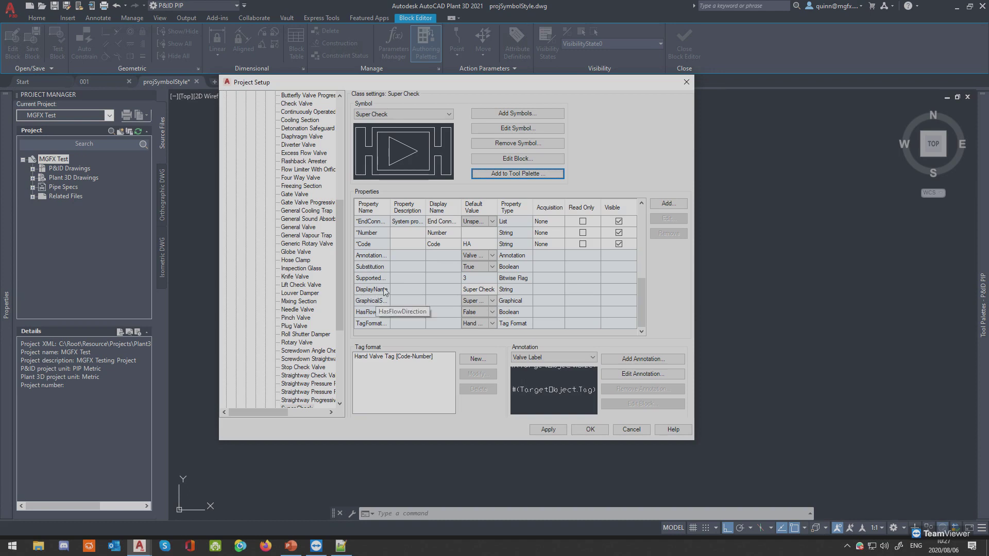
pyautogui.moveTo(390, 207); pyautogui.dragTo(402, 207)
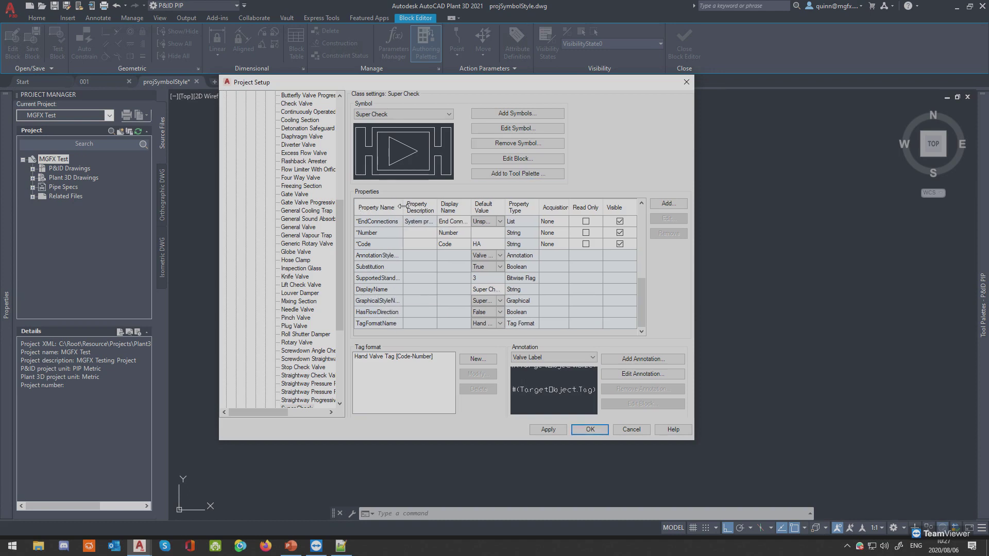
pyautogui.click(484, 313)
pyautogui.click(492, 313)
pyautogui.click(489, 328)
pyautogui.click(406, 356)
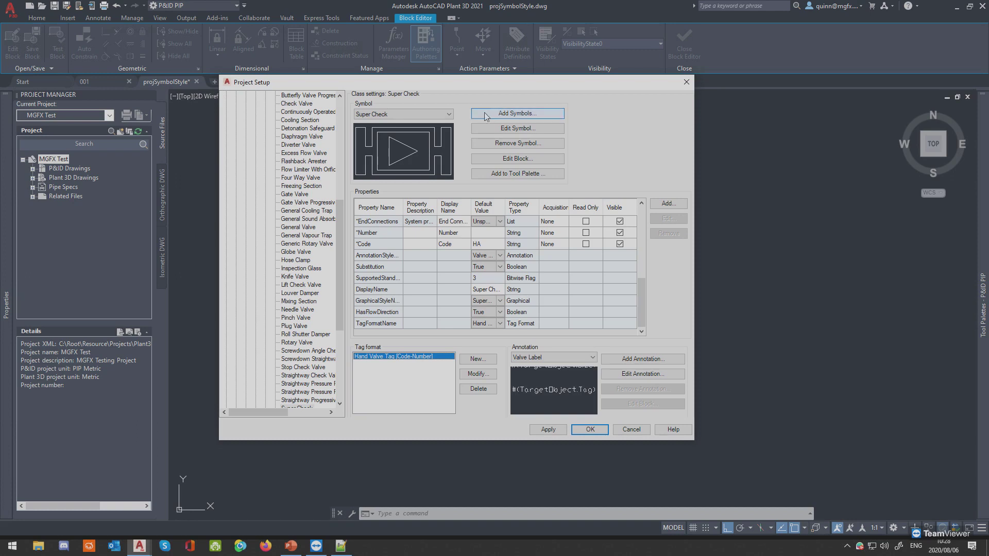
# Check the Super Check symbol settings and accept the project setup changes.
pyautogui.click(527, 127)
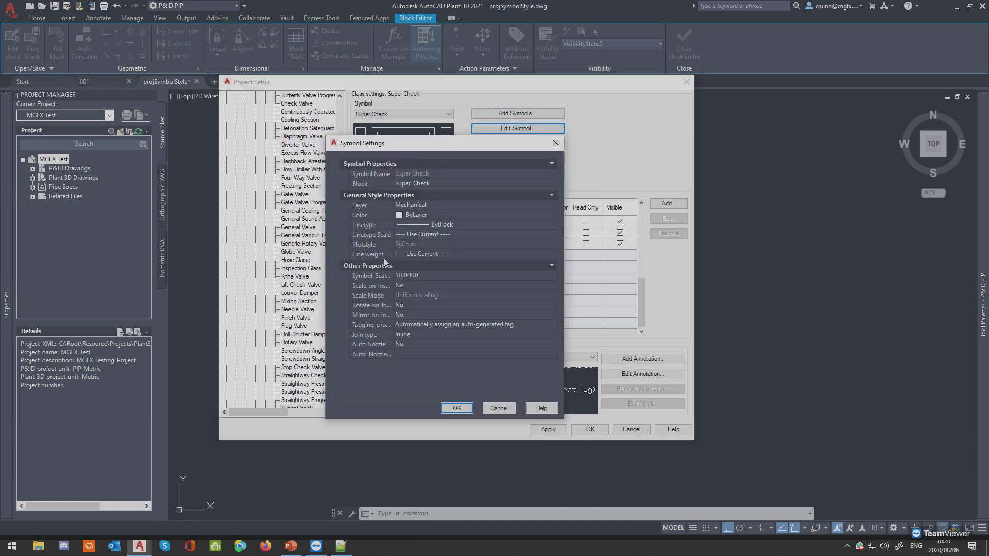
pyautogui.click(456, 409)
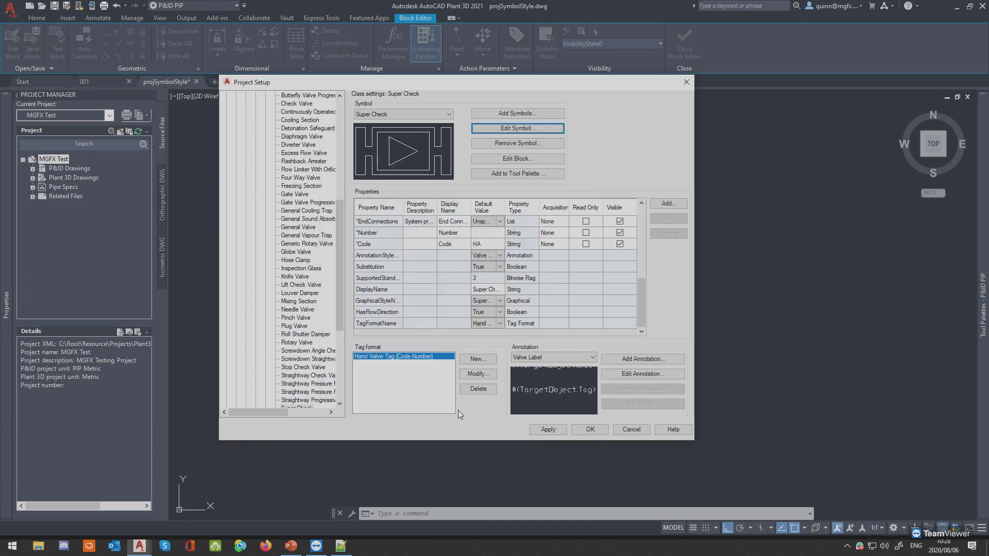
pyautogui.click(576, 428)
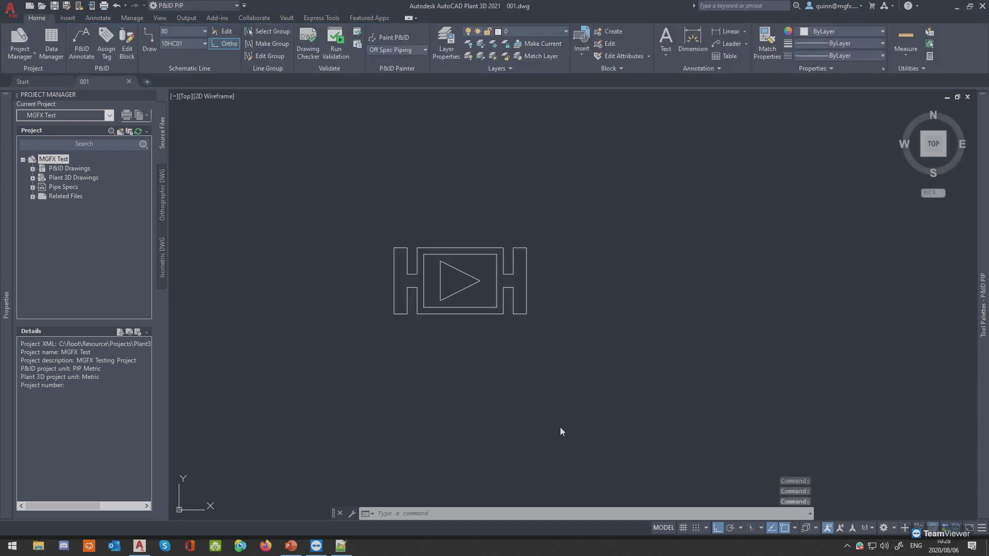
# Locate the outlet line of tank TK-1000 in the drawing and the Super Check tool among the Valves tools.
pyautogui.scroll(-10, 479, 370)
pyautogui.moveTo(611, 379); pyautogui.dragTo(496, 188, button='middle')
pyautogui.scroll(6, 603, 208)
pyautogui.scroll(2, 559, 243)
pyautogui.scroll(-6, 496, 189)
pyautogui.scroll(4, 522, 331)
pyautogui.moveTo(560, 386); pyautogui.dragTo(510, 333, button='middle')
pyautogui.moveTo(983, 315)
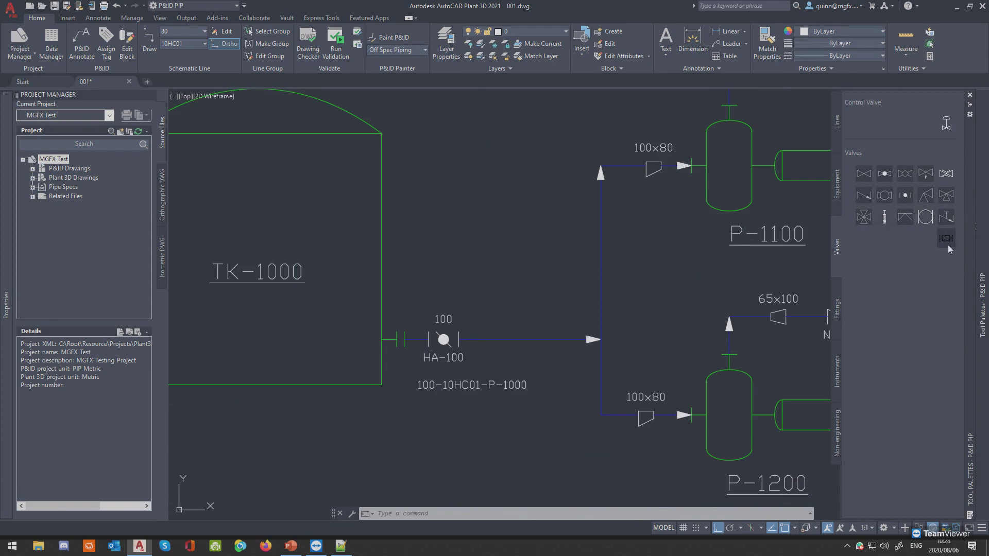
pyautogui.press('super')
pyautogui.press('ctrl')
pyautogui.click(781, 282)
# Cut the Super Check tool from the Valves palette and paste it into the Lines palette.
pyautogui.moveTo(987, 323)
pyautogui.rightClick(949, 241)
pyautogui.click(937, 274)
pyautogui.click(837, 140)
pyautogui.rightClick(889, 264)
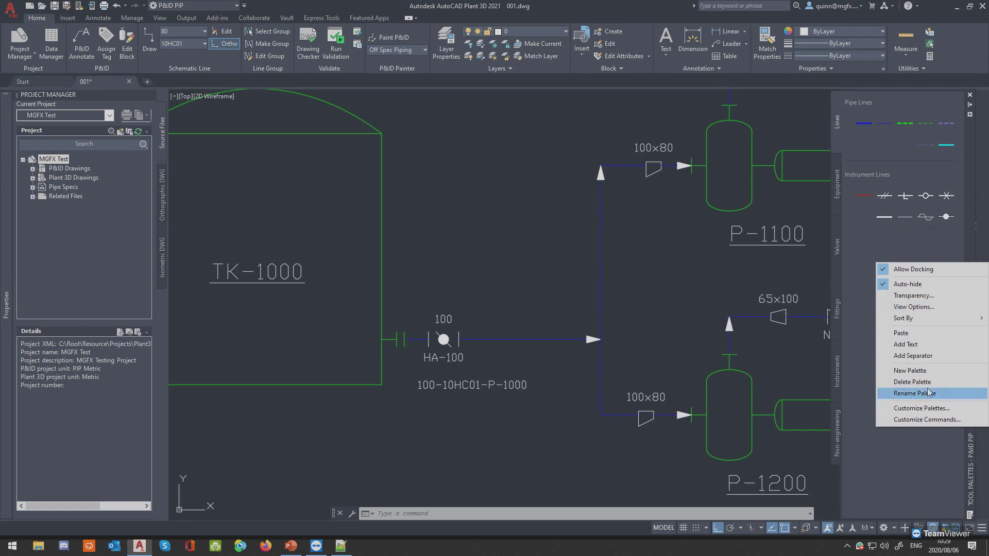
pyautogui.click(924, 336)
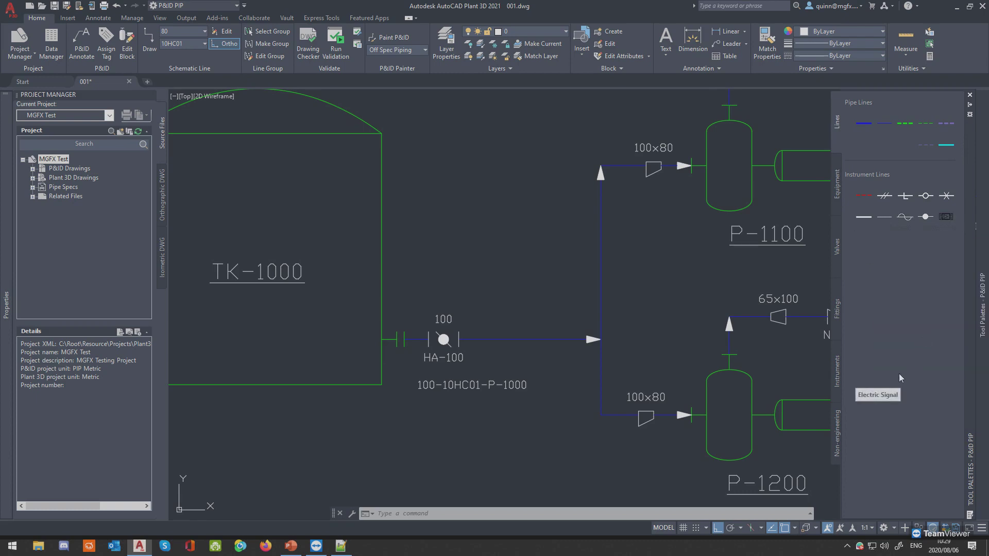
# Move the Super Check tool from the Lines palette back to the Valves palette.
pyautogui.rightClick(950, 212)
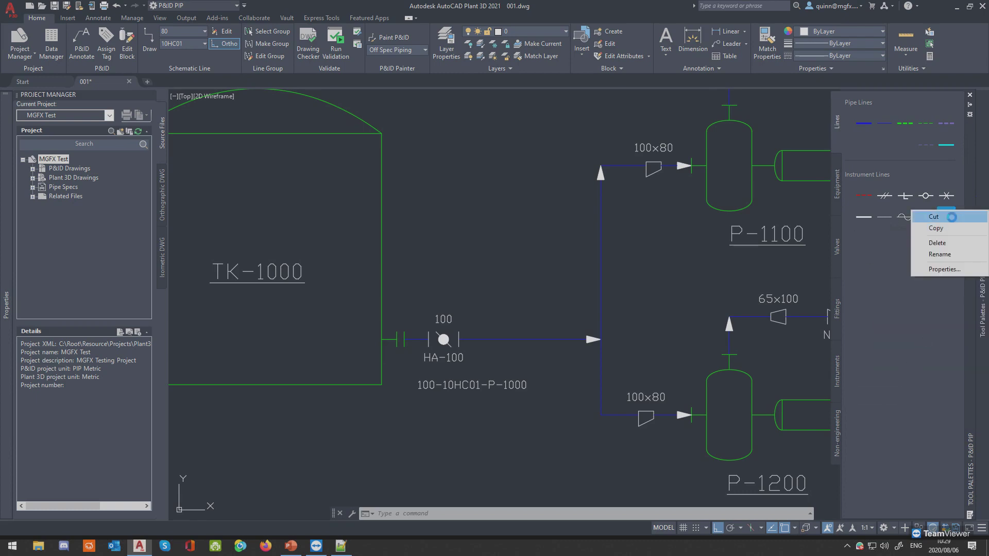
pyautogui.click(952, 216)
pyautogui.click(837, 247)
pyautogui.rightClick(907, 308)
pyautogui.click(915, 381)
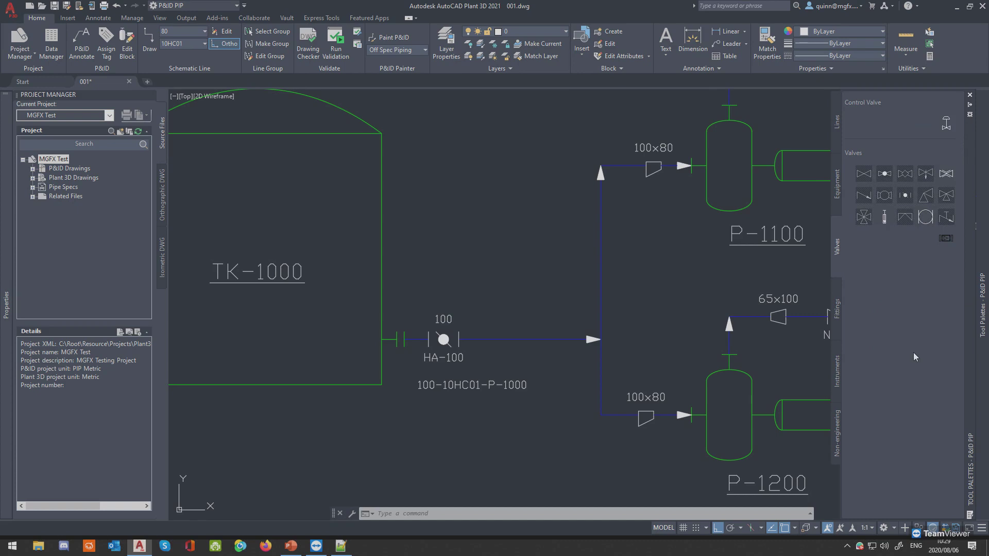
# Insert a Super Check valve into line 100-10HC01-P-1000, between valve HA-100 and the flow arrow.
pyautogui.scroll(-4, 502, 319)
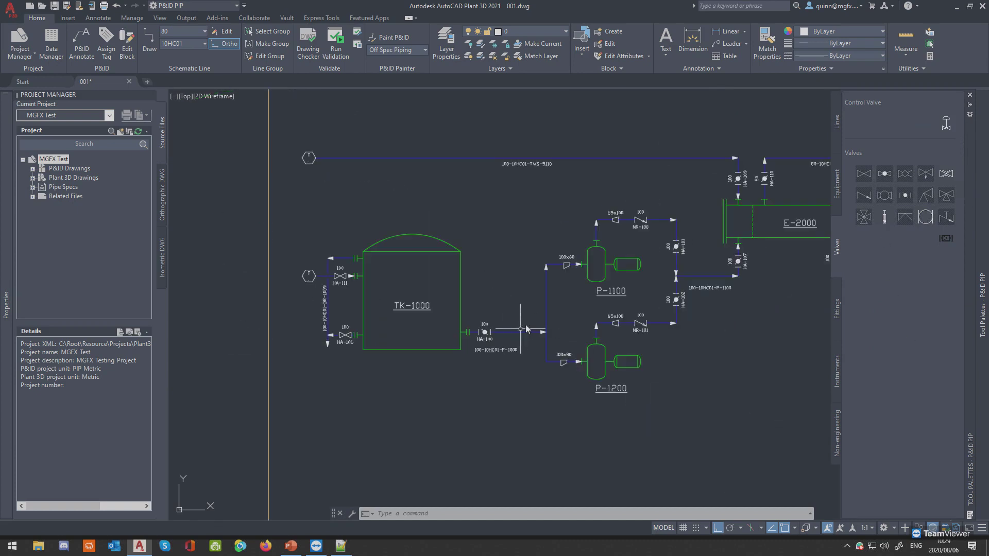
pyautogui.moveTo(983, 242)
pyautogui.click(953, 236)
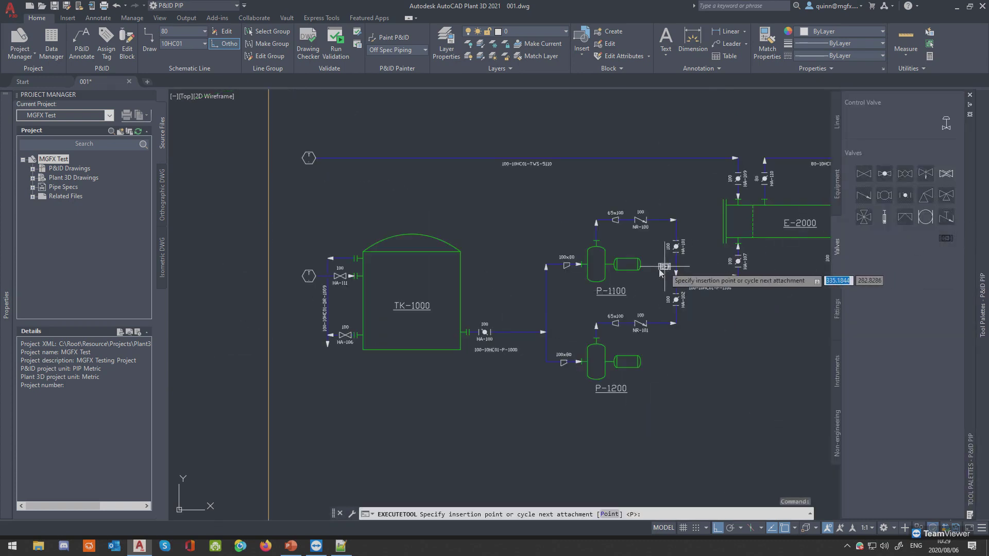
pyautogui.scroll(6, 518, 340)
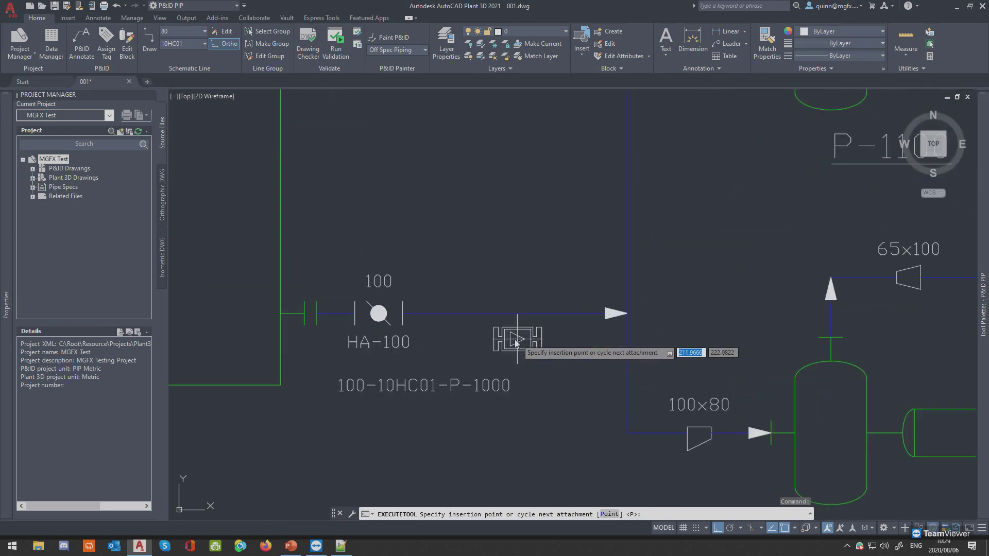
pyautogui.scroll(2, 487, 315)
pyautogui.click(485, 315)
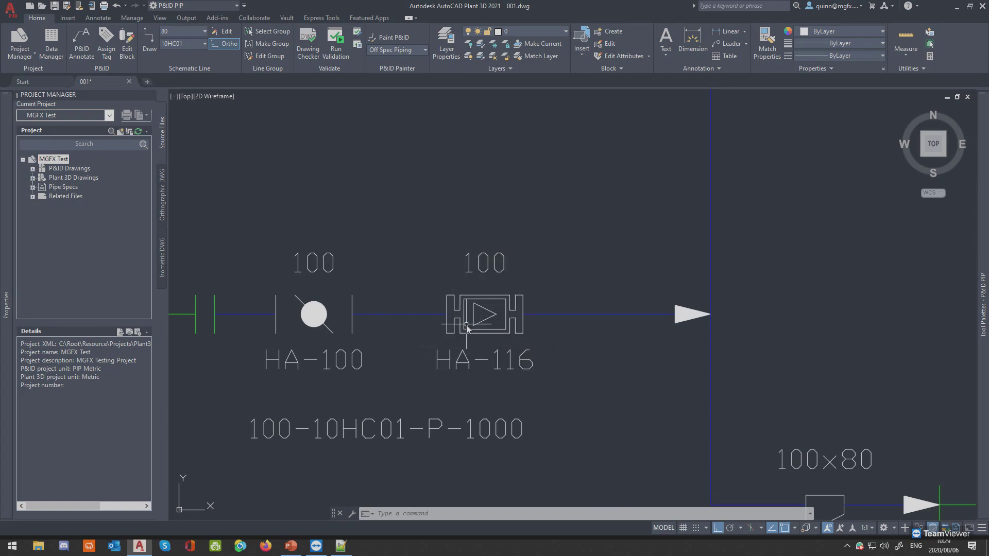
# Compare the placed Super Check valve with the original geometry outside the drawing border and with the neighbouring valves.
pyautogui.scroll(-8, 469, 329)
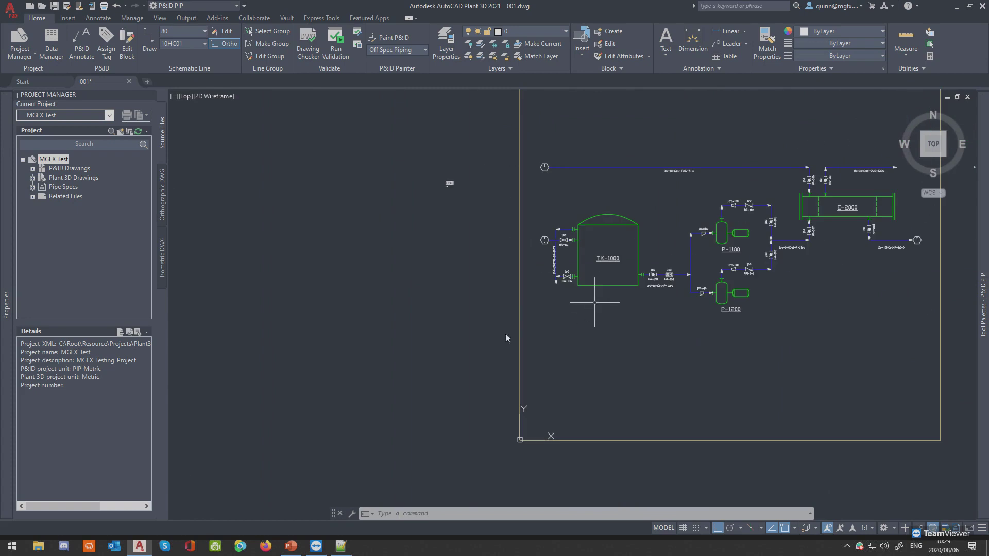
pyautogui.scroll(8, 453, 221)
pyautogui.scroll(-3, 420, 199)
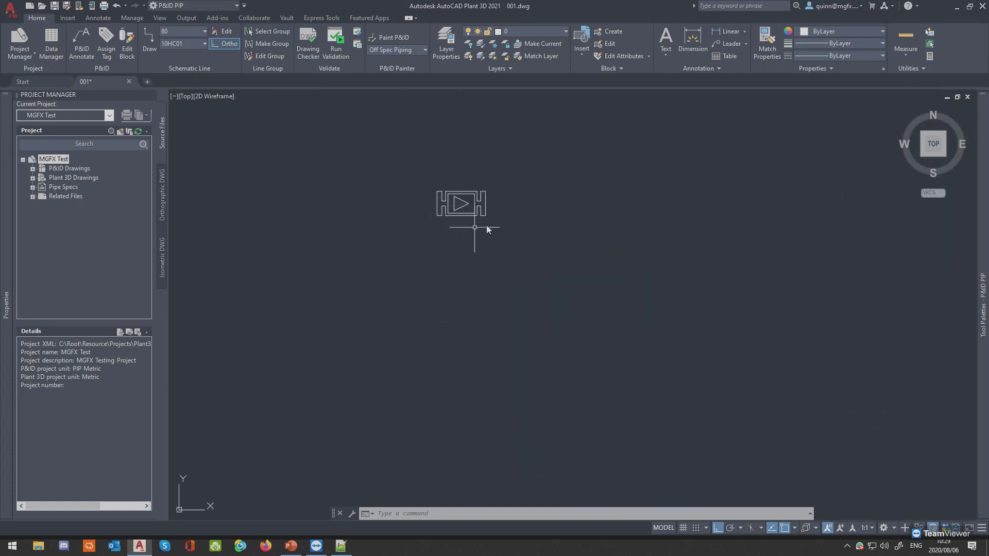
pyautogui.scroll(-6, 360, 216)
pyautogui.scroll(6, 441, 242)
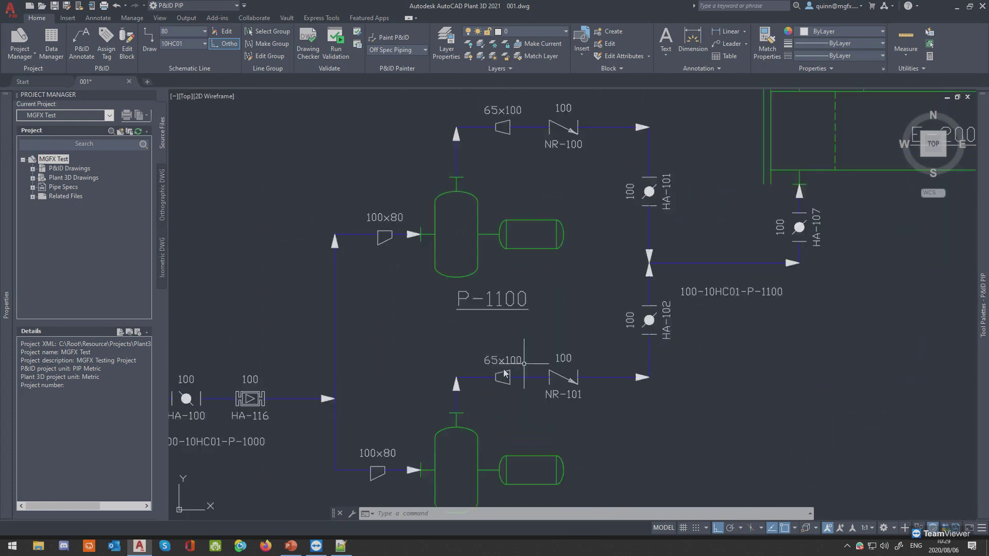
pyautogui.scroll(2, 391, 399)
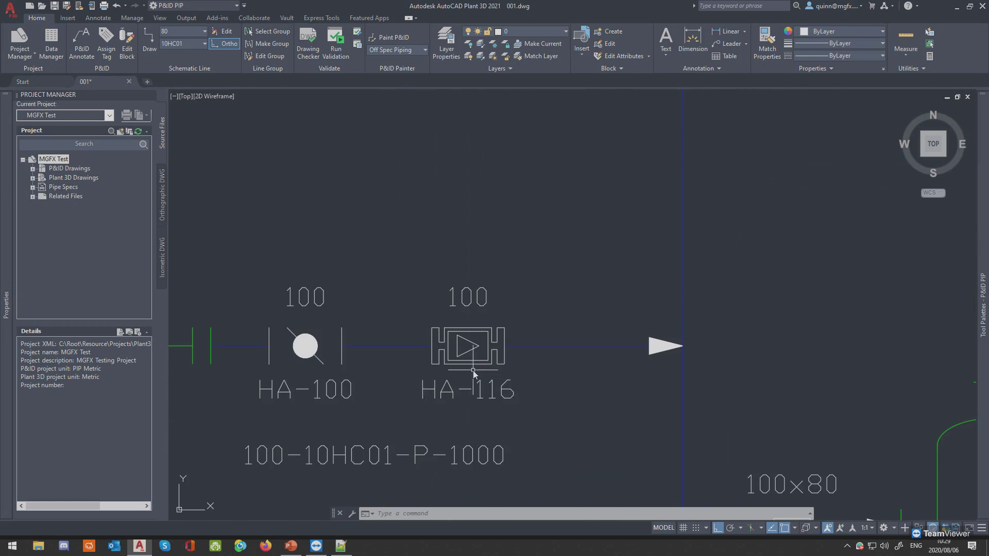
pyautogui.scroll(2, 474, 373)
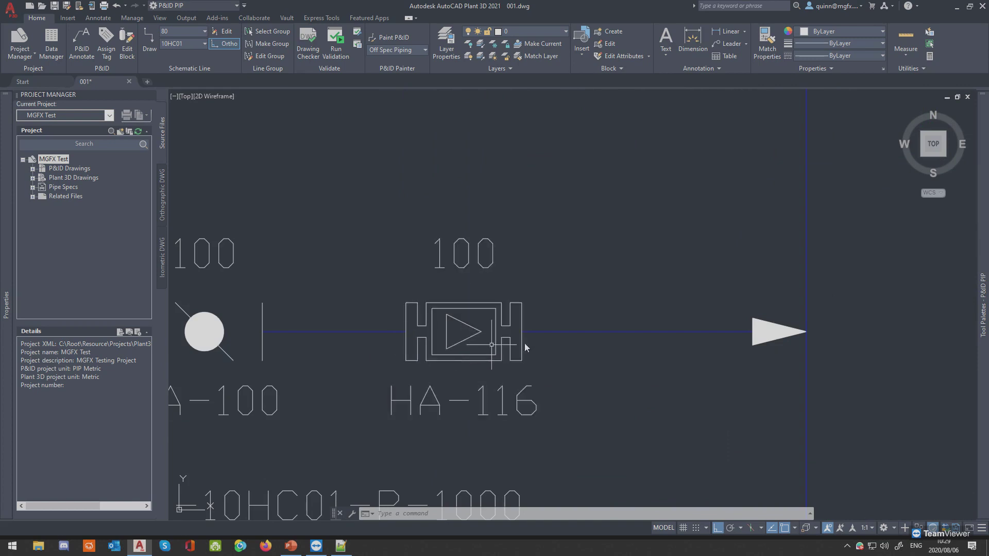
# Reverse the flow direction of schematic line 100-10HC01-P-1000.
pyautogui.scroll(-2, 638, 331)
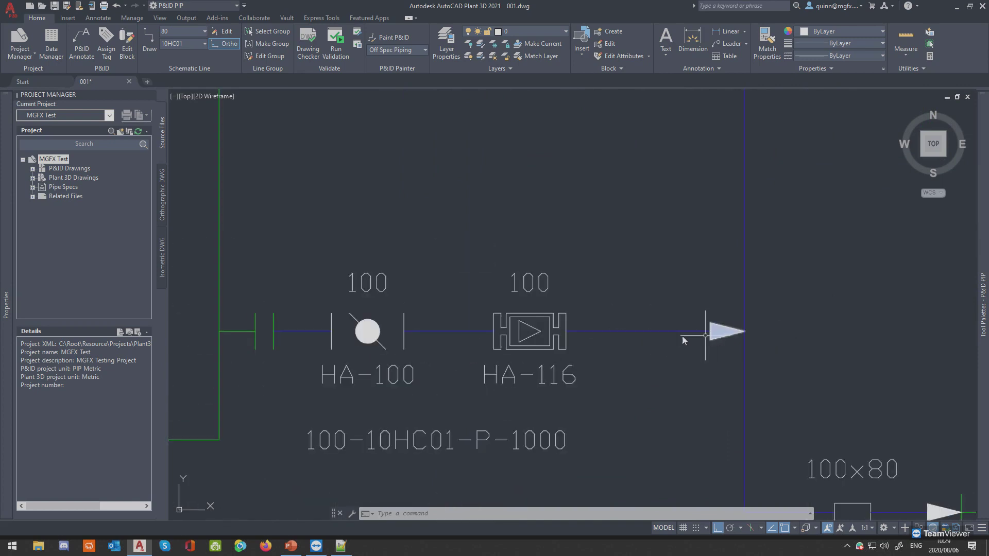
pyautogui.click(635, 332)
pyautogui.rightClick(636, 336)
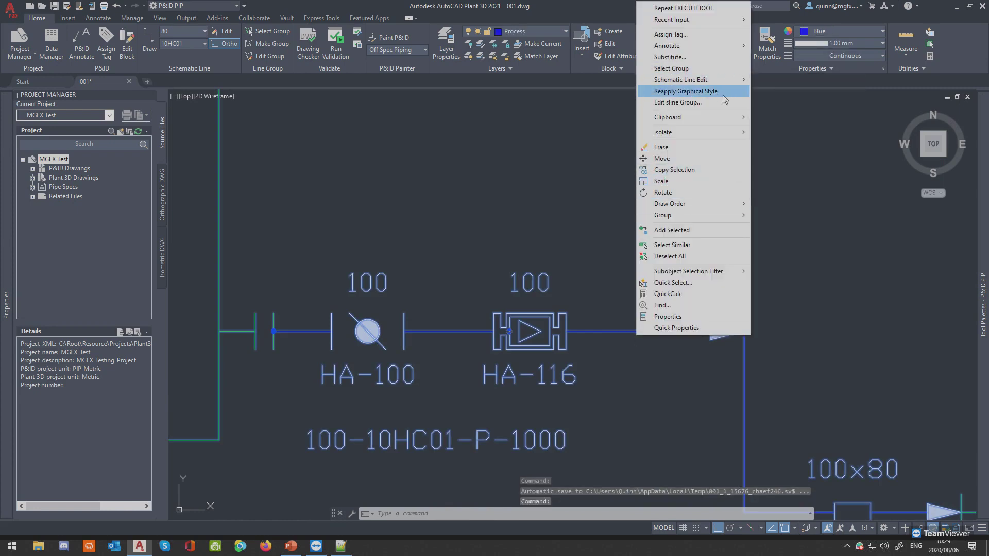
pyautogui.click(790, 148)
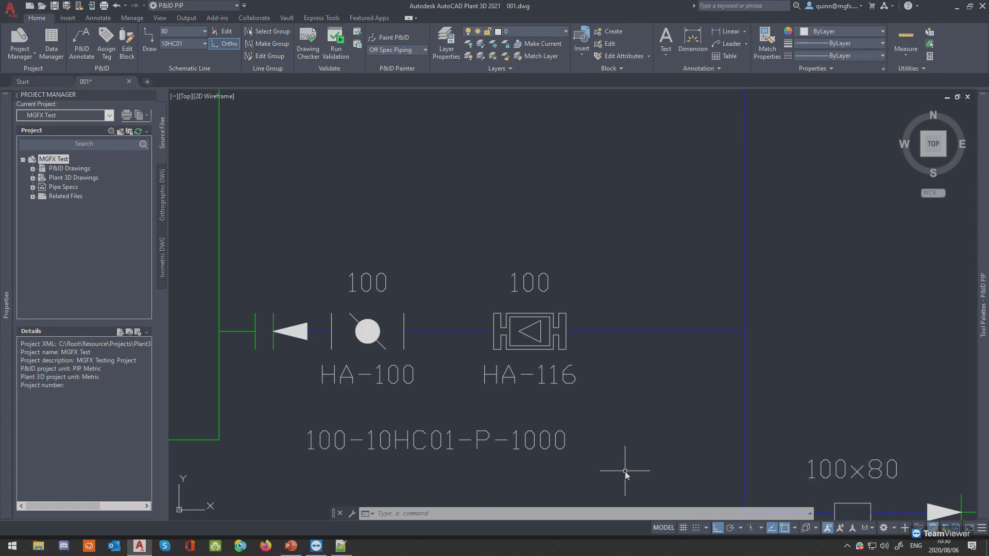
# Examine the grips of the 100x80 reducer on the suction line of pump P-1200, then clear the selection.
pyautogui.scroll(-10, 628, 467)
pyautogui.scroll(6, 455, 316)
pyautogui.scroll(8, 455, 317)
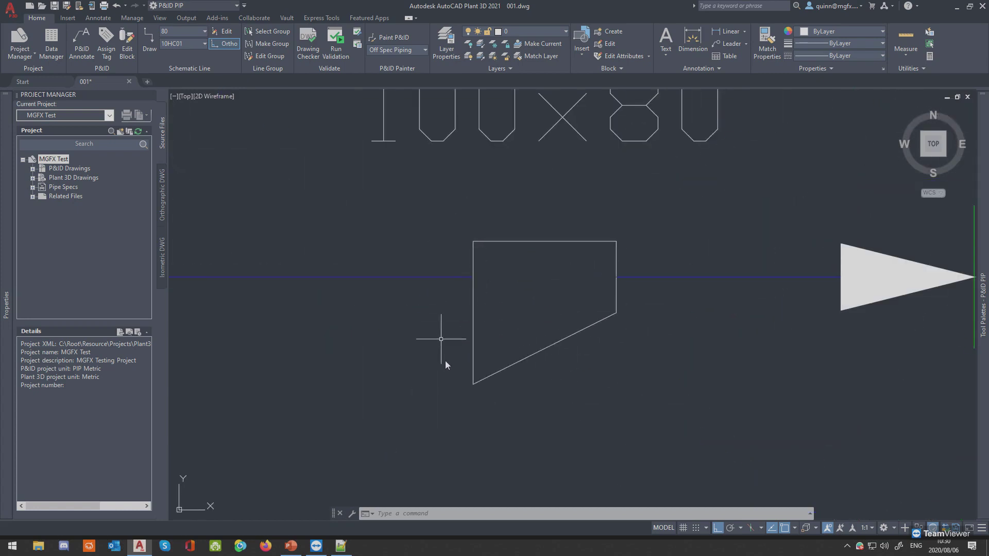
pyautogui.click(489, 298)
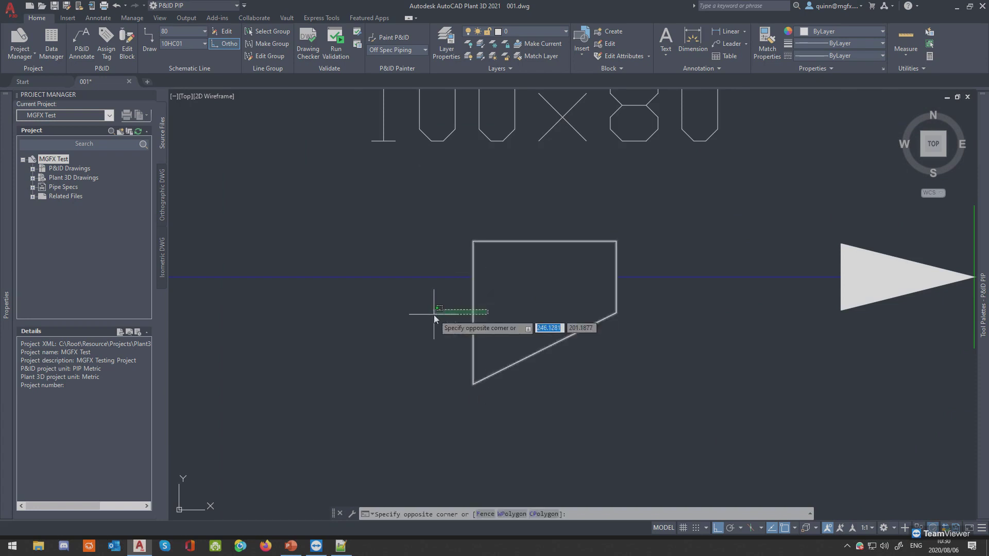
pyautogui.click(434, 312)
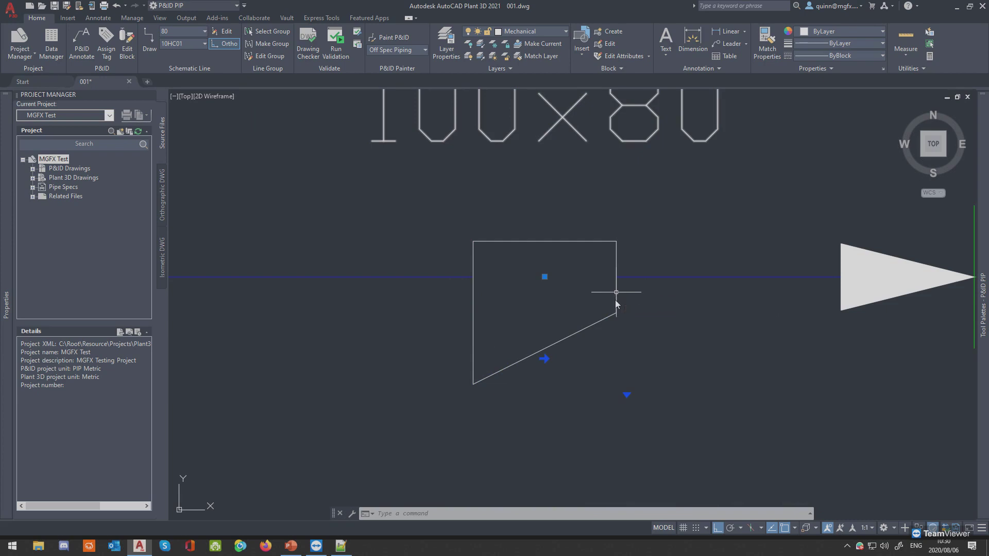
pyautogui.scroll(-3, 592, 309)
pyautogui.scroll(-6, 588, 332)
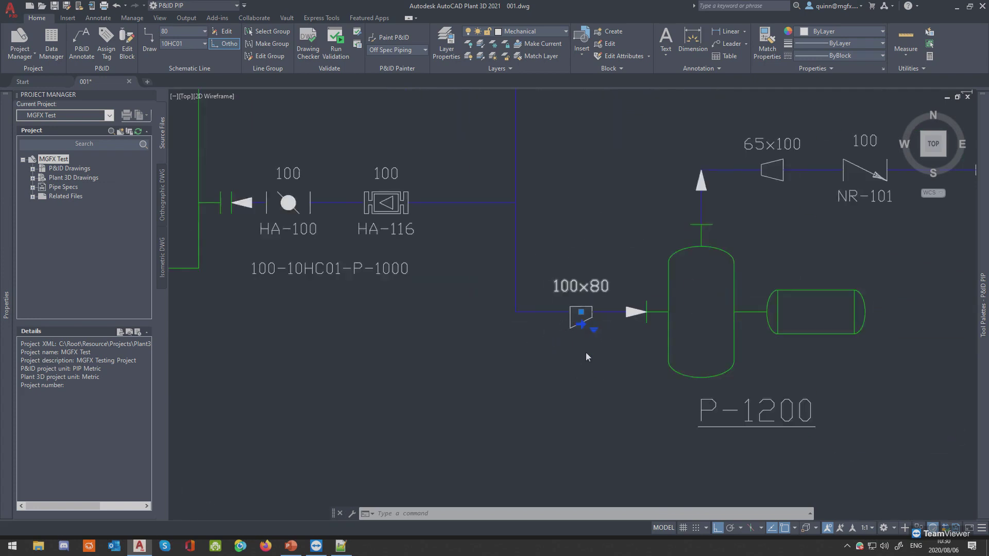
pyautogui.click(587, 352)
pyautogui.press('Escape')
pyautogui.scroll(3, 580, 294)
pyautogui.moveTo(580, 288)
pyautogui.mouseDown(button='middle')
pyautogui.moveTo(595, 305)
pyautogui.moveTo(597, 343)
pyautogui.mouseUp(button='middle')
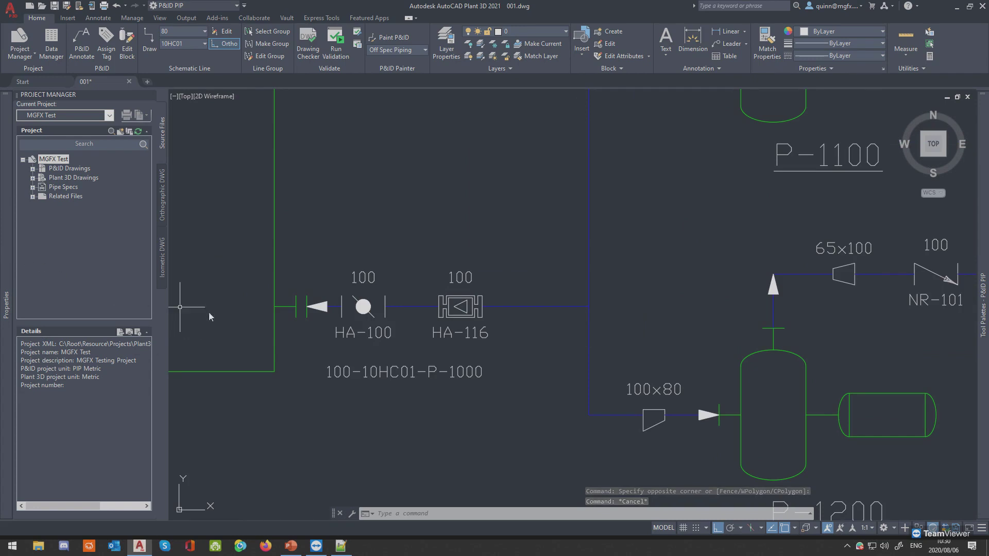
# Switch to the PowerPoint presentation.
pyautogui.scroll(-2, 287, 305)
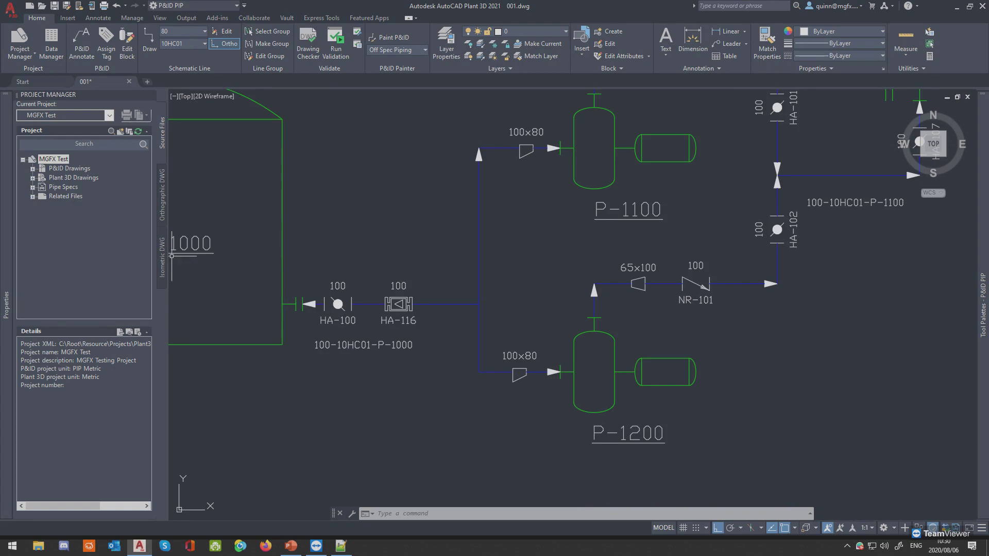
pyautogui.hotkey('alt', 'Tab')
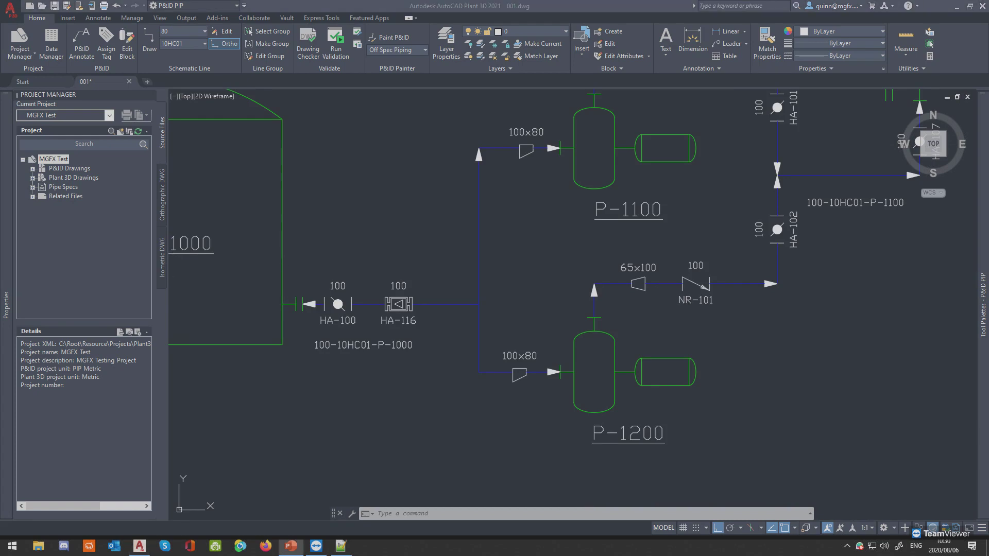
pyautogui.scroll(2, 436, 291)
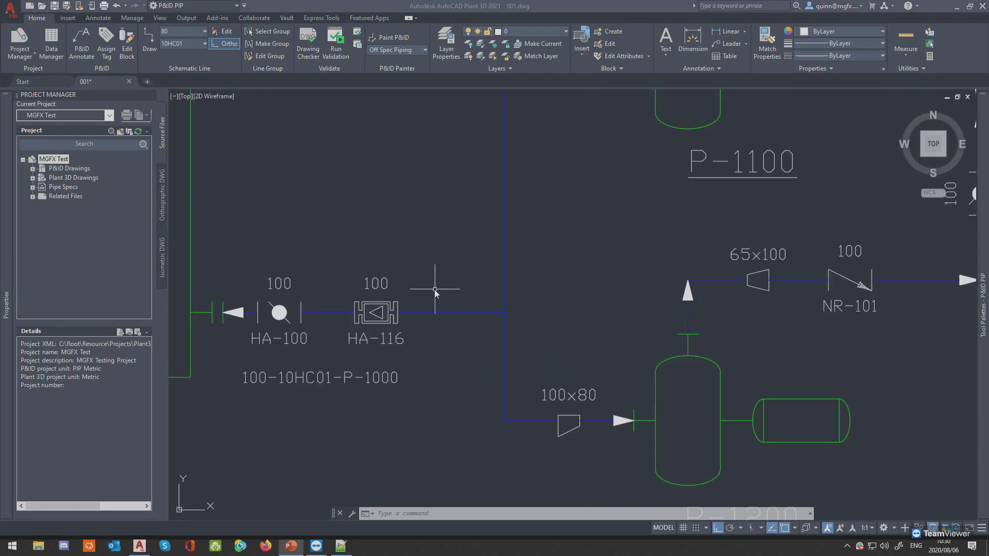
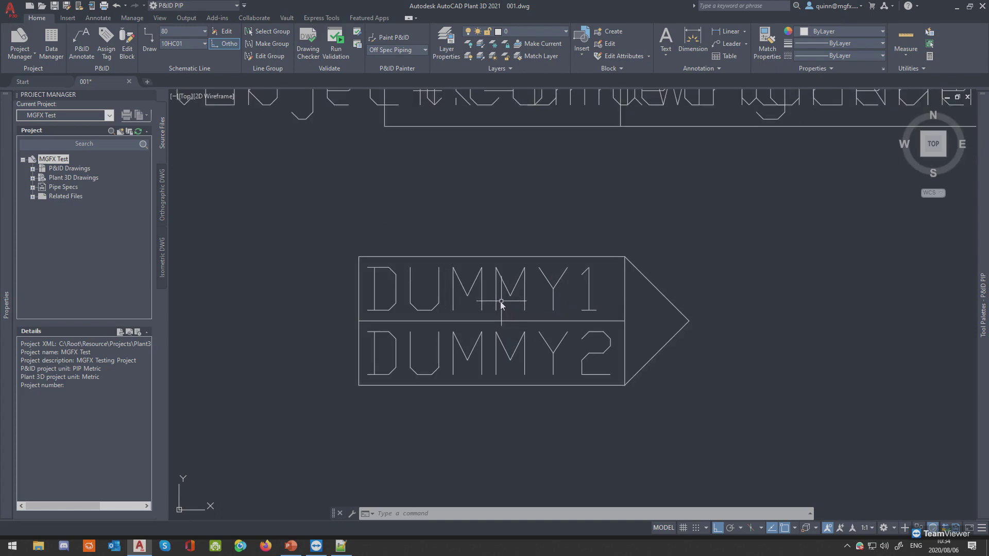
# Inspect the attribute definitions of DUMMY1 and #(=DRAWING.DRAWING_ID.DRAWING_ID), cancelling each without changes.
pyautogui.doubleClick(498, 304)
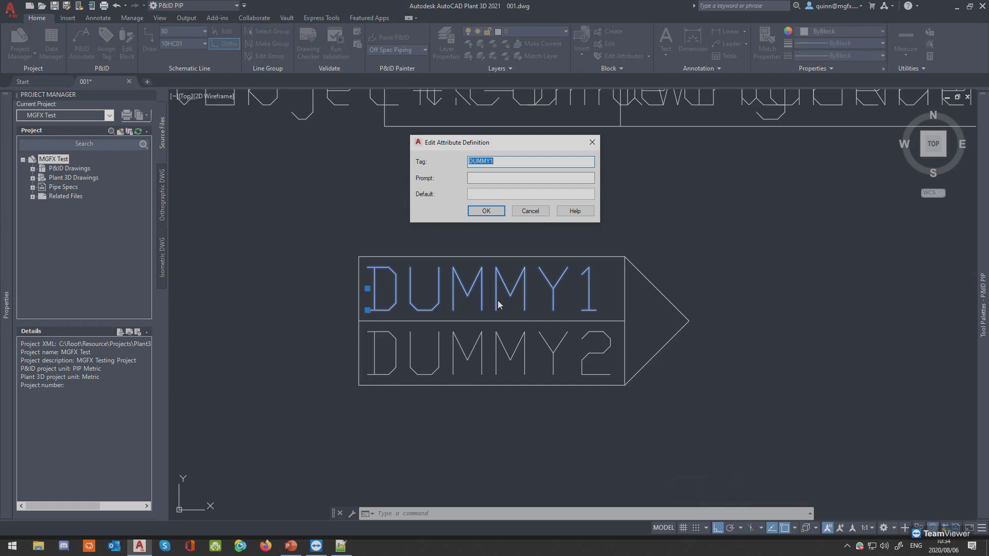
pyautogui.click(521, 211)
pyautogui.scroll(-2, 520, 243)
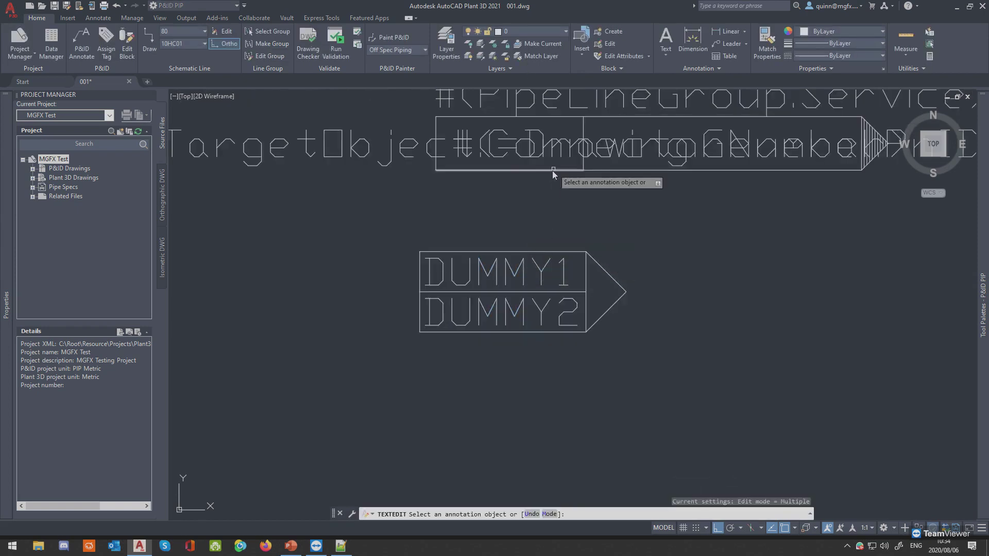
pyautogui.scroll(-2, 520, 295)
pyautogui.press('Escape')
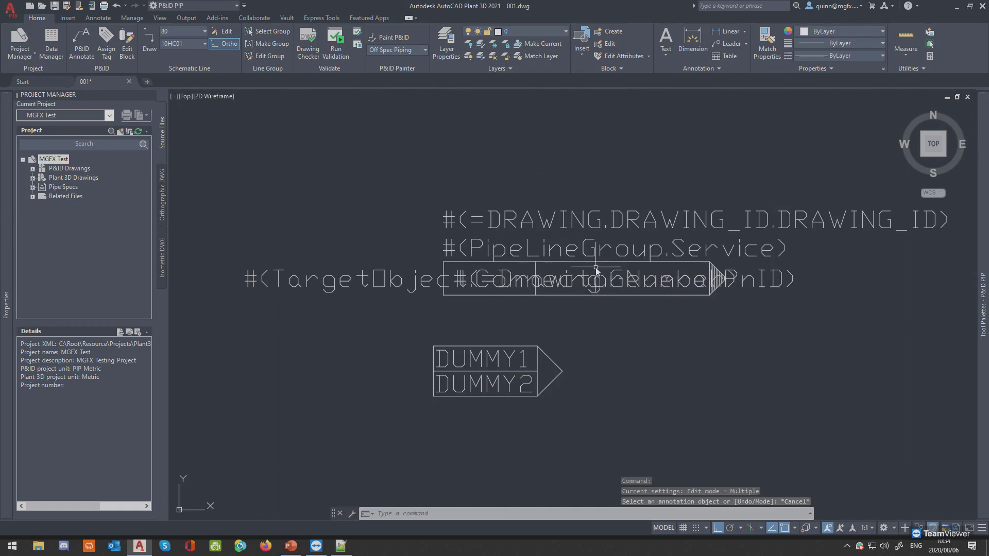
pyautogui.doubleClick(545, 225)
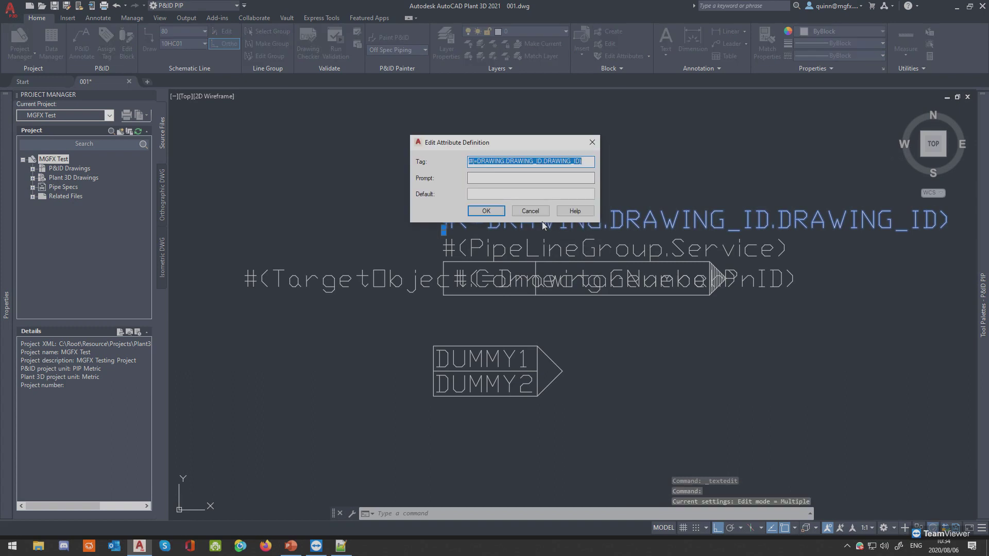
pyautogui.click(533, 212)
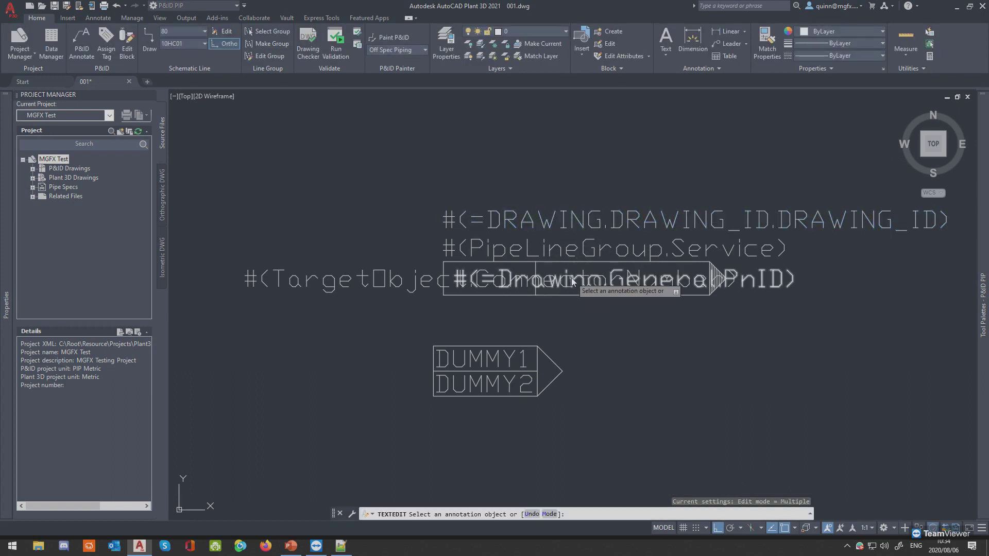
pyautogui.press('Escape')
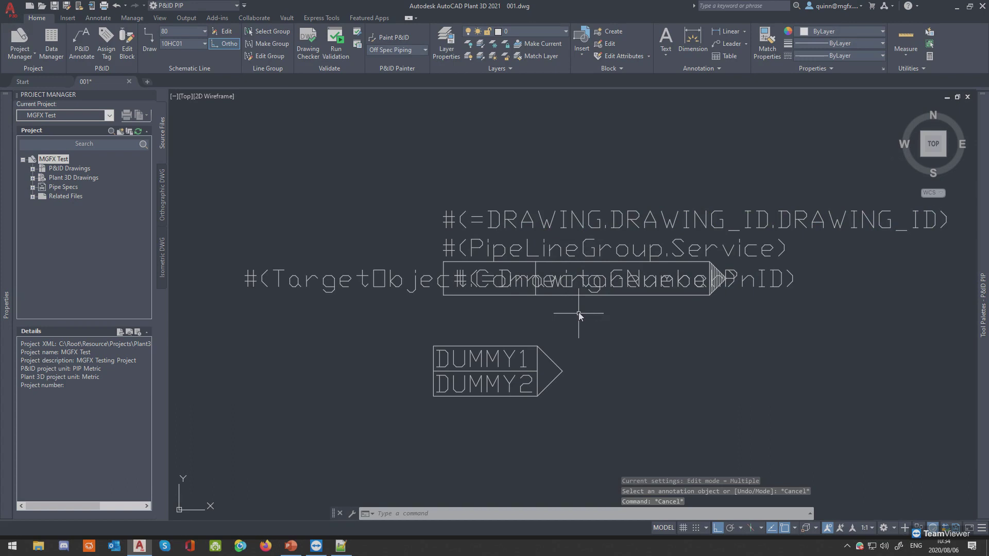
# Examine the arrow-shaped connector outside the drawing border and recheck its DUMMY1 attribute definition without changing it.
pyautogui.moveTo(482, 347); pyautogui.dragTo(484, 296, button='middle')
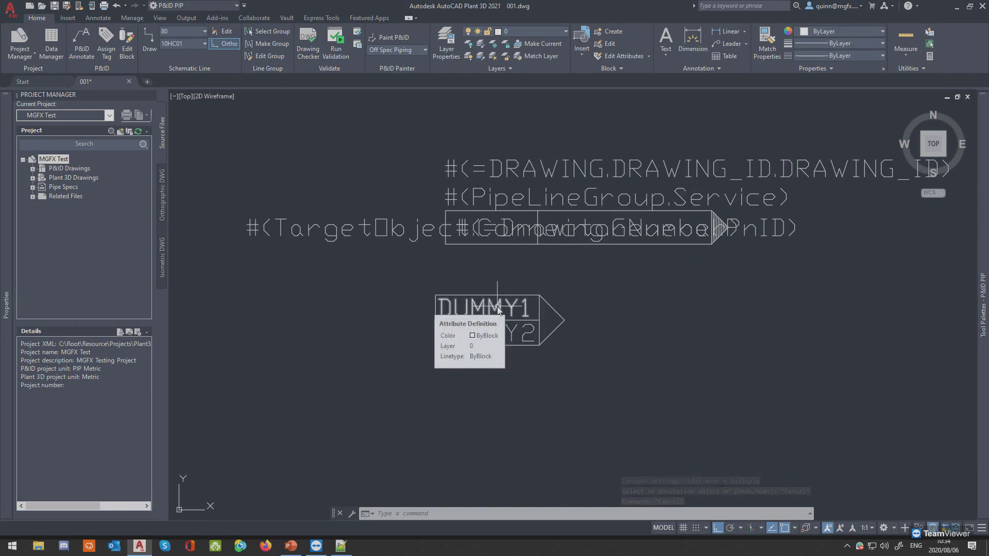
pyautogui.scroll(4, 498, 311)
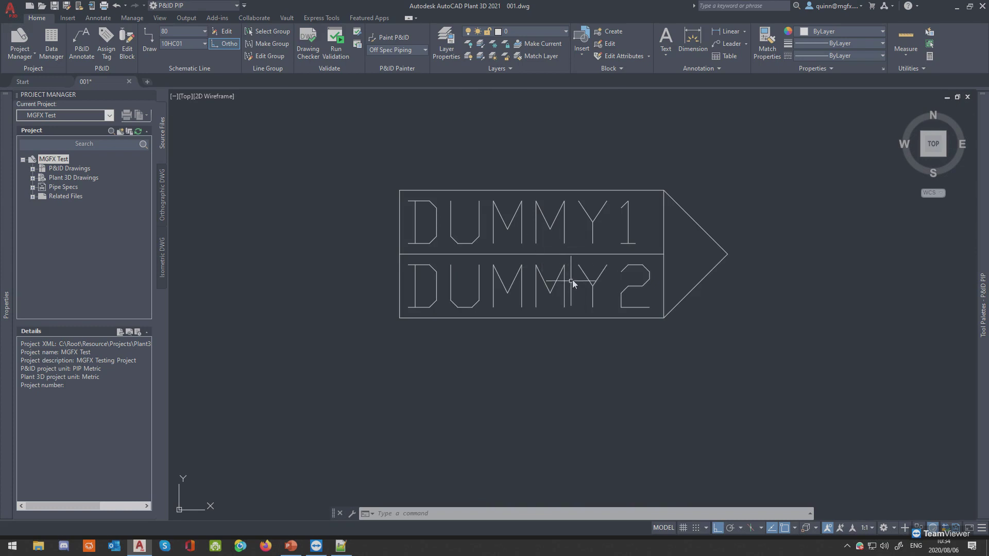
pyautogui.scroll(-10, 685, 342)
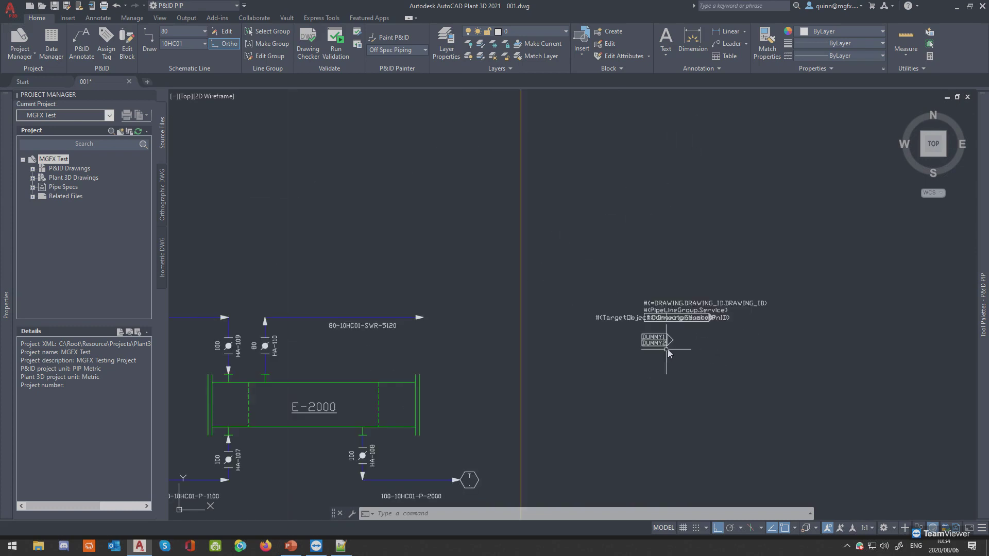
pyautogui.scroll(4, 592, 327)
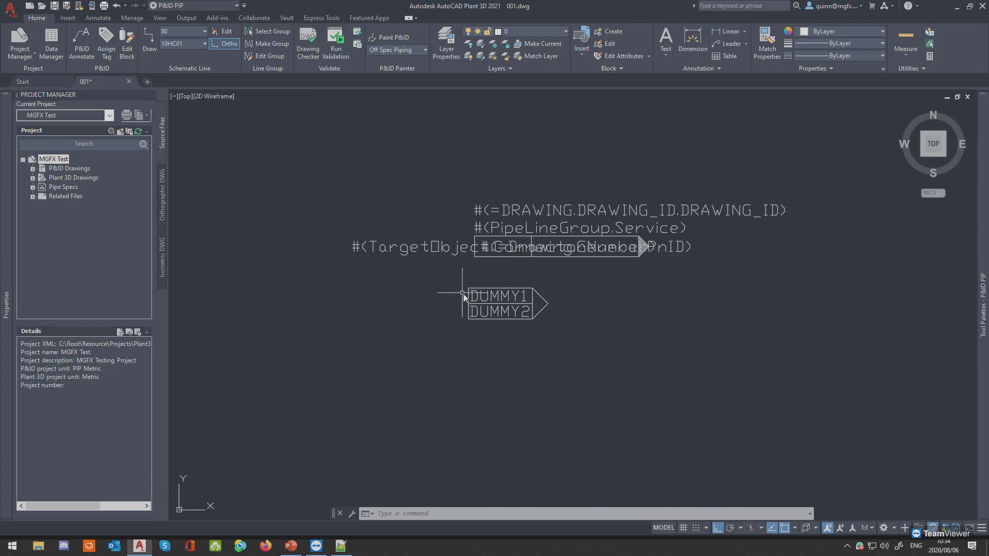
pyautogui.scroll(4, 470, 301)
pyautogui.click(519, 285)
pyautogui.click(504, 290)
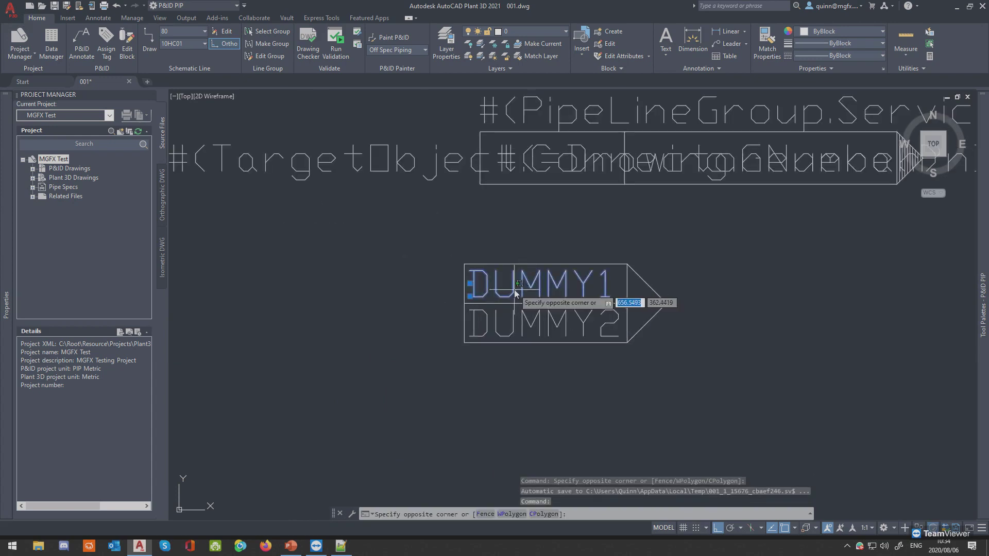
pyautogui.doubleClick(508, 285)
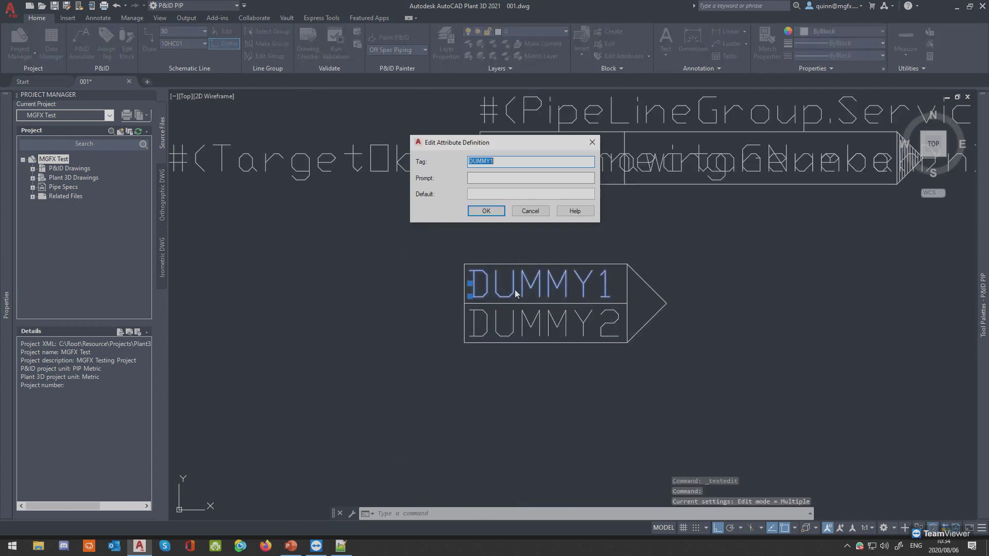
pyautogui.click(531, 210)
pyautogui.press('Escape')
pyautogui.press('Escape')
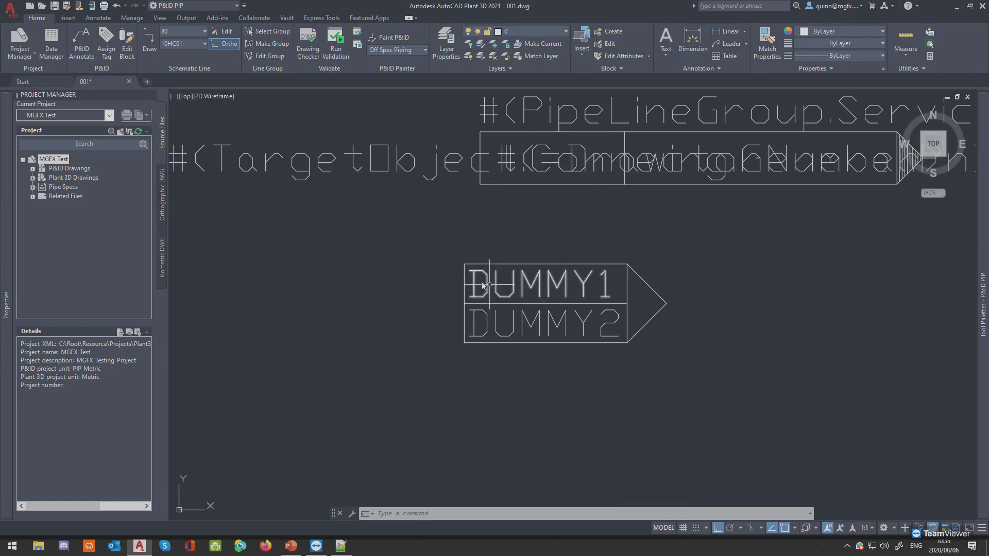
# Scale the whole arrow-shaped connector with both attributes by 0.04 about the midpoint of its left edge.
pyautogui.press('Return')
pyautogui.click(709, 367)
pyautogui.click(414, 205)
pyautogui.press('Return')
pyautogui.click(464, 304)
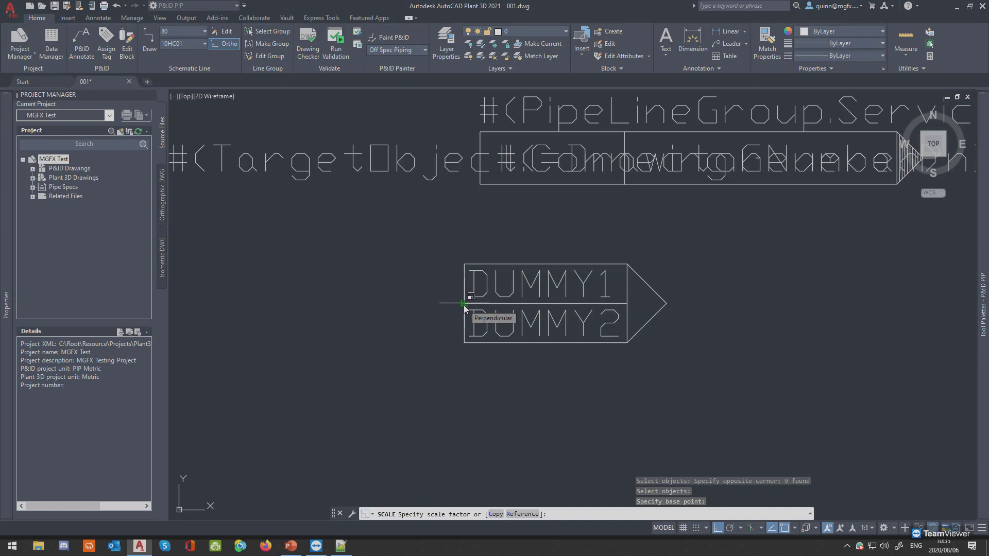
pyautogui.write('0.04')
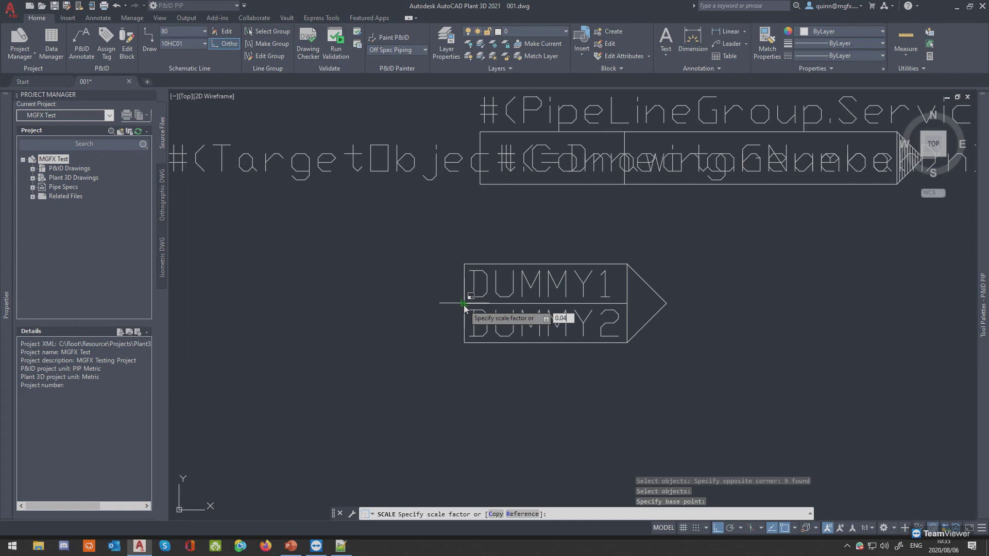
pyautogui.press('Return')
# Start a new block definition named OPC-001 with its base point at the midpoint of the connector's horizontal divider line.
pyautogui.scroll(8, 466, 320)
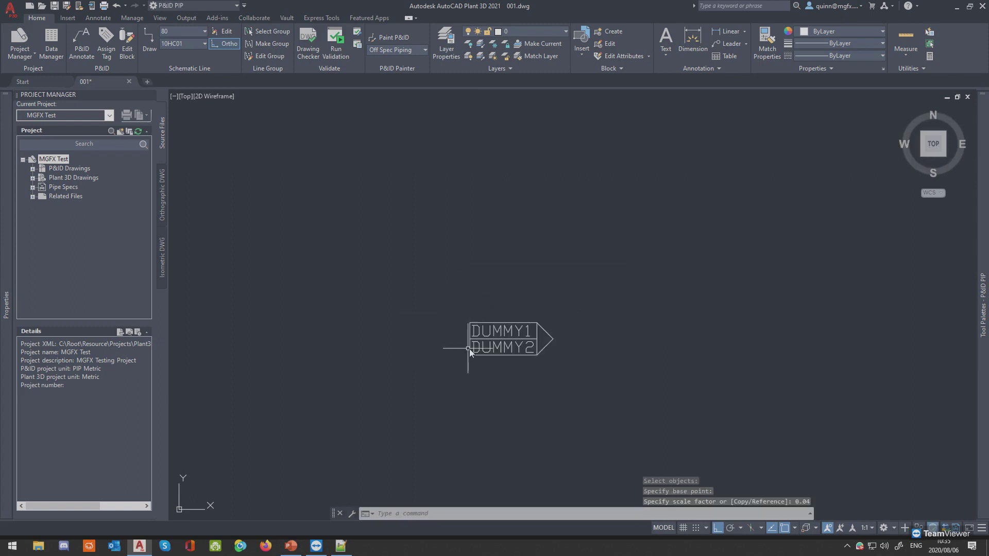
pyautogui.scroll(5, 536, 340)
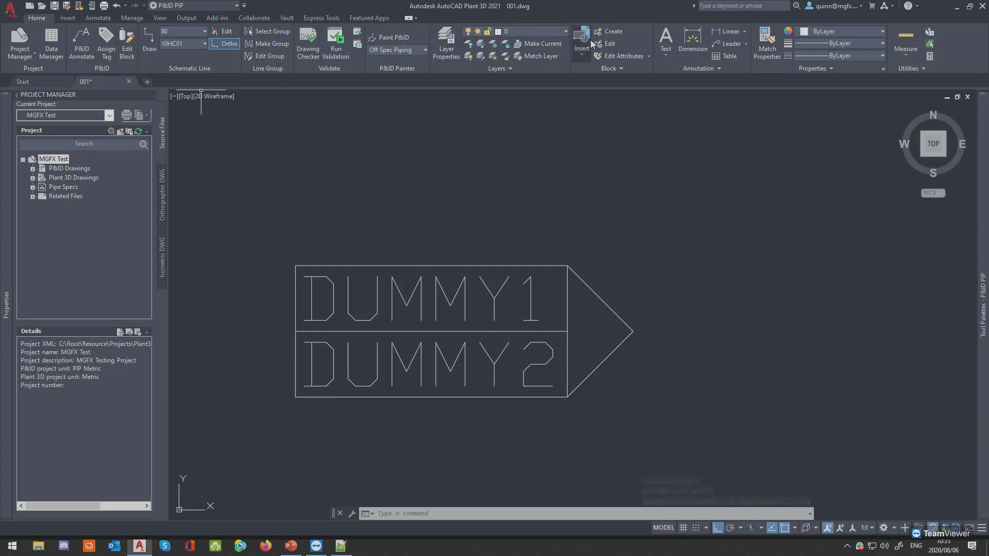
pyautogui.click(610, 30)
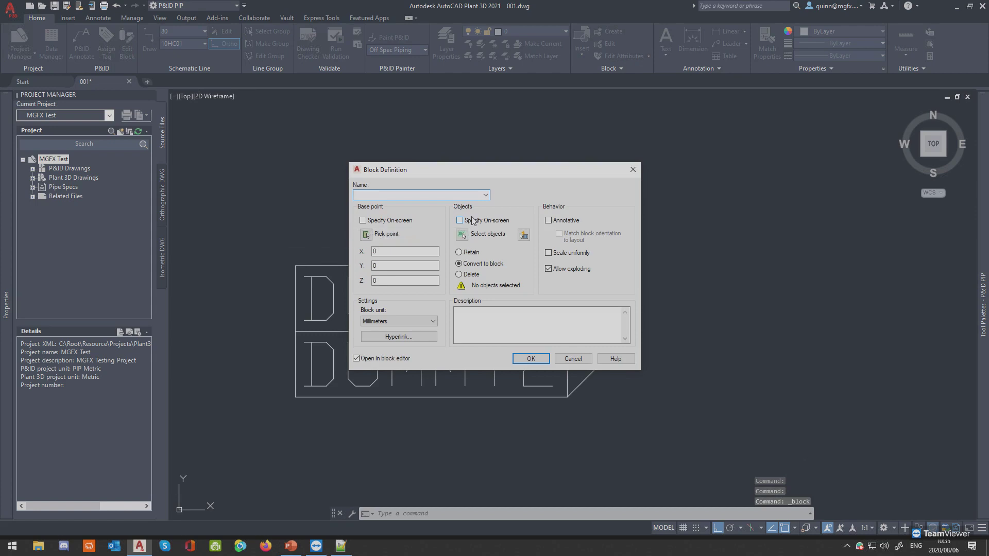
pyautogui.write('OPC')
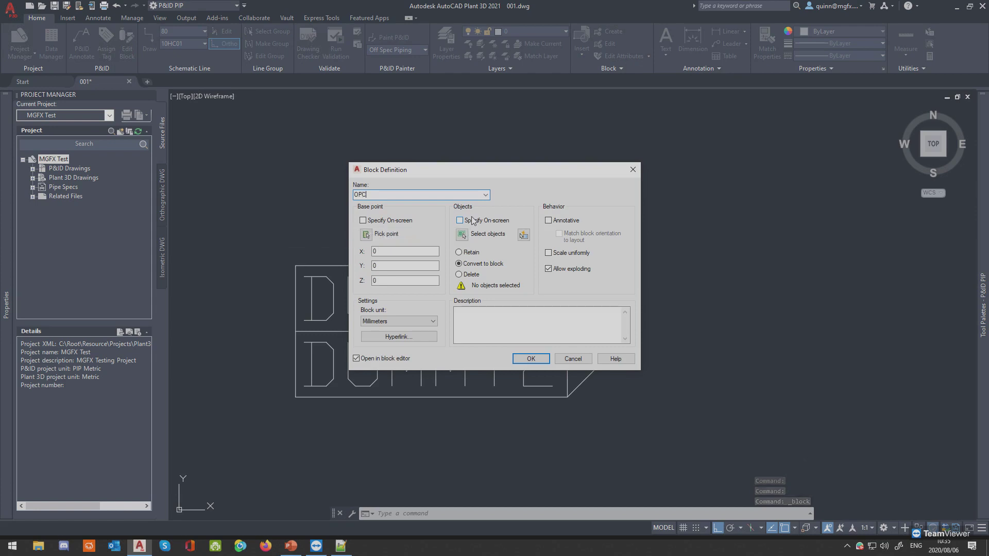
pyautogui.write('-001')
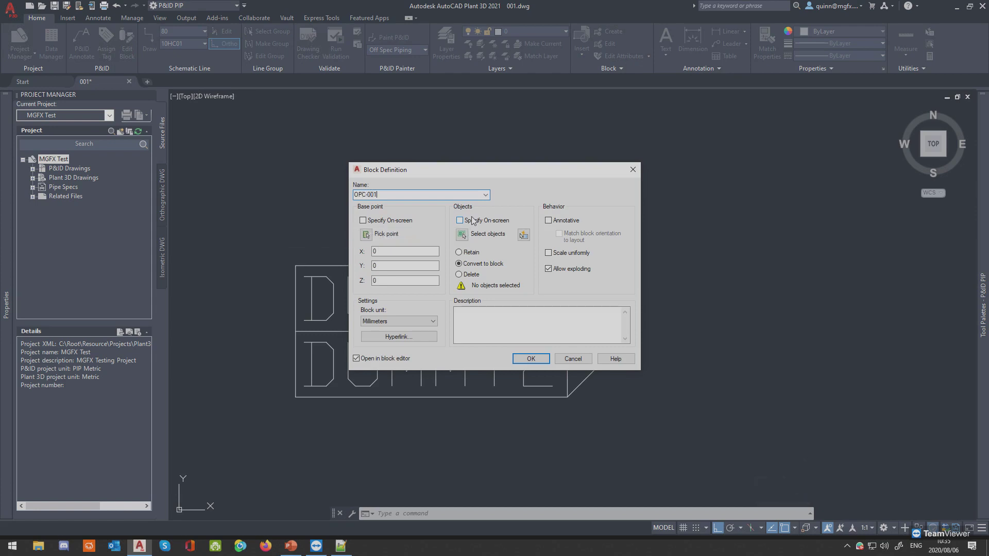
pyautogui.click(365, 234)
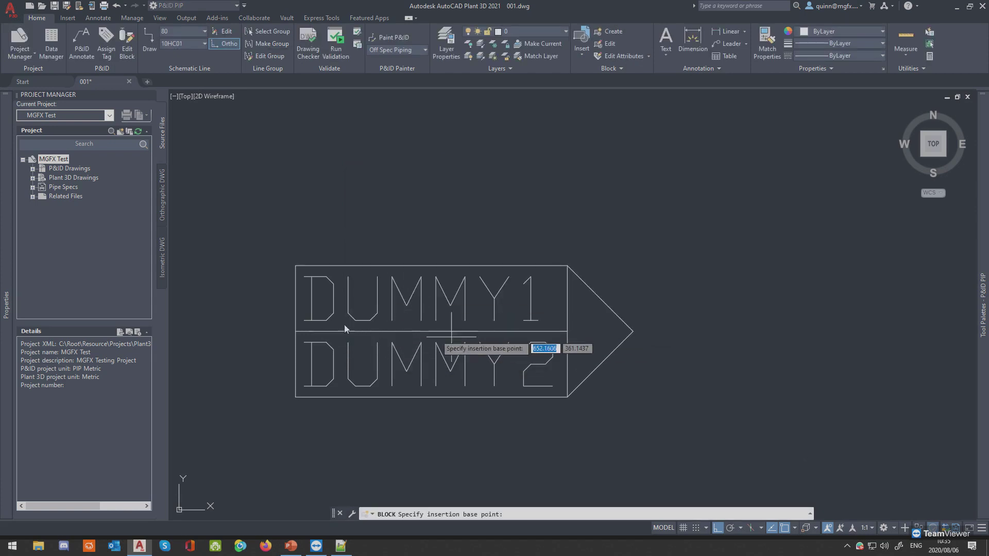
pyautogui.click(440, 338)
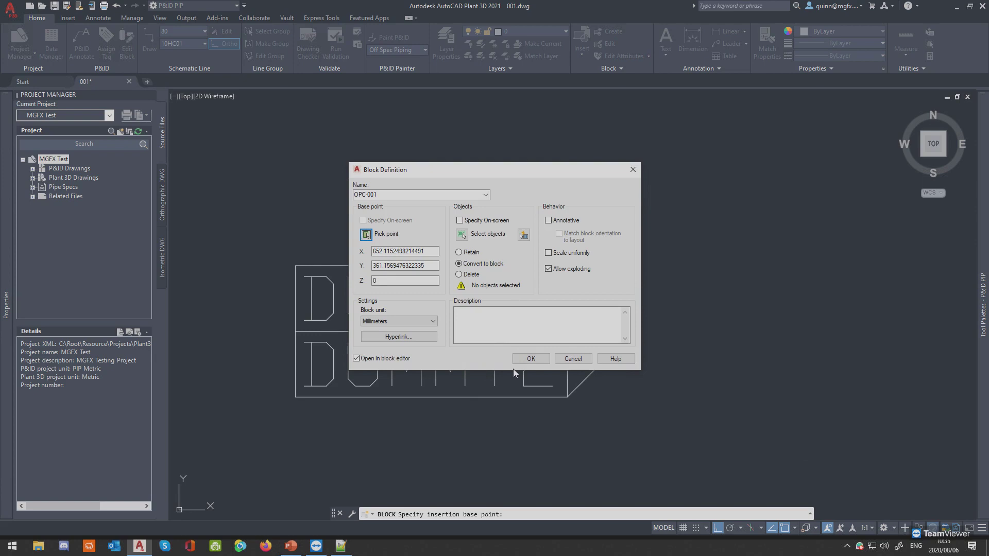
# Select the entire connector outline and the DUMMY1 and DUMMY2 attributes as the block's objects.
pyautogui.click(461, 235)
pyautogui.click(630, 392)
pyautogui.click(258, 212)
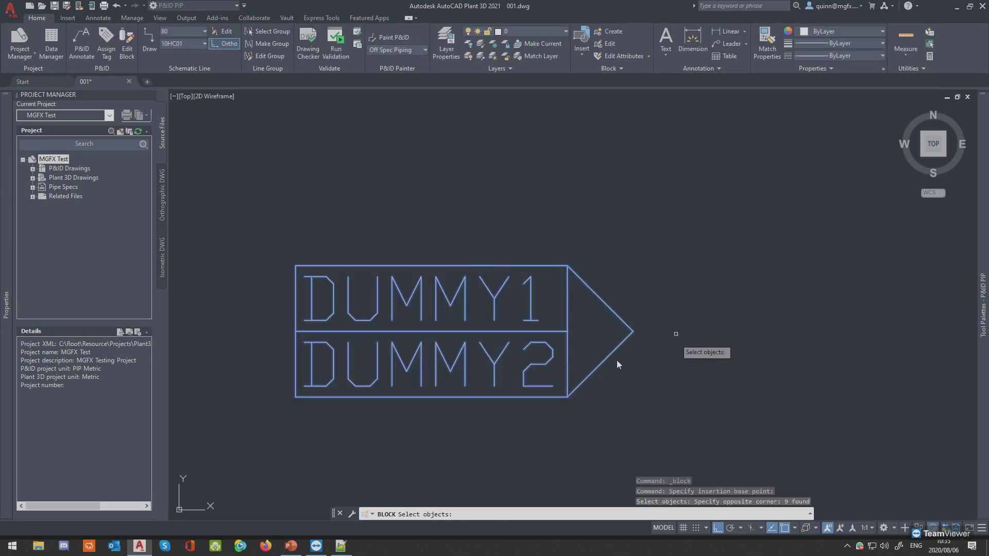
pyautogui.press('Return')
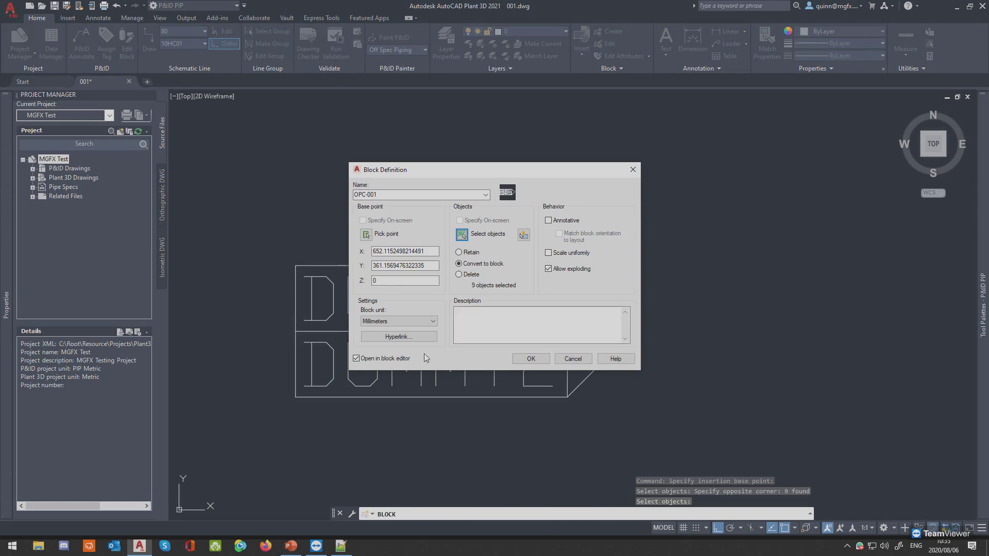
# Create the OPC-001 block without opening it in the block editor, leave its attribute values blank, and save the drawing.
pyautogui.click(370, 360)
pyautogui.click(532, 359)
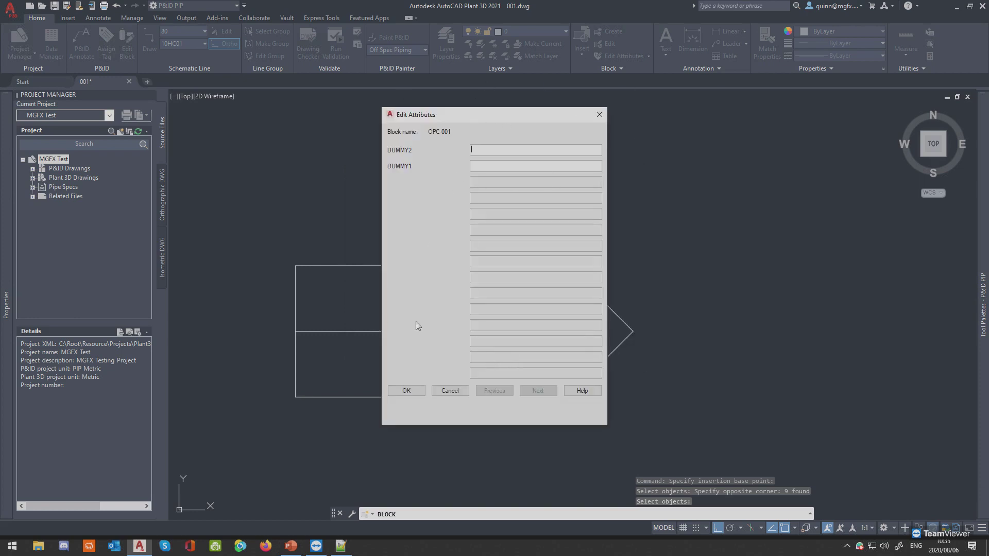
pyautogui.click(406, 391)
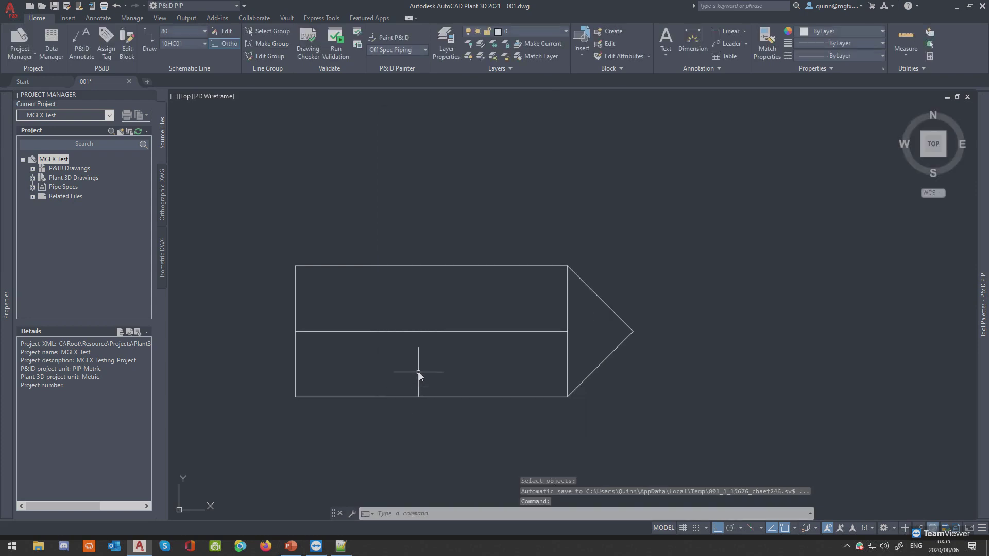
pyautogui.click(55, 6)
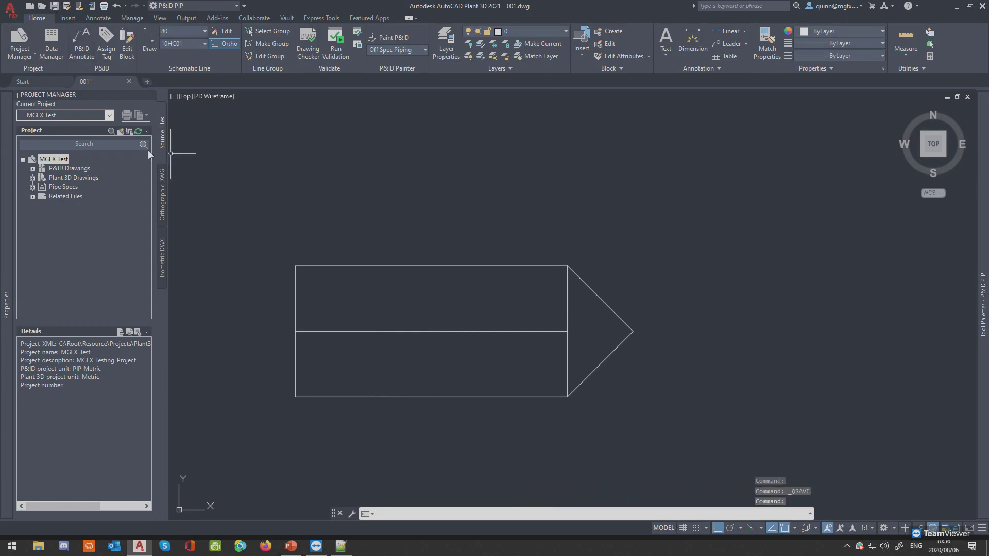
# Open the project setup for MGFX Test and go to the Engineering Items class in the P&ID class definitions.
pyautogui.rightClick(55, 160)
pyautogui.click(103, 280)
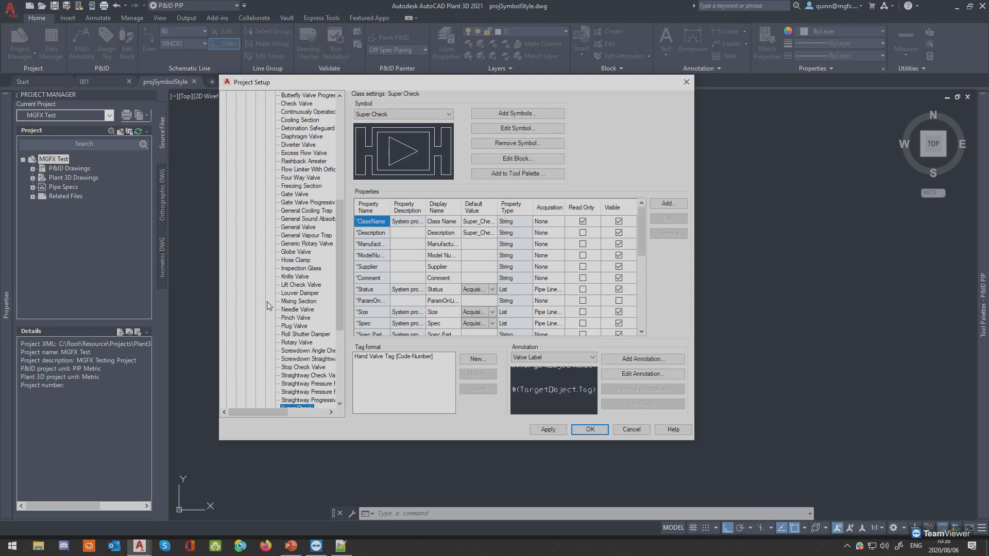
pyautogui.scroll(2, 268, 306)
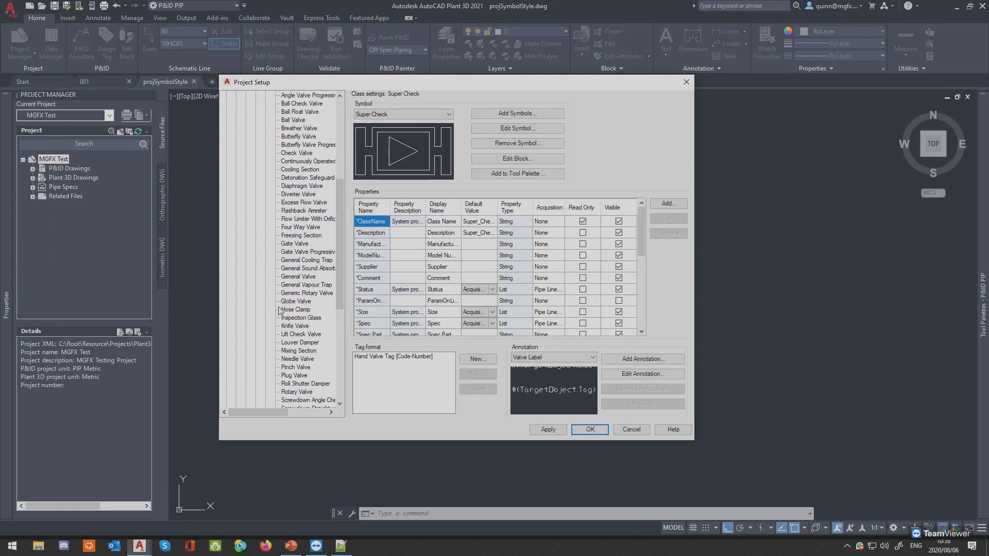
pyautogui.scroll(8, 290, 379)
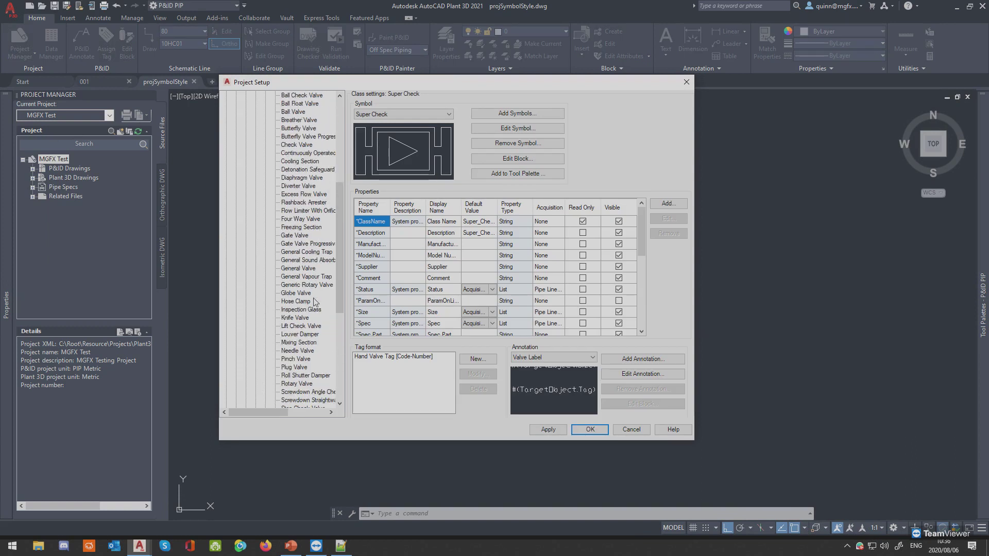
pyautogui.click(246, 210)
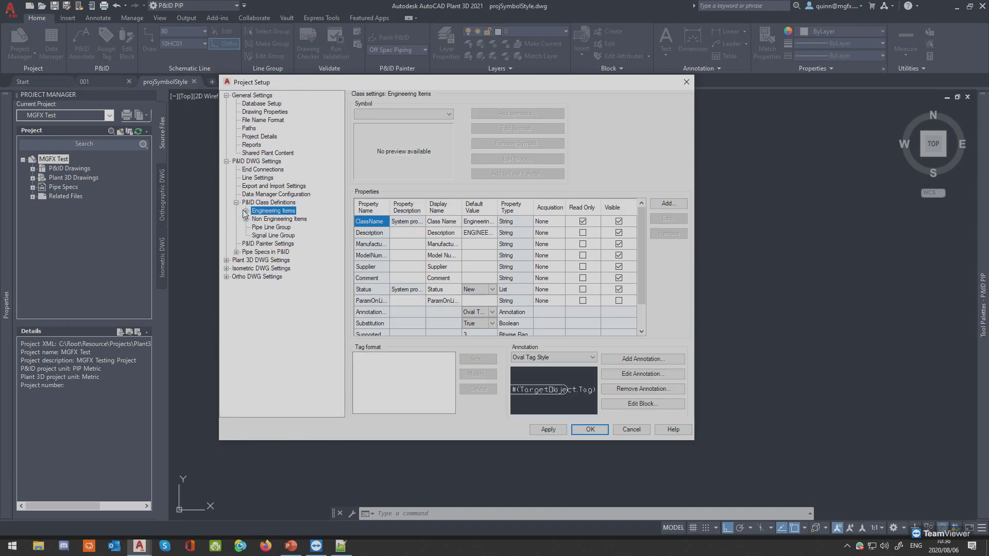
# Examine the Revision and Drawing_ID custom categories in the project's drawing properties.
pyautogui.click(263, 112)
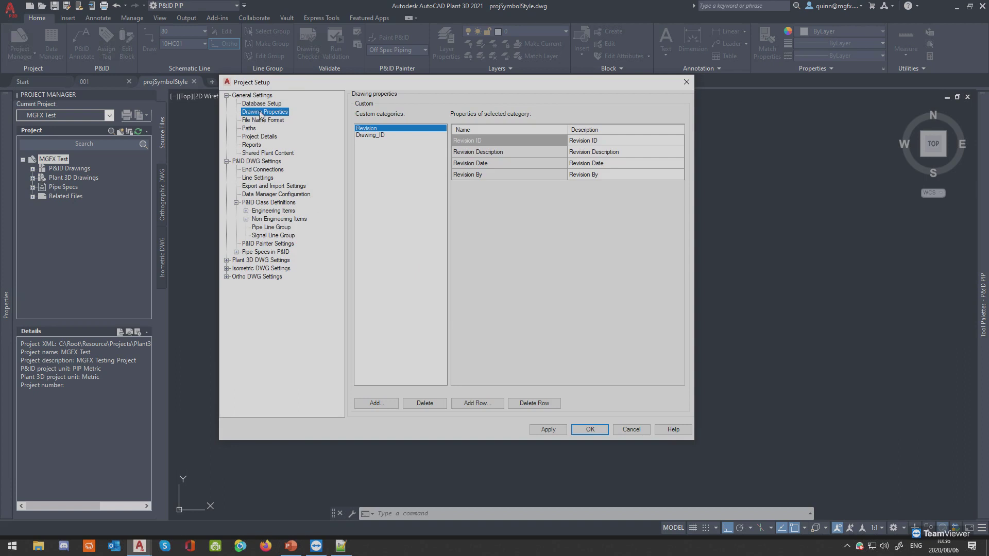
pyautogui.click(252, 103)
pyautogui.click(261, 113)
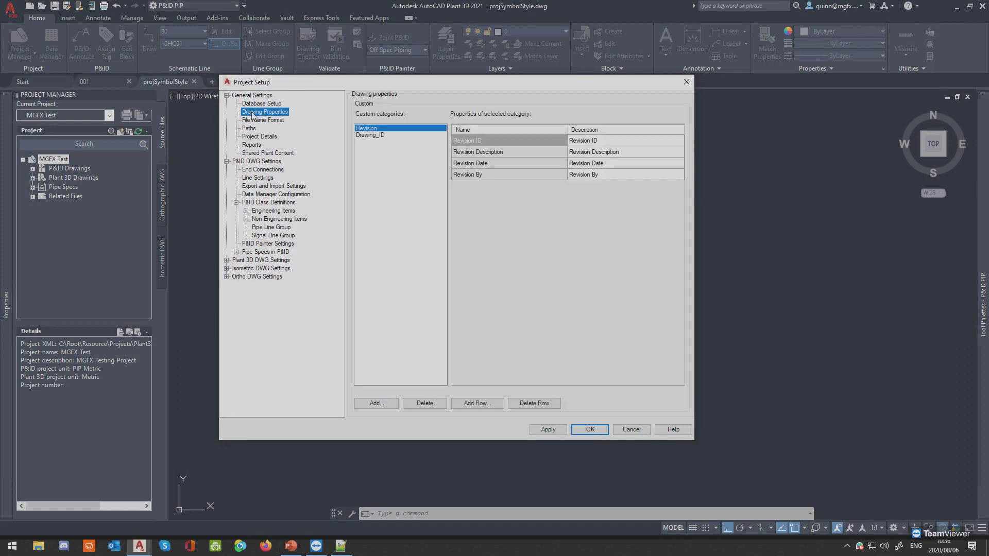
pyautogui.click(371, 135)
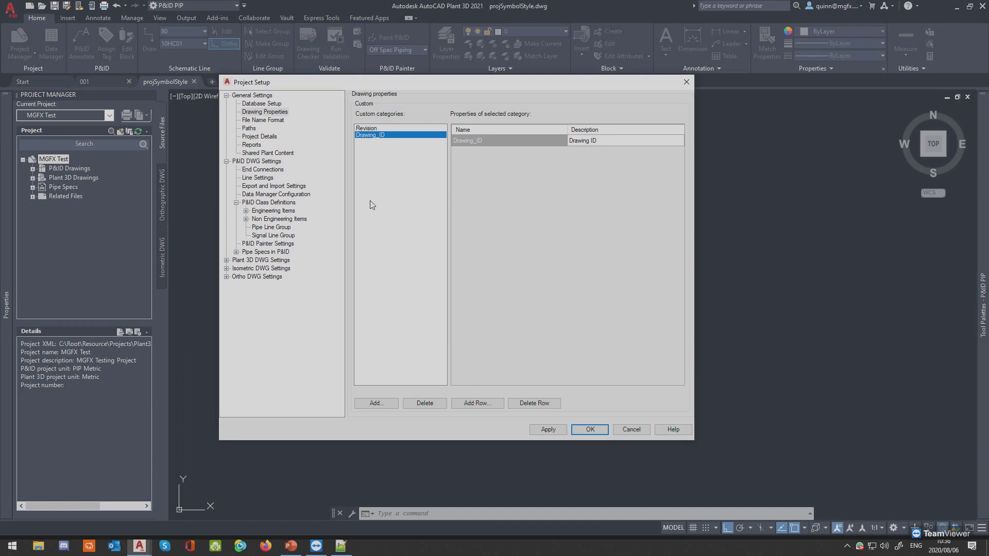
pyautogui.click(272, 114)
# Examine the Project Data and Client Information custom properties in the project details.
pyautogui.click(263, 137)
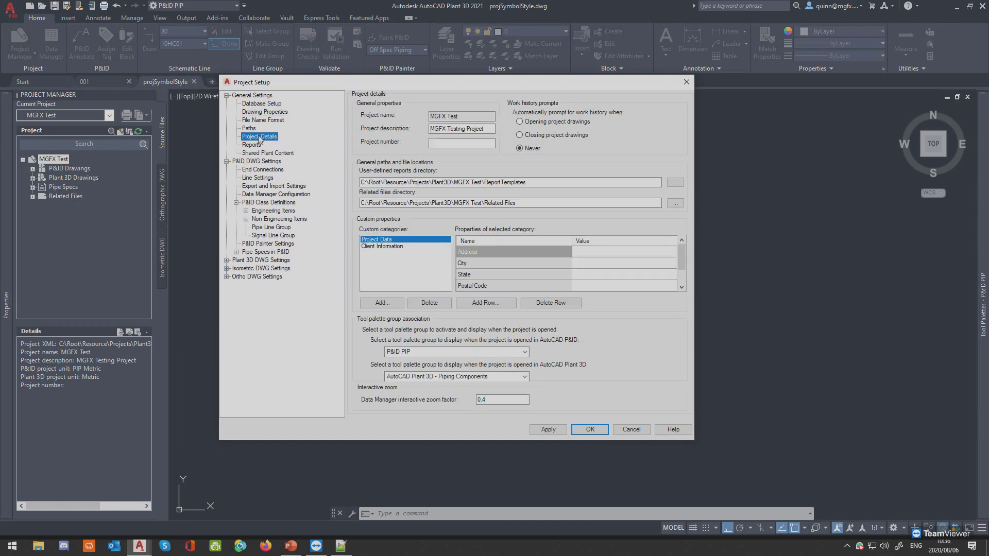
pyautogui.click(386, 246)
pyautogui.click(386, 240)
pyautogui.click(386, 246)
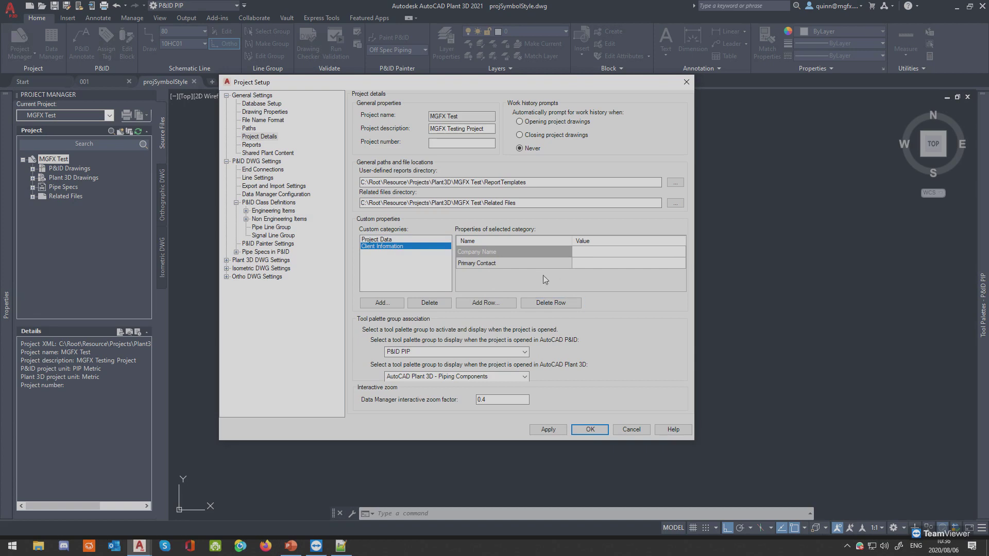
pyautogui.click(265, 137)
# Look over the drawing properties and the P&ID, Plant 3D, Isometric and Ortho DWG settings groups.
pyautogui.click(262, 112)
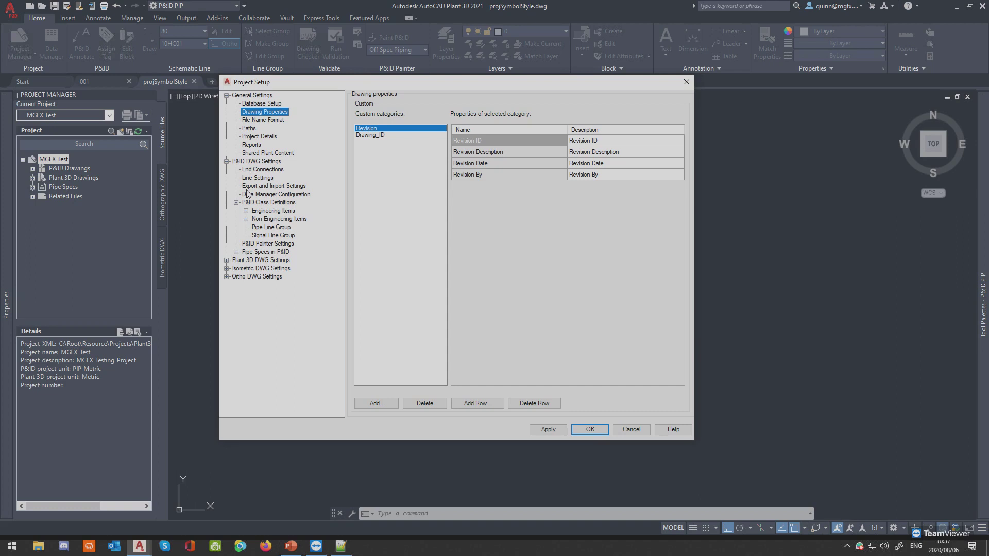
pyautogui.click(248, 162)
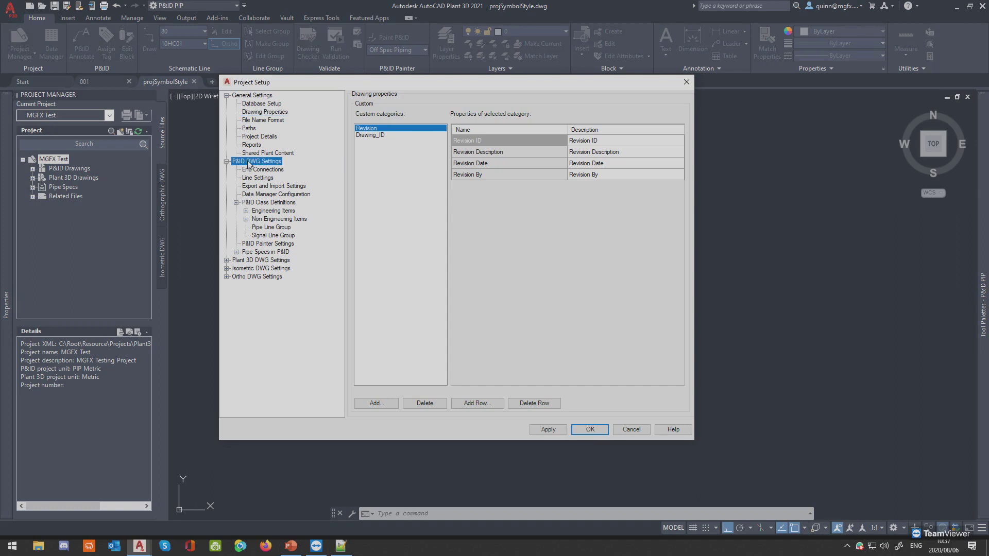
pyautogui.click(262, 260)
pyautogui.click(262, 269)
pyautogui.click(262, 276)
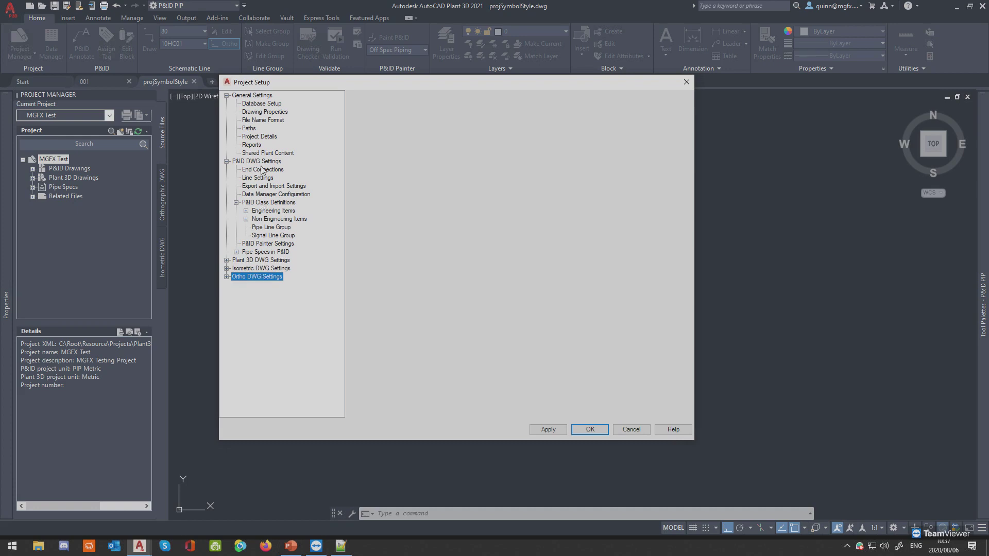
# Open the Off Page Connector class settings among the connectors of the Non Engineering Items in the P&ID class definitions.
pyautogui.click(262, 203)
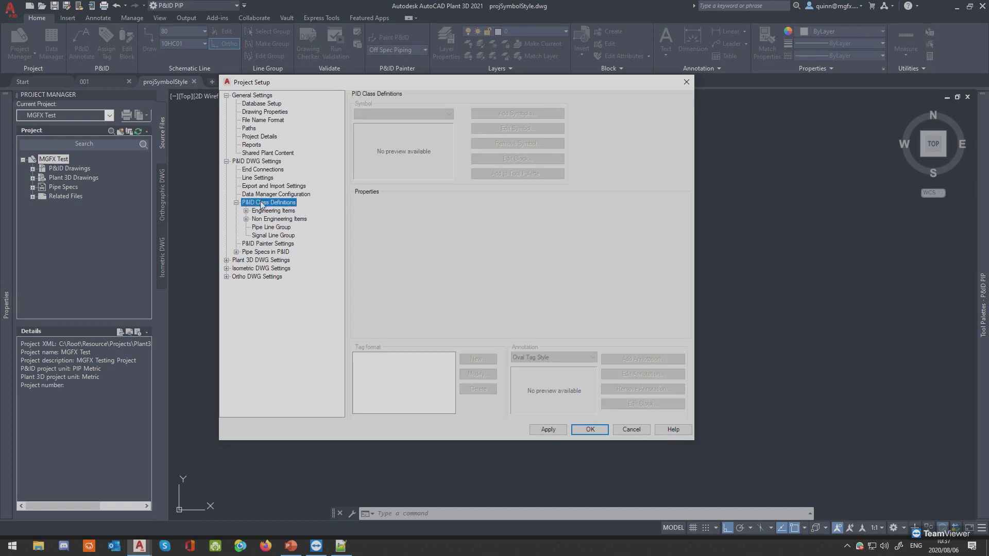
pyautogui.click(270, 220)
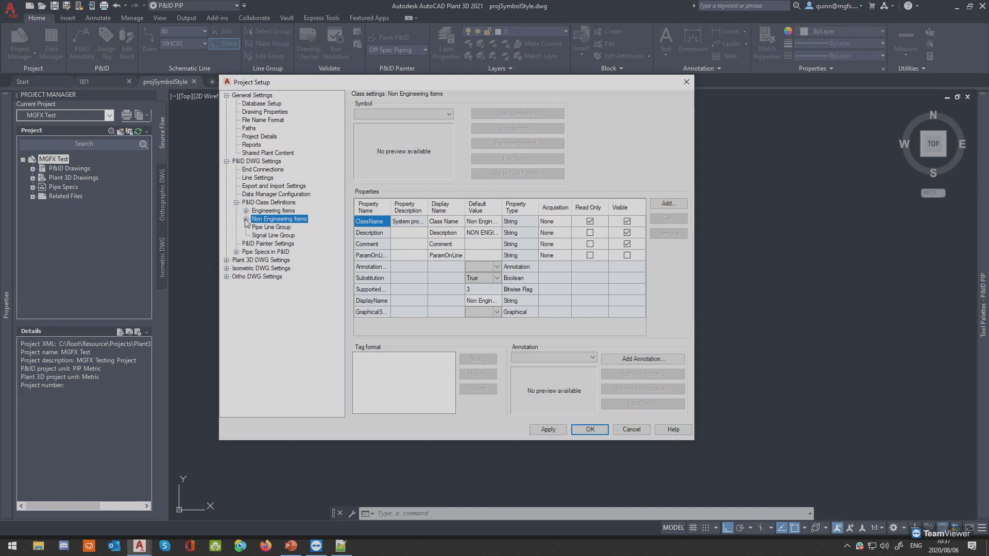
pyautogui.click(246, 220)
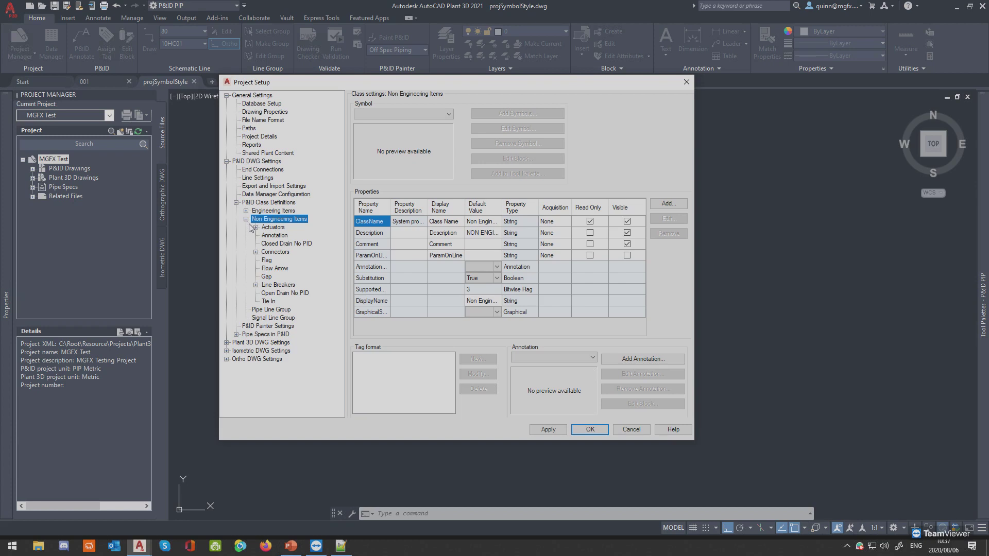
pyautogui.click(256, 252)
pyautogui.click(275, 253)
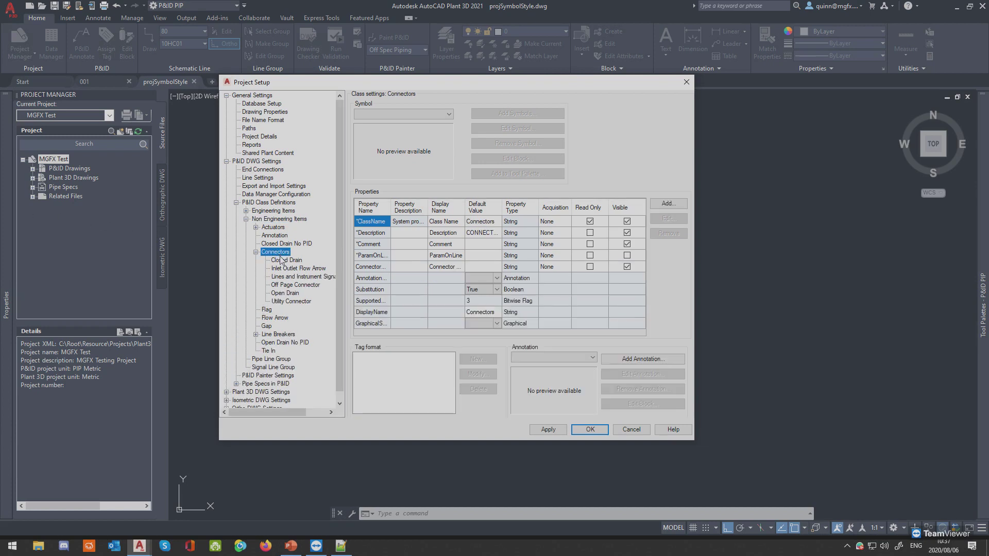
pyautogui.click(295, 286)
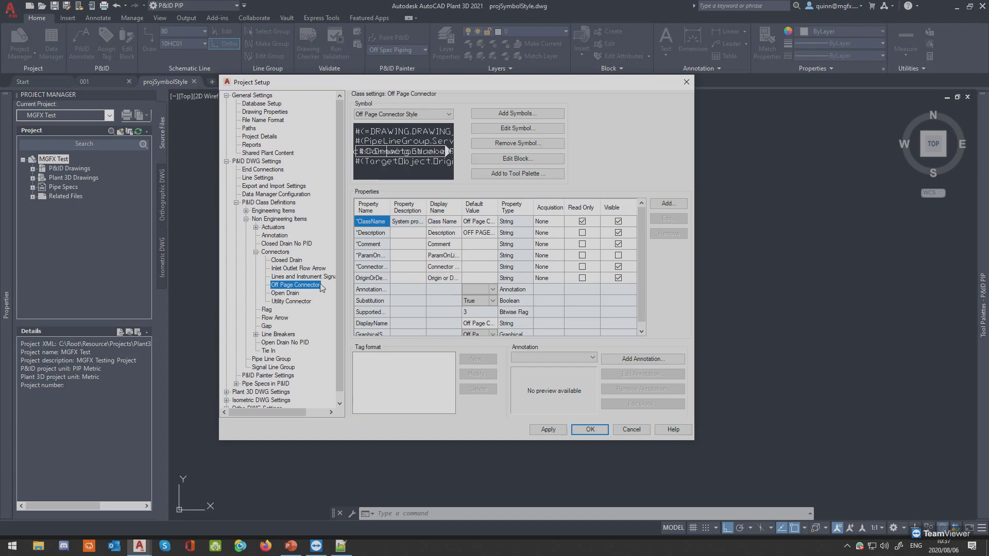
# Preview the XCon symbol of the Off Page Connector class and return to Off Page Connector Style.
pyautogui.click(413, 114)
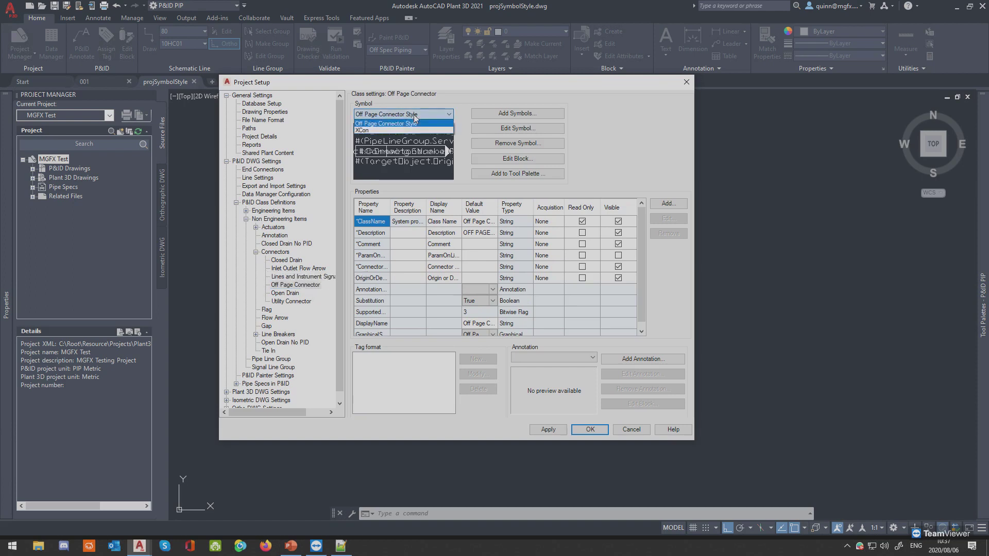
pyautogui.click(415, 116)
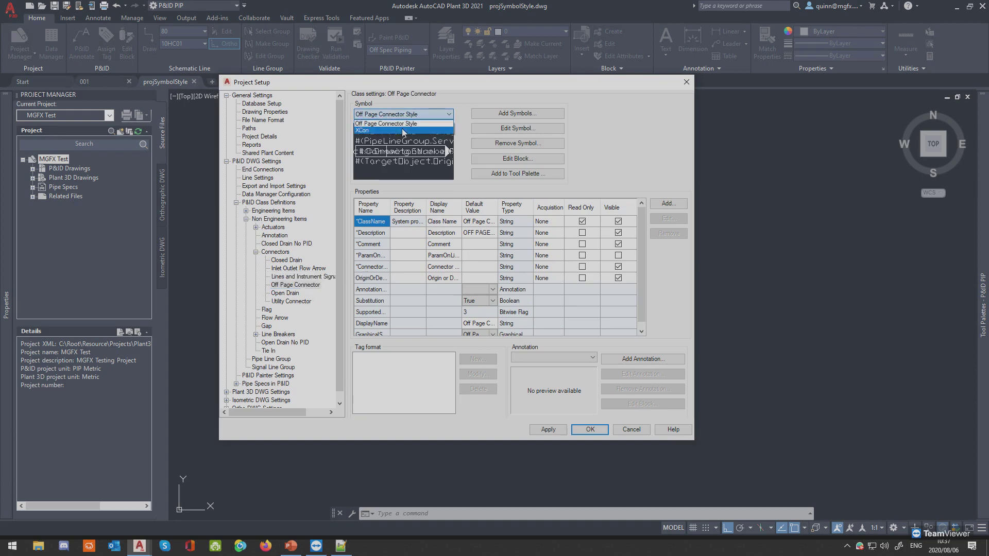
pyautogui.click(402, 128)
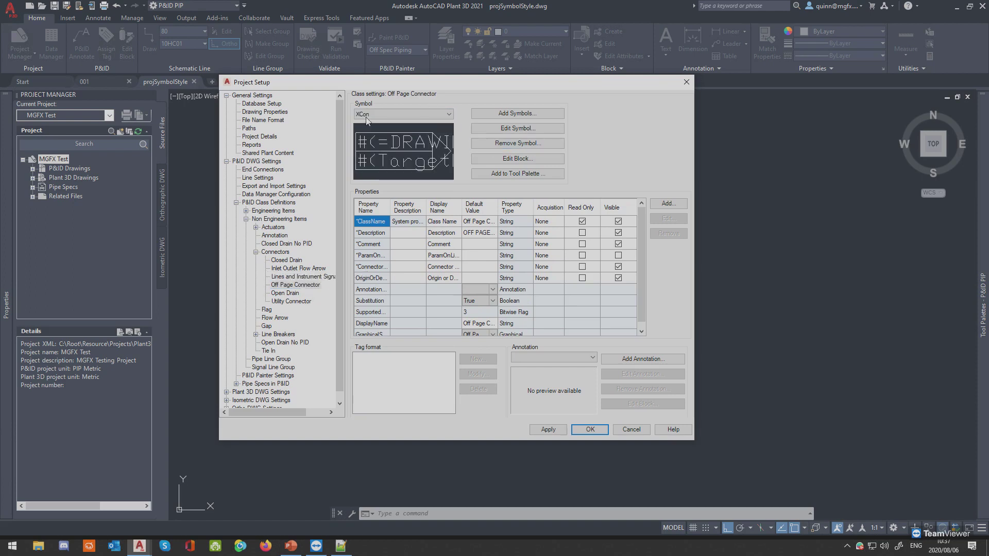
pyautogui.click(436, 116)
pyautogui.click(406, 123)
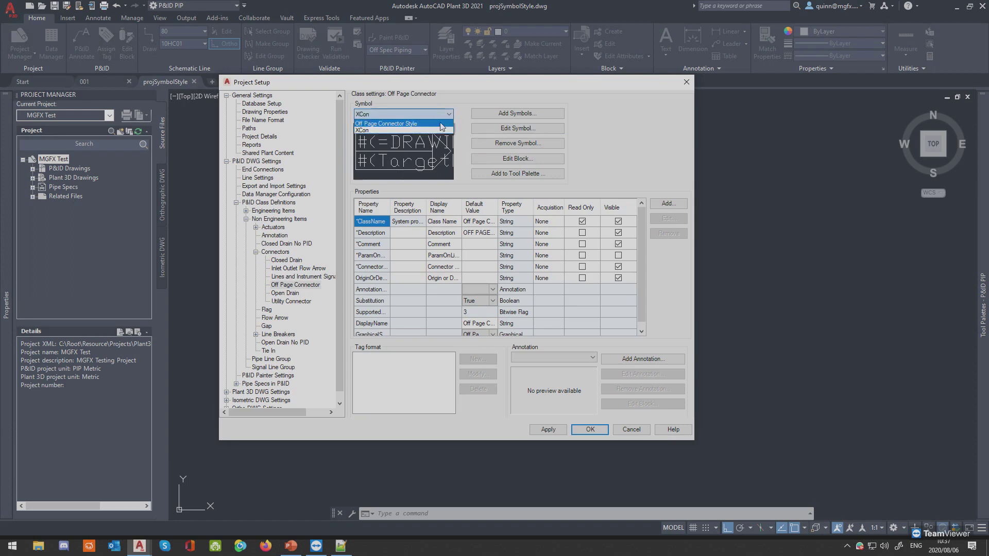
pyautogui.click(301, 285)
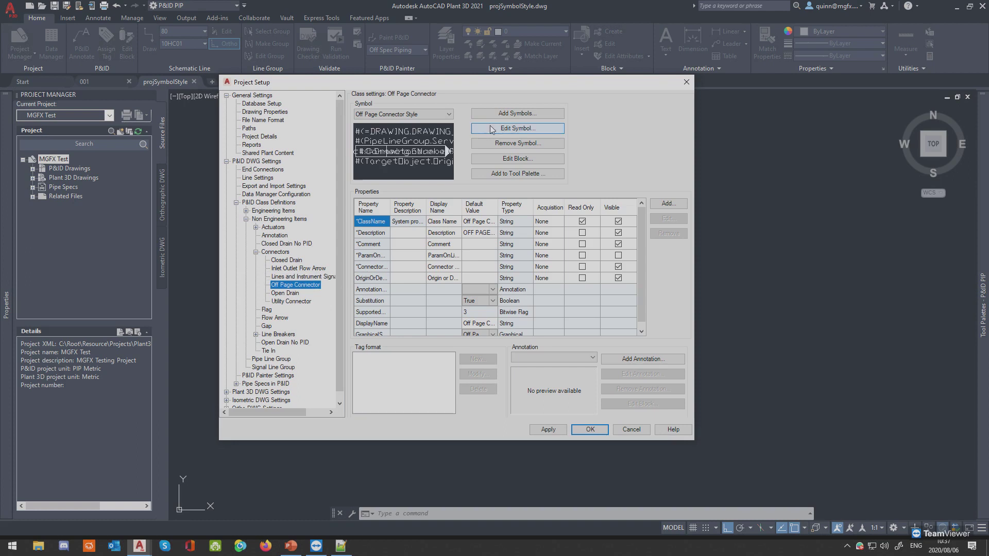
# Add the OPC-001 block from 001.dwg as a new symbol for the Off Page Connector class and proceed to its symbol settings.
pyautogui.click(513, 113)
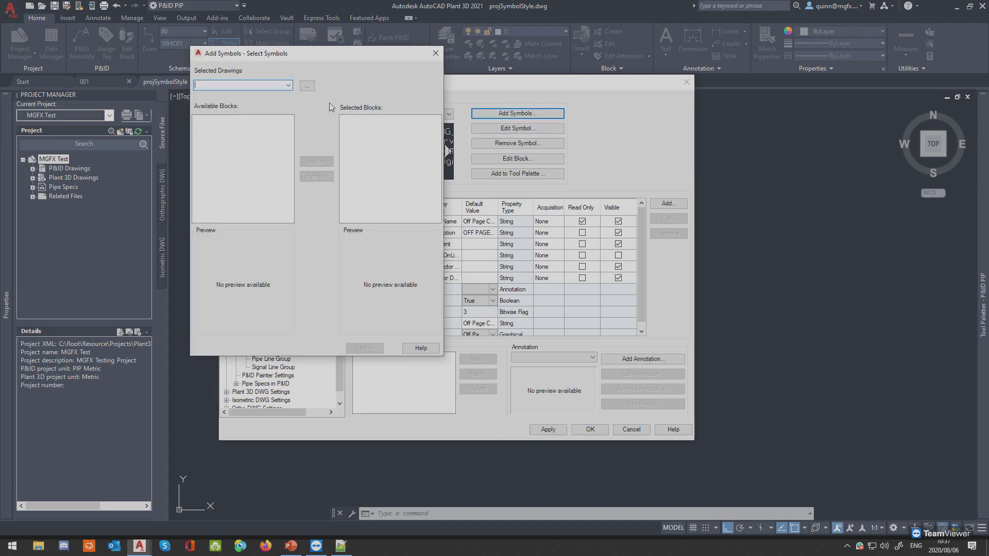
pyautogui.click(307, 86)
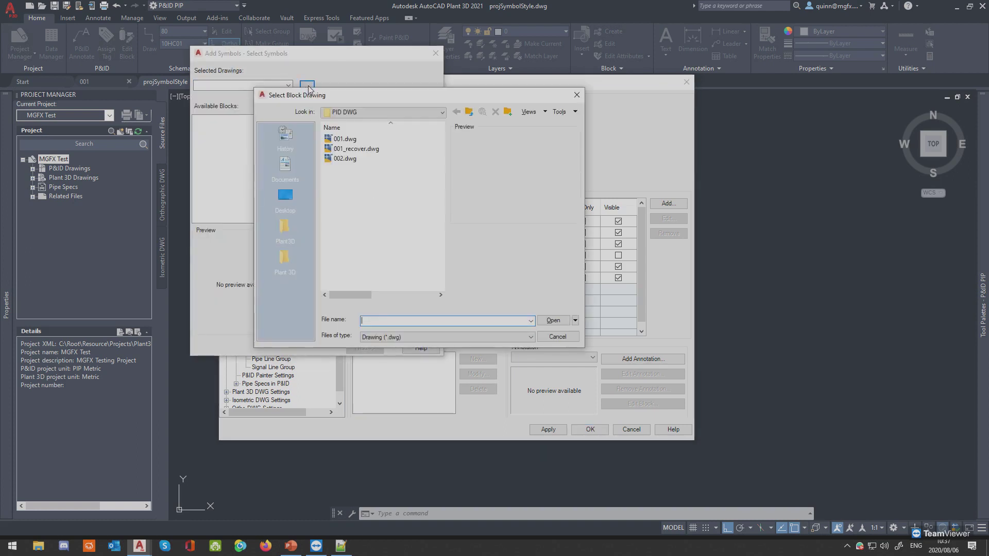
pyautogui.click(348, 142)
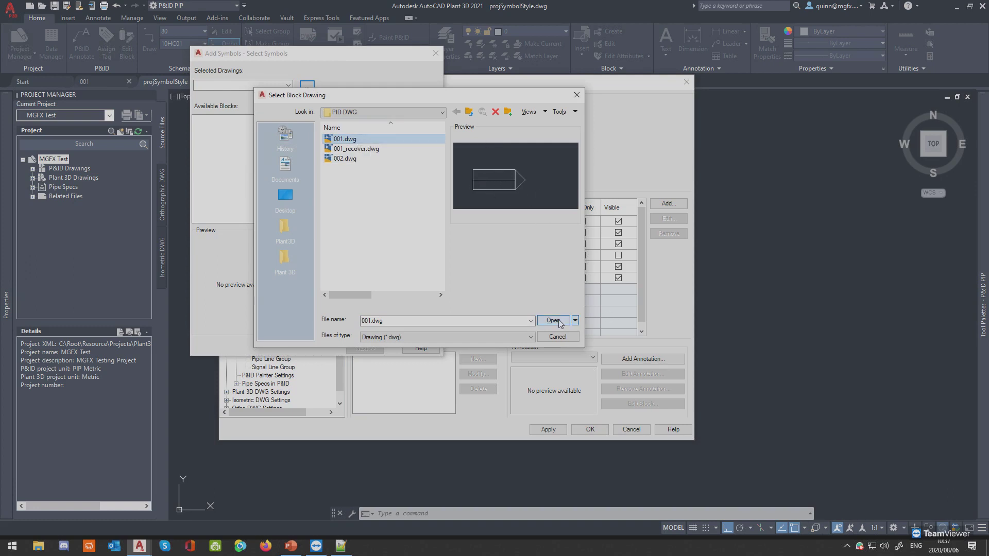
pyautogui.click(541, 320)
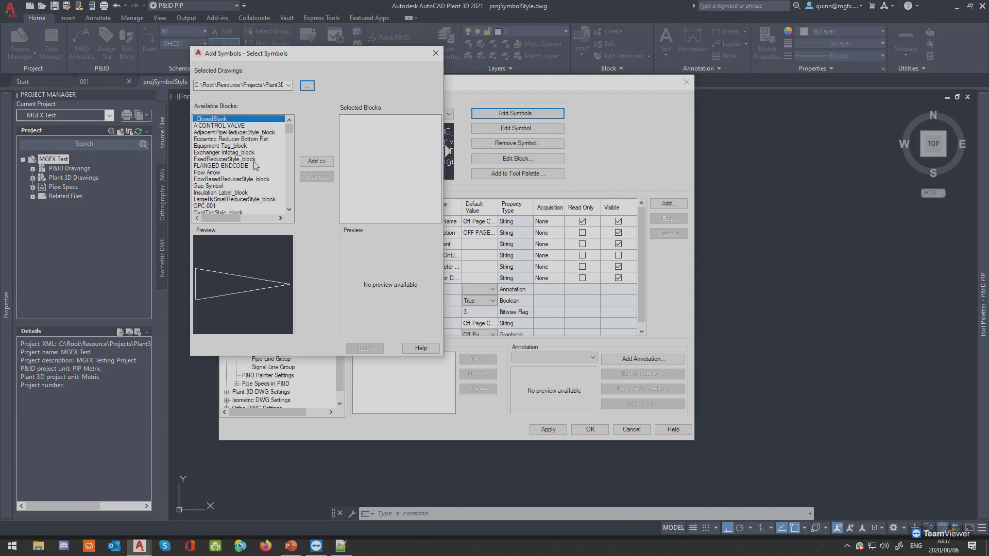
pyautogui.click(251, 179)
pyautogui.click(212, 206)
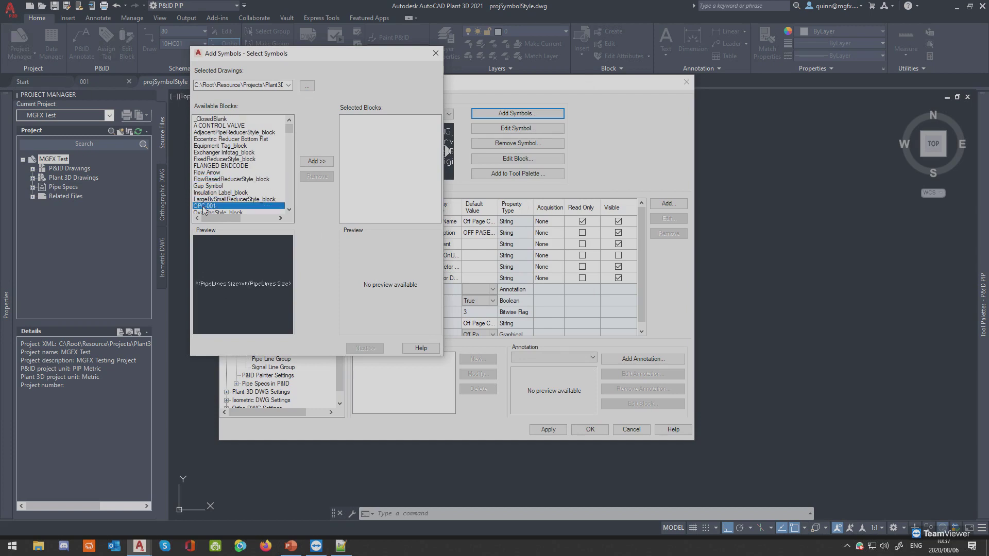
pyautogui.click(309, 163)
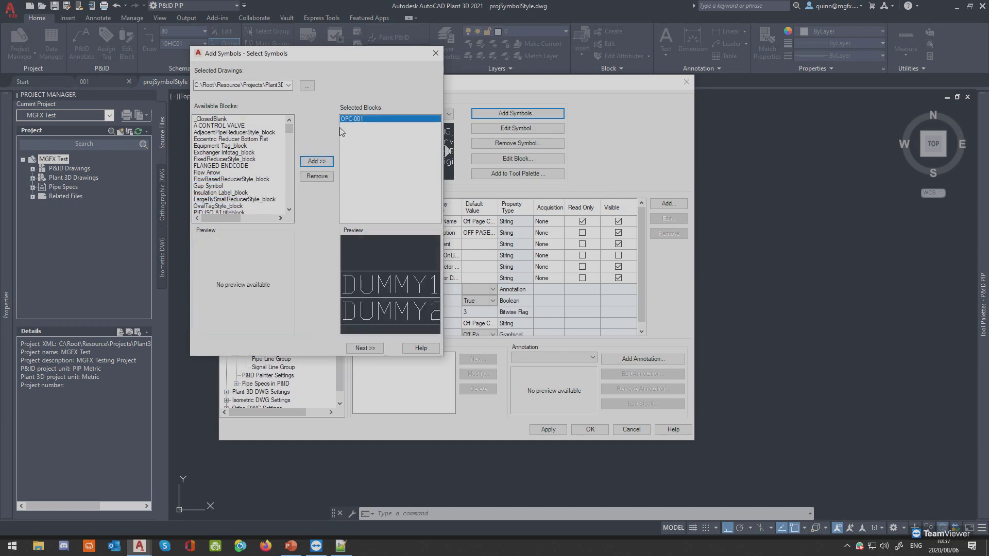
pyautogui.click(380, 349)
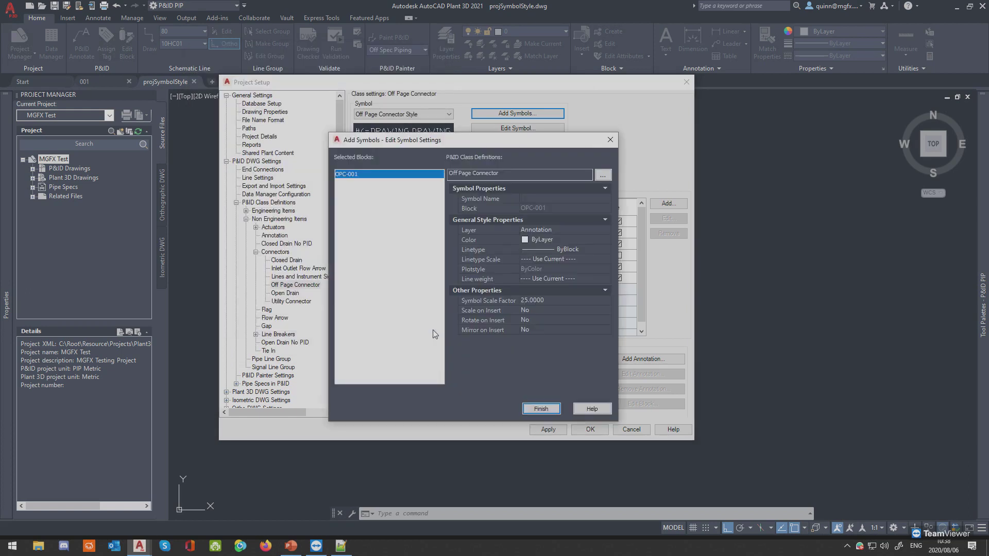
# Name the new symbol Off Page Connector and move the symbol settings dialog clear of the class settings.
pyautogui.click(551, 200)
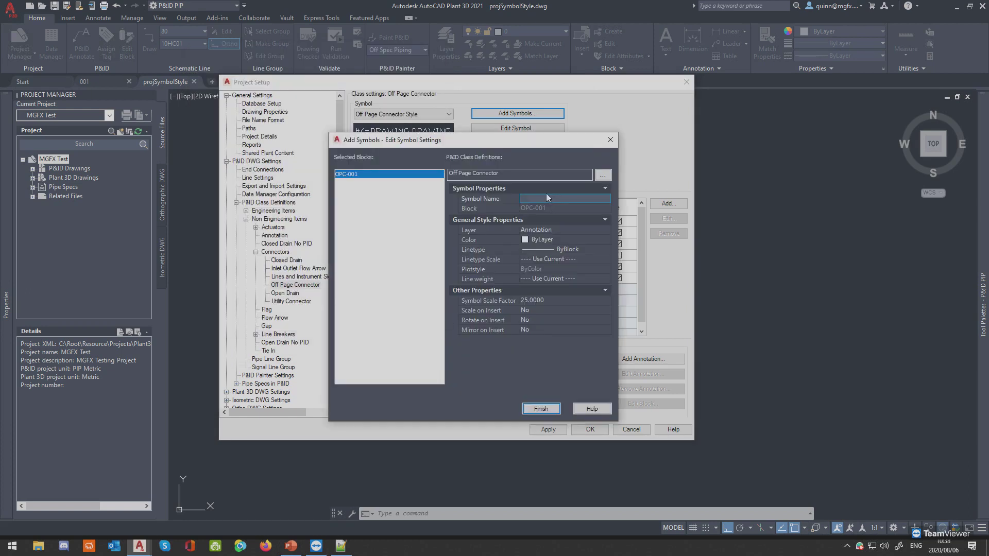
pyautogui.click(545, 200)
pyautogui.write('Off Page Connector')
pyautogui.moveTo(529, 142); pyautogui.dragTo(491, 211)
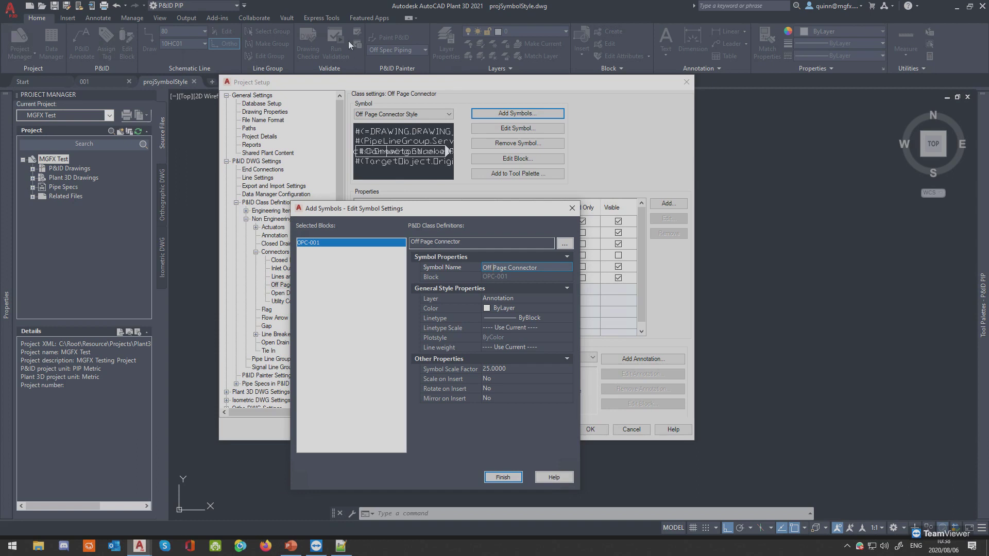
pyautogui.moveTo(411, 206); pyautogui.dragTo(402, 106)
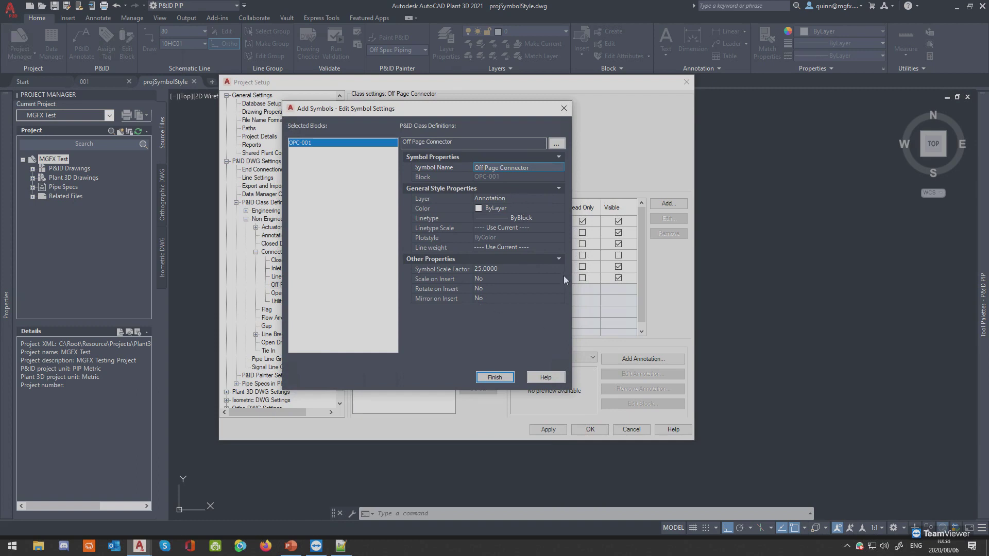
# Review the new symbol's scale factor, name, layer, color and linetype settings, and finish adding it to the Off Page Connector class.
pyautogui.moveTo(454, 113); pyautogui.dragTo(527, 188)
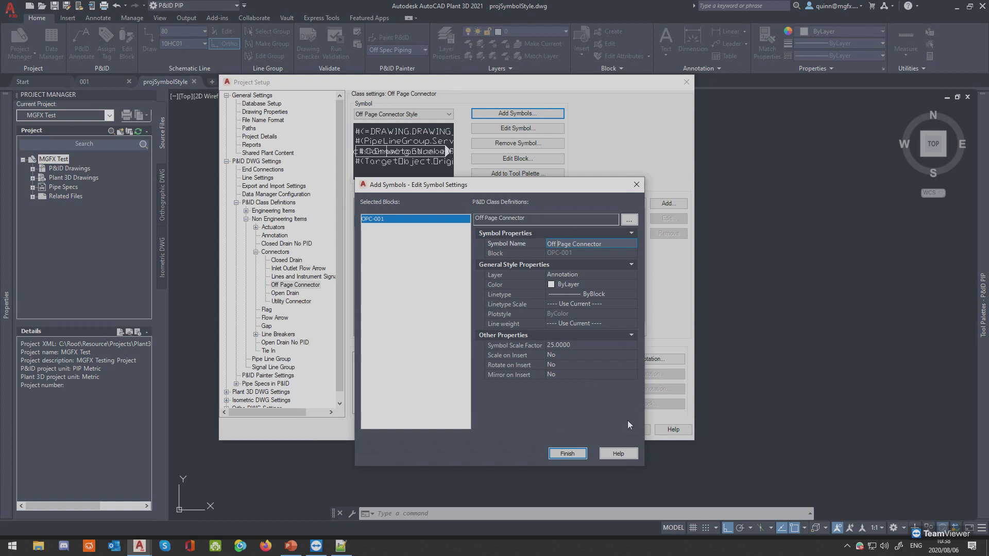
pyautogui.click(580, 345)
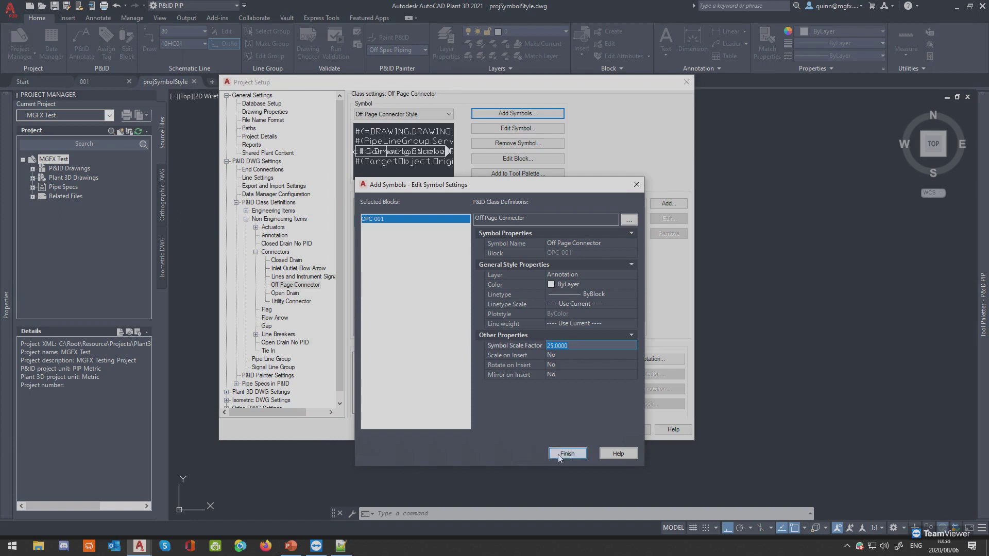
pyautogui.click(604, 242)
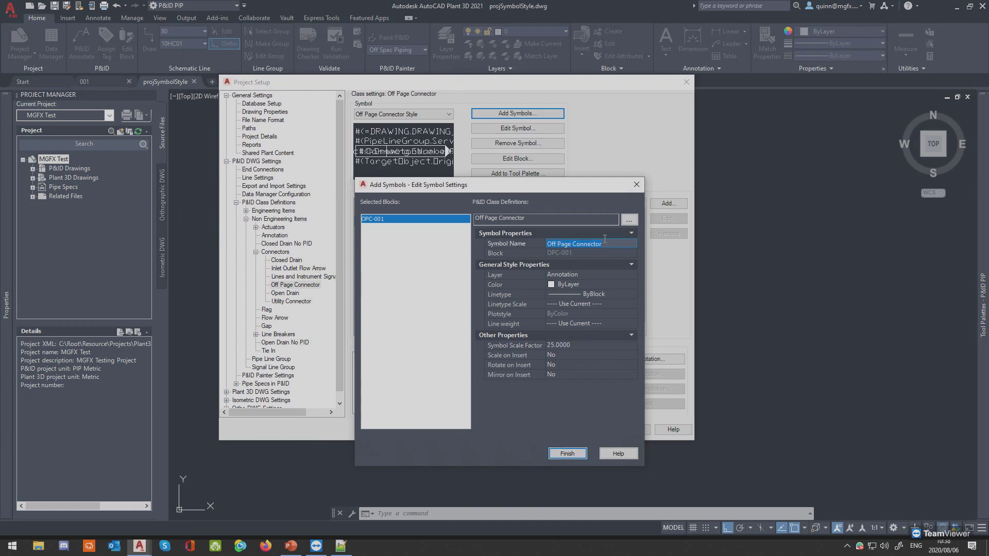
pyautogui.click(602, 275)
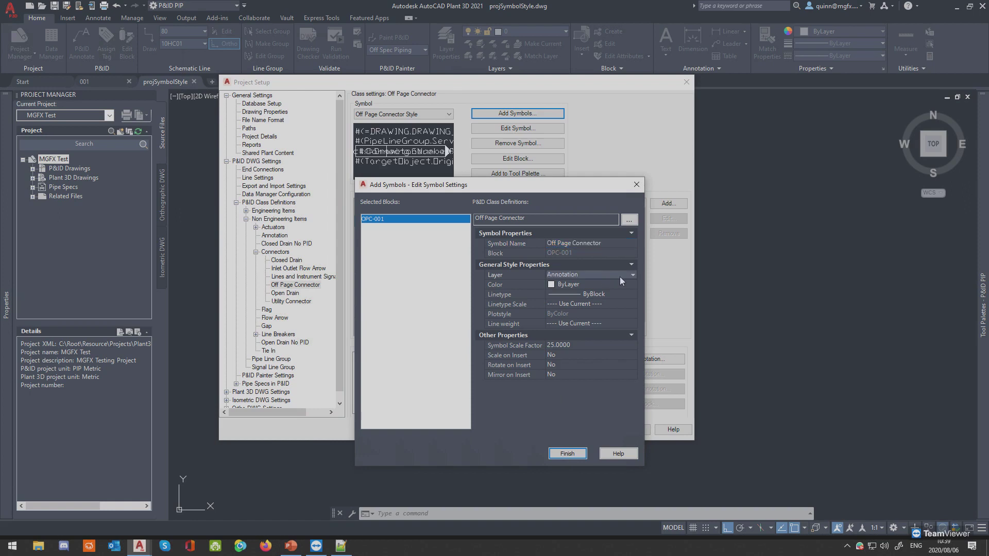
pyautogui.click(622, 283)
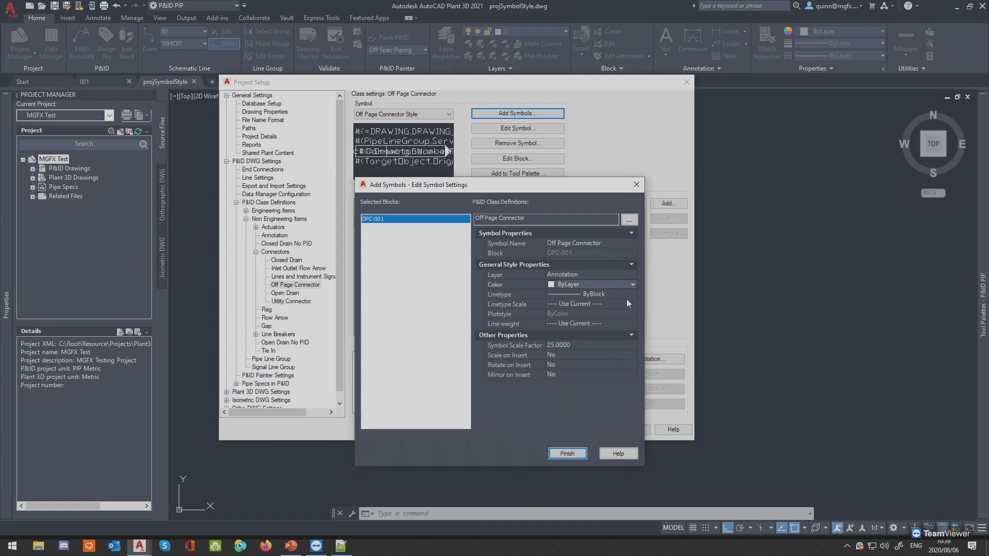
pyautogui.click(625, 294)
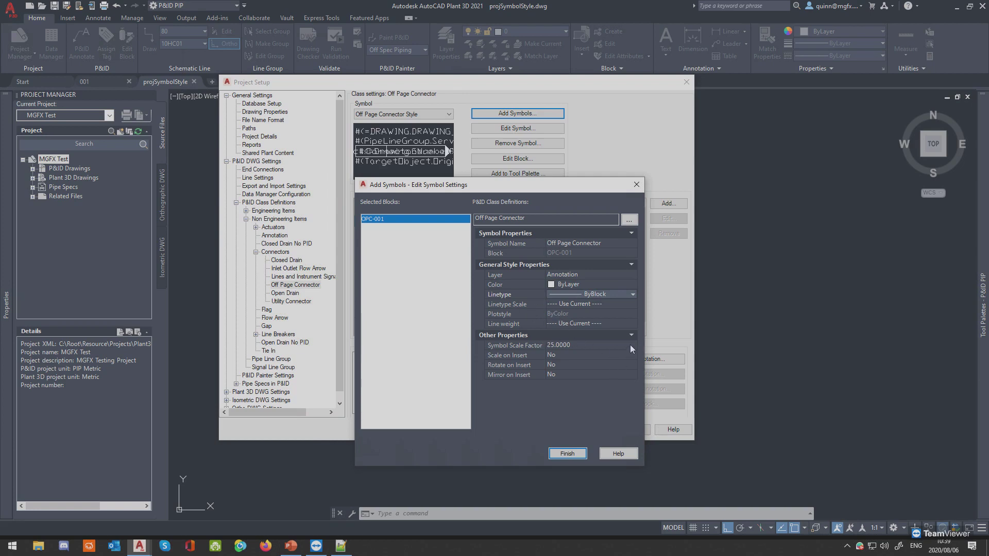
pyautogui.click(566, 454)
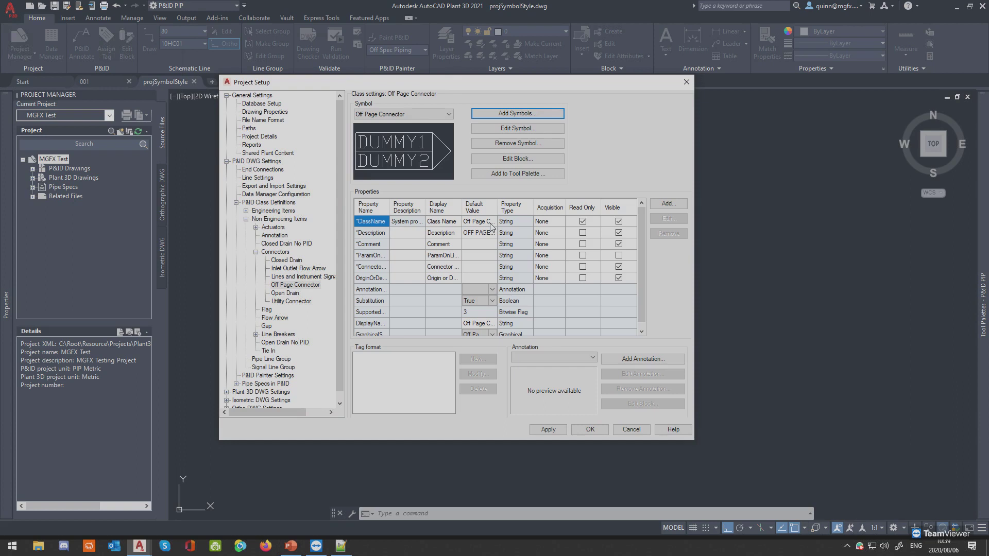
# Open the new symbol's block for editing and assign the General drawing property DWG Number to the DUMMY1 attribute.
pyautogui.click(529, 159)
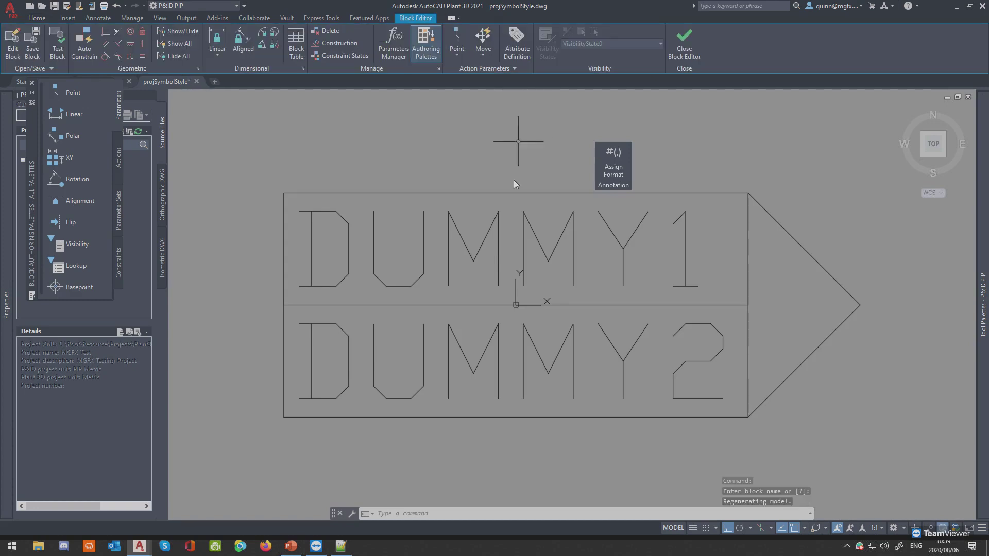
pyautogui.scroll(-2, 620, 326)
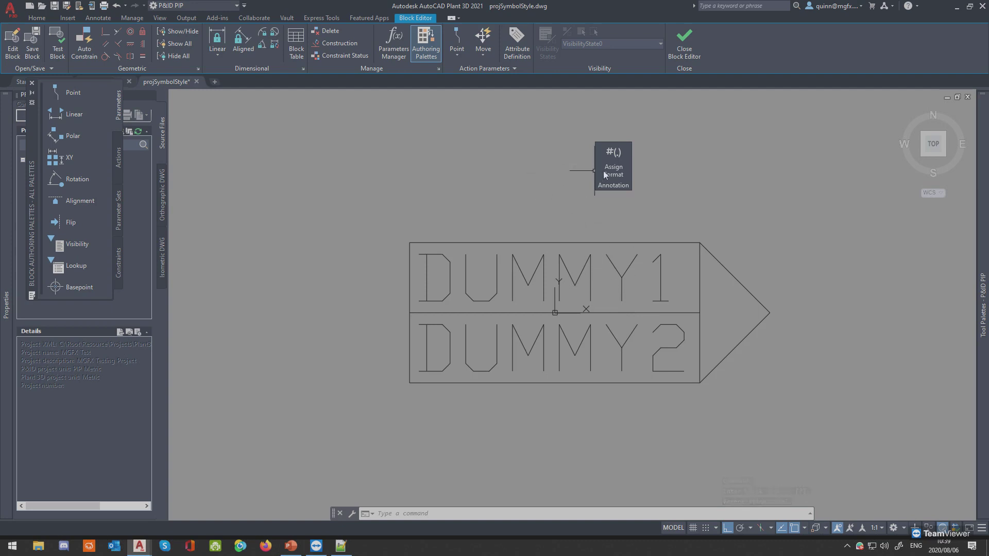
pyautogui.click(614, 156)
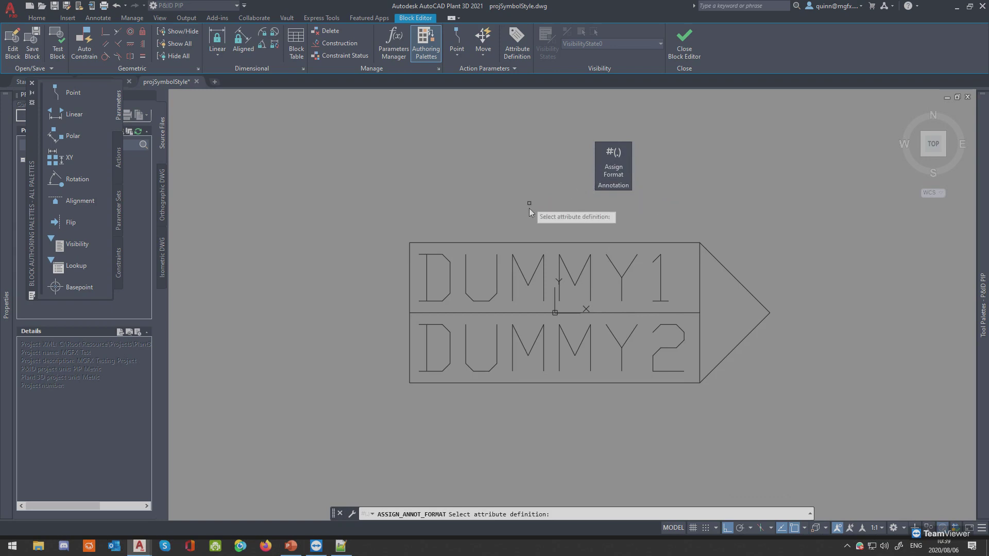
pyautogui.click(523, 277)
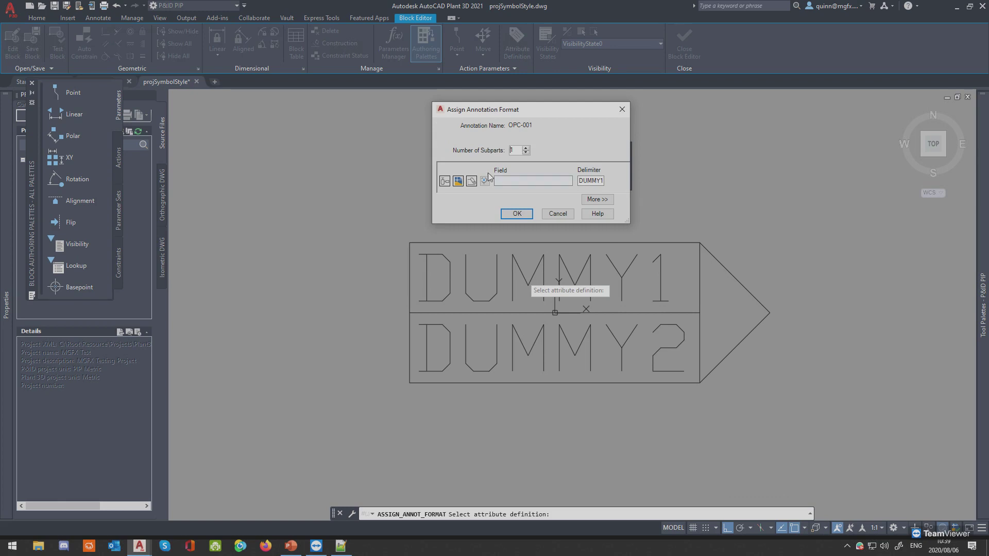
pyautogui.click(444, 181)
pyautogui.click(457, 181)
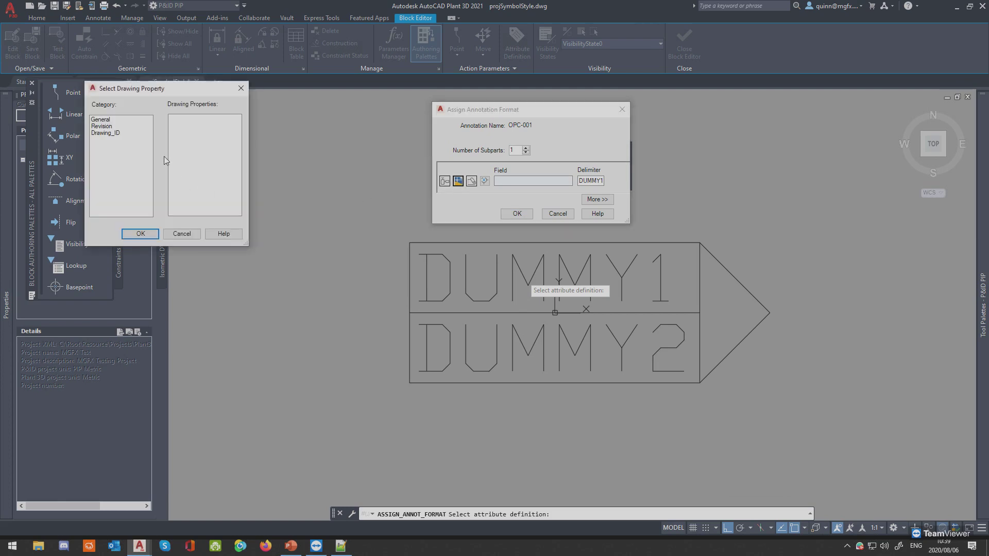
pyautogui.click(110, 133)
pyautogui.click(108, 126)
pyautogui.click(106, 120)
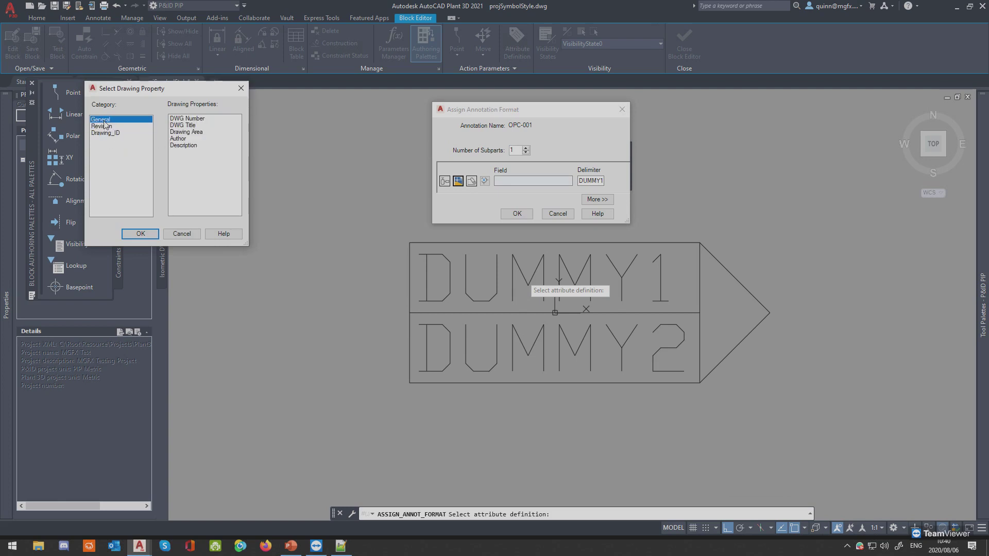
pyautogui.click(222, 120)
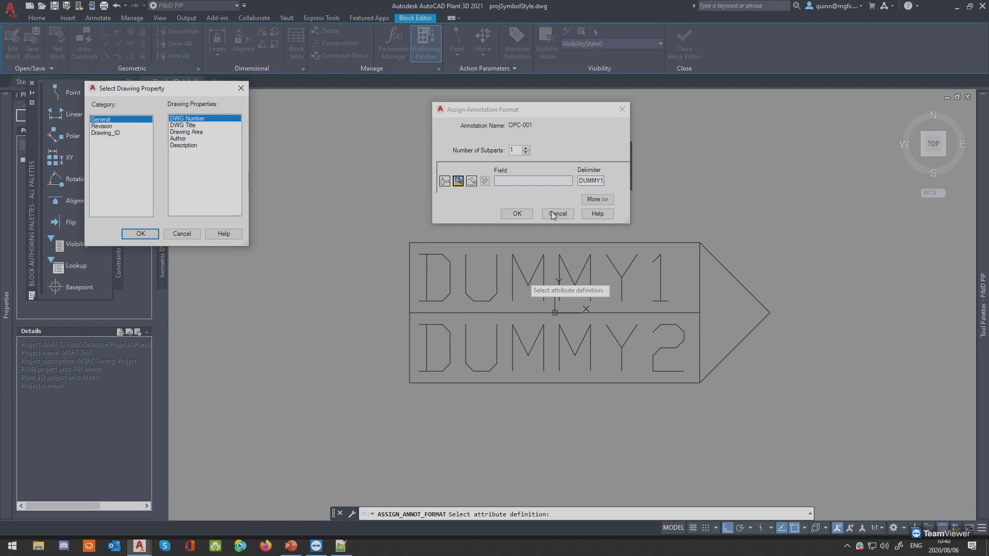
pyautogui.click(140, 234)
pyautogui.click(517, 214)
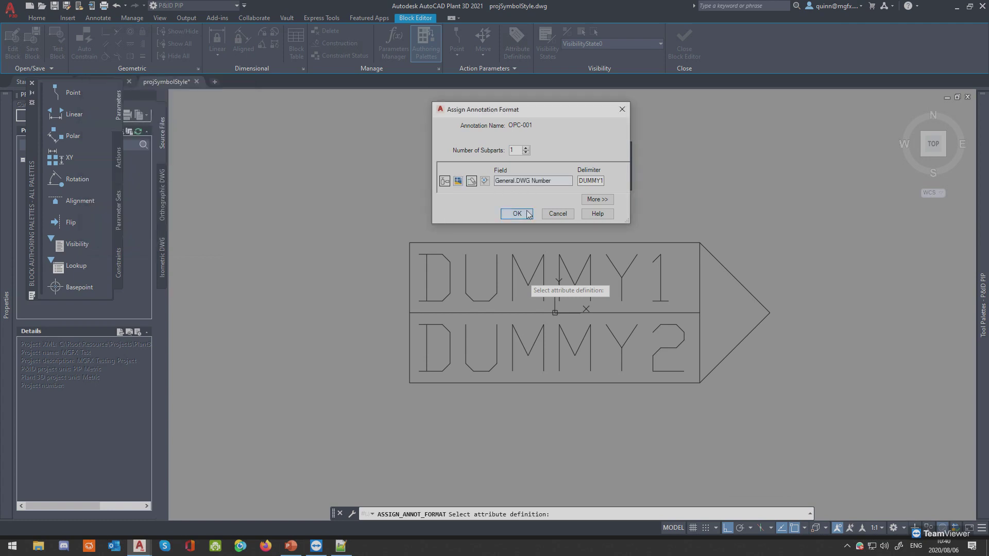
# Remove the DUMMY1 delimiter from the annotation format of the block's upper attribute.
pyautogui.scroll(-5, 397, 270)
pyautogui.scroll(2, 502, 307)
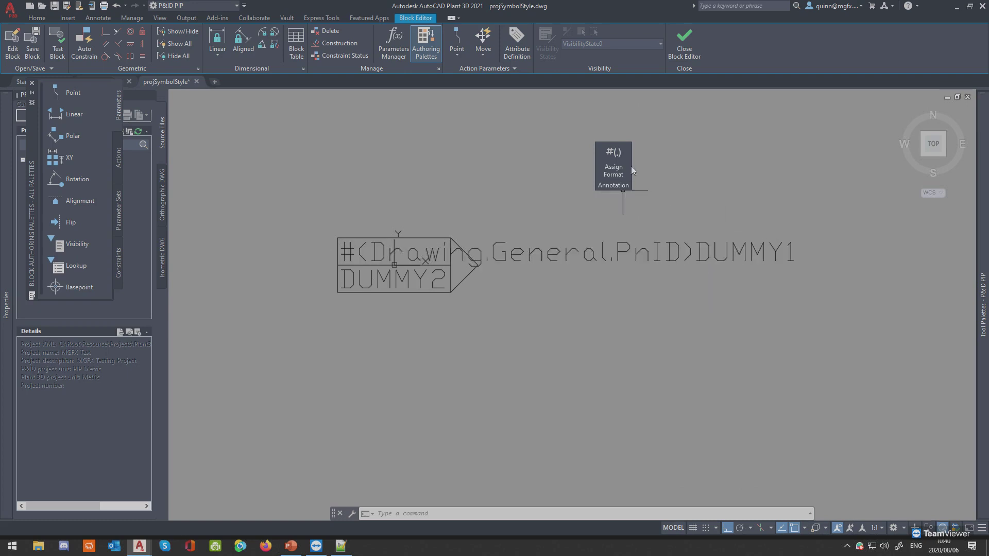
pyautogui.click(616, 153)
pyautogui.click(513, 255)
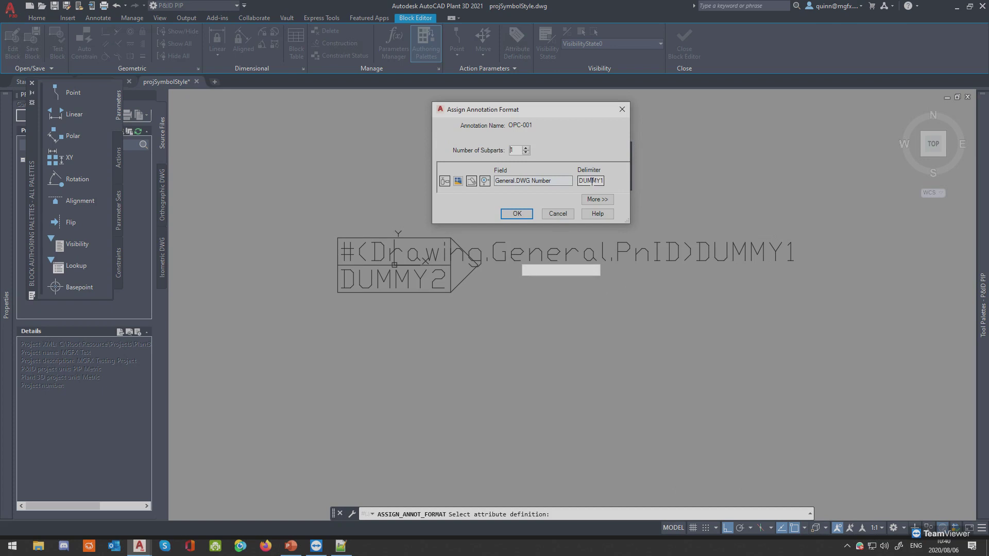
pyautogui.doubleClick(592, 181)
pyautogui.press('BackSpace')
pyautogui.click(517, 213)
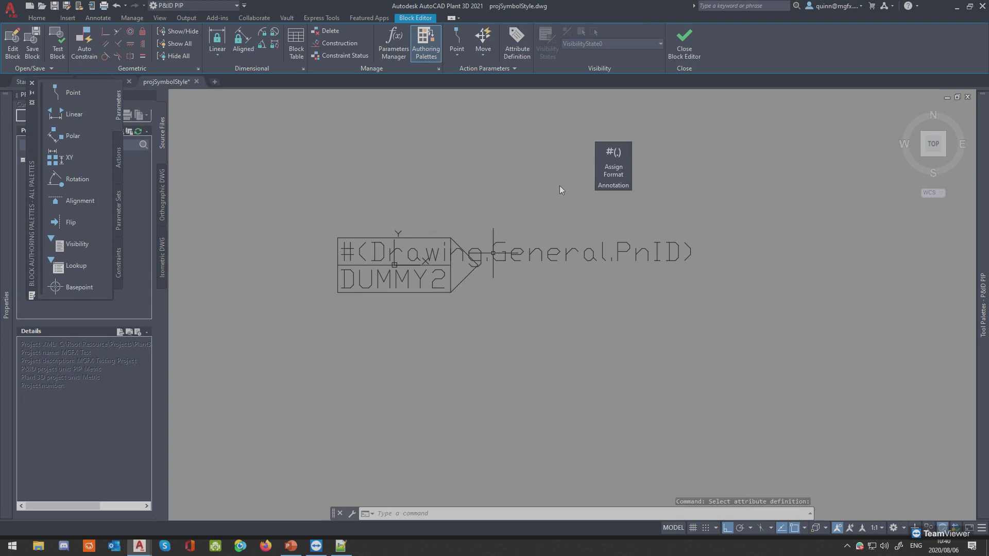
# Consult the Connectors slide in PowerPoint and change the upper attribute's tag to #(=Drawing.General.PnID) in the block editor.
pyautogui.scroll(2, 382, 254)
pyautogui.moveTo(357, 251); pyautogui.dragTo(364, 261, button='middle')
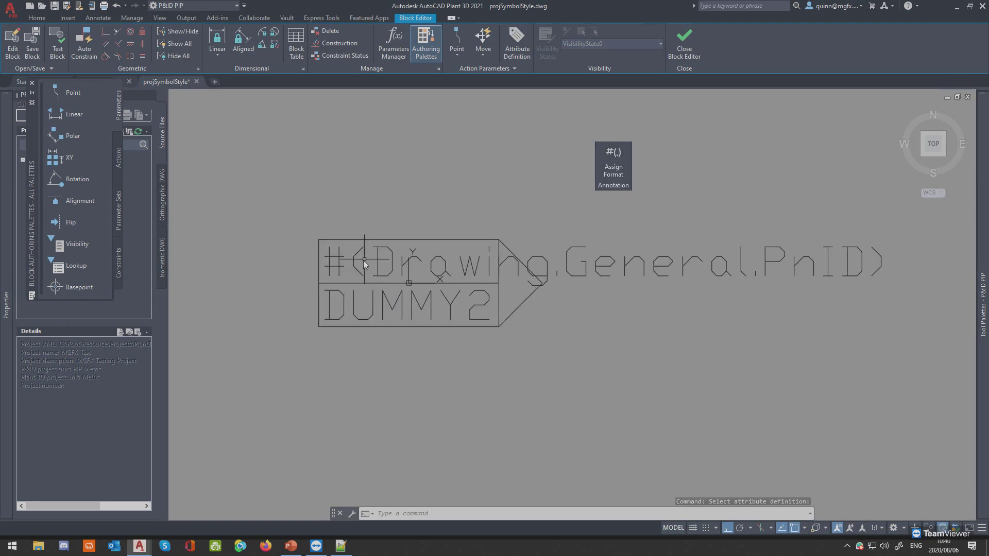
pyautogui.hotkey('alt', 'Tab')
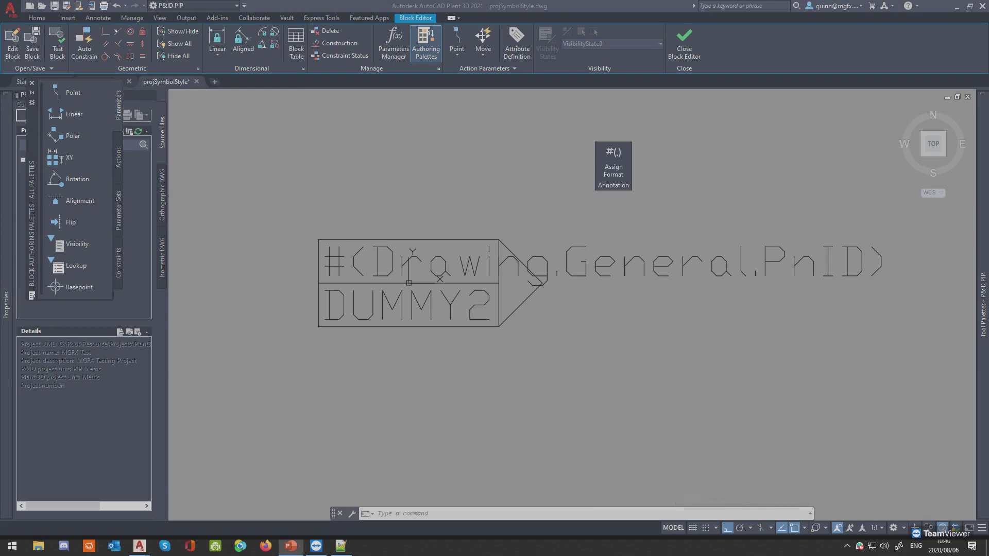
pyautogui.hotkey('shift', 'F5')
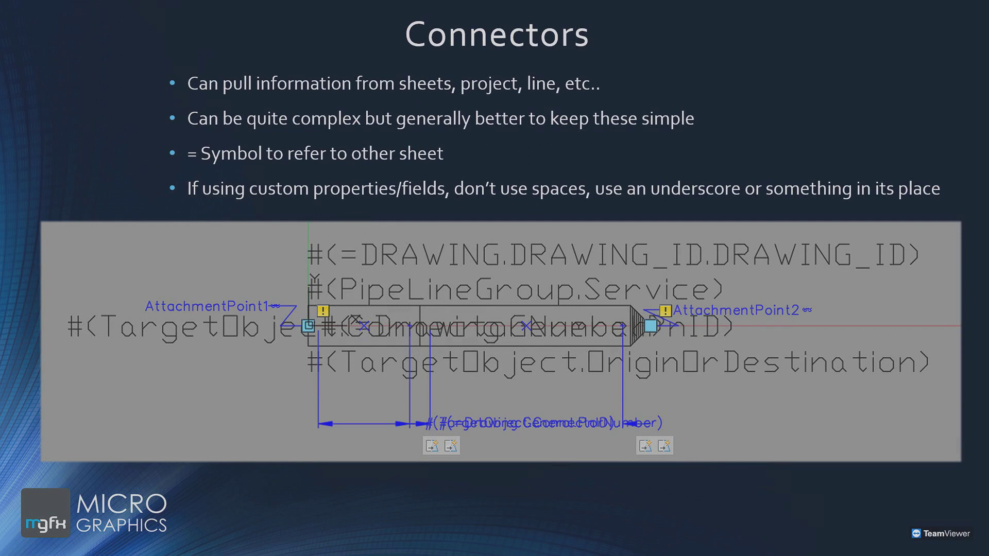
pyautogui.hotkey('alt', 'Tab')
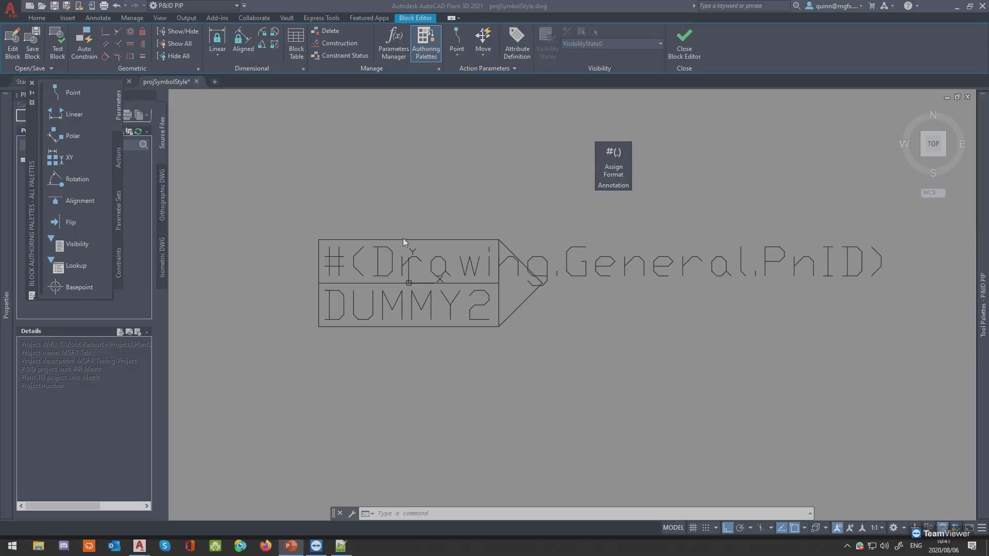
pyautogui.doubleClick(377, 264)
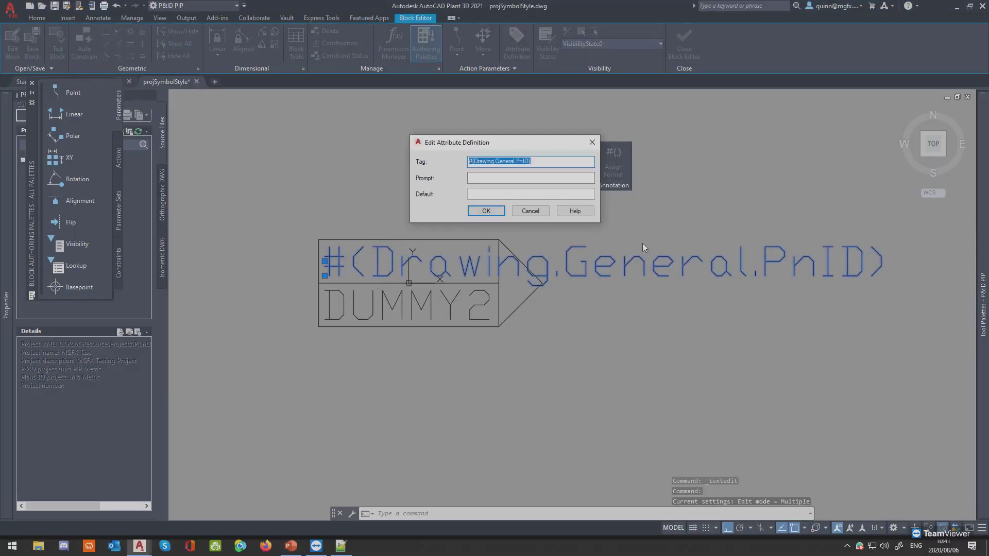
pyautogui.click(475, 164)
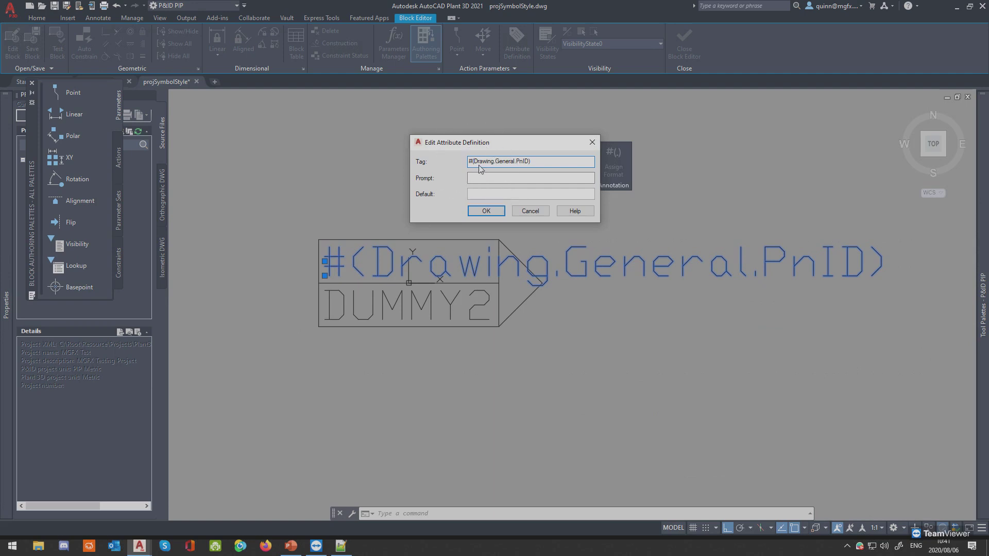
pyautogui.write('=')
pyautogui.click(487, 212)
pyautogui.scroll(-2, 443, 263)
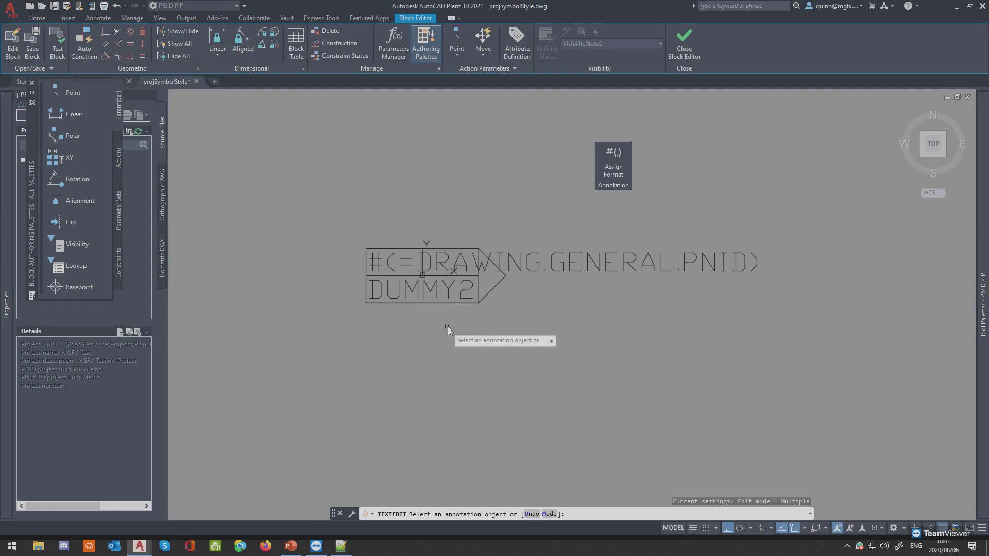
pyautogui.press('Escape')
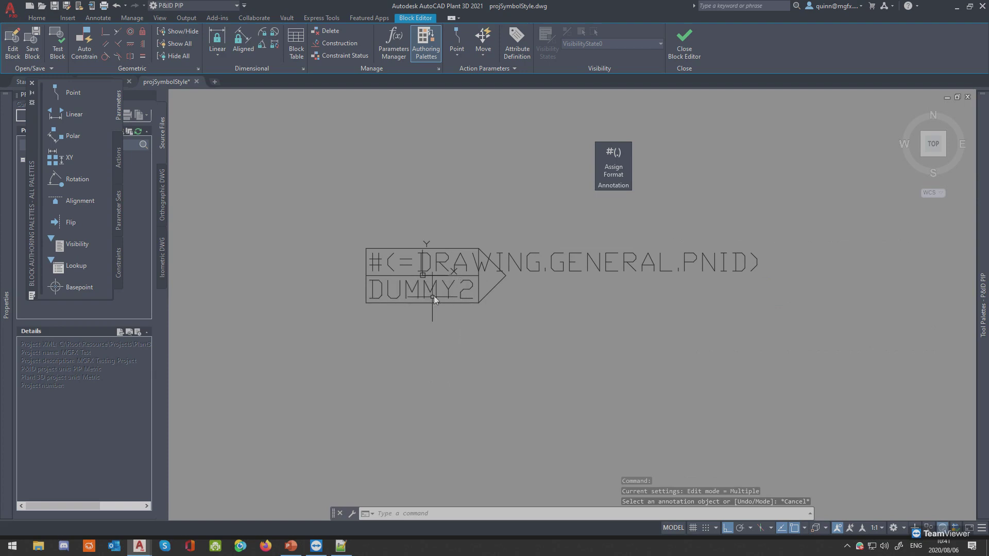
# Assign the Off Page Connector class's Description property to the DUMMY2 attribute, using the target object's property.
pyautogui.click(604, 170)
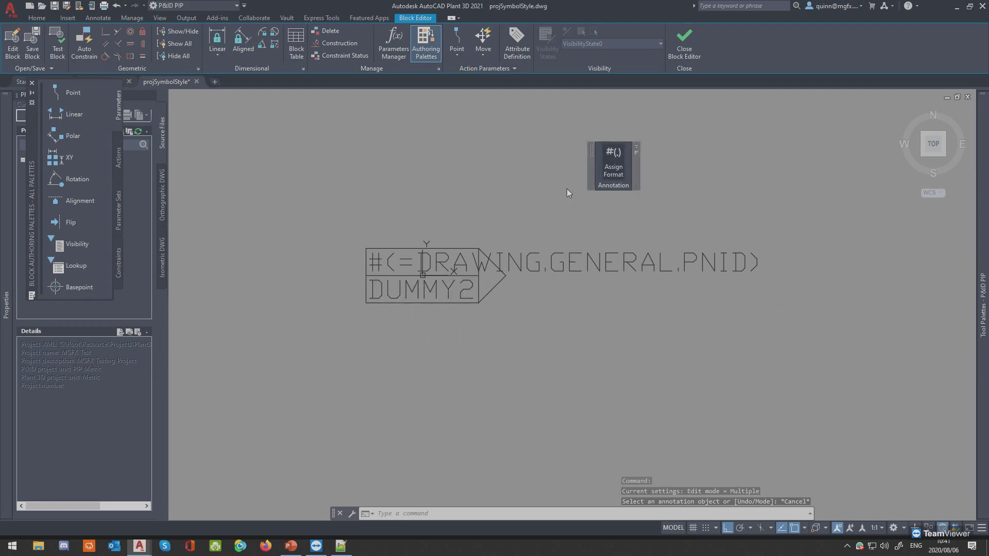
pyautogui.click(431, 285)
pyautogui.click(444, 181)
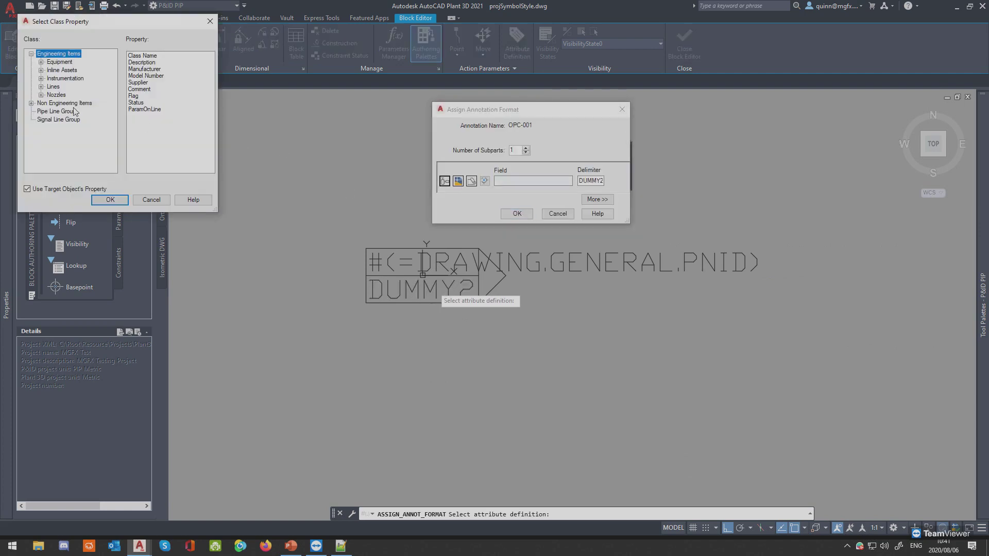
pyautogui.click(62, 103)
pyautogui.click(32, 103)
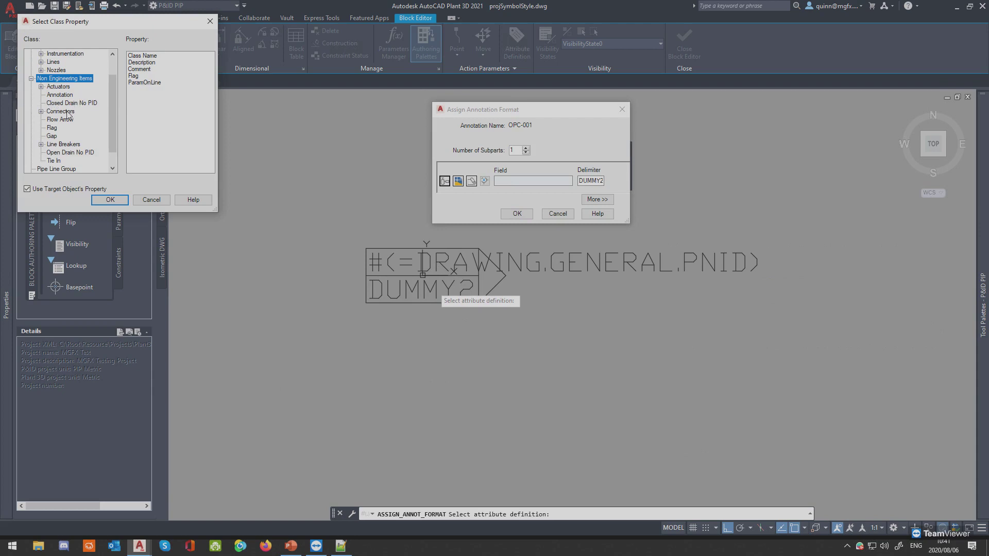
pyautogui.click(57, 112)
pyautogui.click(41, 112)
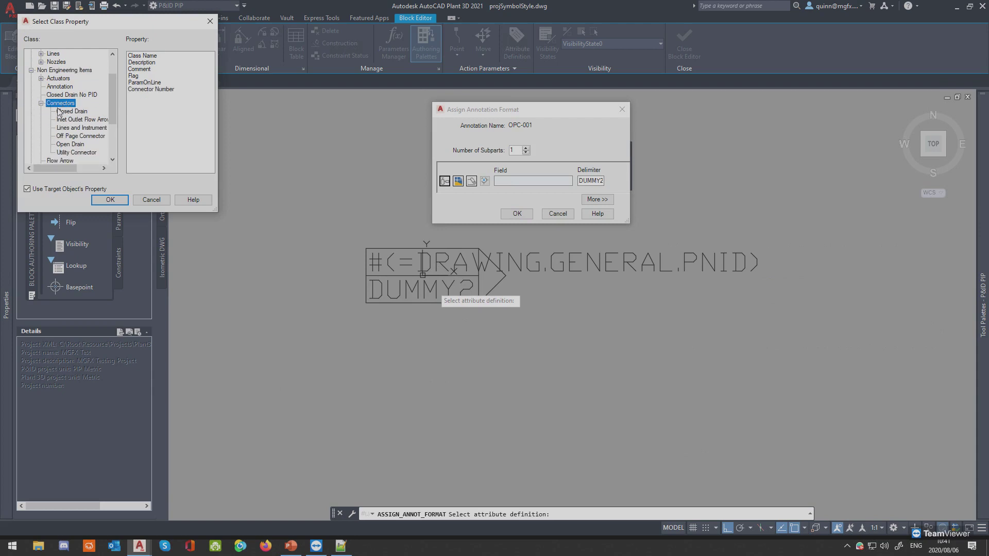
pyautogui.click(74, 137)
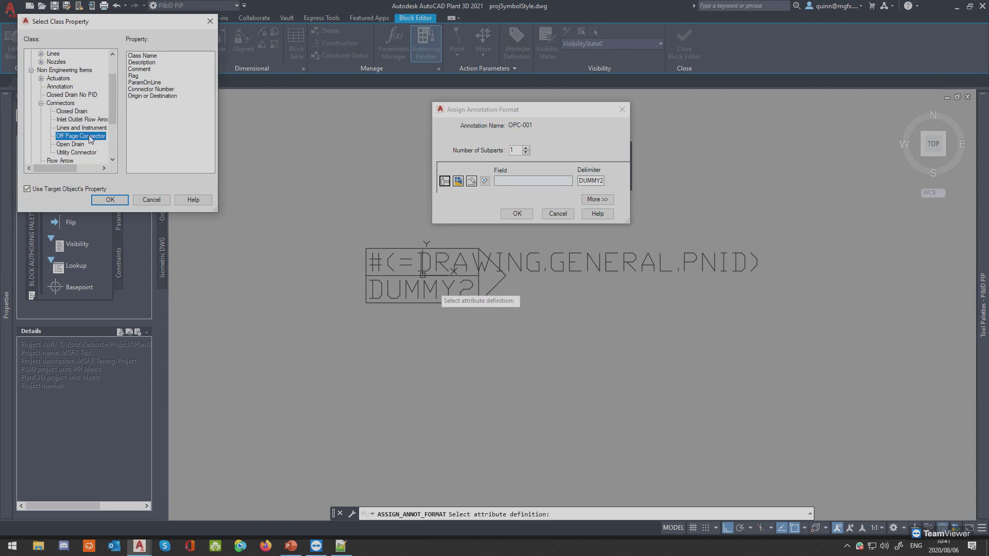
pyautogui.click(147, 63)
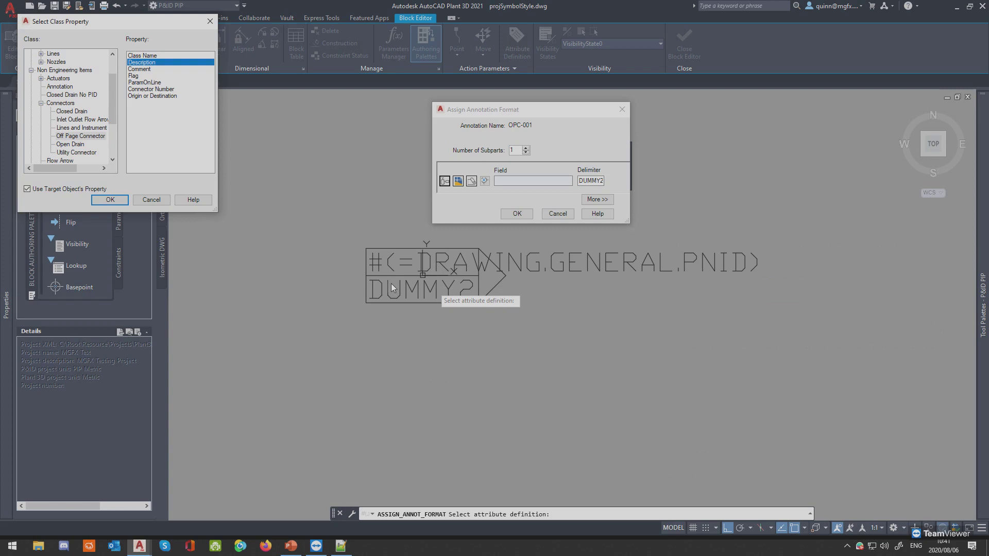
pyautogui.click(110, 199)
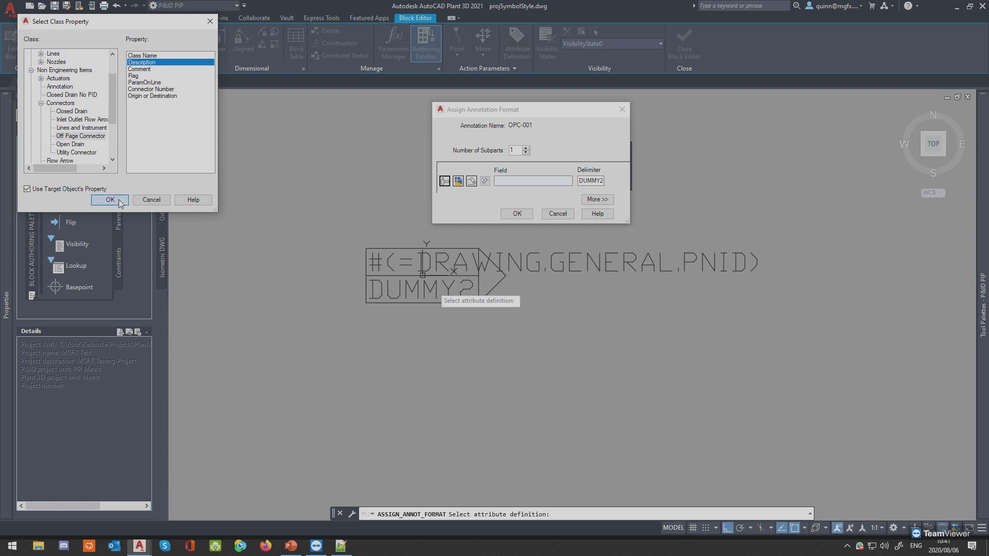
pyautogui.click(526, 215)
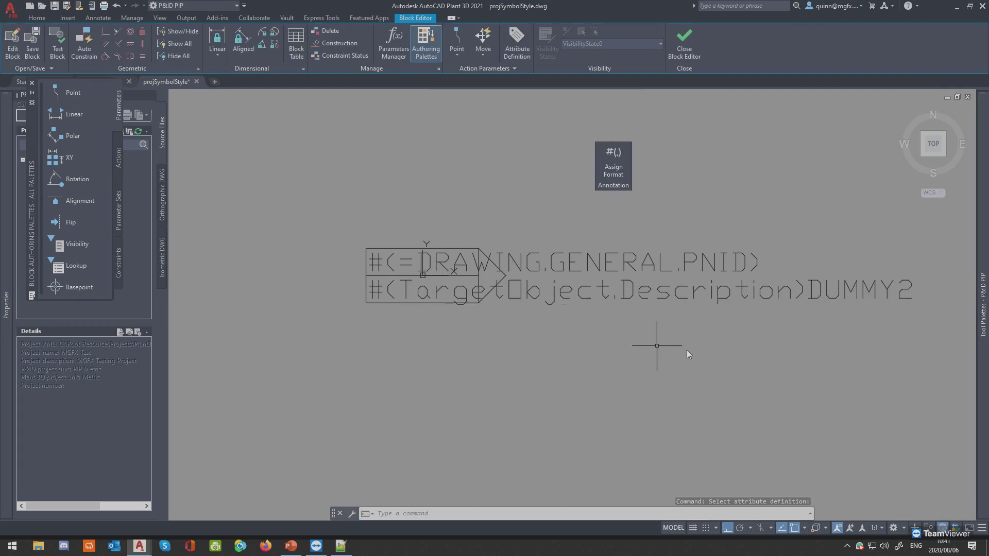
# Remove the DUMMY2 delimiter from the annotation format of the block's lower attribute and save the block.
pyautogui.click(717, 290)
pyautogui.click(620, 162)
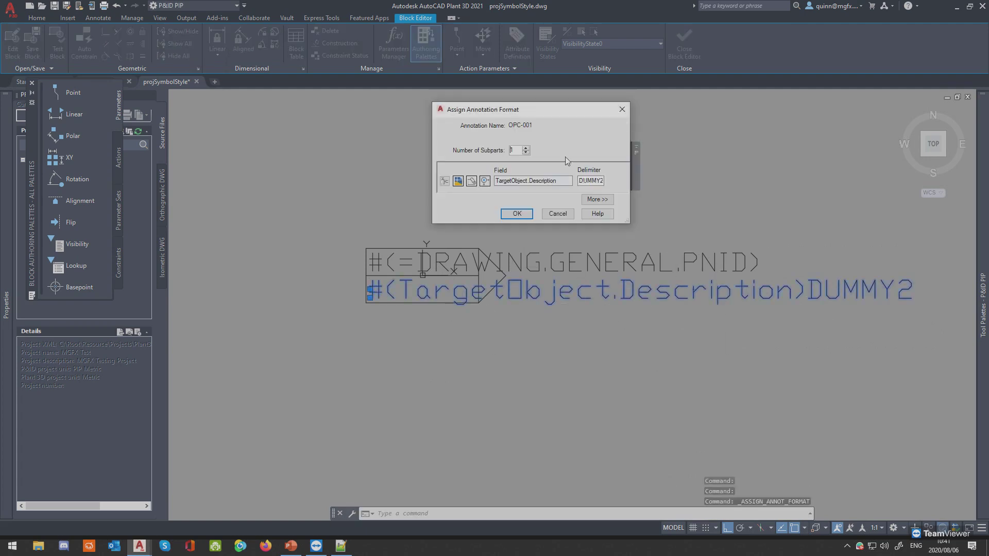
pyautogui.click(517, 213)
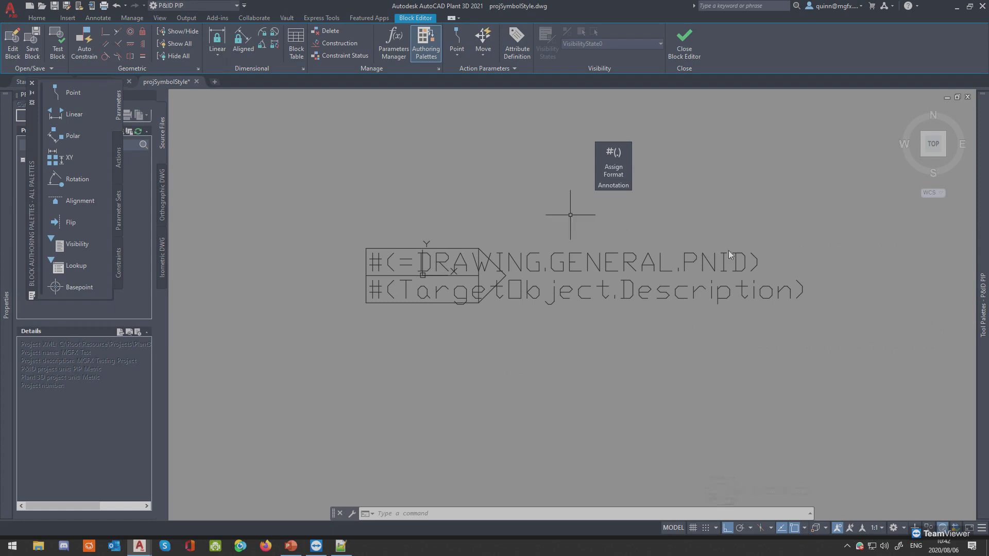
pyautogui.click(691, 54)
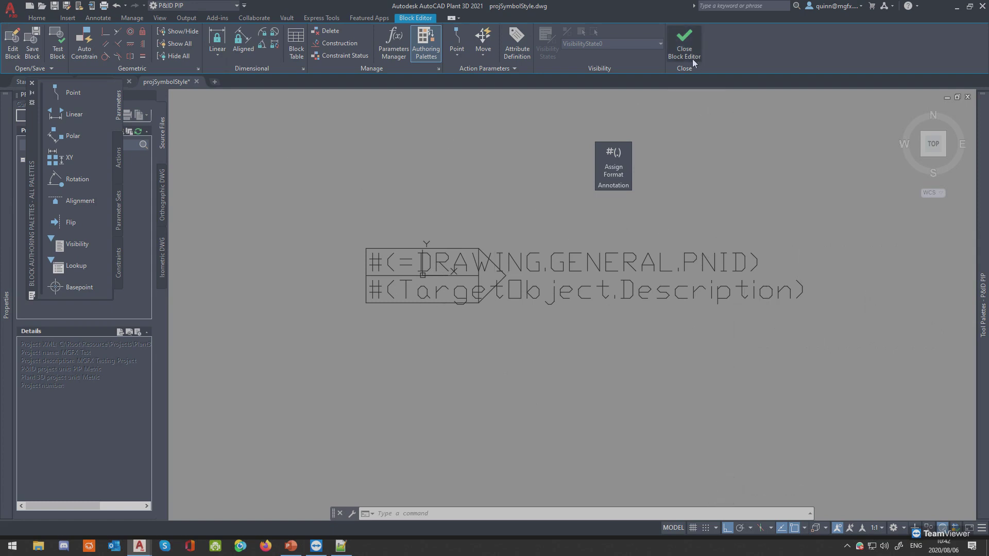
pyautogui.click(512, 251)
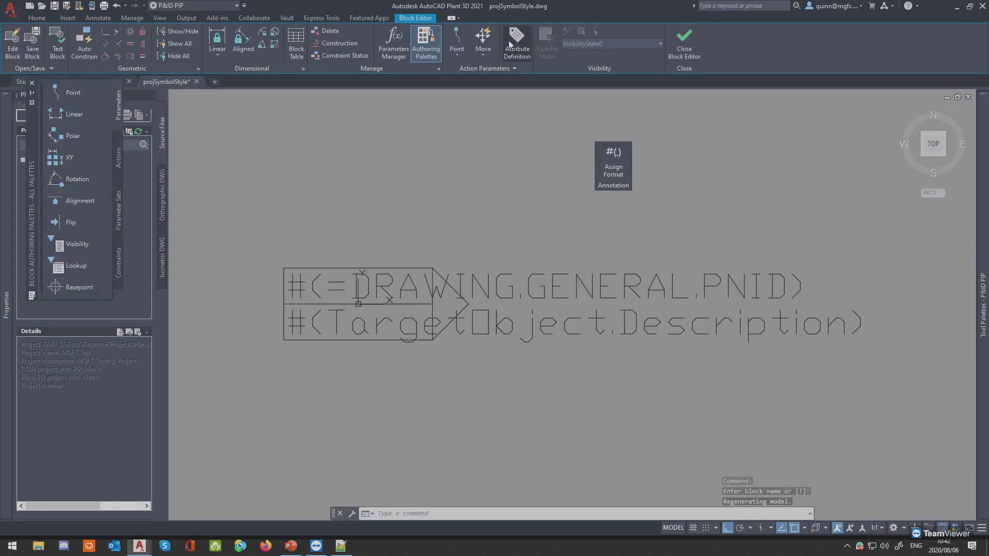
# Add two point parameters to the block, one at the middle of its left edge and one at the arrow tip.
pyautogui.click(457, 42)
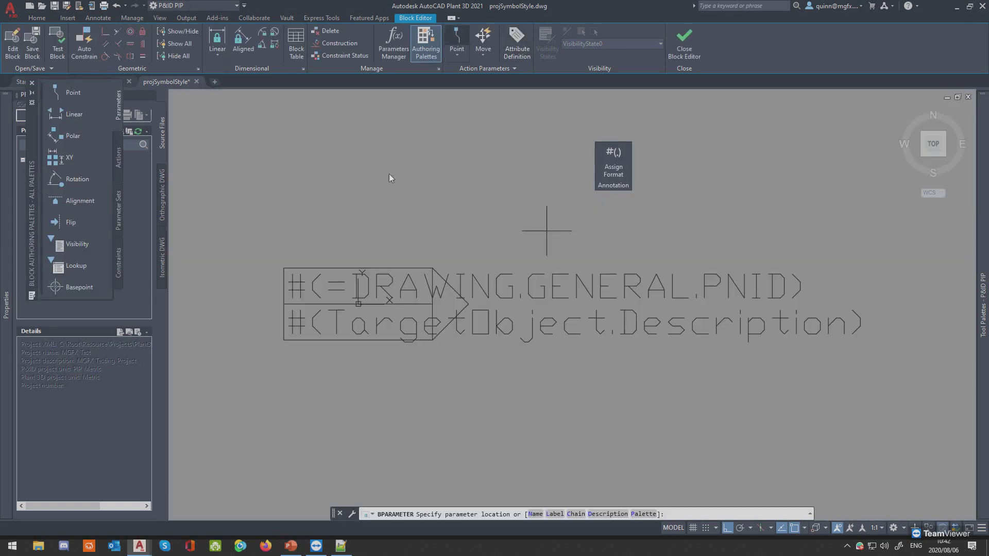
pyautogui.click(281, 303)
pyautogui.click(241, 307)
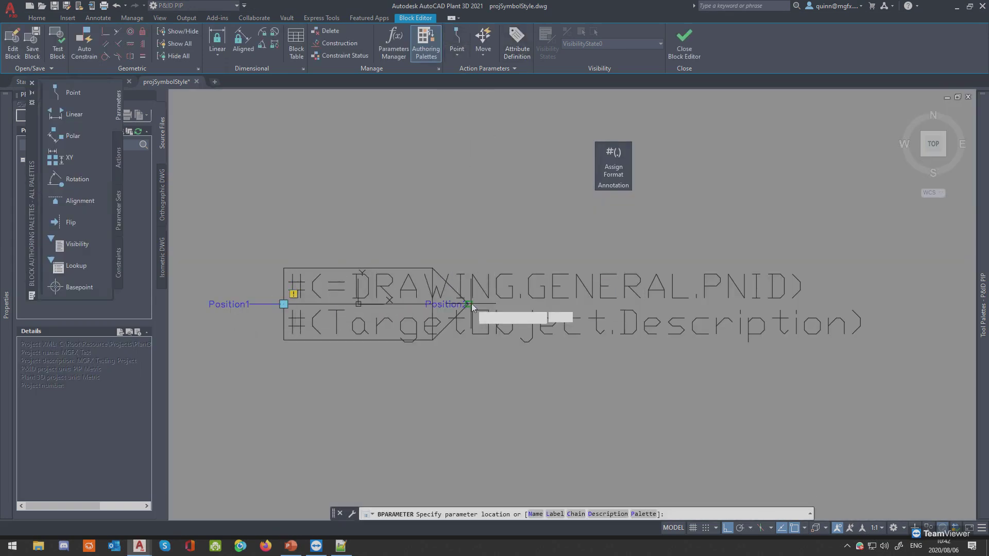
pyautogui.press('Return')
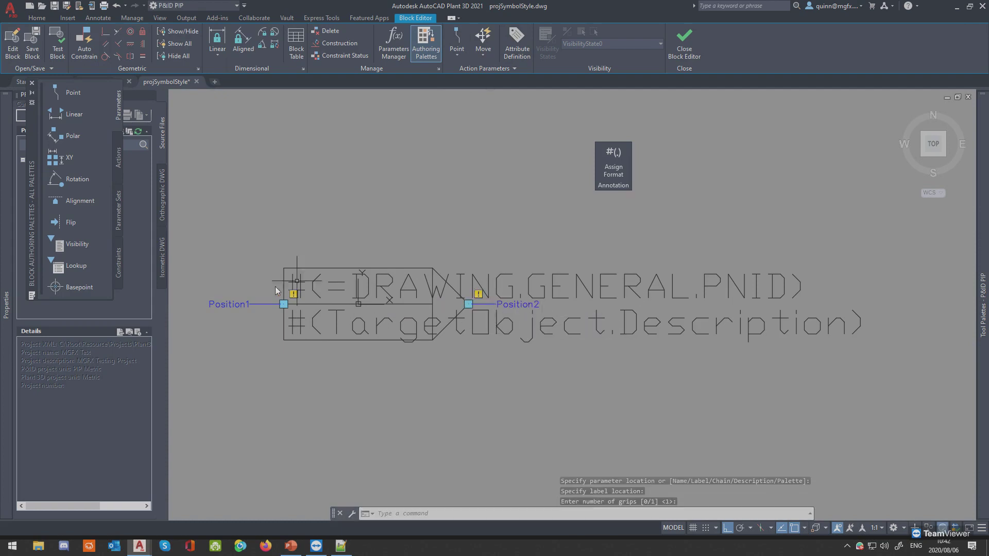
# Copy the name AttachmentPoint1 from the Notepad++ notes and set it as the position name of the left point parameter.
pyautogui.click(341, 546)
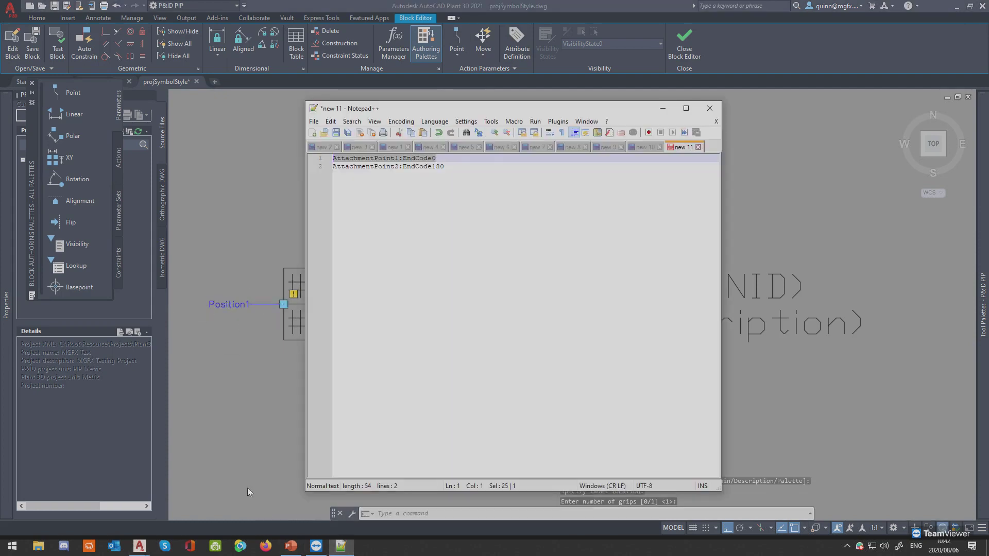
pyautogui.moveTo(399, 158); pyautogui.dragTo(259, 159)
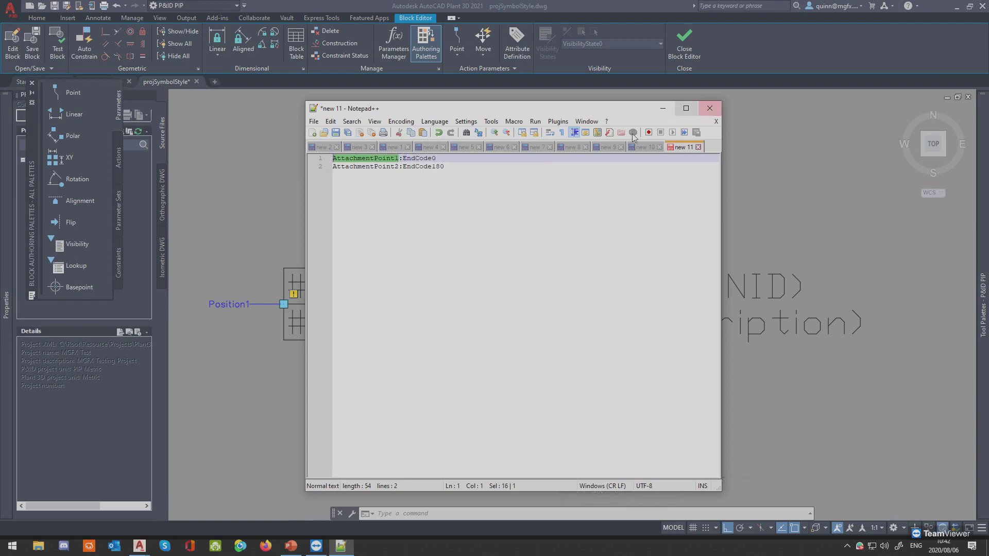
pyautogui.click(662, 108)
pyautogui.doubleClick(233, 313)
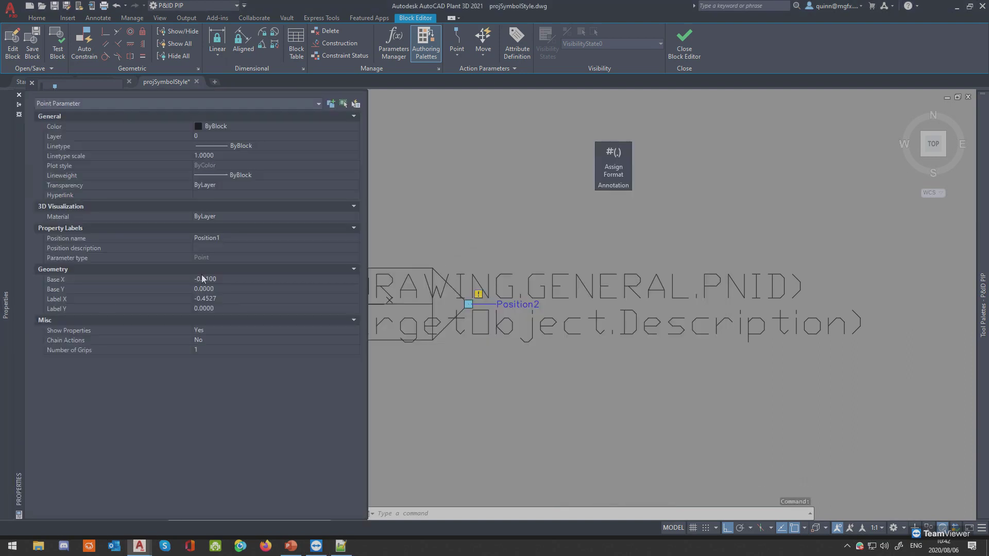
pyautogui.click(218, 239)
pyautogui.write('AttachmentPoint1')
pyautogui.click(452, 212)
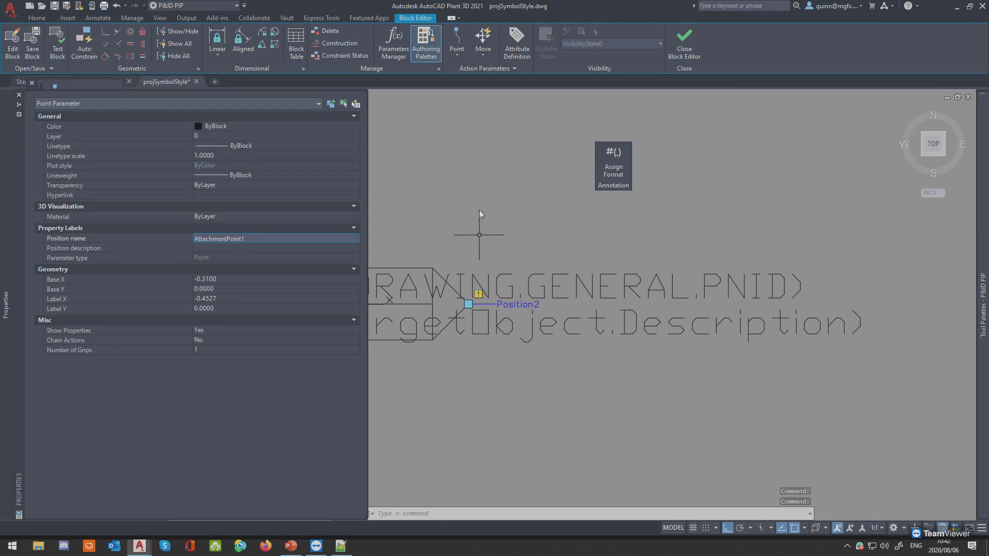
pyautogui.click(480, 234)
pyautogui.press('Escape')
pyautogui.press('Escape')
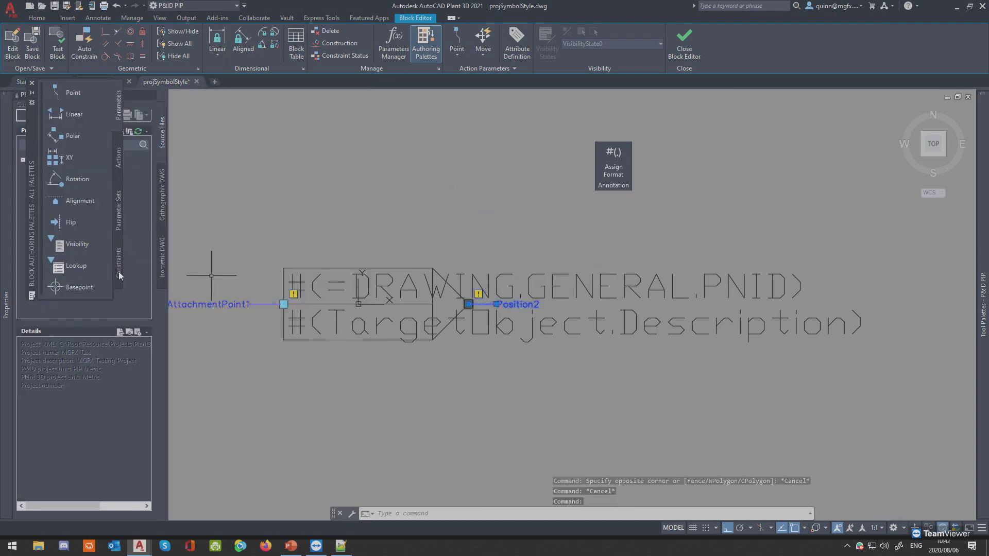
# Set the position name of the point parameter at the arrow tip to AttachmentPoint2.
pyautogui.moveTo(3, 299)
pyautogui.click(239, 238)
pyautogui.press('BackSpace')
pyautogui.write('2')
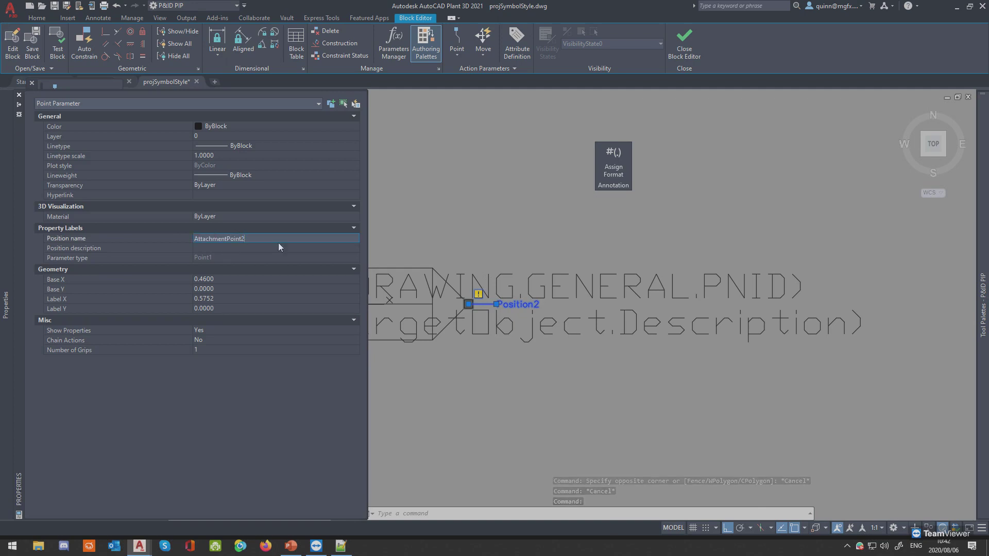
pyautogui.doubleClick(470, 171)
pyautogui.press('Escape')
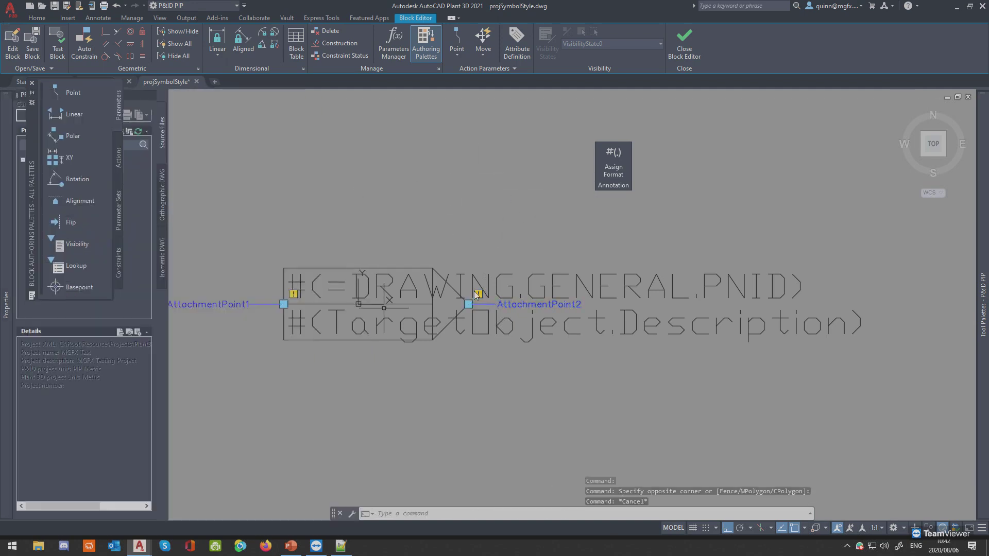
# Close the block editor with the changes saved and return to the Off Page Connector class settings.
pyautogui.moveTo(509, 282); pyautogui.dragTo(564, 264, button='middle')
pyautogui.click(684, 46)
pyautogui.click(485, 251)
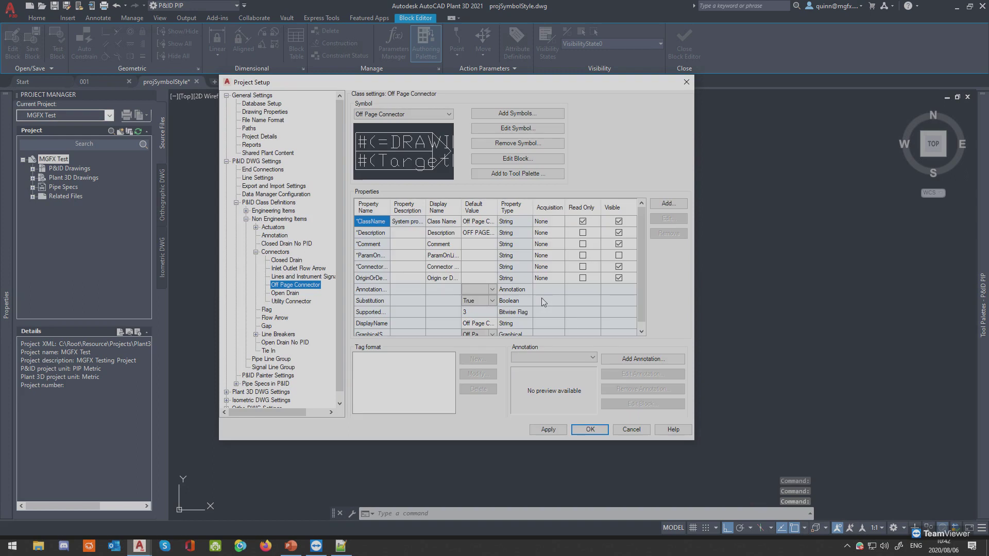
# Add the Off Page Connector symbol to the tool palette and accept the project setup.
pyautogui.click(597, 430)
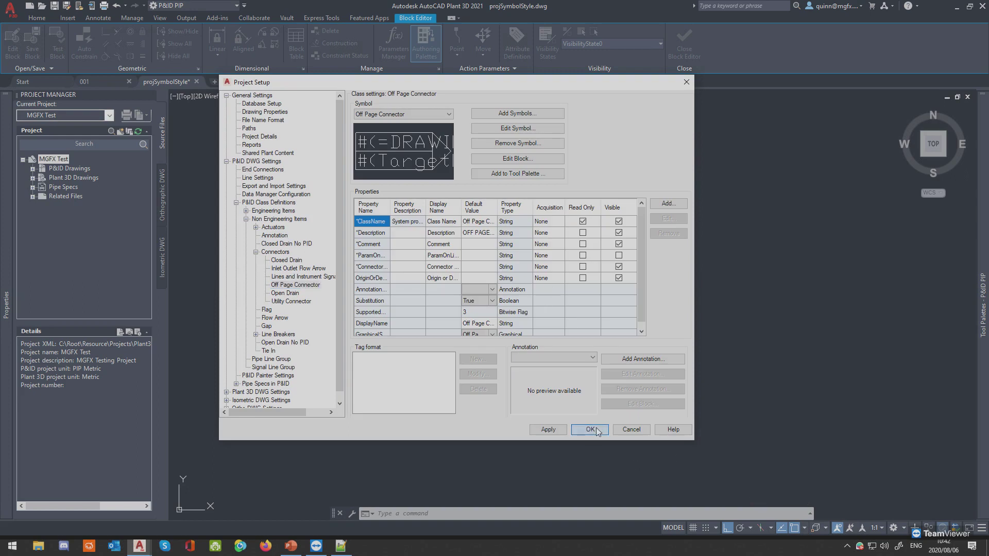
pyautogui.click(527, 174)
pyautogui.click(531, 287)
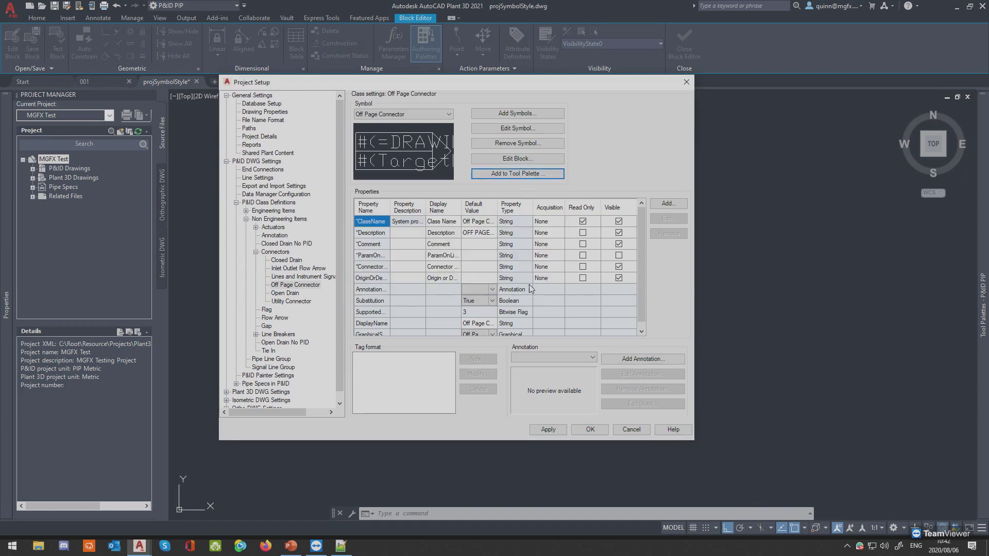
pyautogui.click(591, 430)
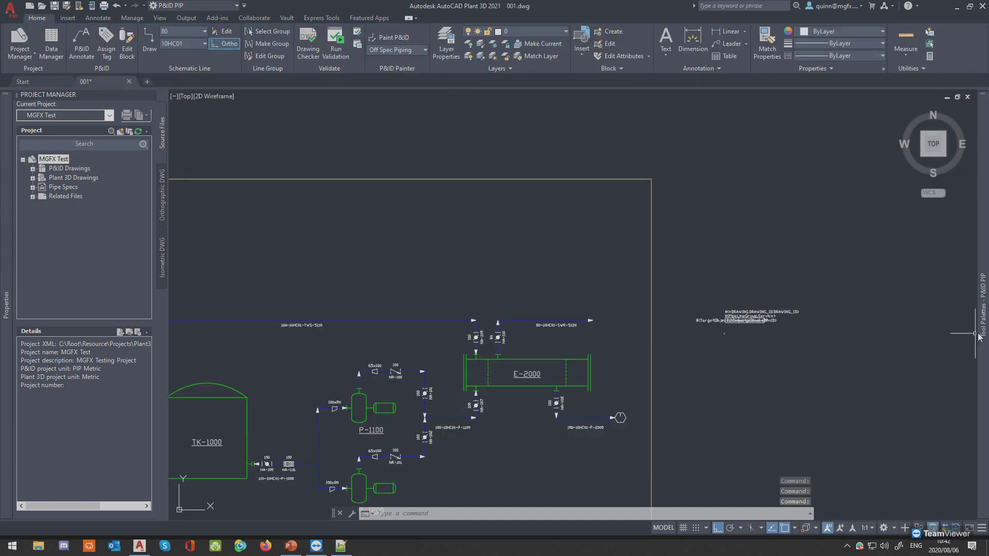
# Insert the new off-page connector at the end of line 80-10HC01-SWR-5120 in drawing 001.
pyautogui.moveTo(983, 330)
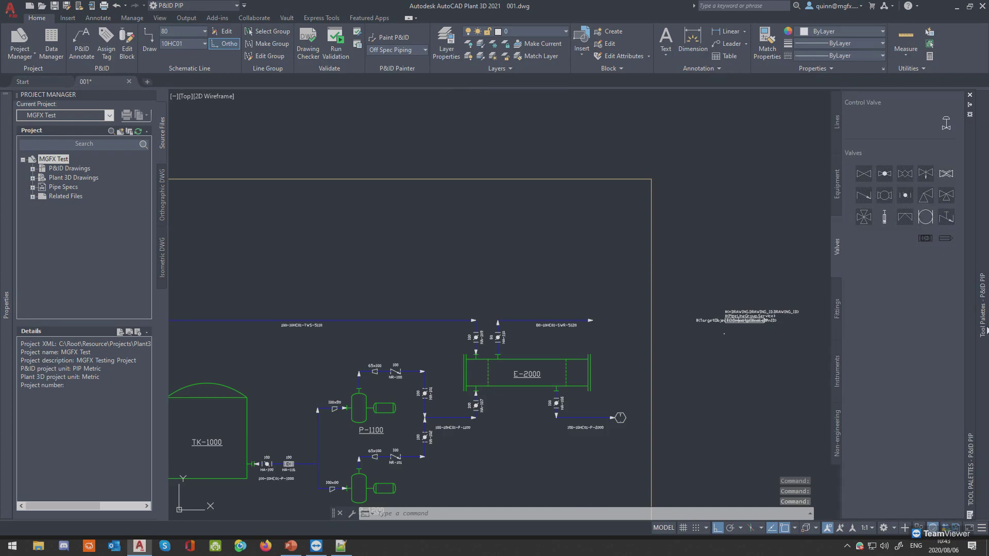
pyautogui.click(947, 239)
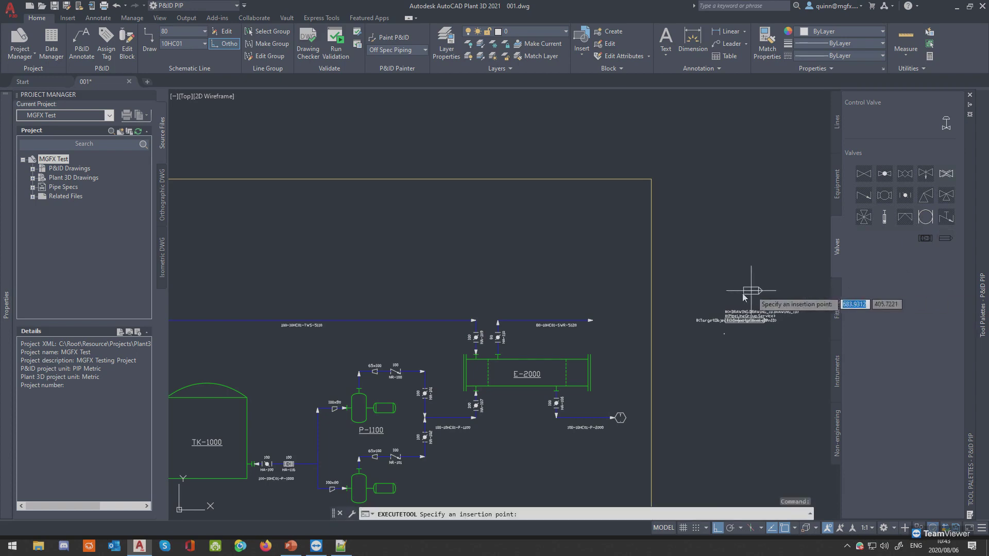
pyautogui.scroll(5, 599, 325)
pyautogui.click(582, 316)
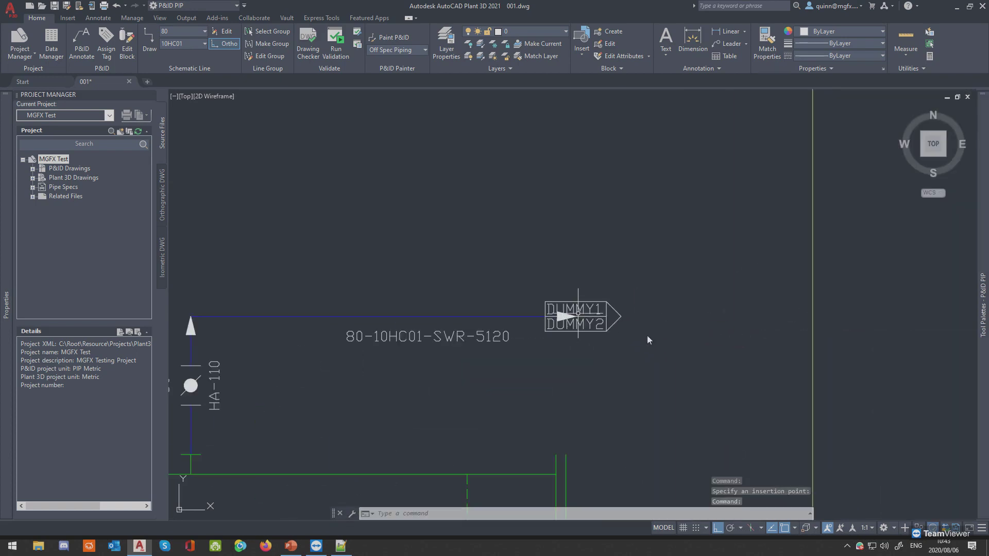
# Move the connector farther along the line and pull the line's end back to the connector's flat edge.
pyautogui.click(512, 324)
pyautogui.click(472, 278)
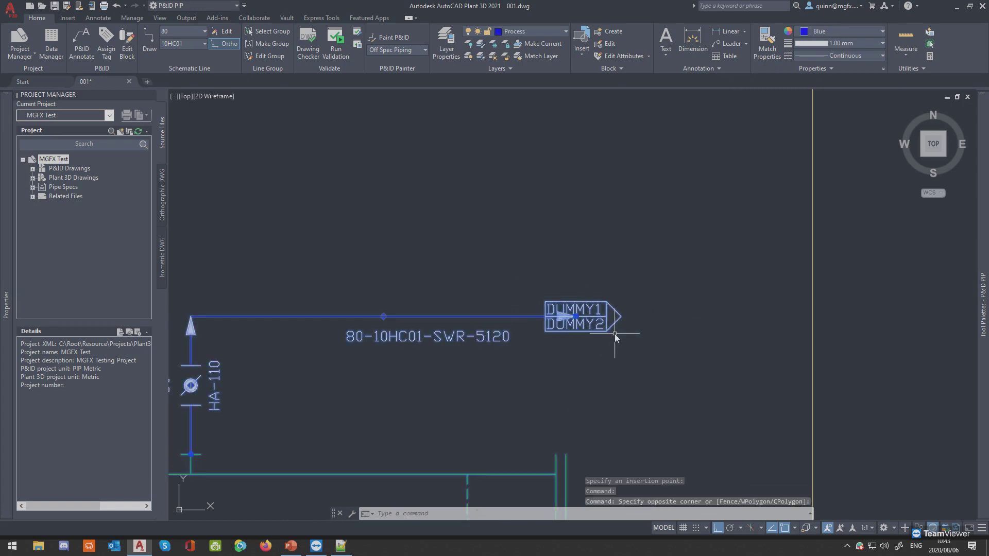
pyautogui.click(633, 300)
pyautogui.click(579, 319)
pyautogui.click(576, 317)
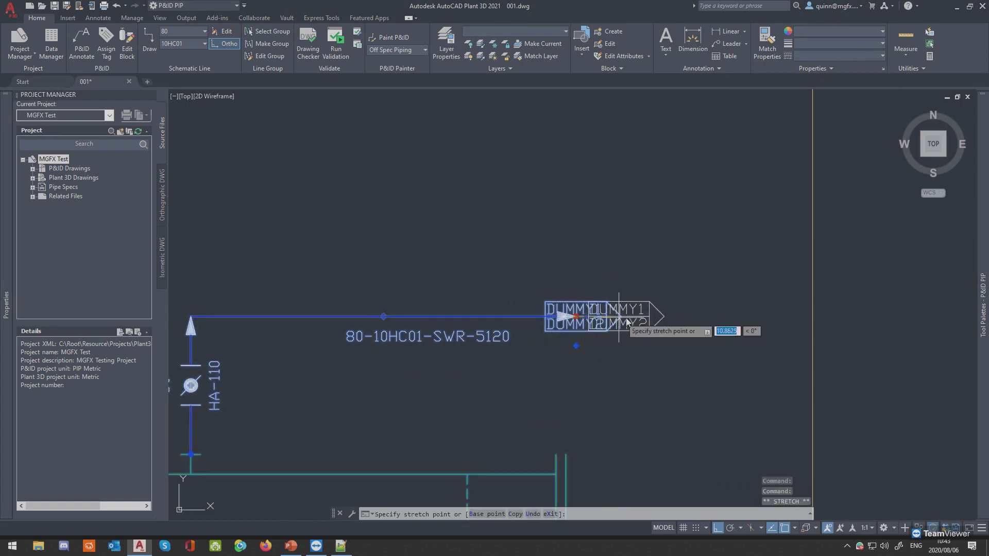
pyautogui.scroll(2, 633, 328)
pyautogui.press('Escape')
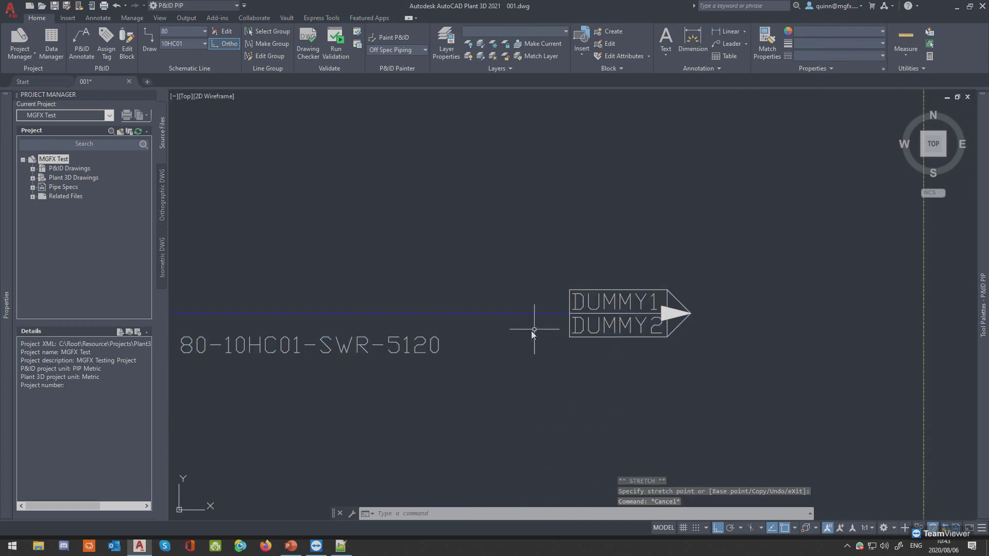
pyautogui.click(725, 318)
pyautogui.click(691, 315)
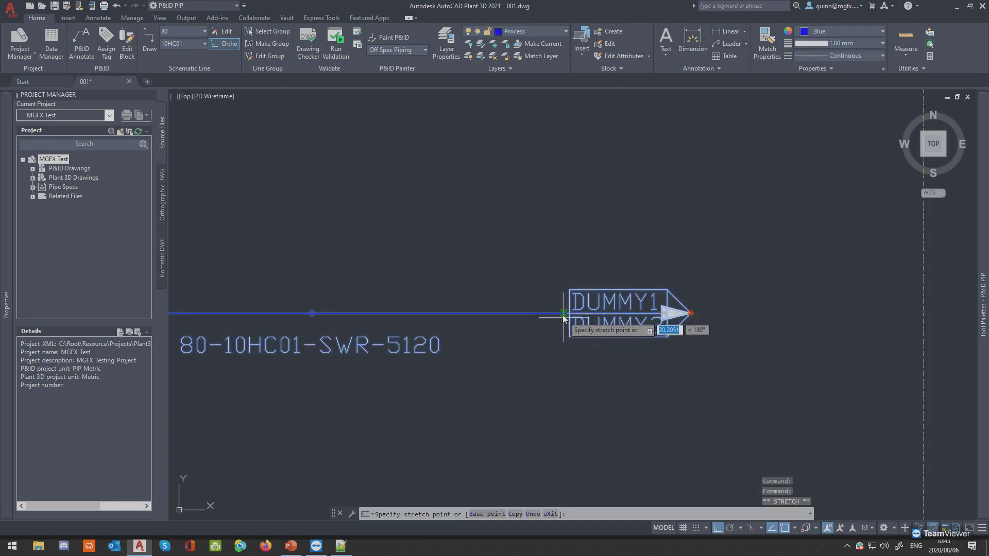
pyautogui.click(569, 314)
pyautogui.press('Escape')
# Shift the connector back toward the line's label, then delete it from the drawing.
pyautogui.click(647, 362)
pyautogui.click(622, 321)
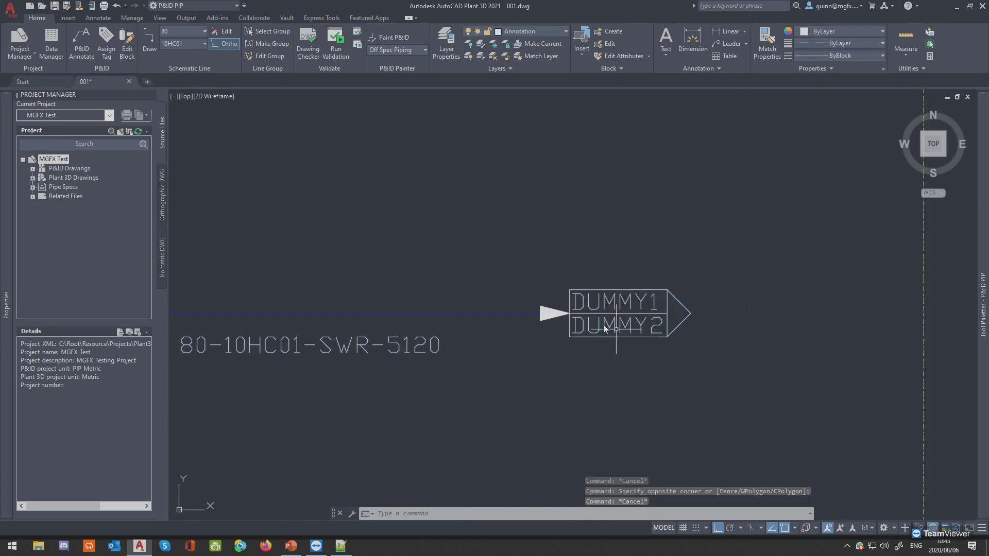
pyautogui.click(618, 313)
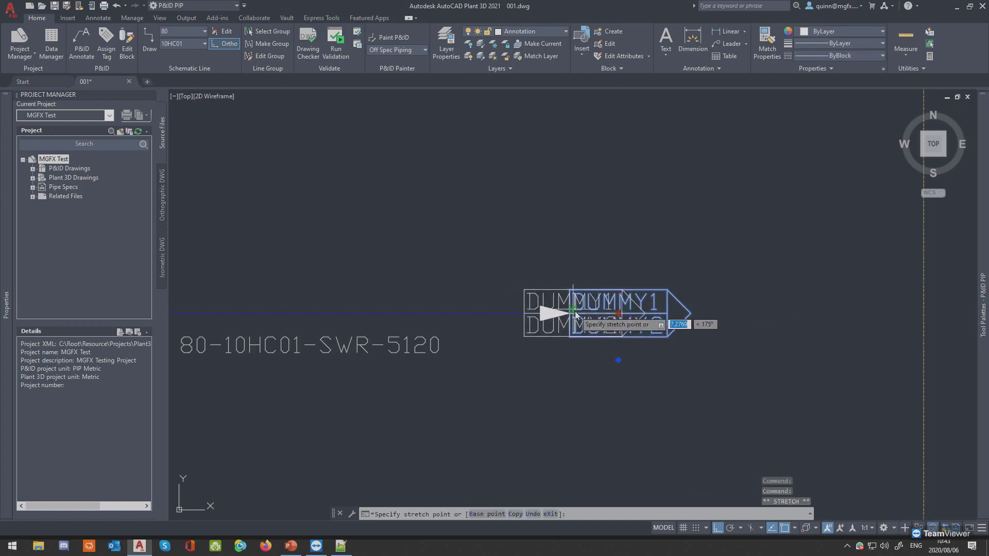
pyautogui.click(569, 329)
pyautogui.press('Escape')
pyautogui.click(577, 354)
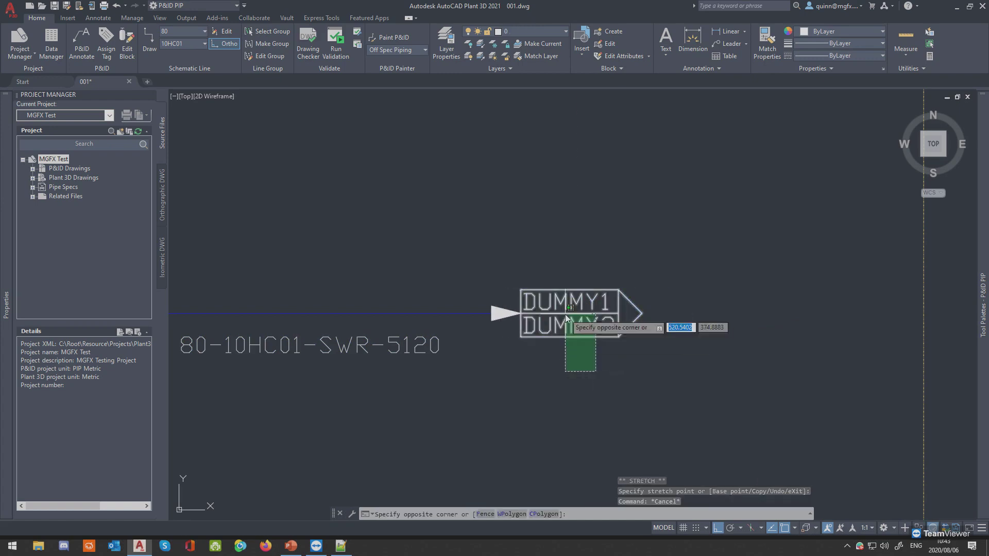
pyautogui.scroll(-8, 569, 322)
pyautogui.press('Escape')
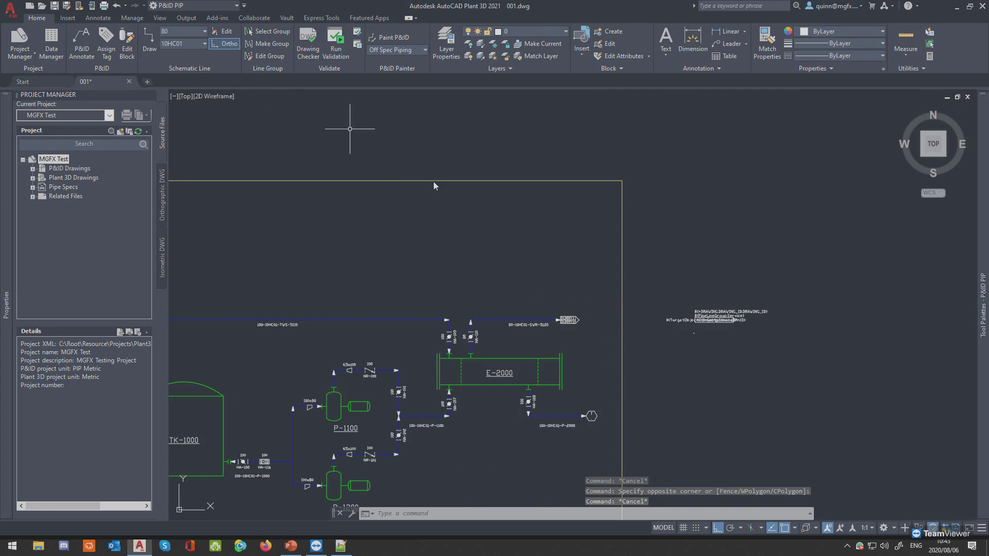
pyautogui.scroll(2, 513, 304)
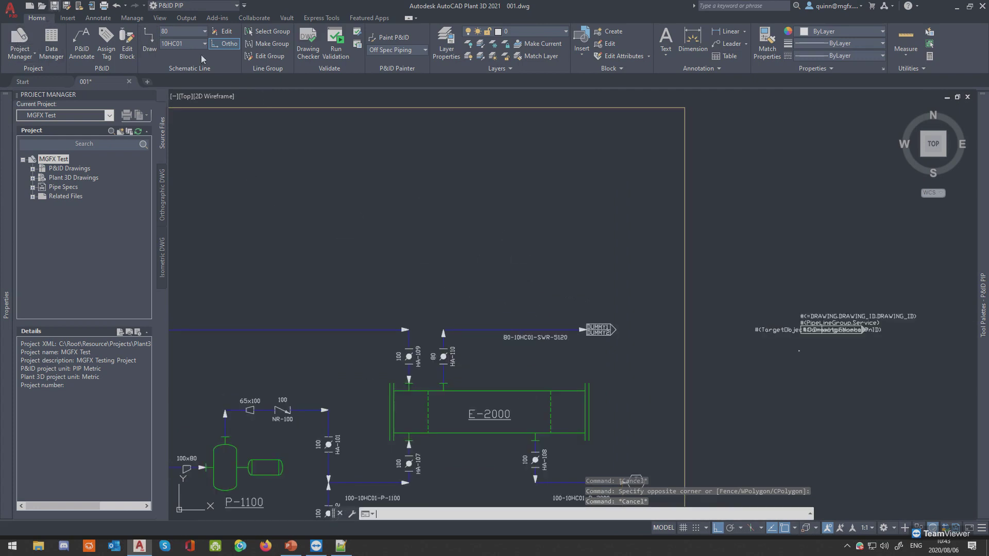
pyautogui.click(595, 329)
pyautogui.press('Delete')
# Place a new off-page connector from the tool palette on the end of line 80-10HC01-SWR-5120.
pyautogui.moveTo(981, 306)
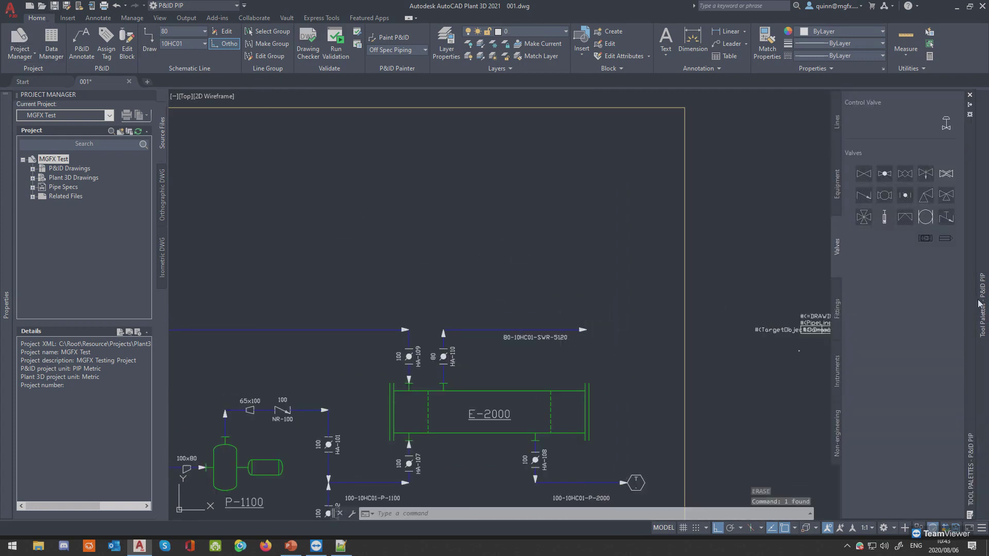
pyautogui.click(946, 239)
pyautogui.click(591, 332)
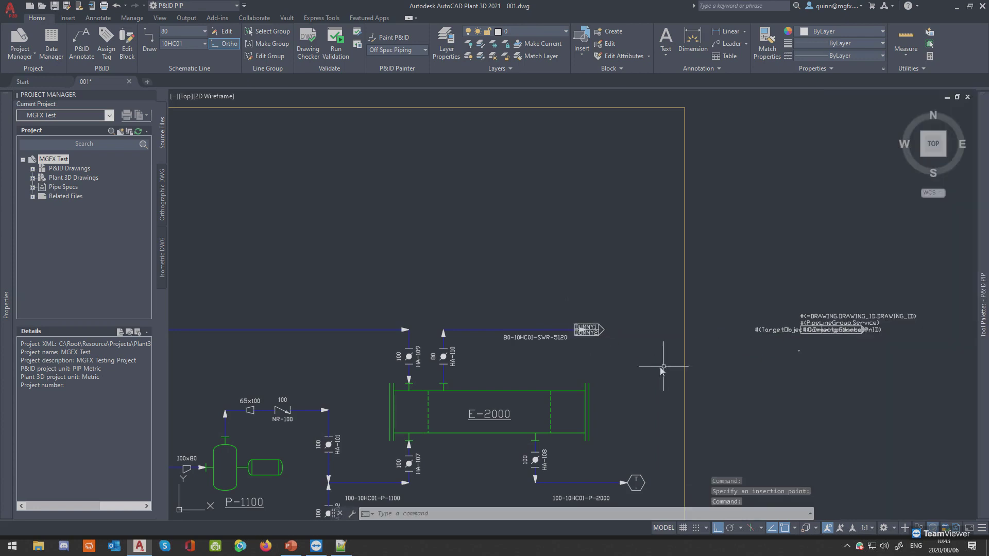
pyautogui.scroll(2, 598, 338)
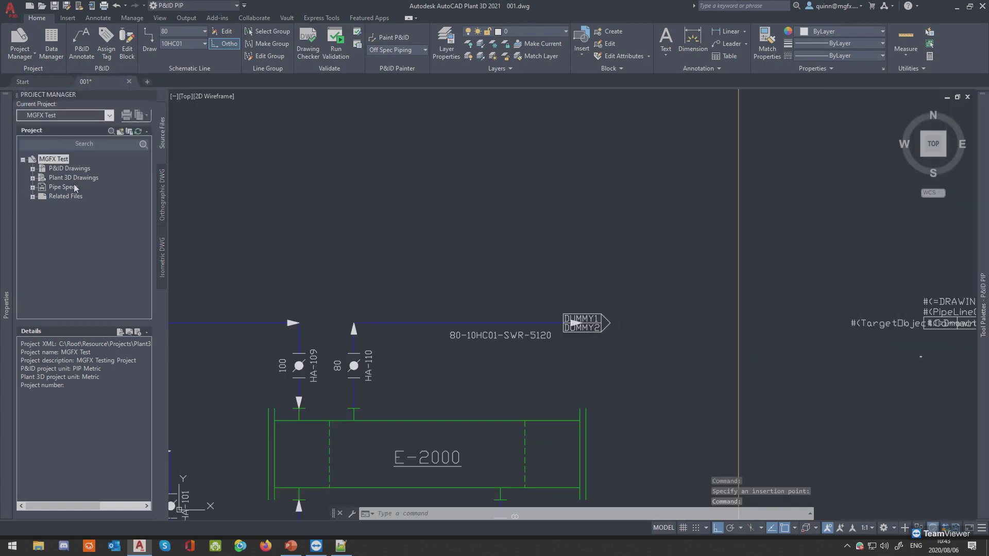
# Open P&ID drawing 002, postponing its annotation review, and delete the existing connector at the start of the line.
pyautogui.click(32, 168)
pyautogui.doubleClick(63, 186)
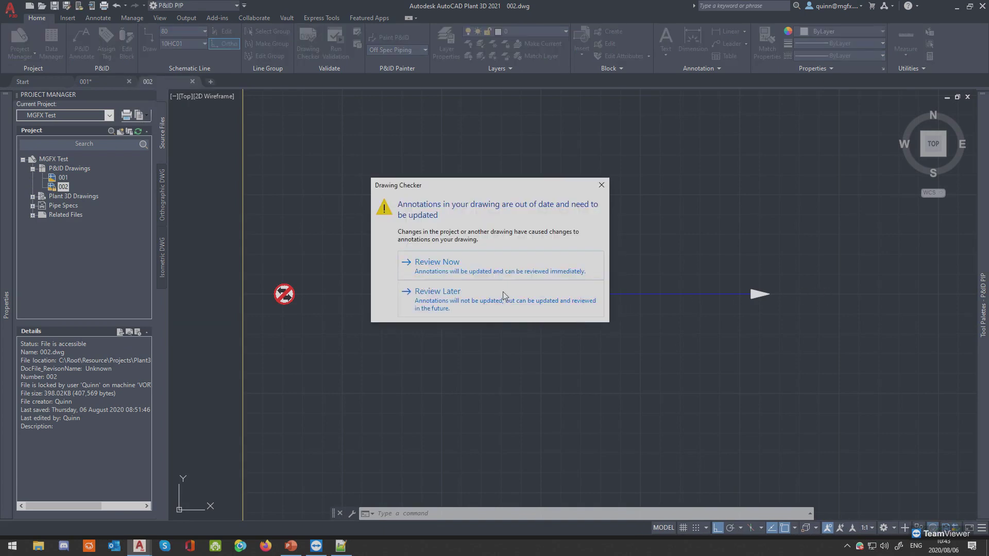
pyautogui.click(503, 295)
pyautogui.click(479, 291)
pyautogui.press('Delete')
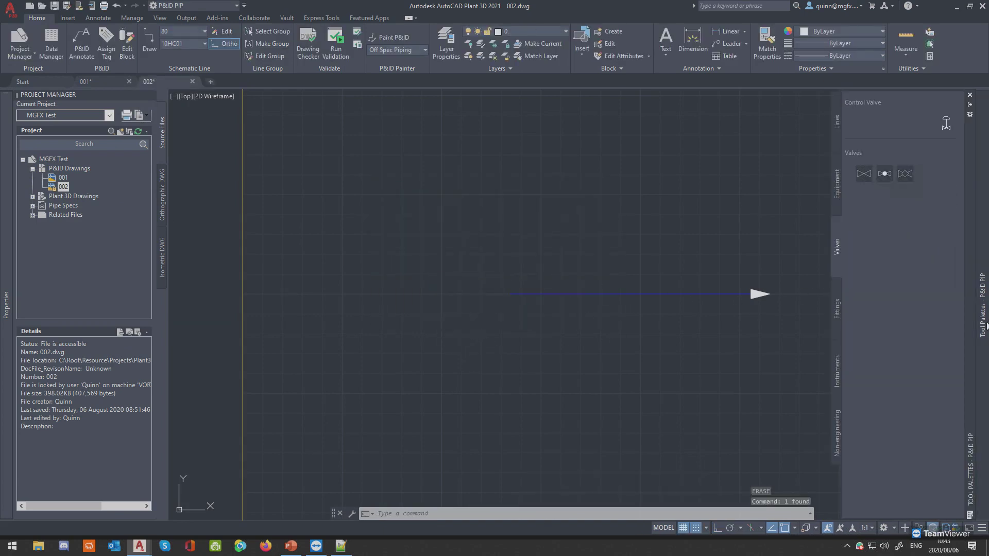
# Place a new off-page connector on the start of the line in drawing 002.
pyautogui.click(952, 241)
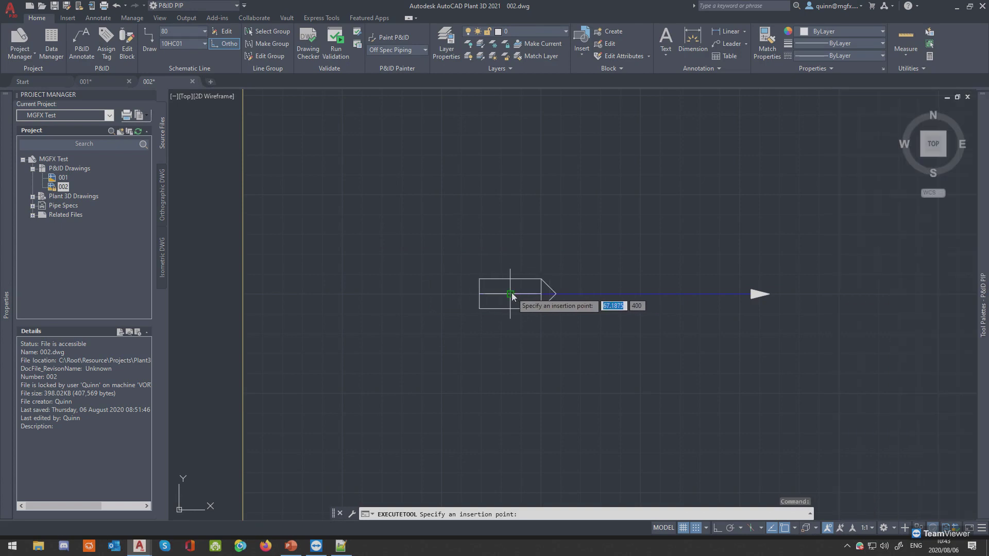
pyautogui.click(511, 295)
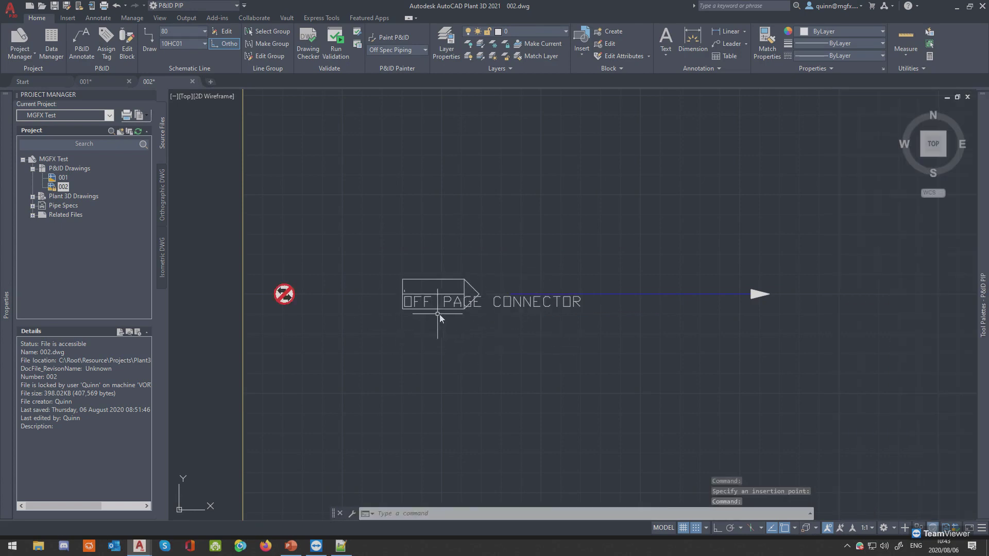
# Switch to drawing 001 and delete the off-page connector on the end of line 80-10HC01-SWR-5120.
pyautogui.doubleClick(63, 177)
pyautogui.click(786, 316)
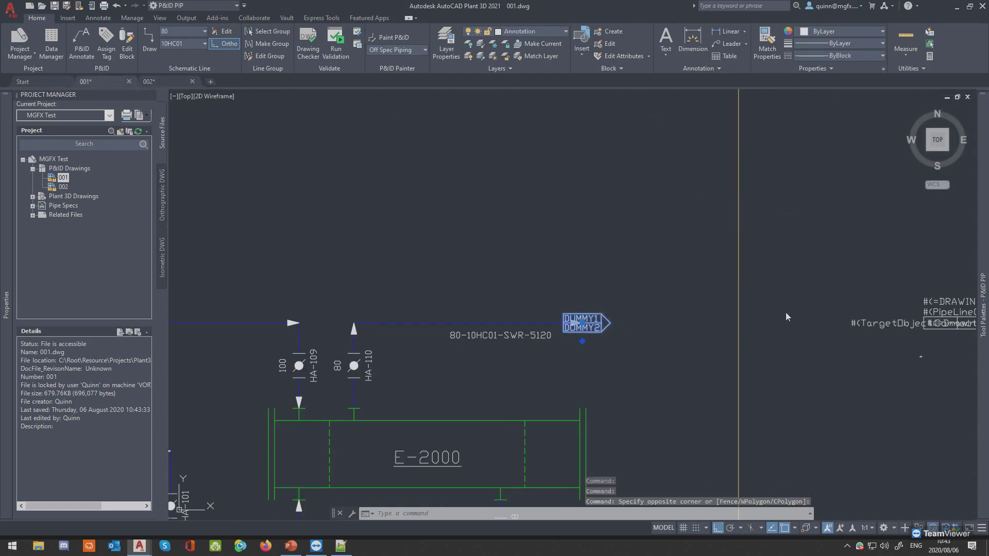
pyautogui.press('Delete')
# Try placing the off-page connector on the end of line 80-10HC01-SWR-5120 twice, deleting it each time, and cancel a third placement.
pyautogui.moveTo(982, 278)
pyautogui.click(947, 240)
pyautogui.click(581, 324)
pyautogui.click(584, 324)
pyautogui.press('Delete')
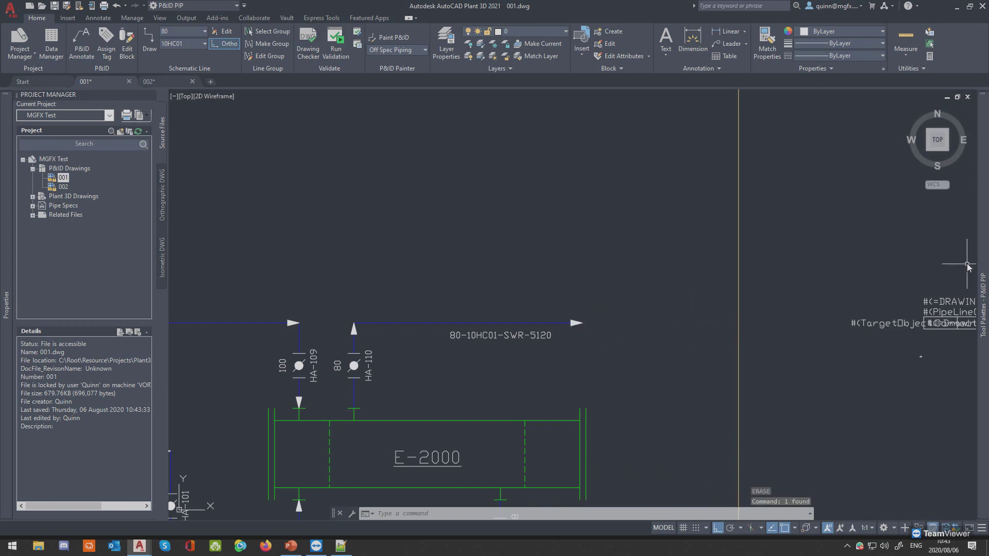
pyautogui.moveTo(973, 255)
pyautogui.click(946, 240)
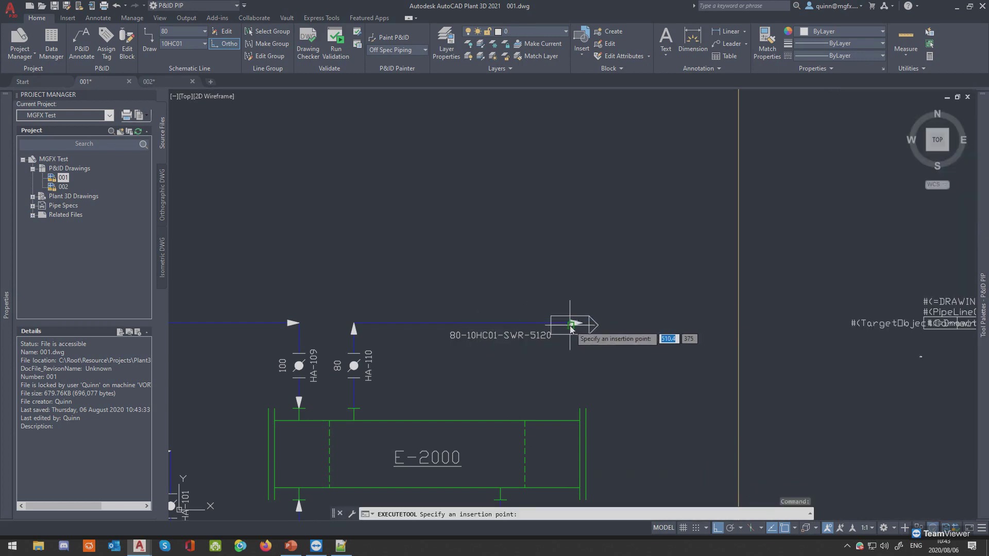
pyautogui.click(586, 323)
pyautogui.click(585, 323)
pyautogui.press('Delete')
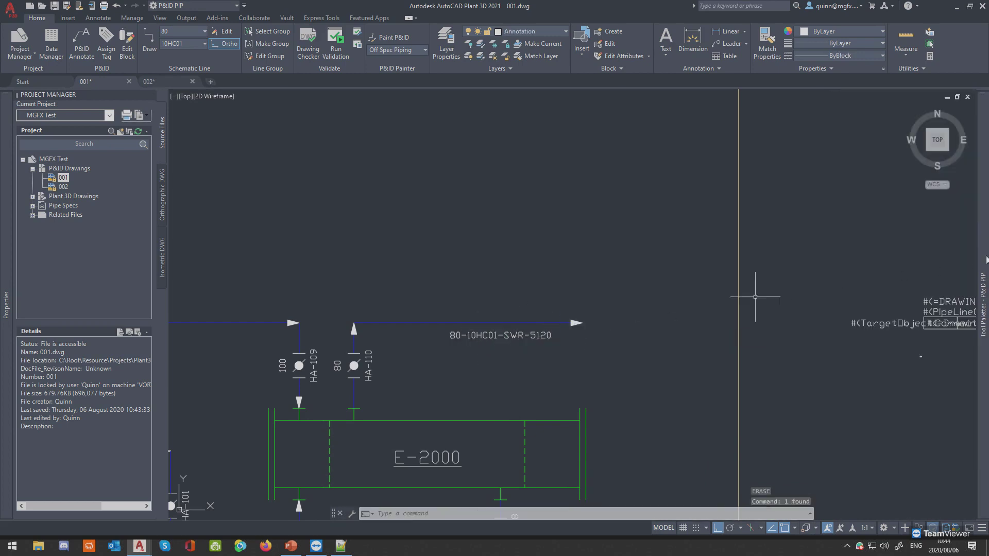
pyautogui.moveTo(973, 247)
pyautogui.scroll(-6, 588, 342)
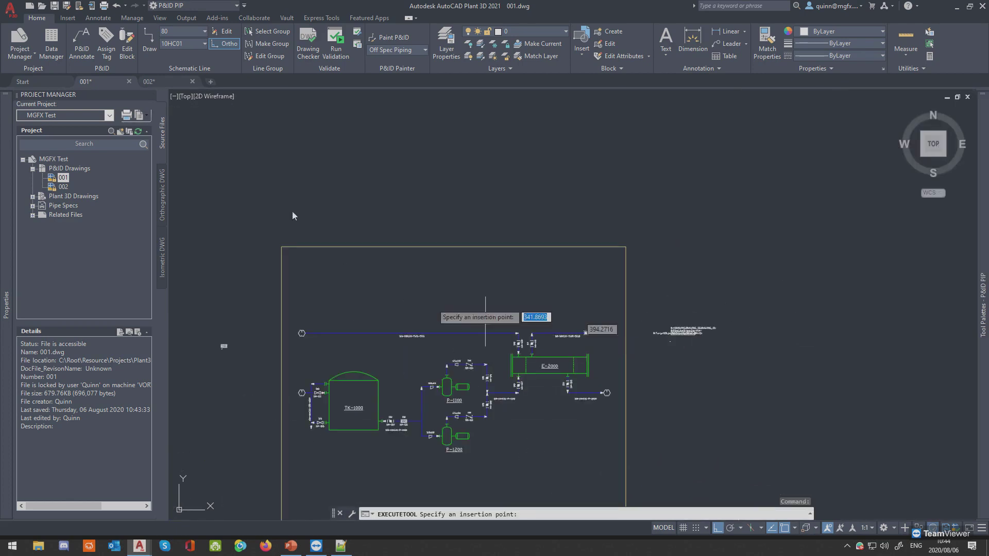
pyautogui.press('Escape')
# Save drawing 001, then close and reopen it.
pyautogui.click(56, 6)
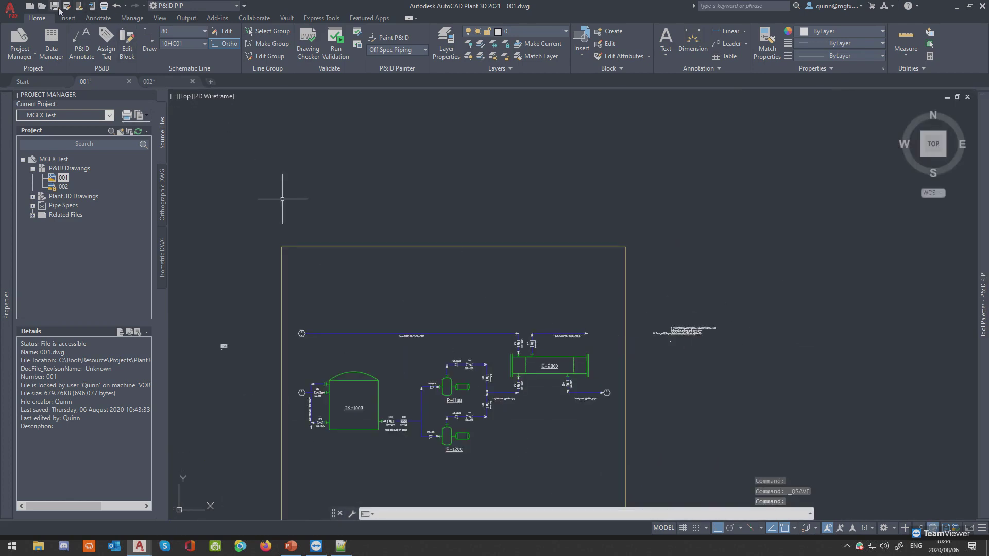
pyautogui.click(128, 82)
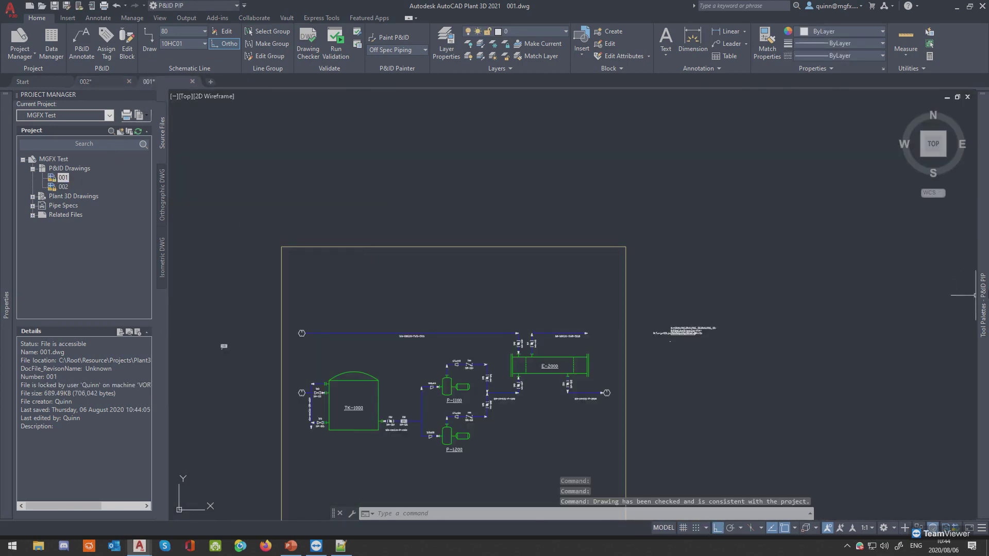
# Place an off-page connector on the end of line 80-10HC01-SWR-5120 in the reopened drawing 001.
pyautogui.moveTo(981, 304)
pyautogui.click(946, 238)
pyautogui.scroll(6, 629, 341)
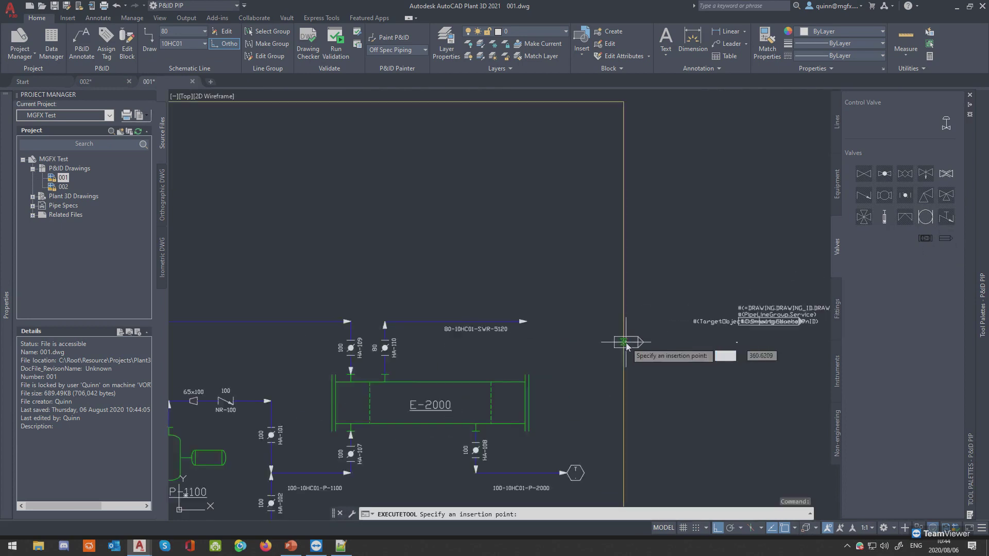
pyautogui.click(585, 333)
pyautogui.click(579, 333)
# Move the off-page connector straight along the line until its tip reaches the drawing border.
pyautogui.click(486, 300)
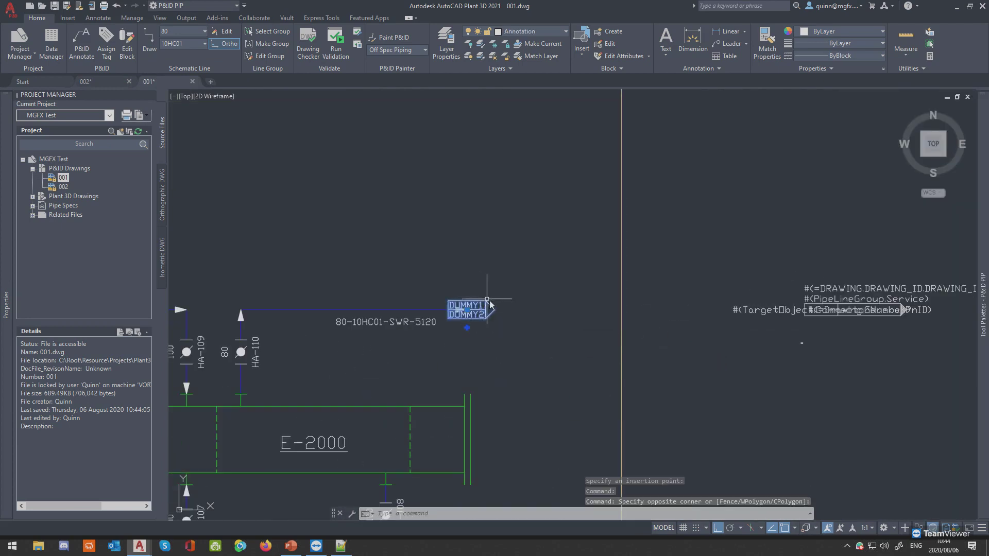
pyautogui.click(467, 310)
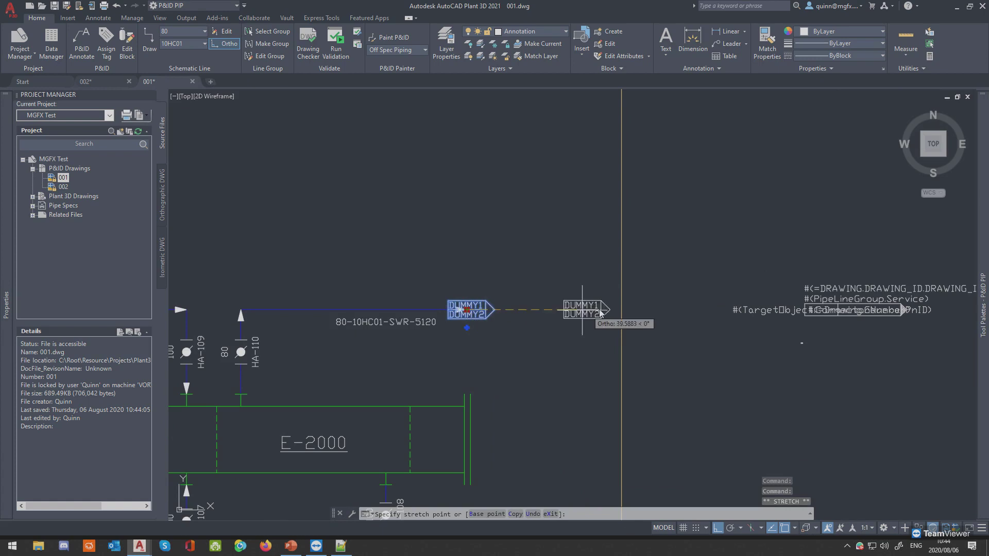
pyautogui.click(593, 310)
pyautogui.press('Escape')
# Shorten line 80-10HC01-SWR-5120 so its arrow ends at the off-page connector's flat edge.
pyautogui.click(532, 324)
pyautogui.click(508, 279)
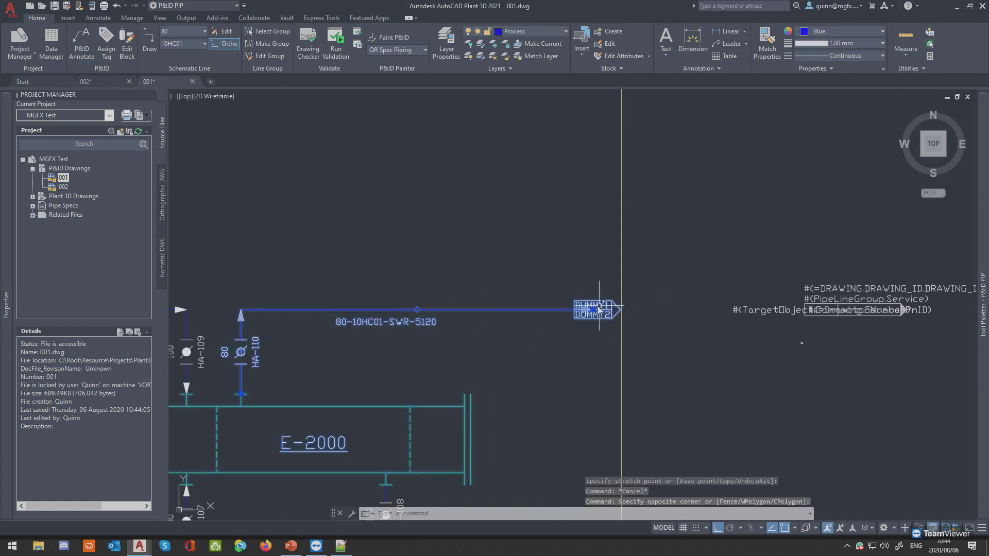
pyautogui.click(593, 310)
pyautogui.press('Escape')
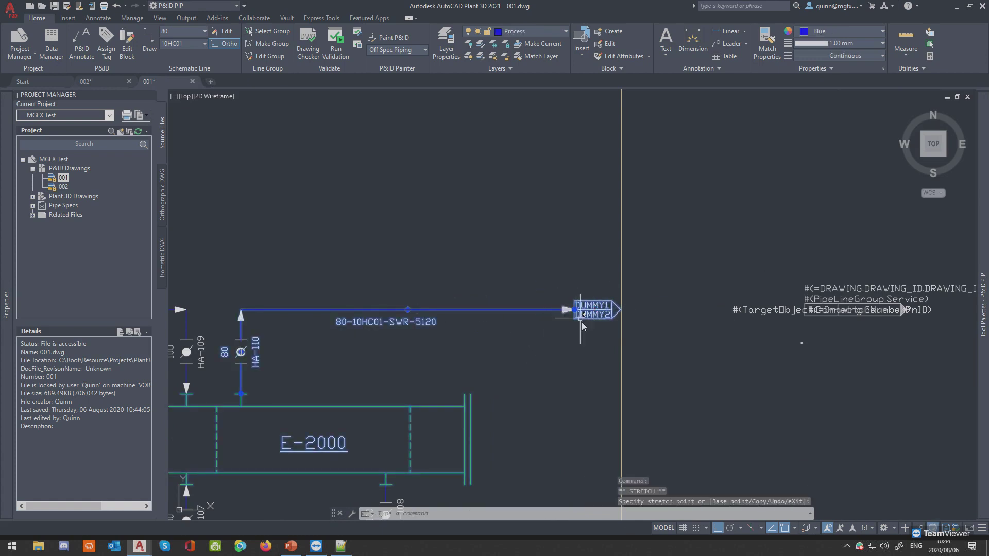
# In drawing 002, connect the off-page connector to the 80-10HC01-SWR-5120 connector in drawing 001 and inspect the linked symbol.
pyautogui.click(95, 81)
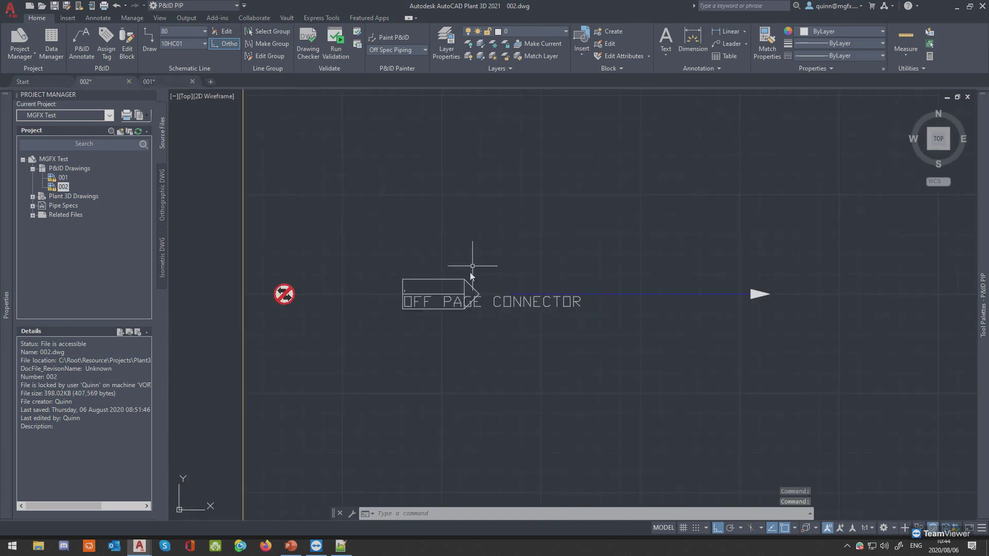
pyautogui.scroll(5, 446, 299)
pyautogui.scroll(-3, 446, 299)
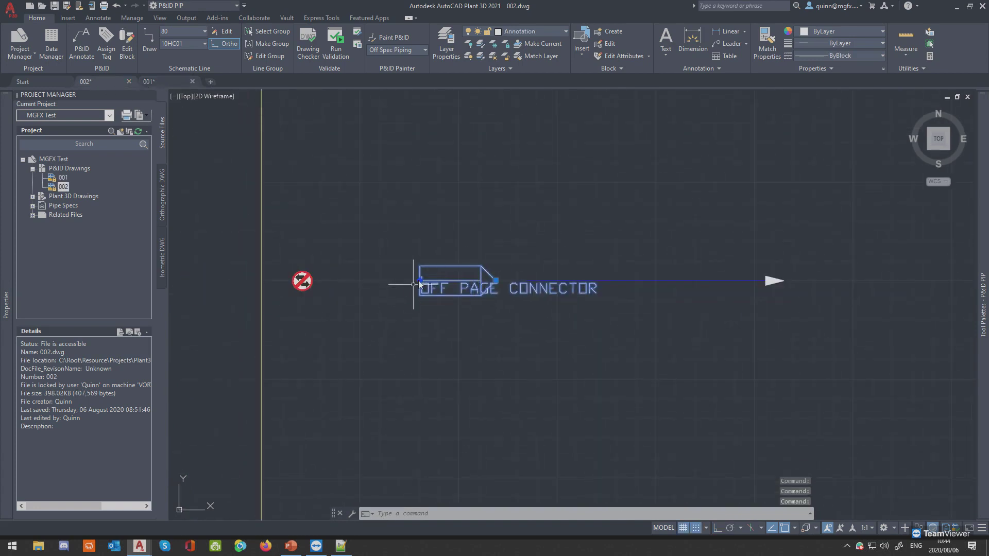
pyautogui.click(429, 293)
pyautogui.click(429, 303)
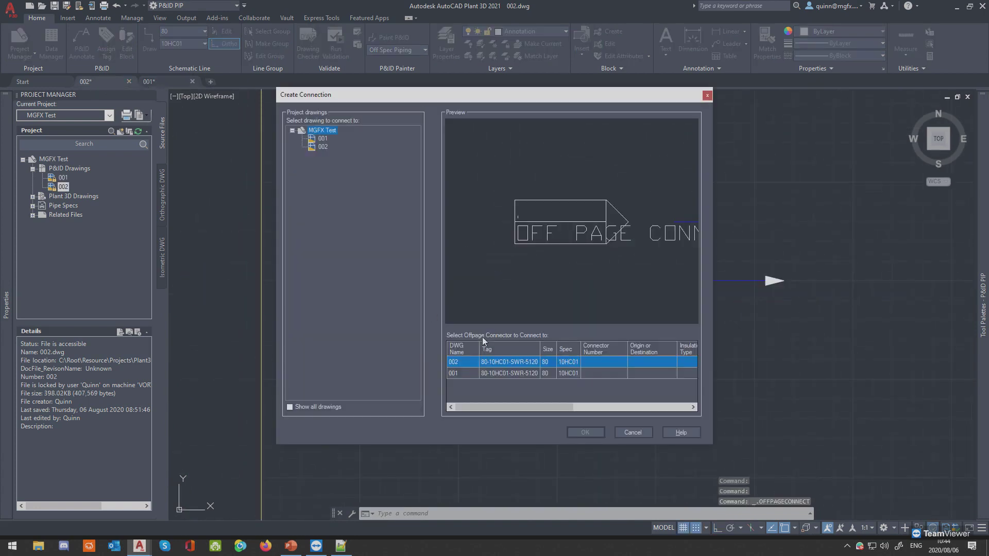
pyautogui.click(503, 373)
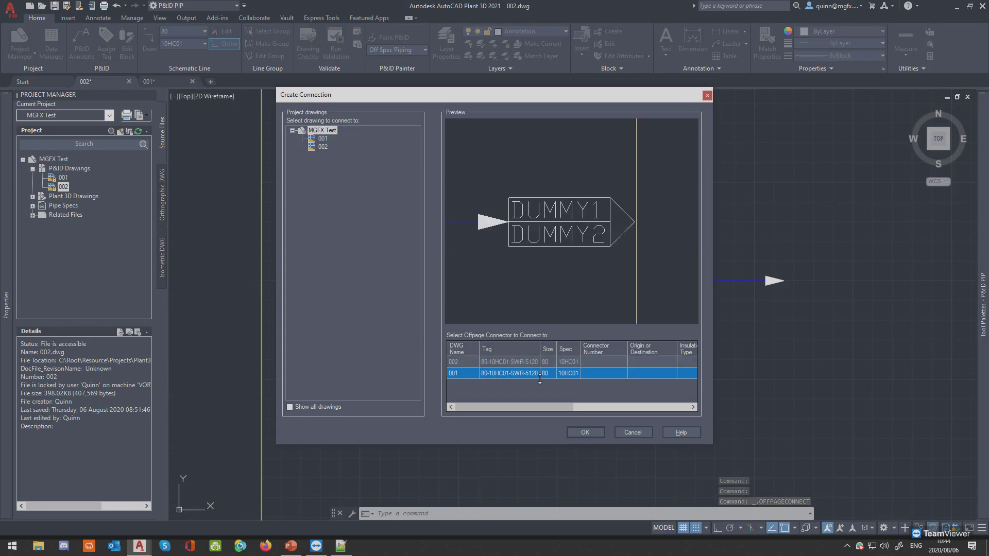
pyautogui.click(585, 433)
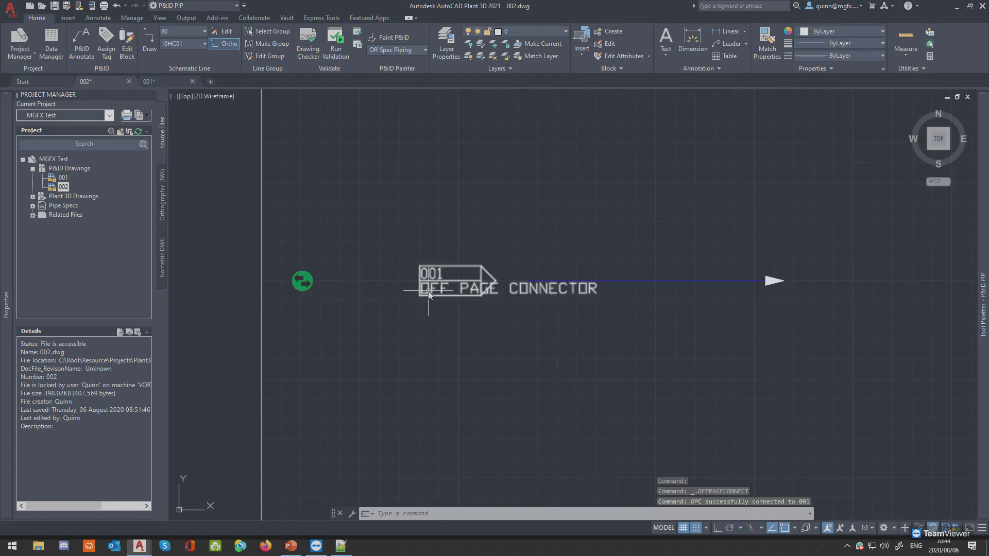
pyautogui.scroll(2, 424, 271)
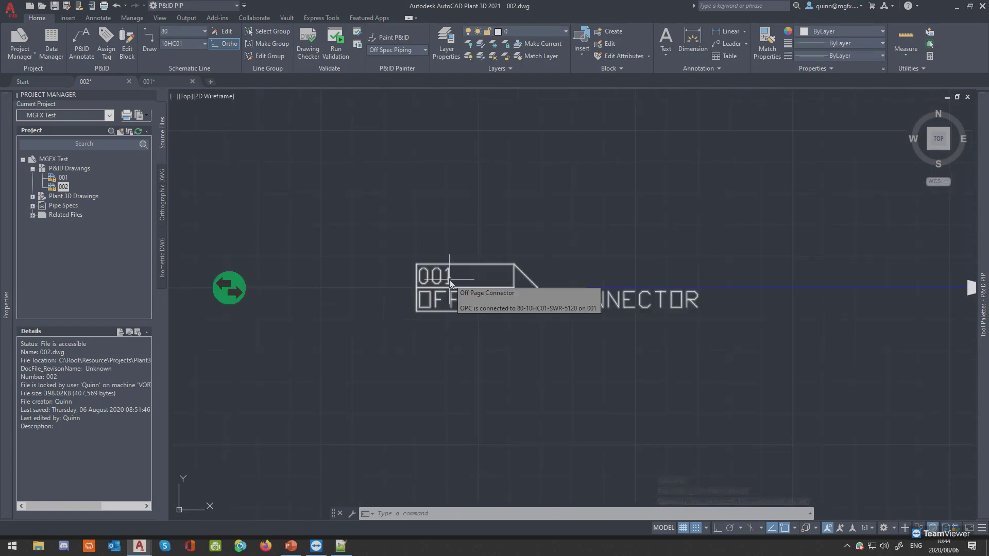
pyautogui.scroll(-3, 446, 268)
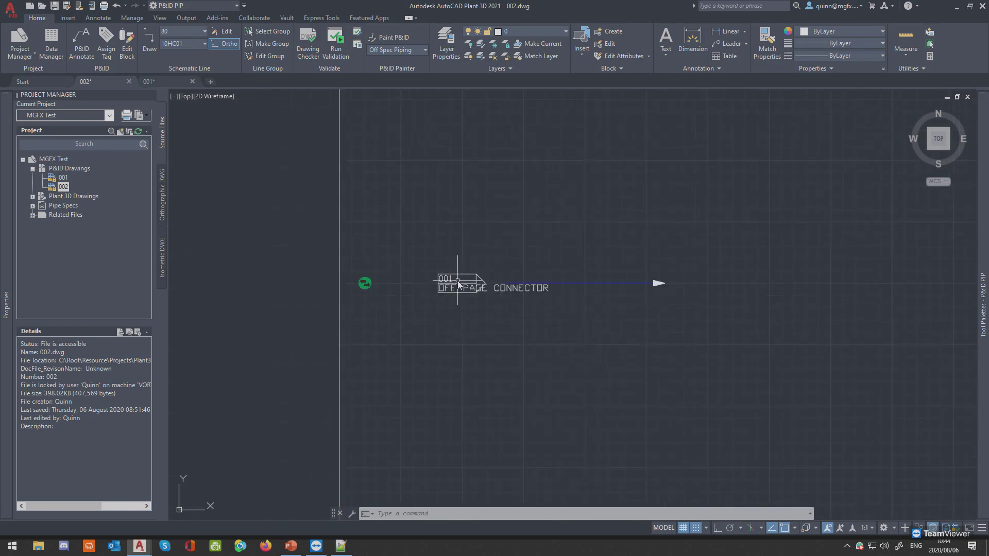
pyautogui.scroll(4, 449, 282)
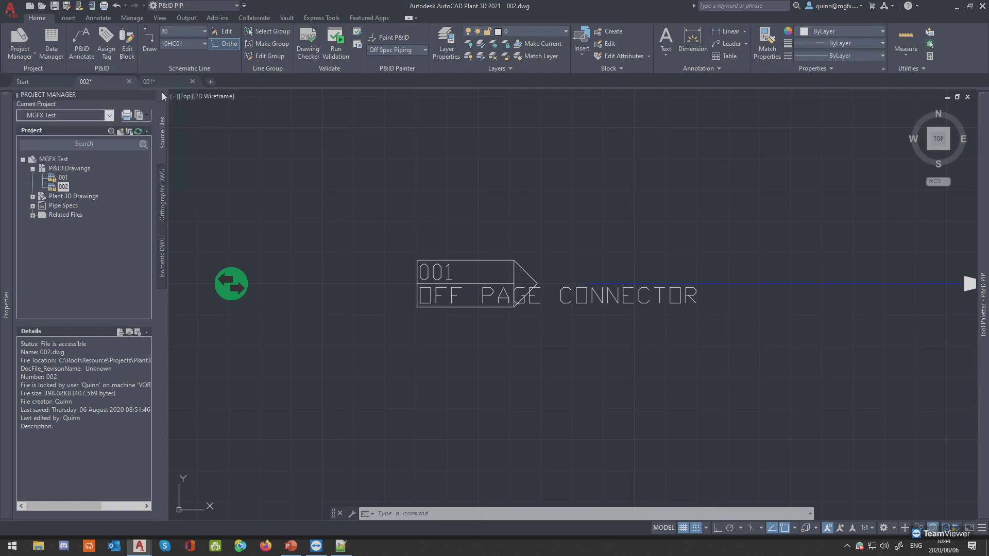
# Return to drawing 001, inspect the off-page connector beside the drawing border, and delete it.
pyautogui.click(150, 82)
pyautogui.scroll(2, 598, 327)
pyautogui.click(597, 327)
pyautogui.click(573, 281)
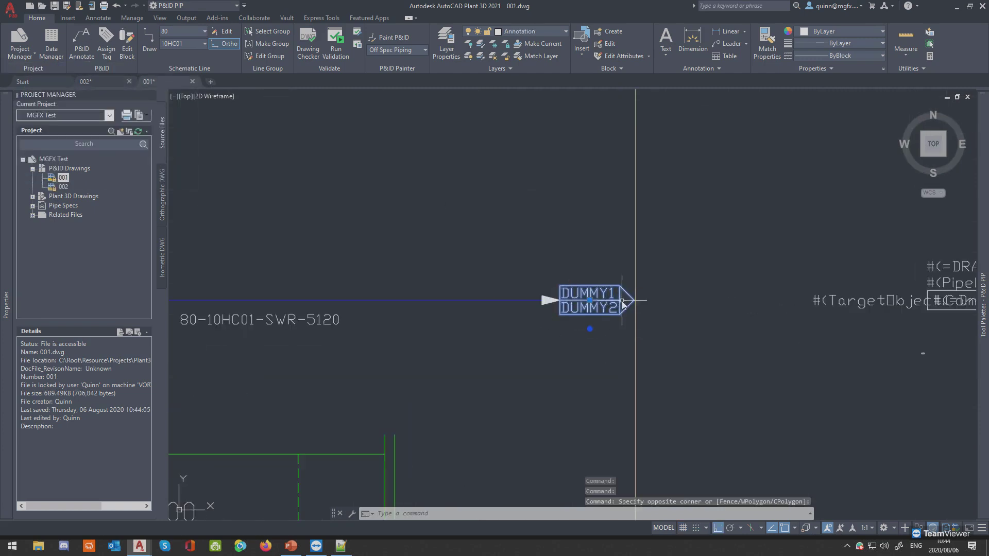
pyautogui.scroll(-4, 596, 272)
pyautogui.scroll(3, 607, 288)
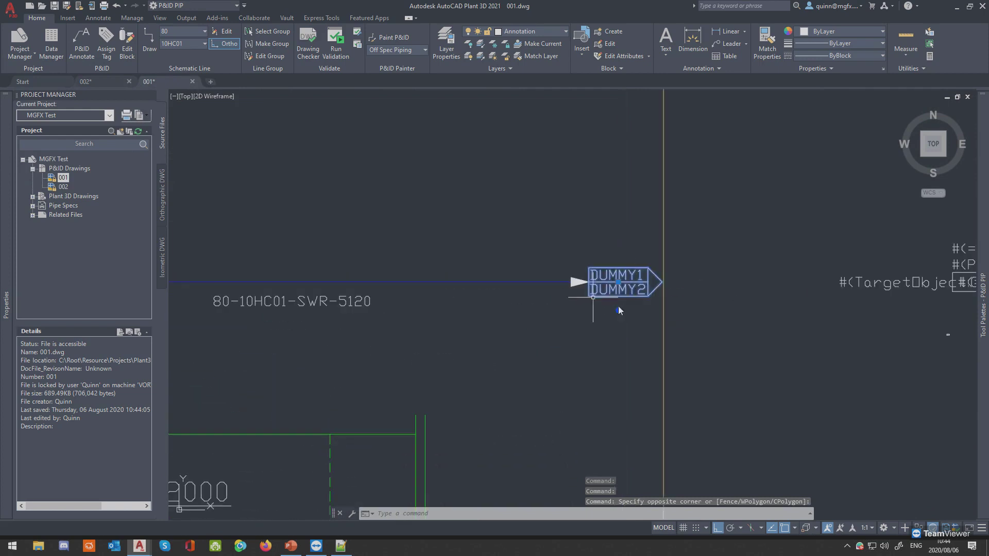
pyautogui.scroll(-6, 682, 314)
pyautogui.scroll(5, 663, 327)
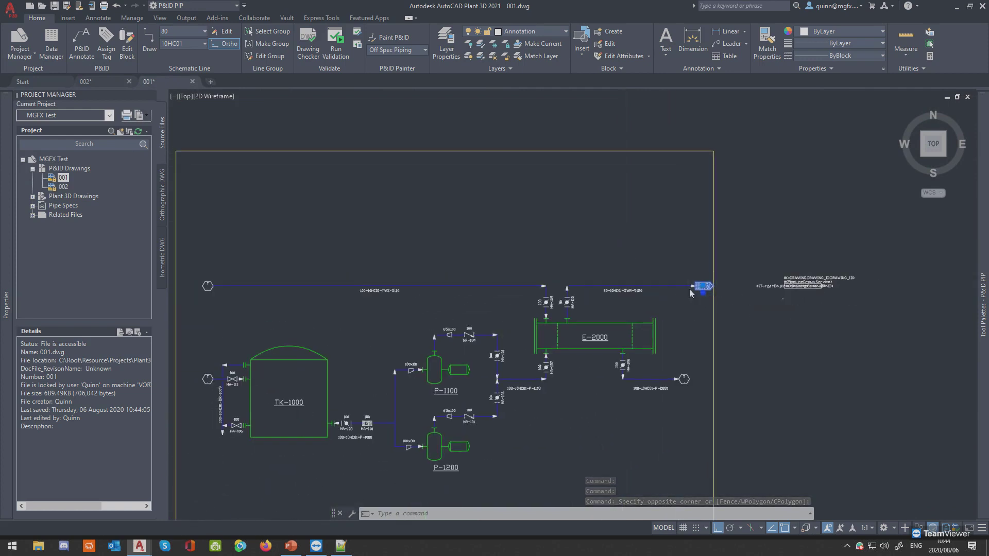
pyautogui.moveTo(777, 294); pyautogui.dragTo(671, 286, button='middle')
pyautogui.scroll(4, 621, 282)
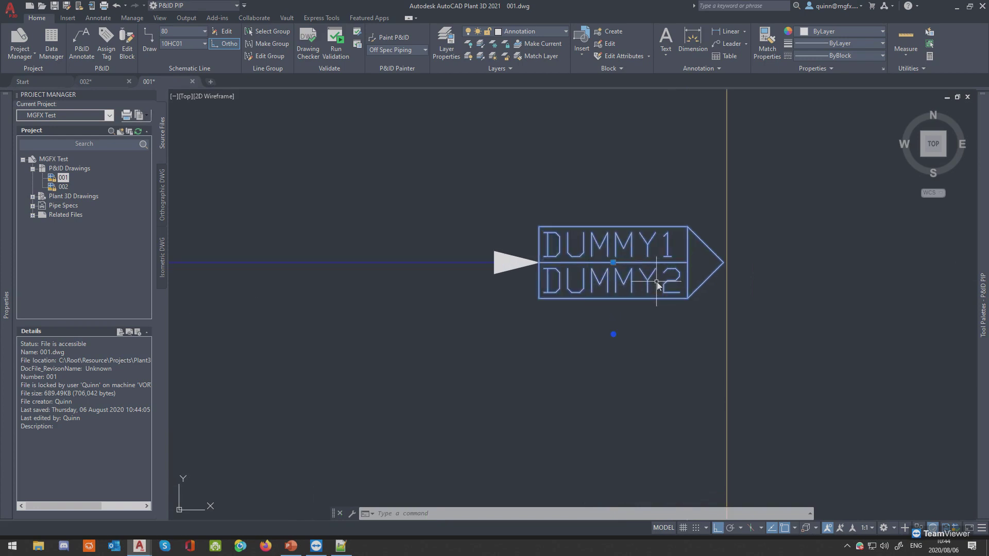
pyautogui.press('Delete')
# Place a replacement off-page connector on the line's arrow end near the drawing border.
pyautogui.moveTo(983, 311)
pyautogui.click(932, 239)
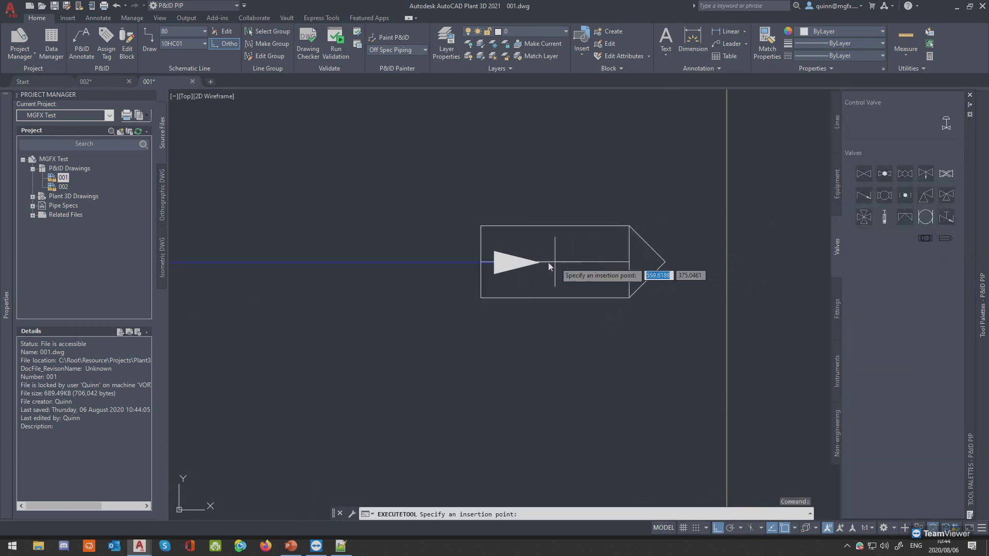
pyautogui.click(548, 263)
# Pull the line's end back to the flat edge of the replacement connector.
pyautogui.click(387, 294)
pyautogui.click(364, 216)
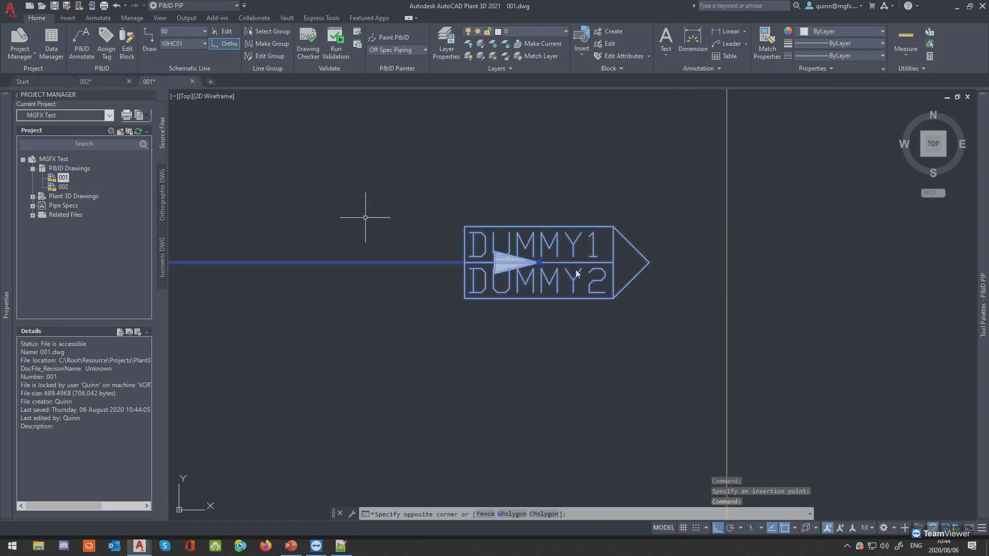
pyautogui.click(540, 265)
pyautogui.click(539, 266)
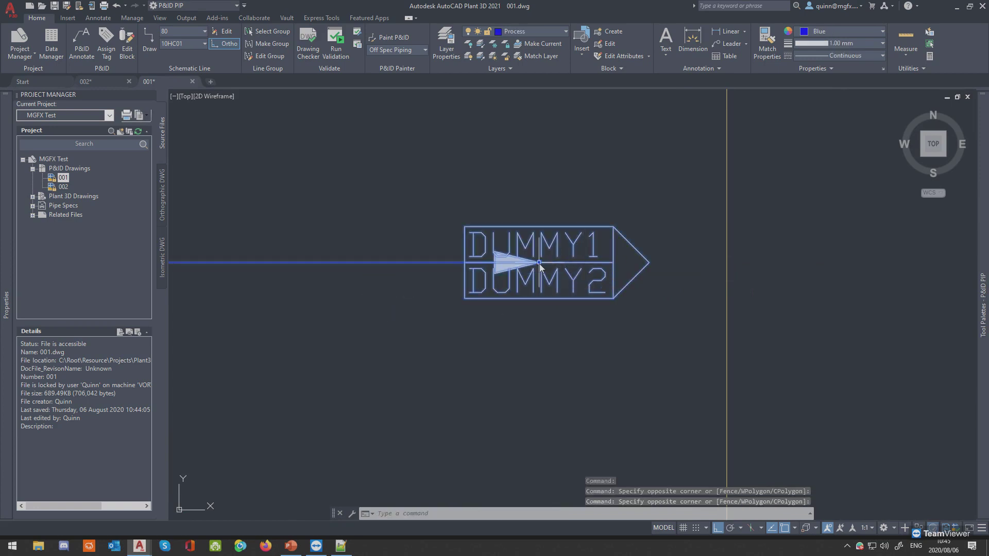
pyautogui.click(538, 263)
pyautogui.click(465, 264)
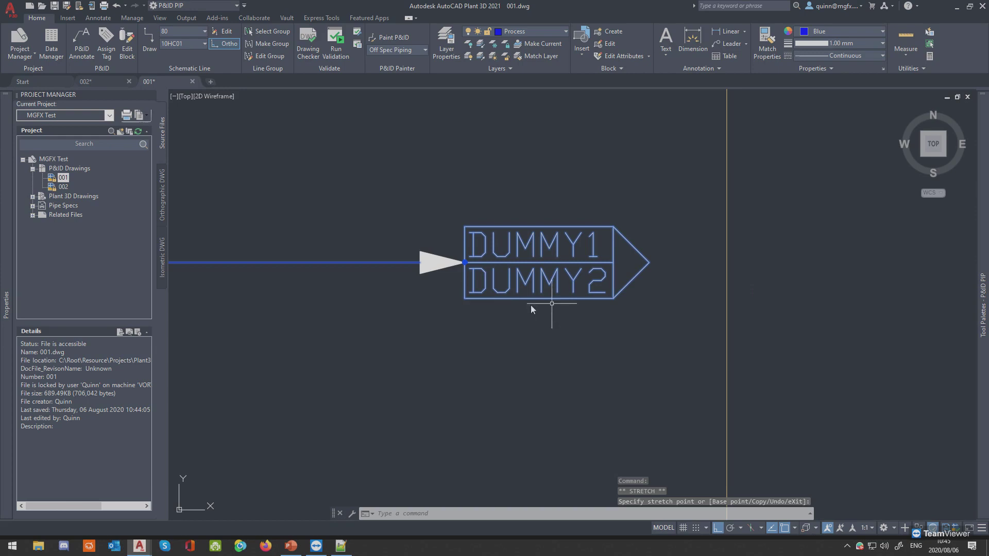
pyautogui.press('Escape')
# In drawing 002, change the off-page connector's Description property to "Hello!".
pyautogui.hotkey('ctrl', 'Tab')
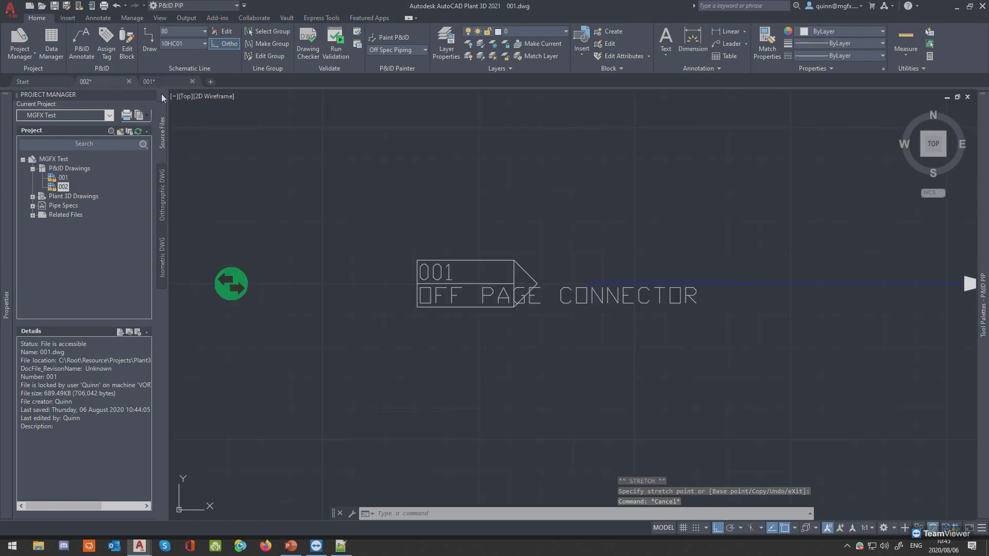
pyautogui.click(448, 305)
pyautogui.scroll(-2, 510, 299)
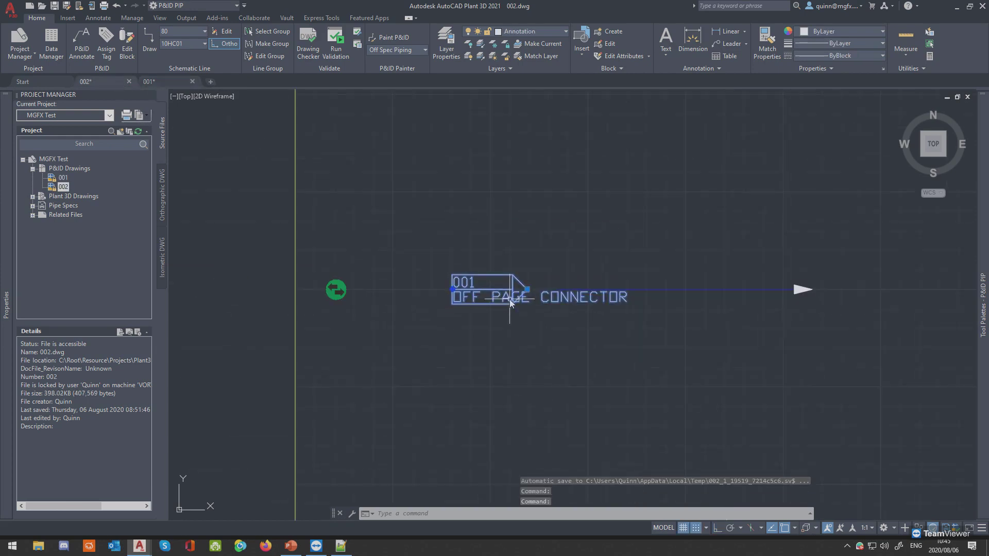
pyautogui.scroll(2, 486, 305)
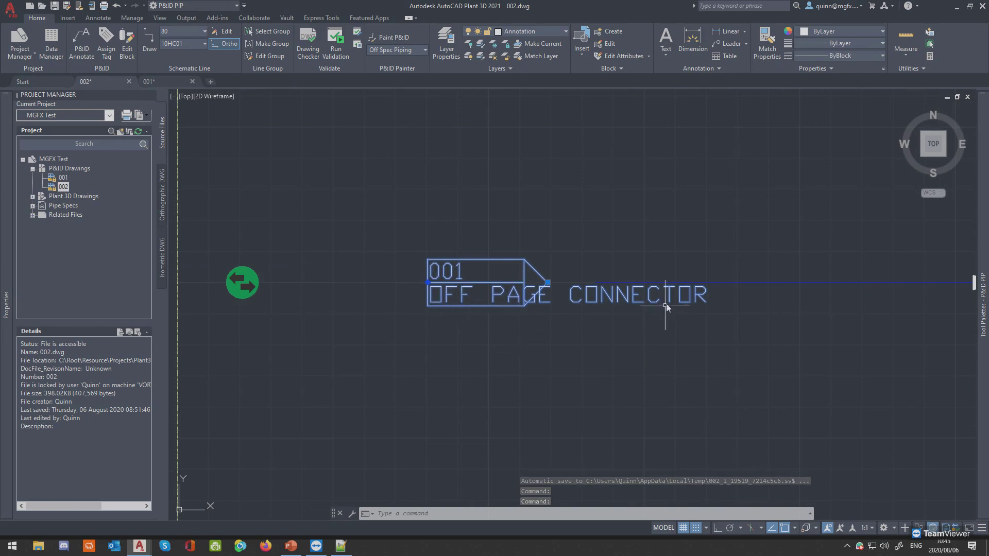
pyautogui.moveTo(9, 320)
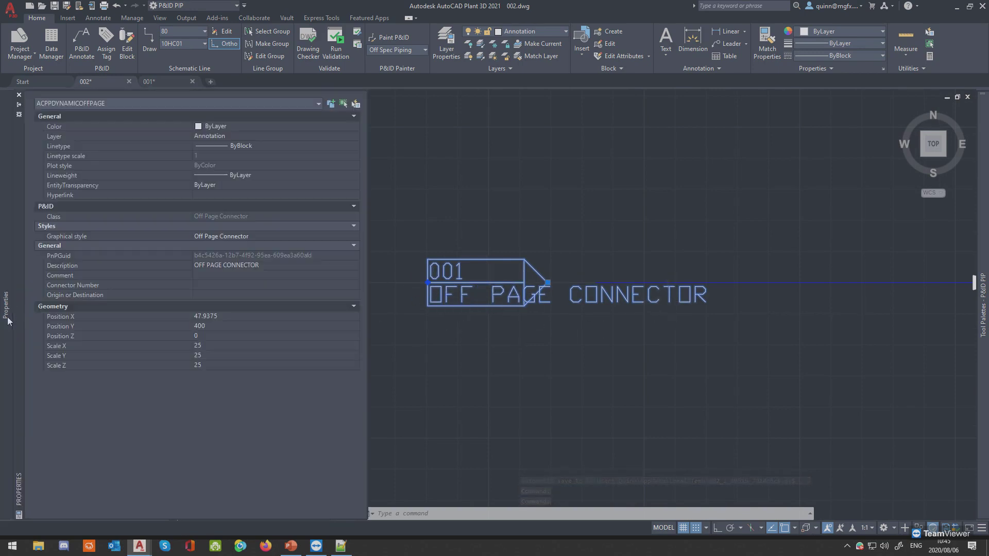
pyautogui.click(229, 267)
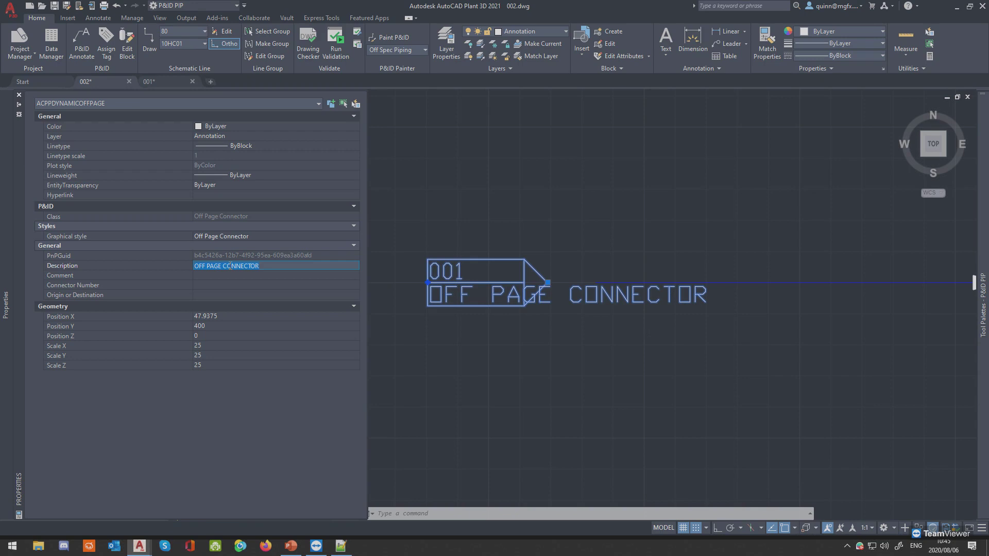
pyautogui.write('Hello!')
pyautogui.press('Return')
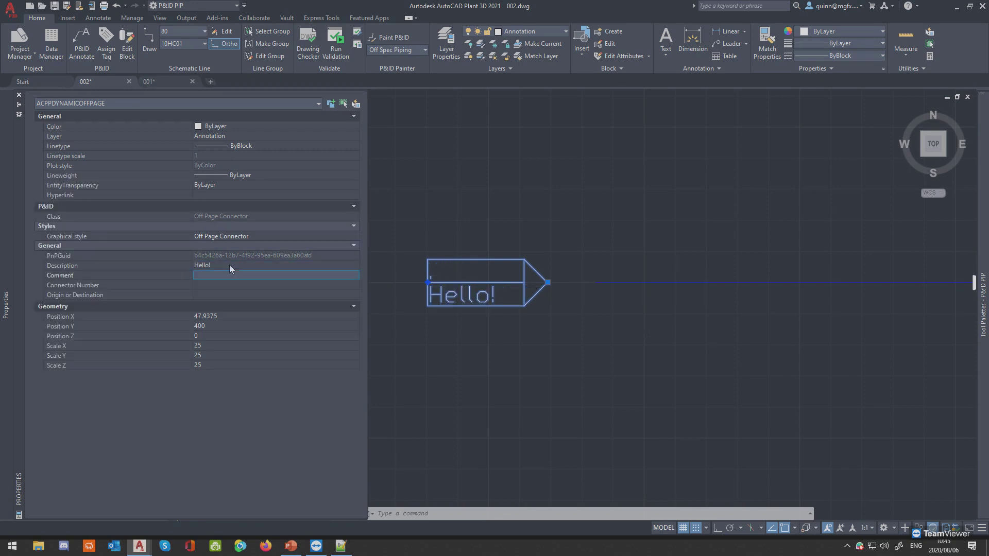
pyautogui.press('Escape')
pyautogui.hotkey('ctrl', '1')
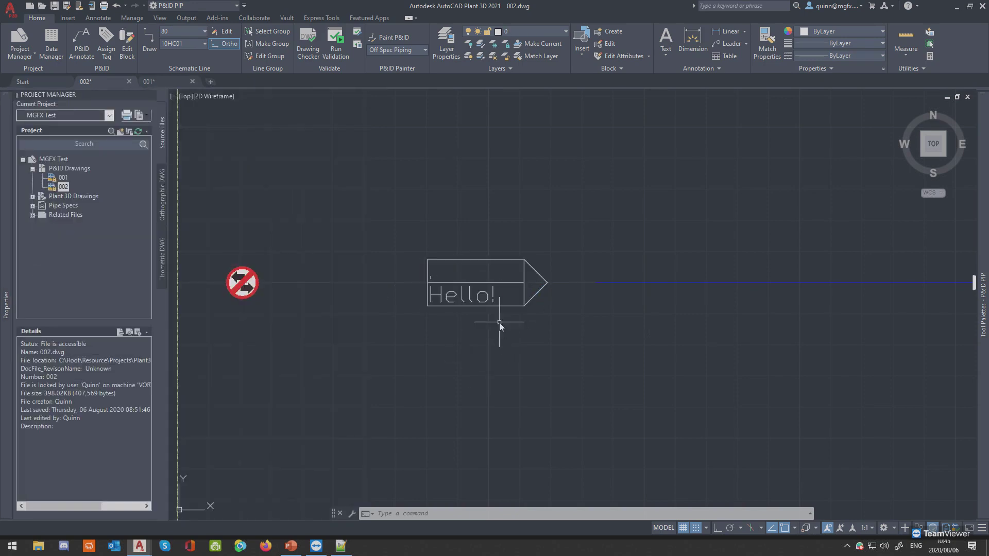
# Reconnect the off-page connector in drawing 002 to the 80-10HC01-SWR-5120 connector in drawing 001.
pyautogui.click(458, 291)
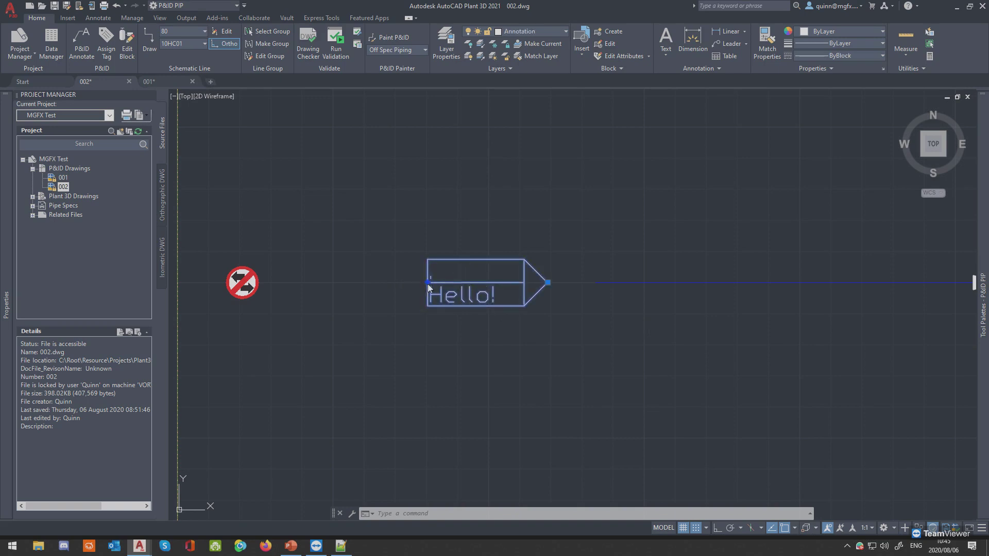
pyautogui.moveTo(428, 283)
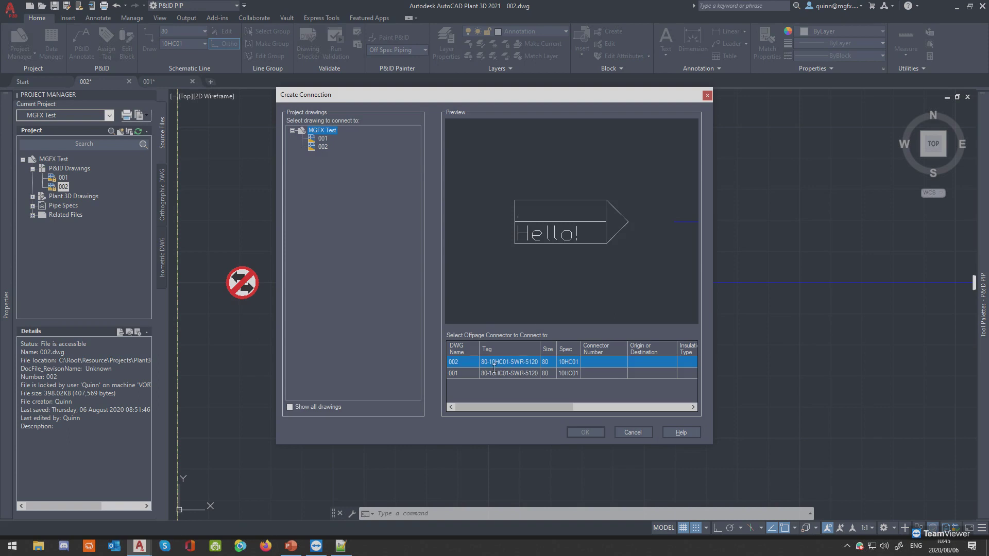
pyautogui.click(507, 373)
pyautogui.click(586, 432)
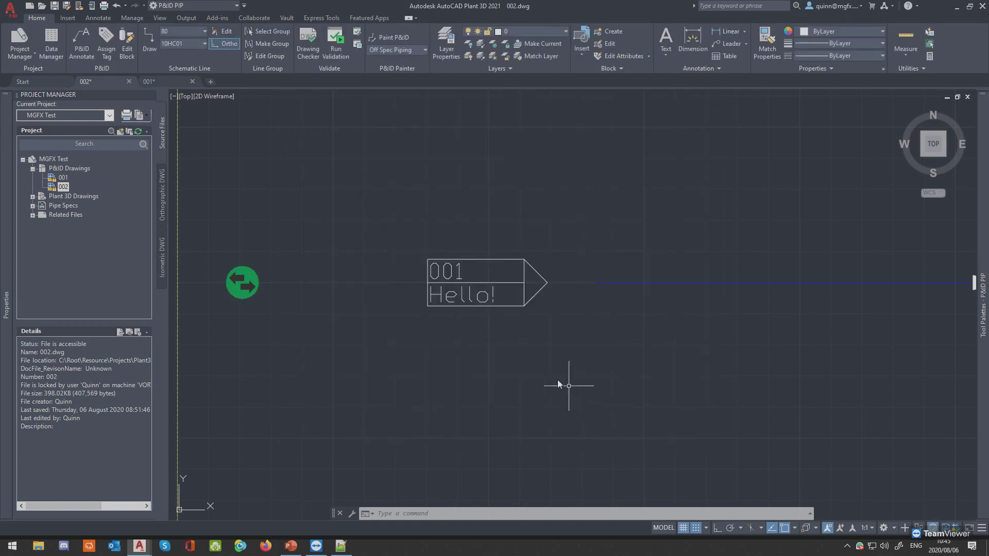
pyautogui.scroll(-2, 527, 305)
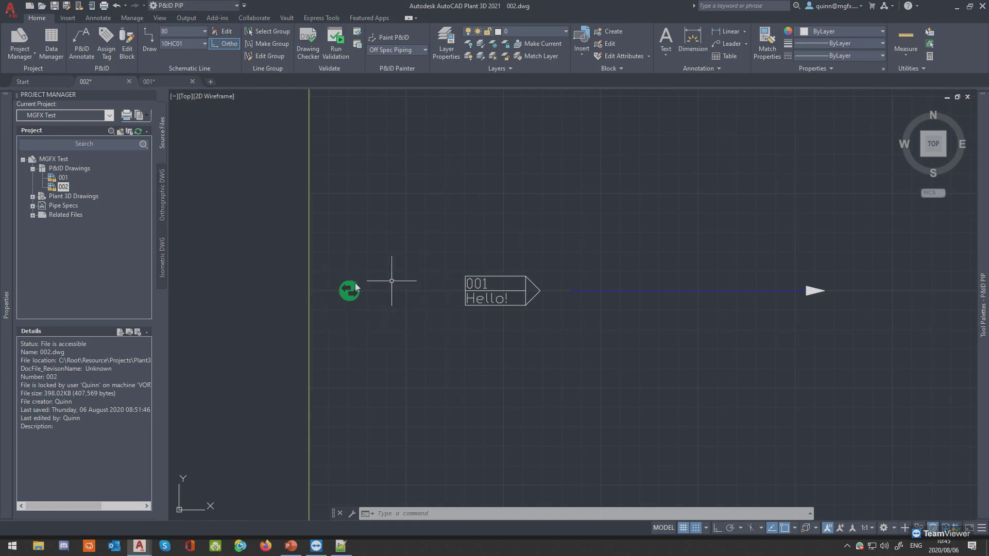
# Inspect the off-page connector in drawing 001 and return to drawing 002.
pyautogui.click(153, 82)
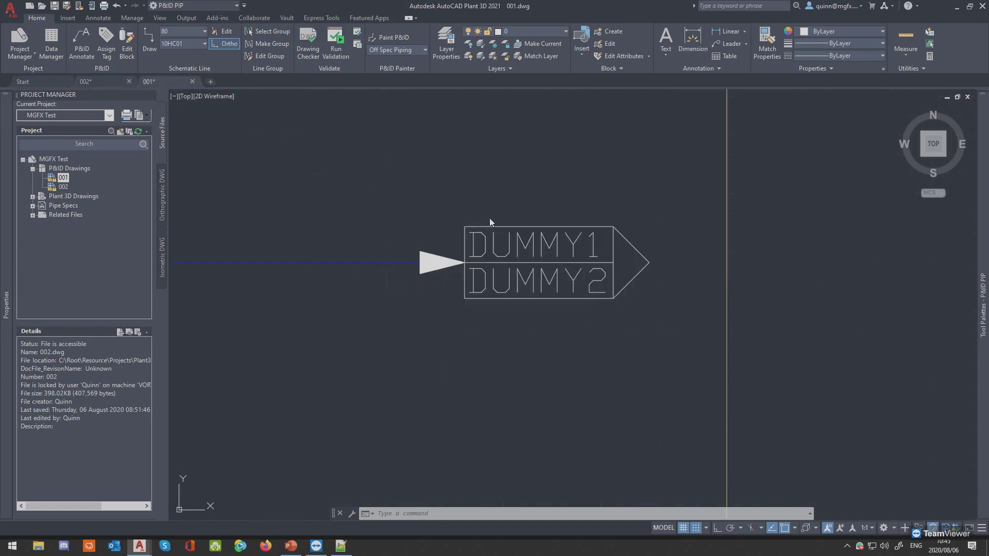
pyautogui.click(115, 83)
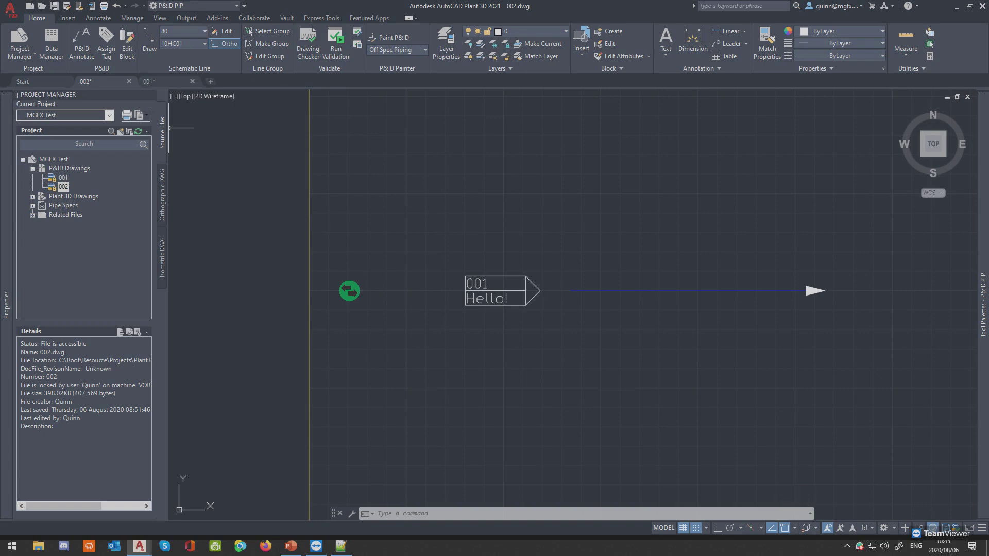
pyautogui.hotkey('alt', 'Tab')
pyautogui.hotkey('alt', 'Tab')
pyautogui.hotkey('alt', 'Tab')
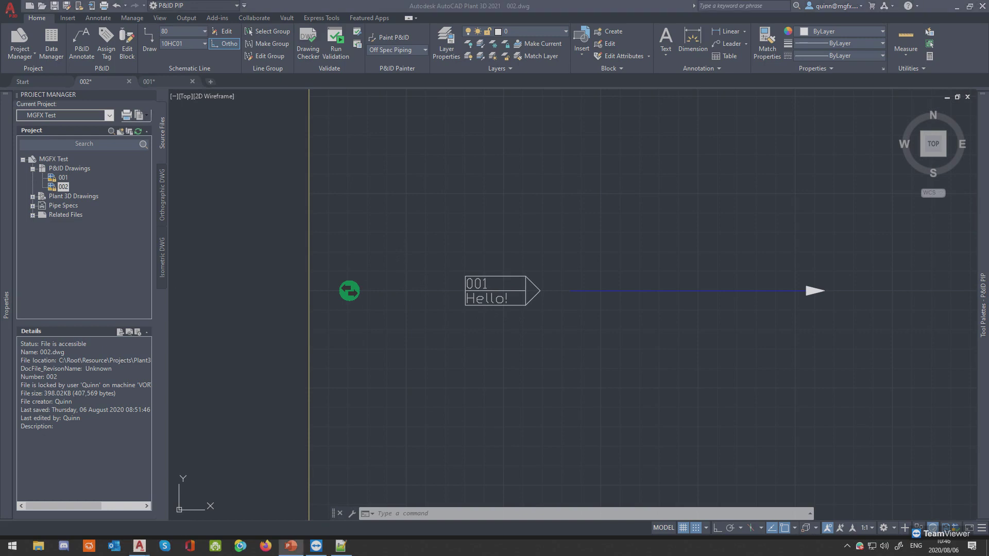
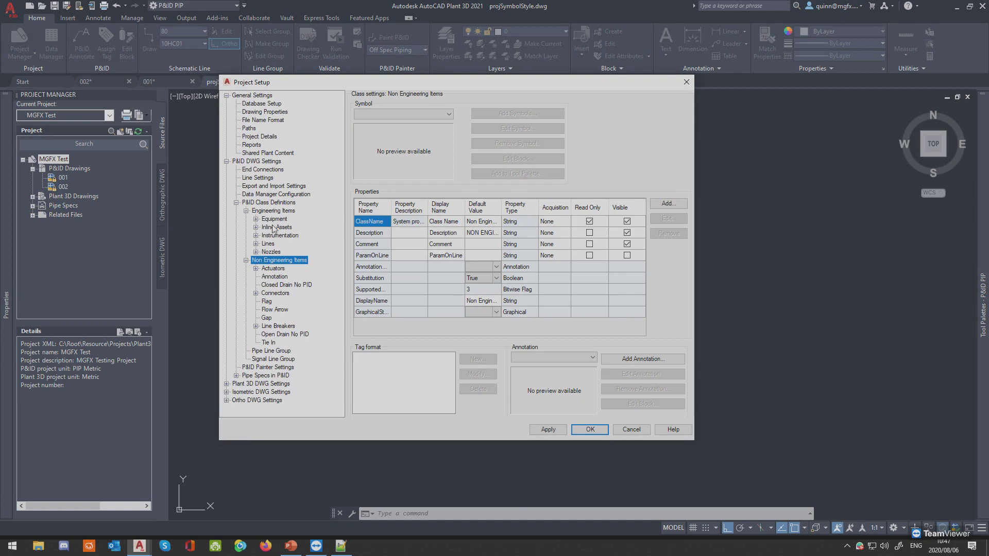
# In the Pipe Line Segments class settings, examine each subpart field of the existing Pipeline Tag format and close it without changes.
pyautogui.click(256, 243)
pyautogui.click(288, 251)
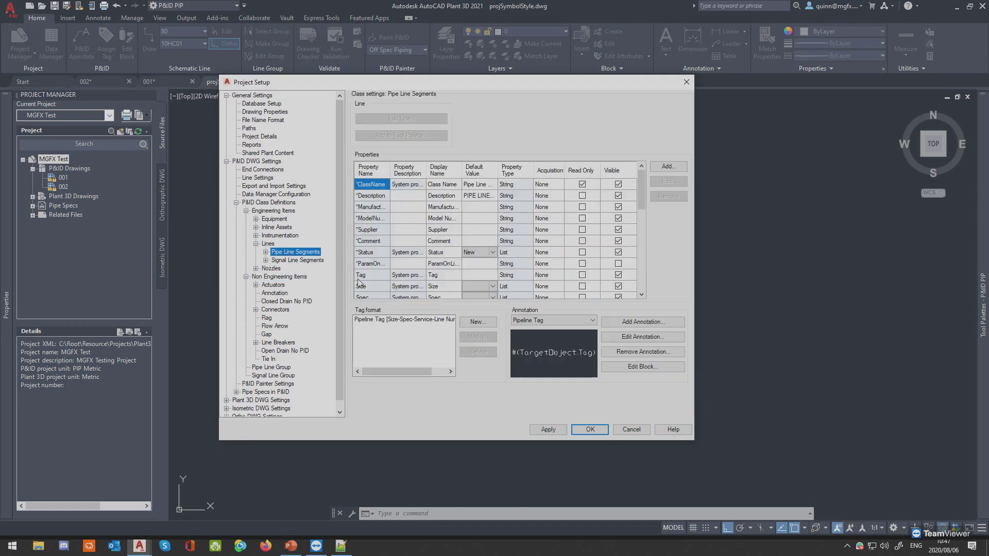
pyautogui.click(402, 320)
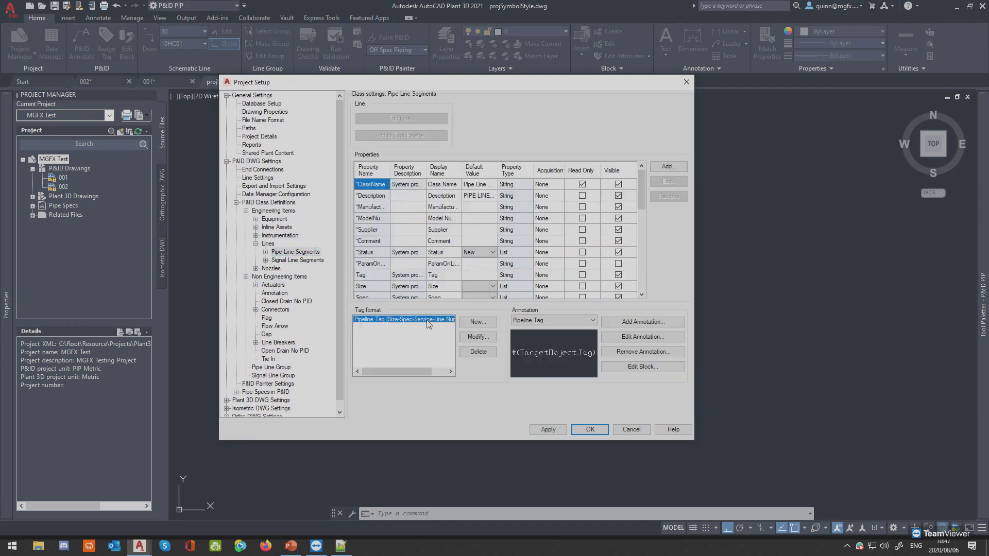
pyautogui.click(470, 338)
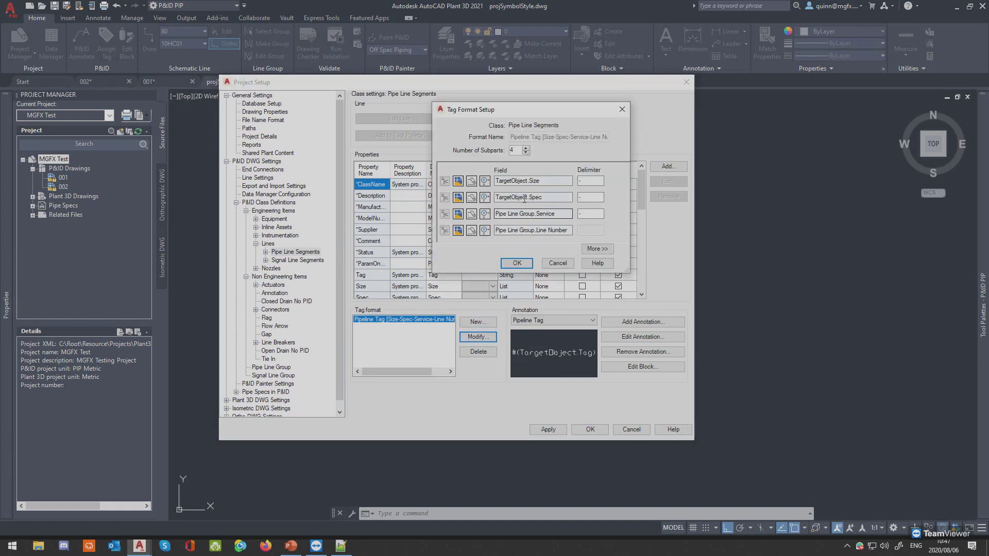
pyautogui.doubleClick(544, 181)
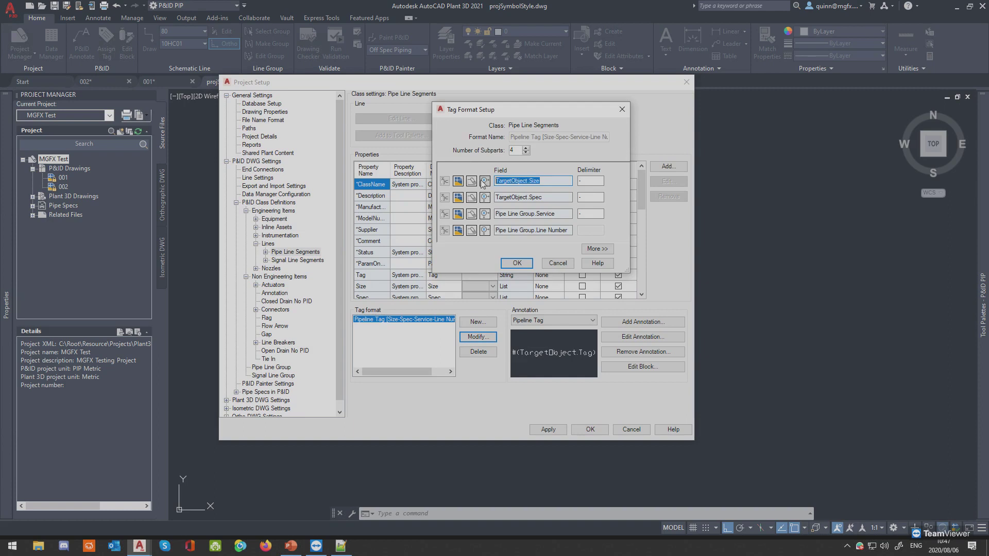
pyautogui.doubleClick(553, 197)
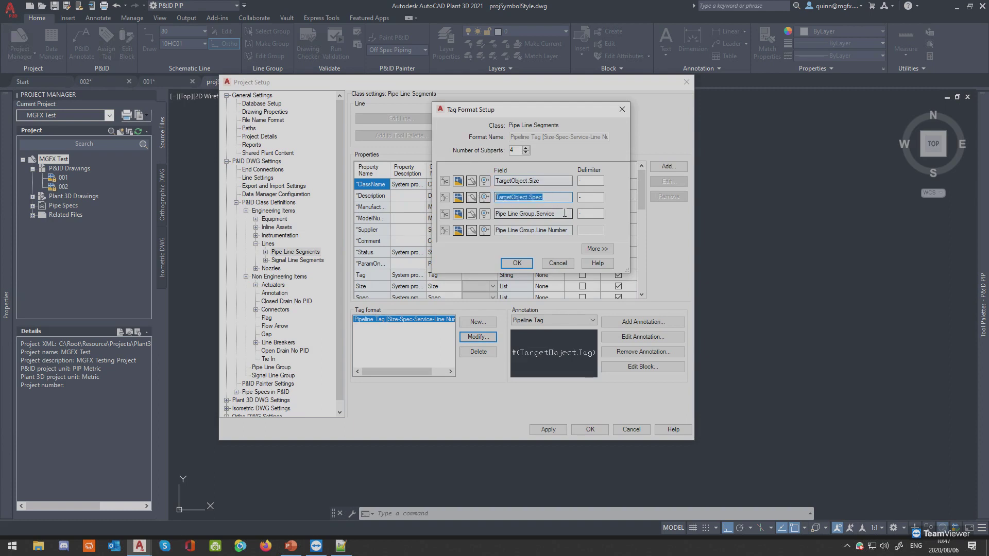
pyautogui.doubleClick(565, 215)
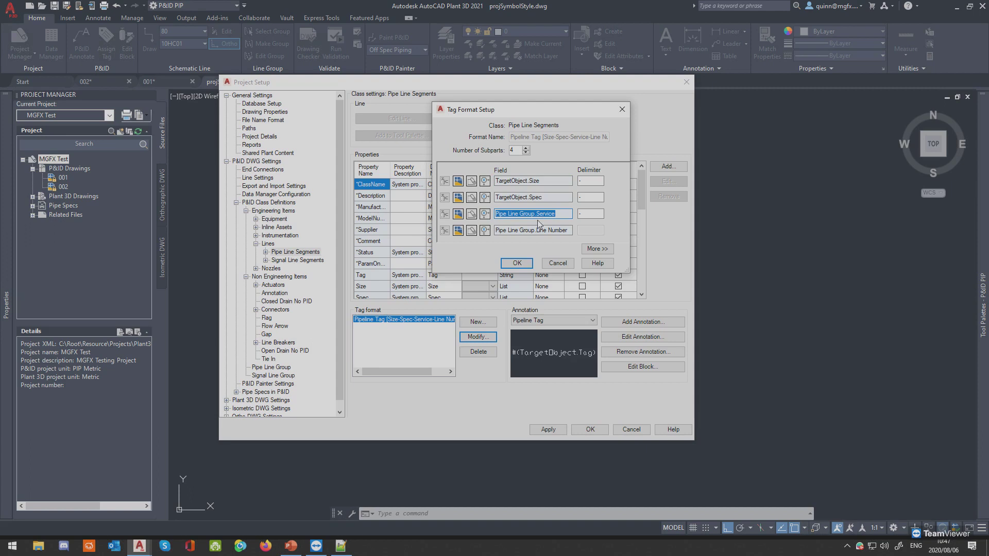
pyautogui.doubleClick(567, 231)
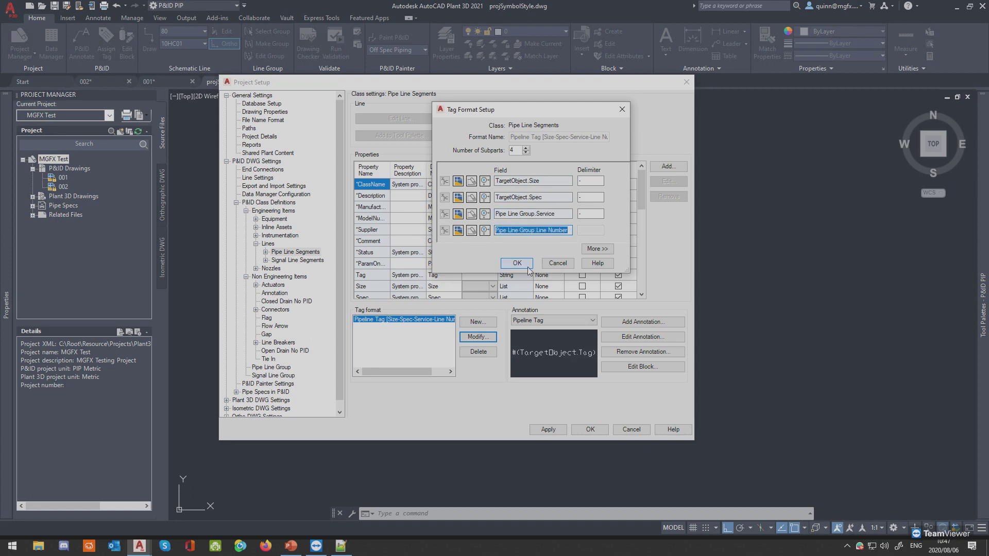
pyautogui.click(558, 263)
# Create a new tag format based on the Pipeline Tag format and replace the "Copy of" prefix in its name with "MGFX".
pyautogui.click(435, 319)
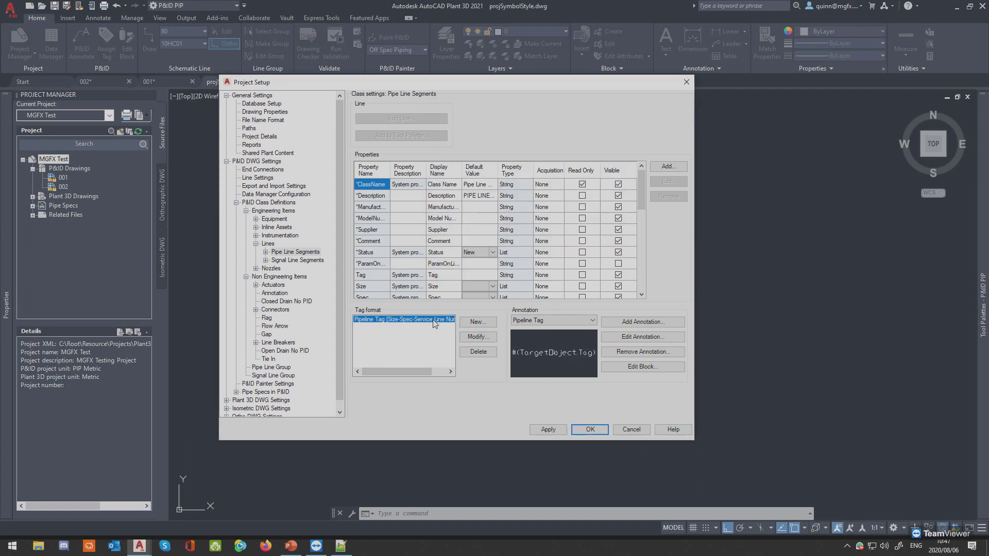
pyautogui.click(466, 323)
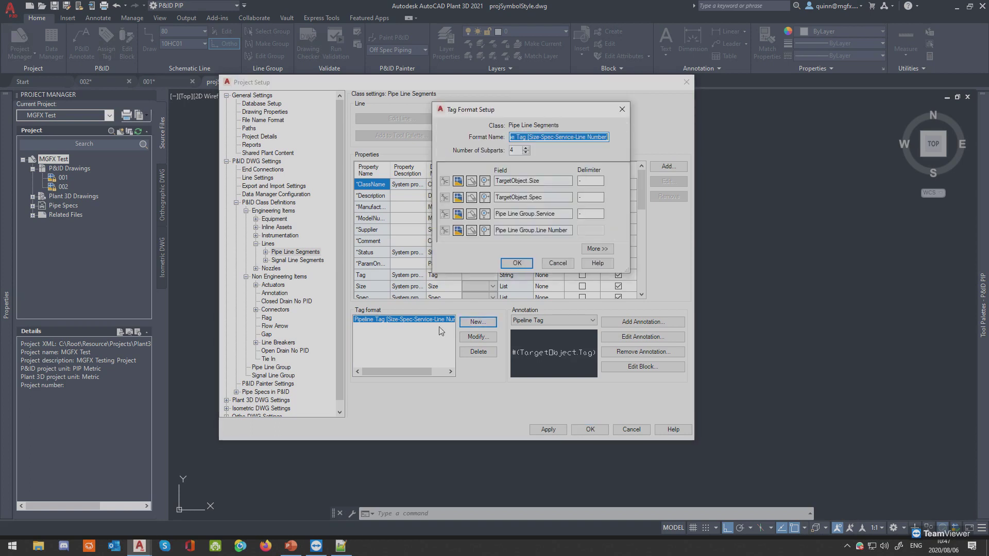
pyautogui.click(528, 138)
pyautogui.moveTo(529, 139); pyautogui.dragTo(498, 182)
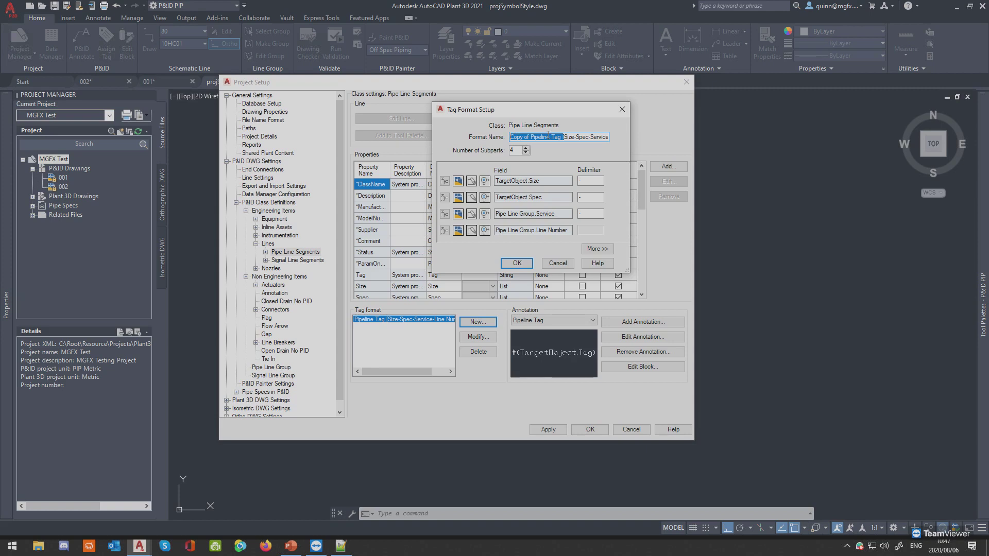
pyautogui.click(531, 138)
pyautogui.moveTo(530, 137); pyautogui.dragTo(459, 141)
pyautogui.write('MGFX')
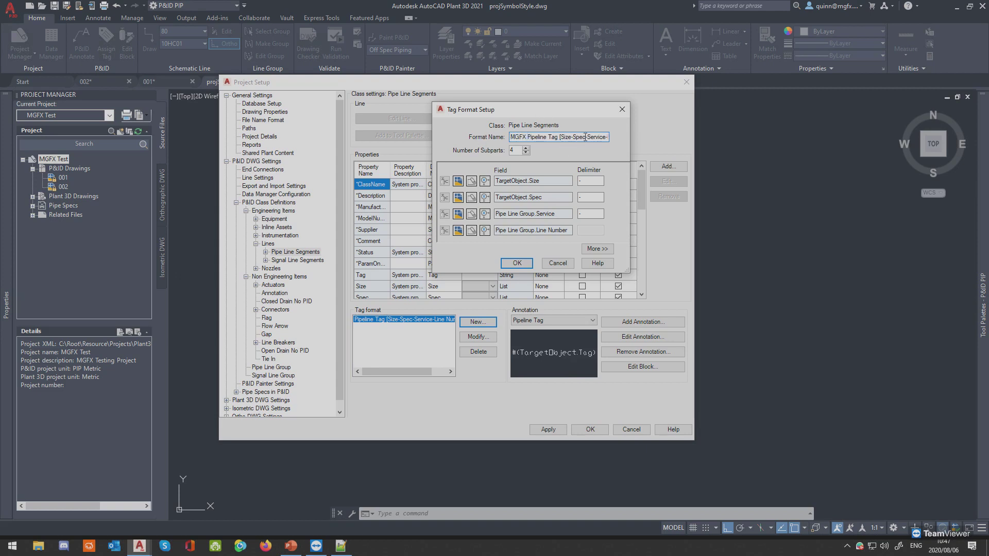
# Shorten the format name's bracketed part to [Size-Line Number] and set the number of subparts to 2.
pyautogui.moveTo(578, 137); pyautogui.dragTo(612, 137)
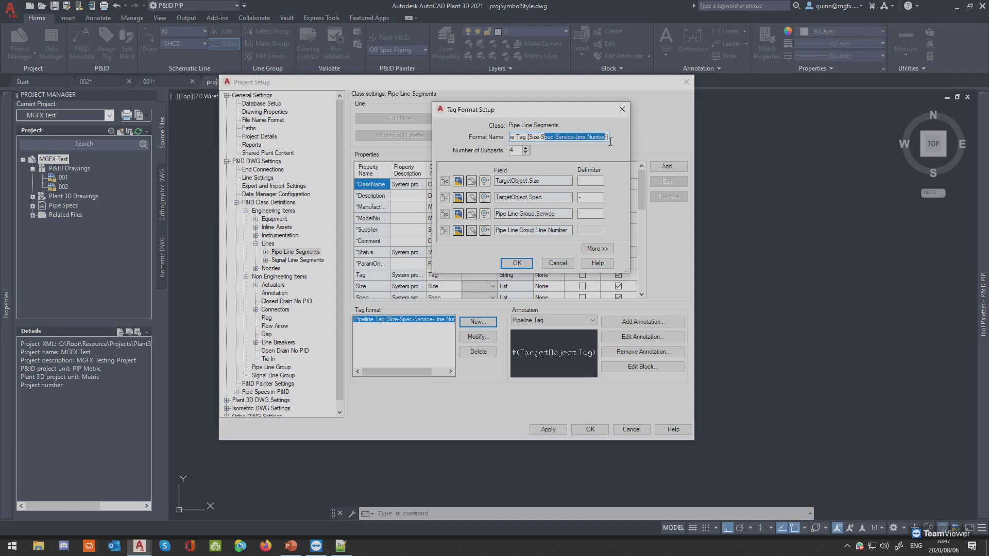
pyautogui.click(562, 136)
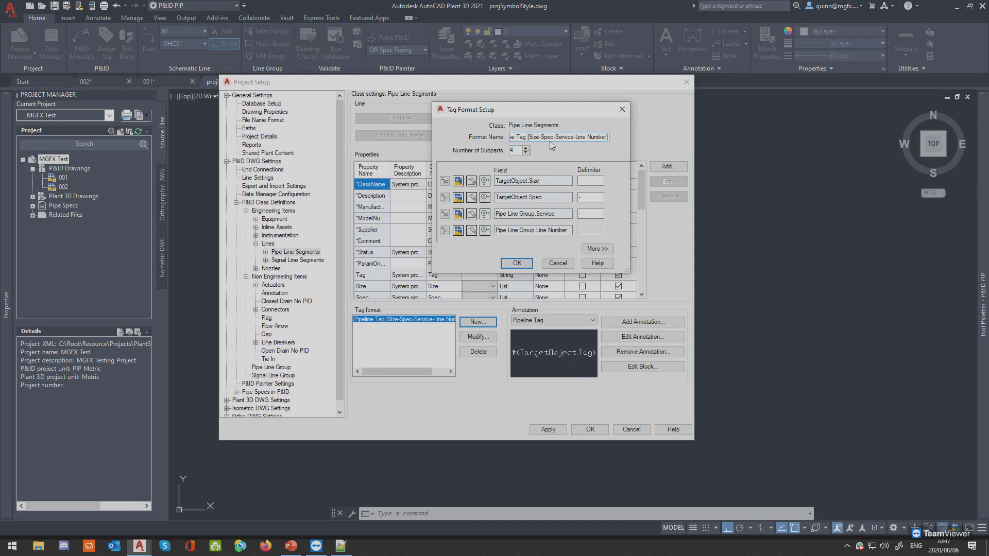
pyautogui.moveTo(555, 138)
pyautogui.mouseDown()
pyautogui.moveTo(576, 140)
pyautogui.moveTo(541, 138)
pyautogui.moveTo(544, 145)
pyautogui.mouseUp()
pyautogui.click(573, 137)
pyautogui.click(526, 152)
pyautogui.click(525, 152)
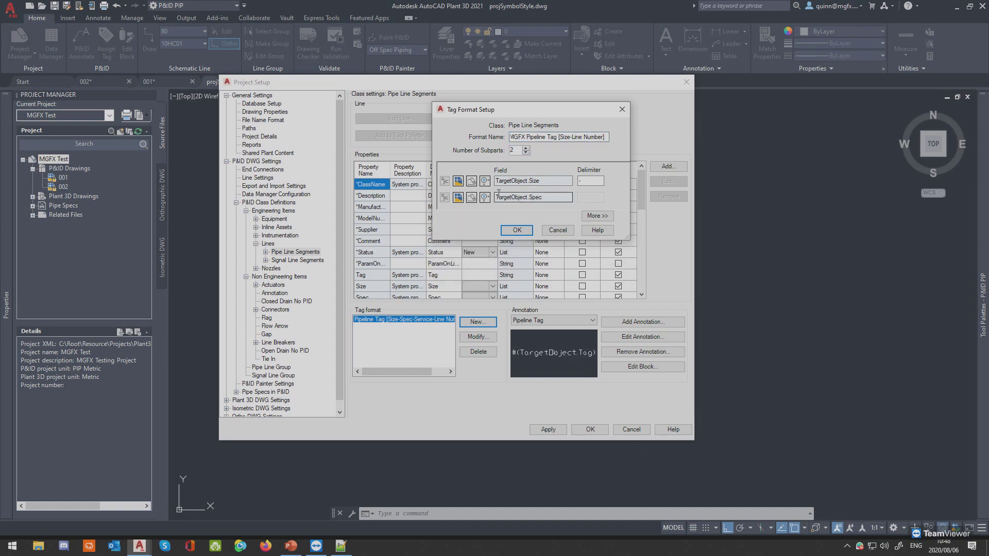
# Define the TargetObject.Size subpart with no expression, as a free style value.
pyautogui.doubleClick(559, 183)
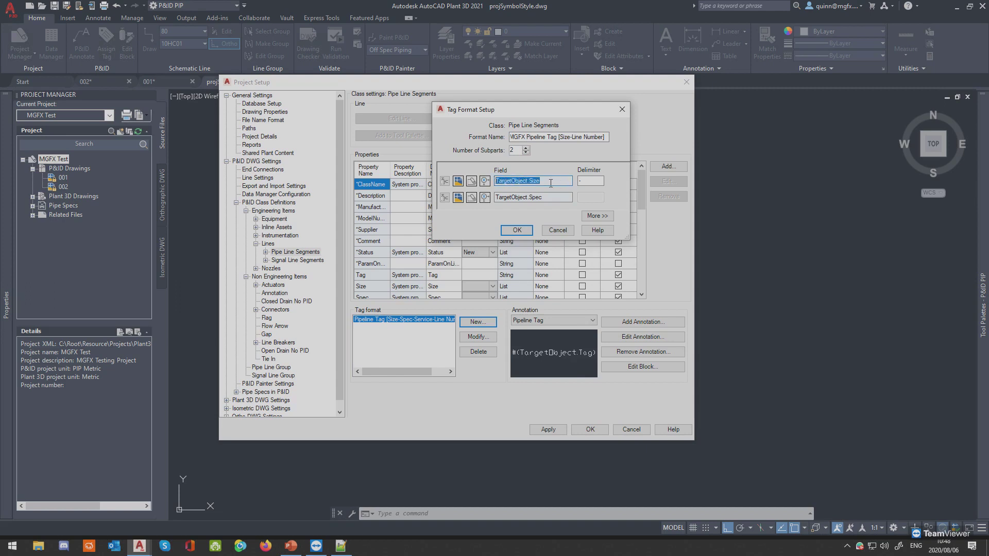
pyautogui.click(444, 183)
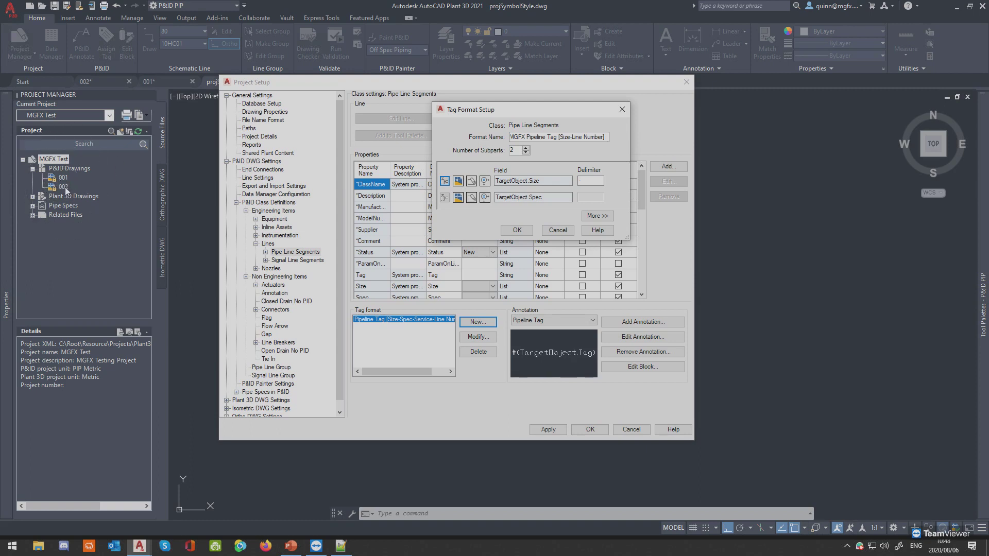
pyautogui.click(485, 182)
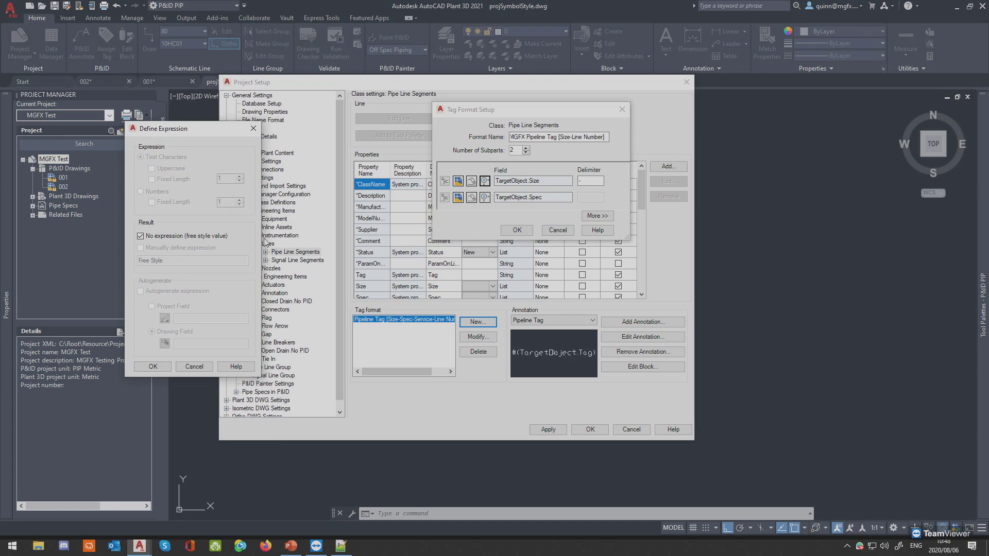
pyautogui.click(167, 363)
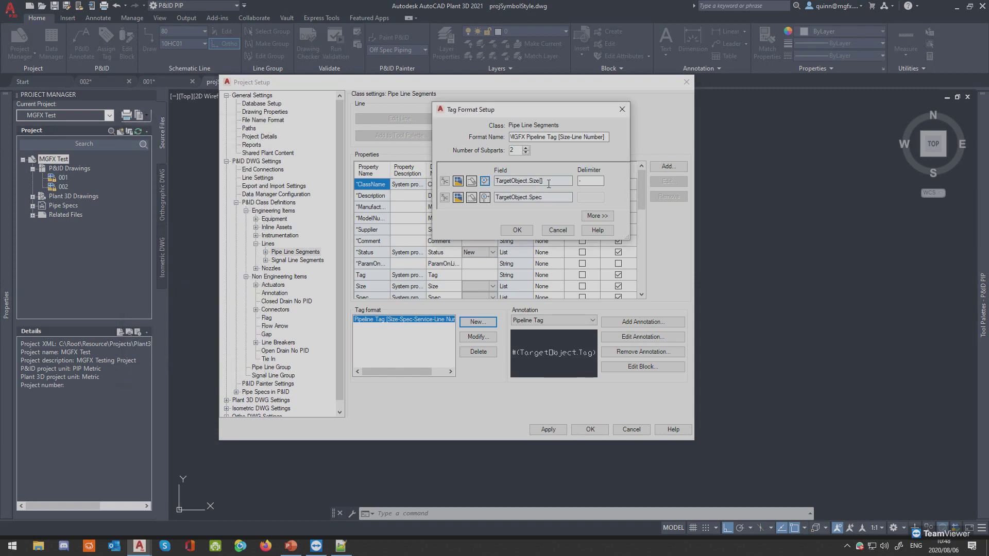
# Set the first subpart of the MGFX tag format to the target object's Size property from Pipe Line Segments.
pyautogui.click(446, 183)
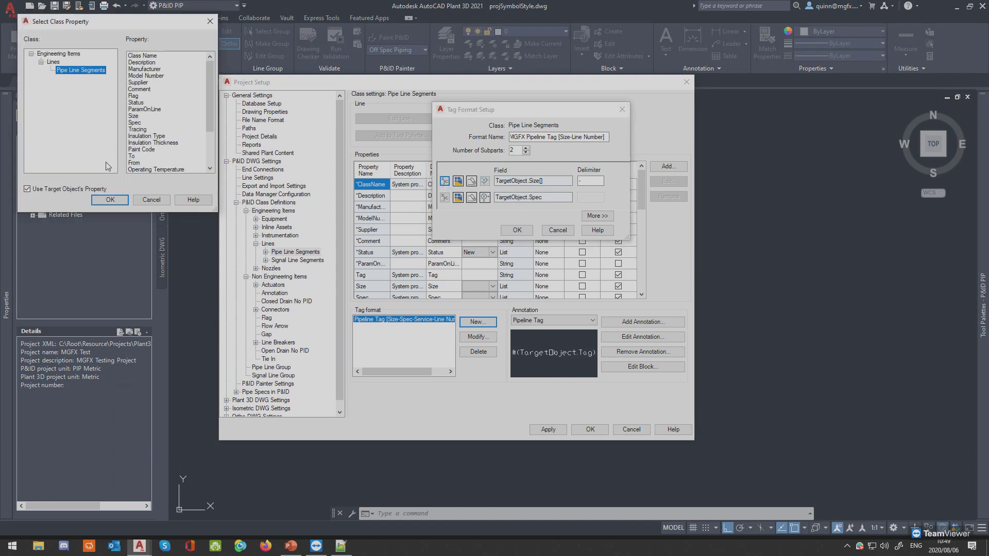
pyautogui.click(29, 190)
pyautogui.click(27, 188)
pyautogui.click(134, 118)
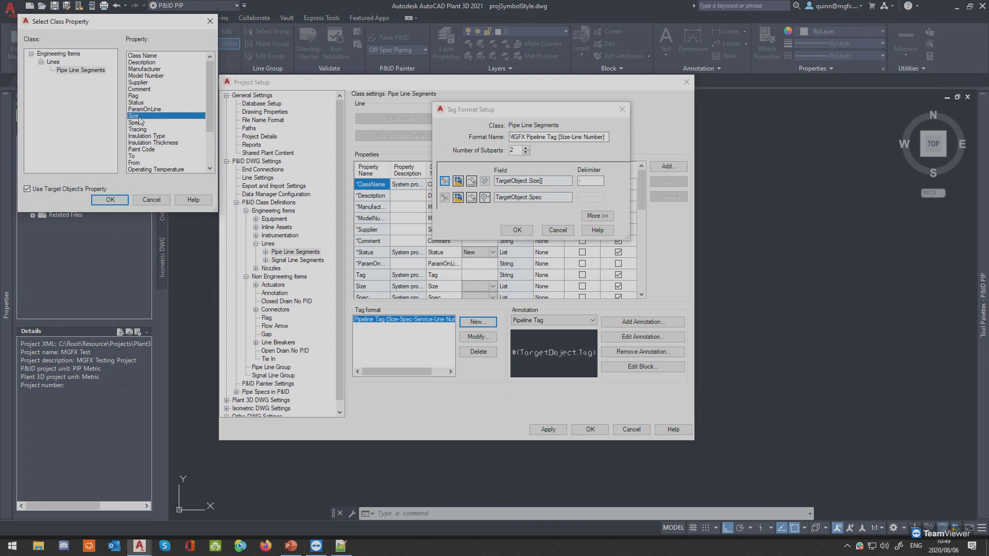
pyautogui.click(111, 200)
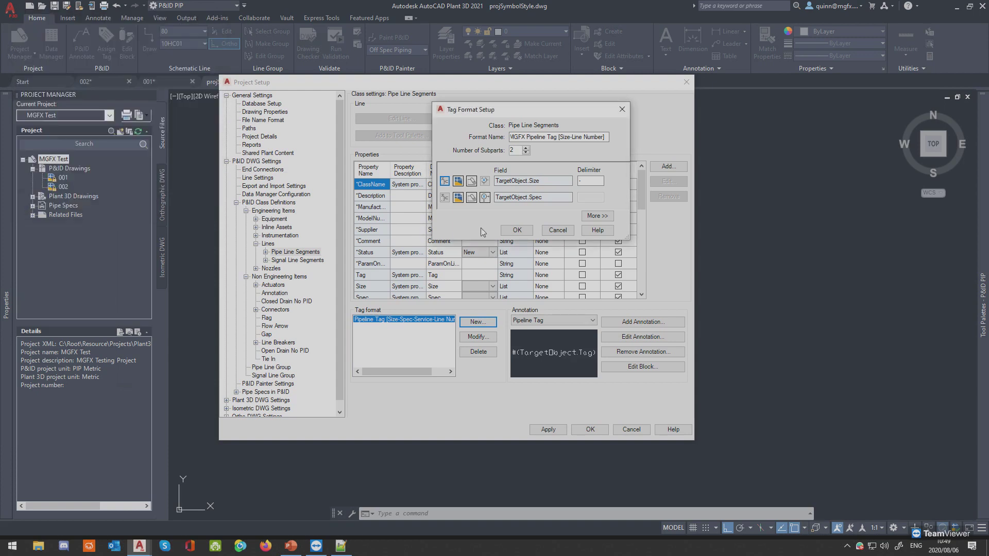
# Set the second subpart to the Line Number property of the Pipe Line Group class and save the tag format.
pyautogui.moveTo(546, 198); pyautogui.dragTo(484, 205)
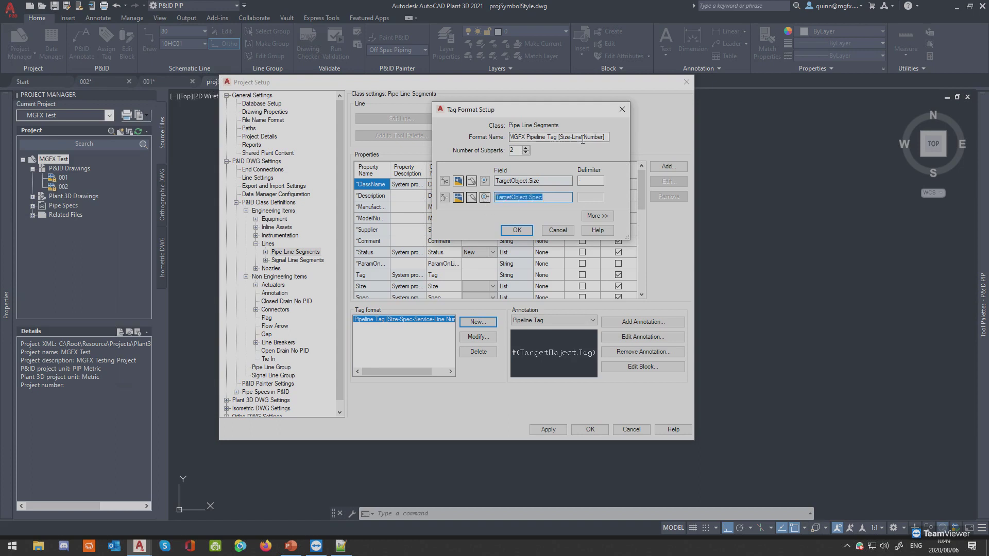
pyautogui.click(444, 198)
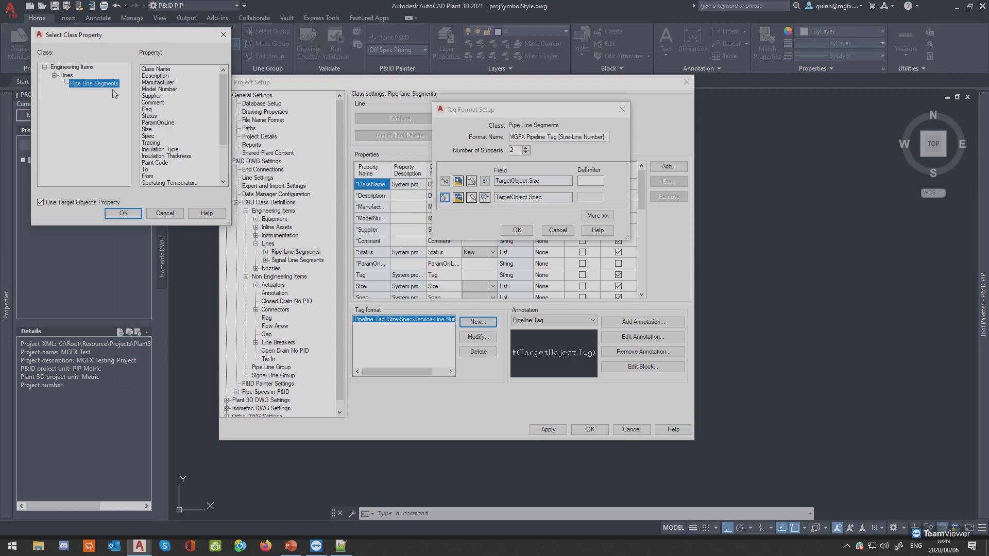
pyautogui.click(50, 201)
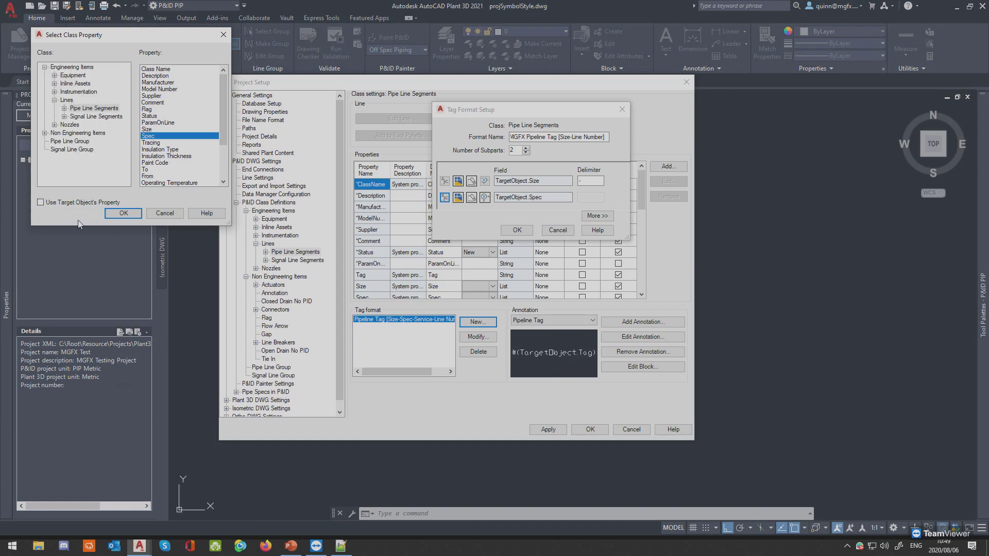
pyautogui.click(71, 143)
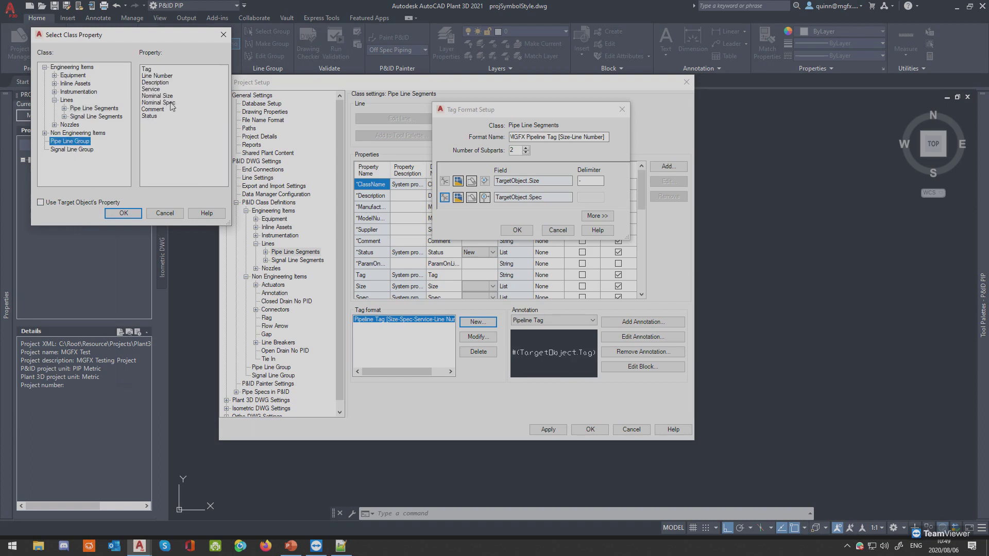
pyautogui.click(161, 76)
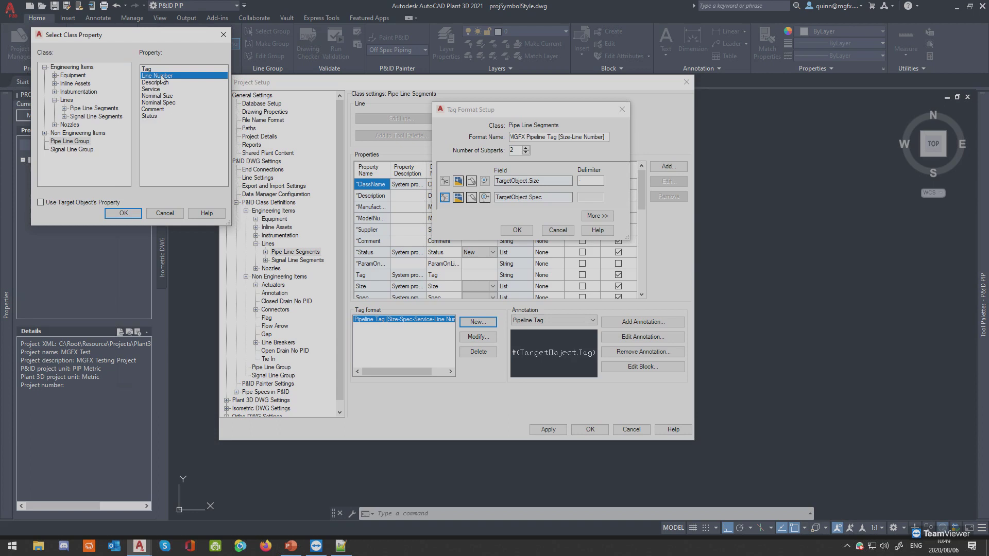
pyautogui.click(124, 213)
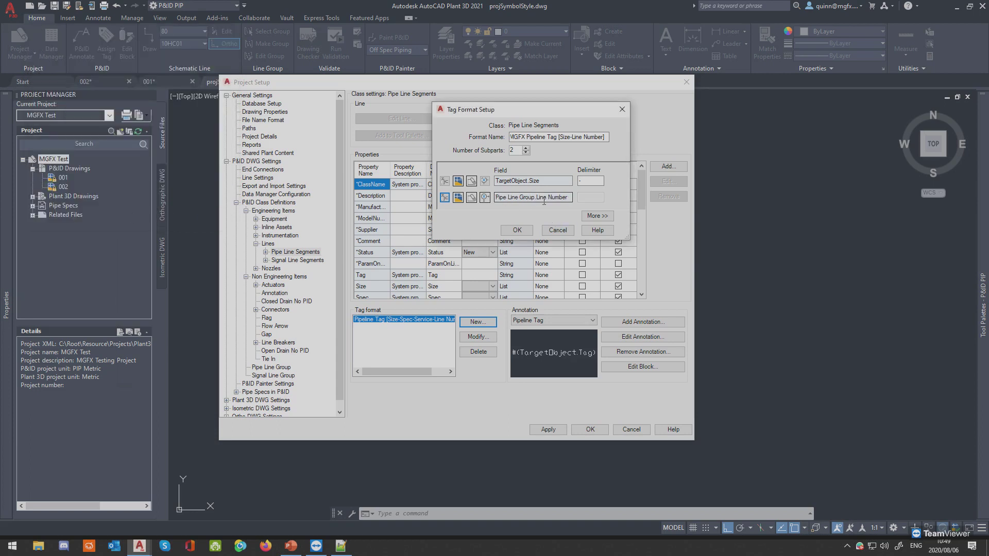
pyautogui.click(517, 230)
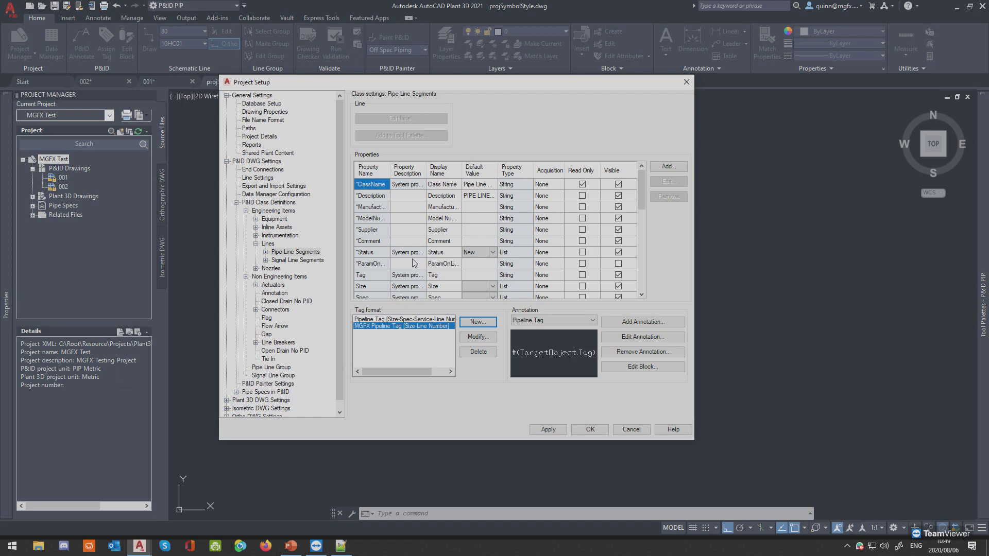
# Make MGFX Pipeline Tag [Size-Line Number] the default tag format for Pipe Line Segments and save the project setup.
pyautogui.scroll(-7, 413, 260)
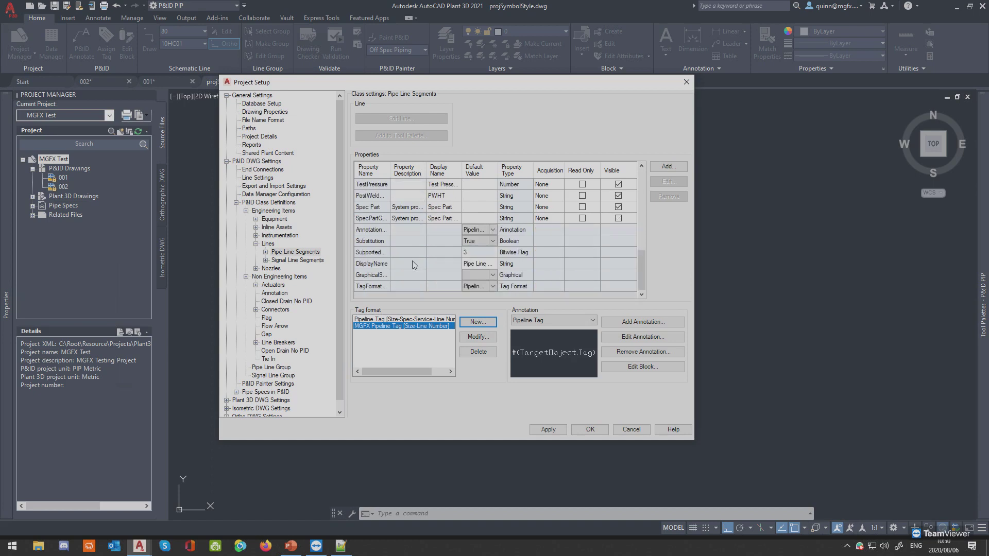
pyautogui.click(491, 289)
pyautogui.click(491, 288)
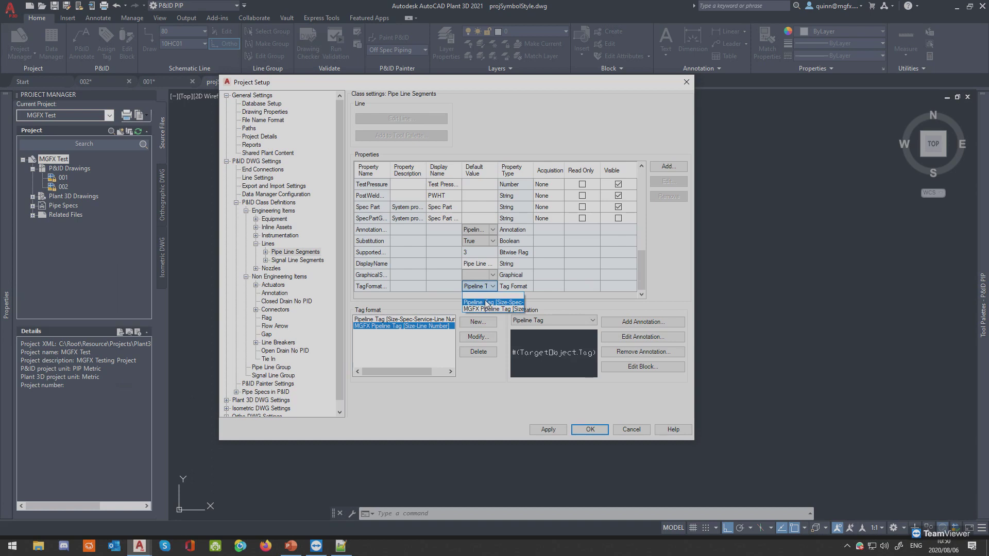
pyautogui.click(491, 310)
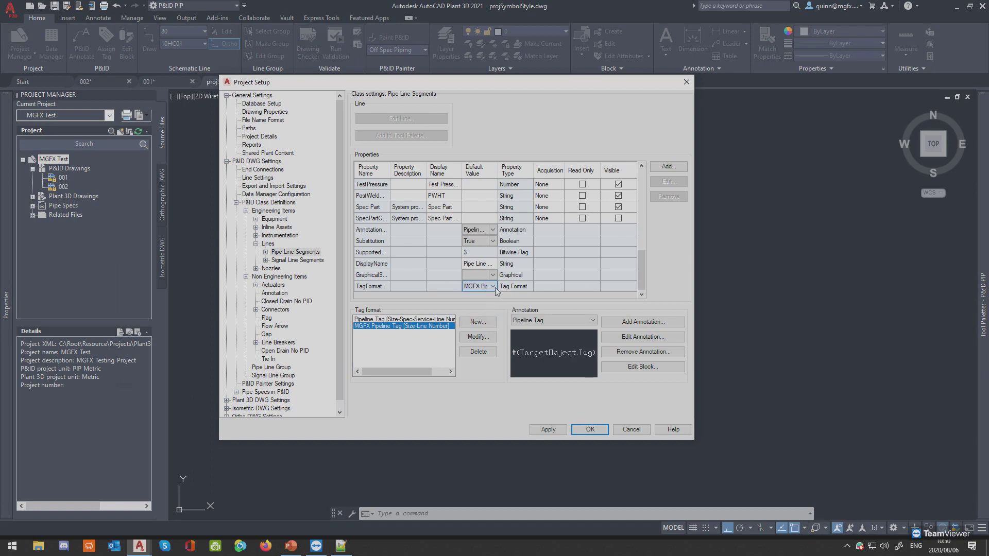
pyautogui.moveTo(498, 171); pyautogui.dragTo(526, 172)
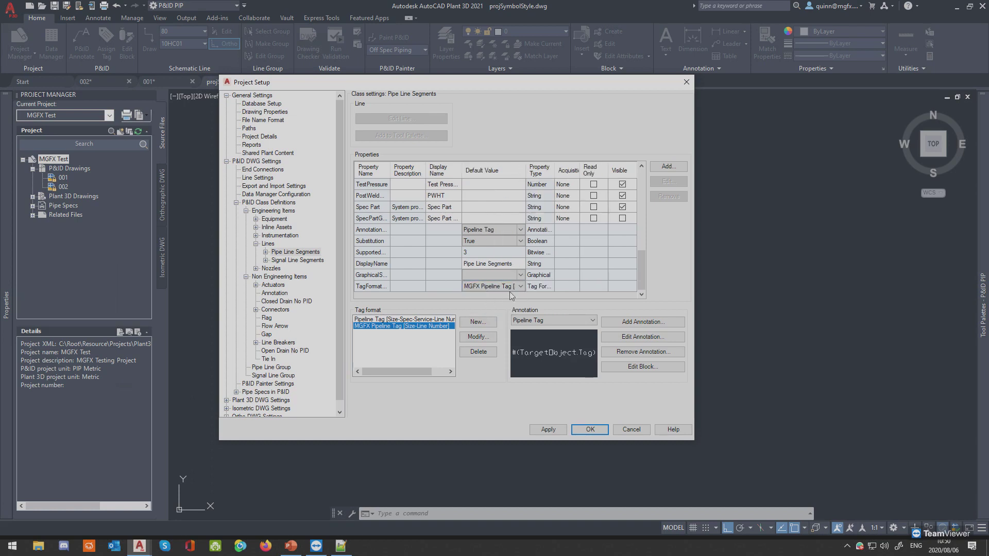
pyautogui.click(587, 431)
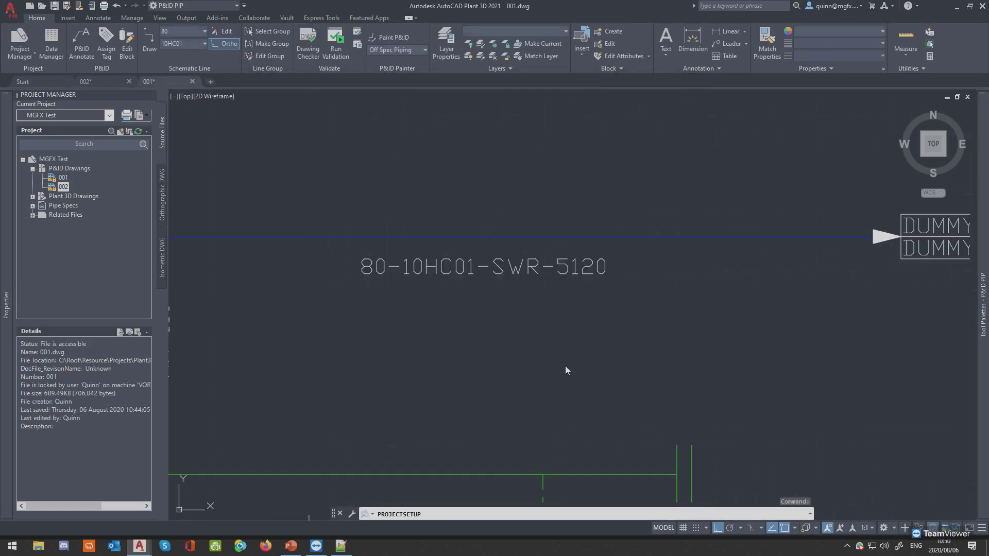
# Delete the 80-10HC01-SWR-5120 annotation beneath the pipeline in drawing 001.
pyautogui.click(529, 315)
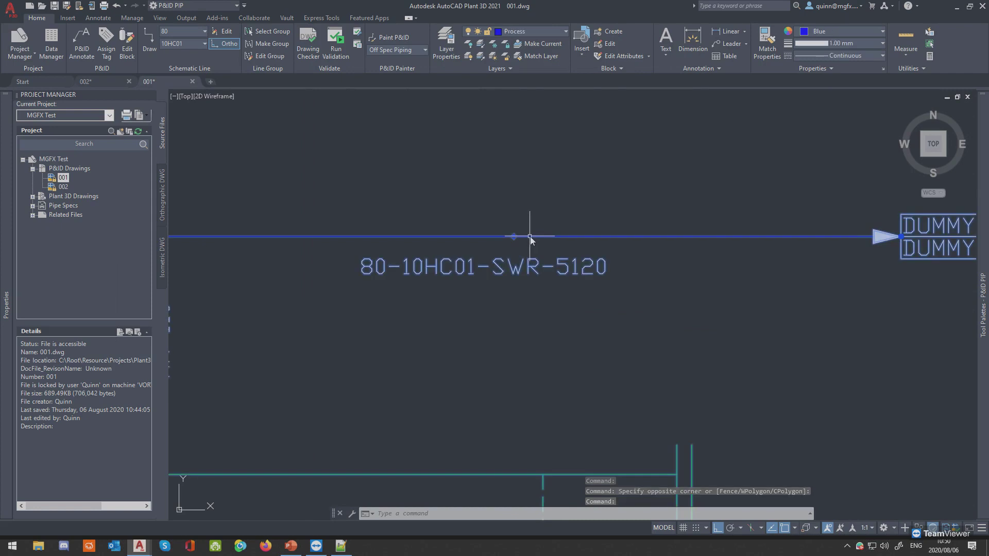
pyautogui.press('Escape')
pyautogui.click(536, 268)
pyautogui.press('Delete')
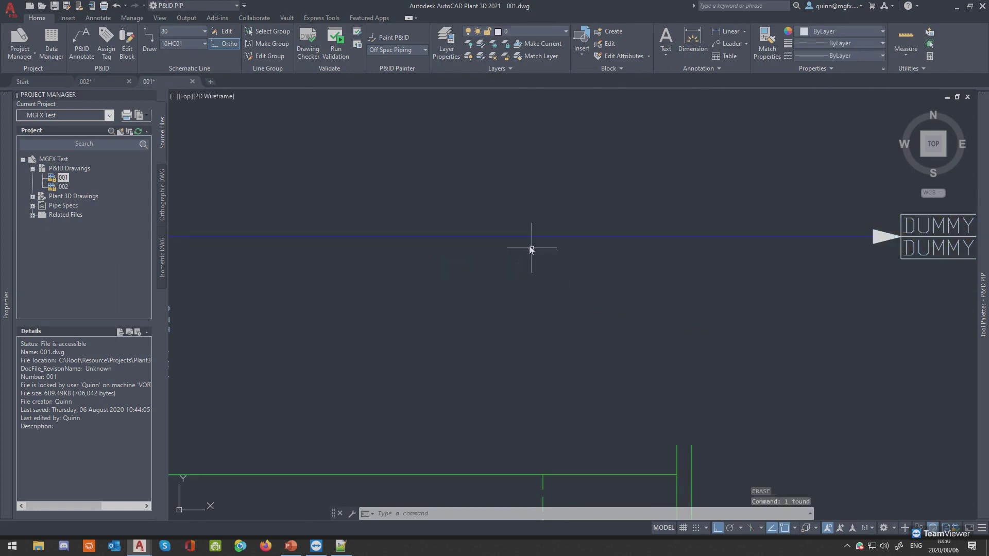
# Assign line number 9999 to the pipeline running to the off-page connector and place its Pipeline Tag annotation below the line.
pyautogui.click(520, 239)
pyautogui.rightClick(545, 238)
pyautogui.click(579, 247)
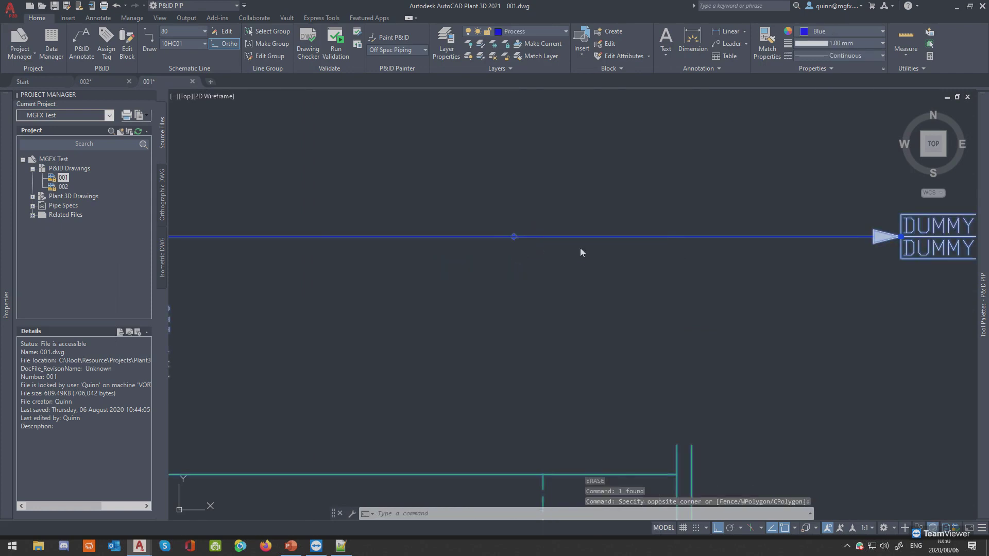
pyautogui.hotkey('shift', 'Tab')
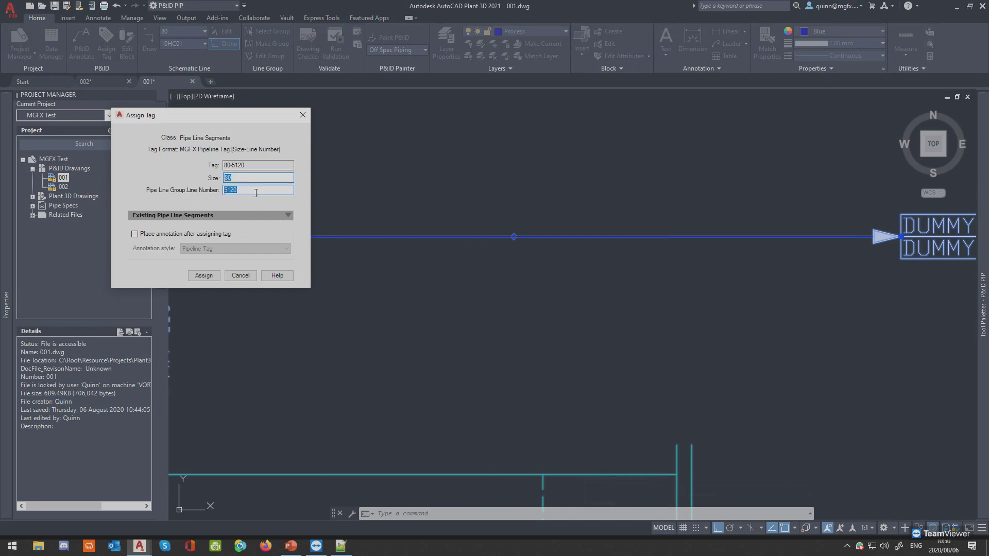
pyautogui.write('9999')
pyautogui.click(167, 237)
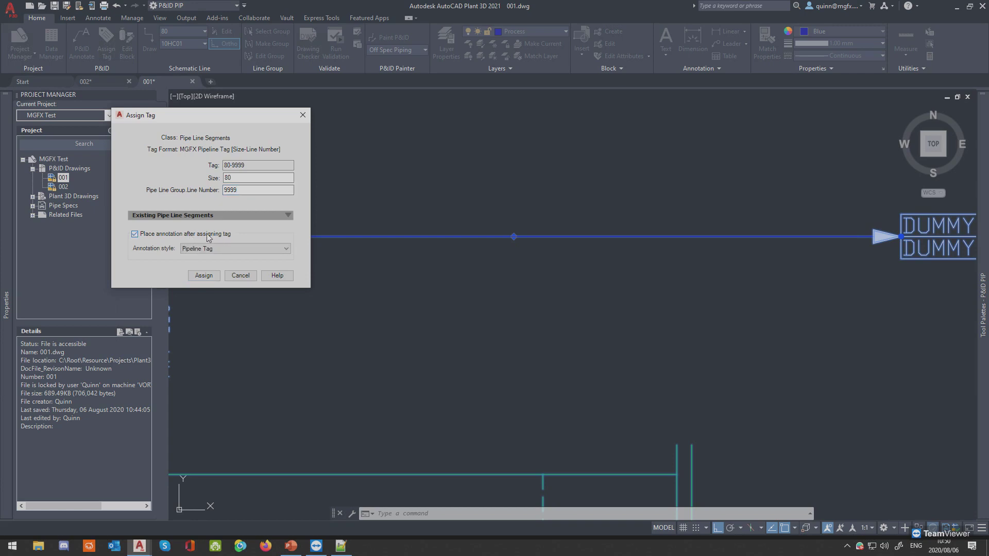
pyautogui.click(204, 276)
pyautogui.click(517, 258)
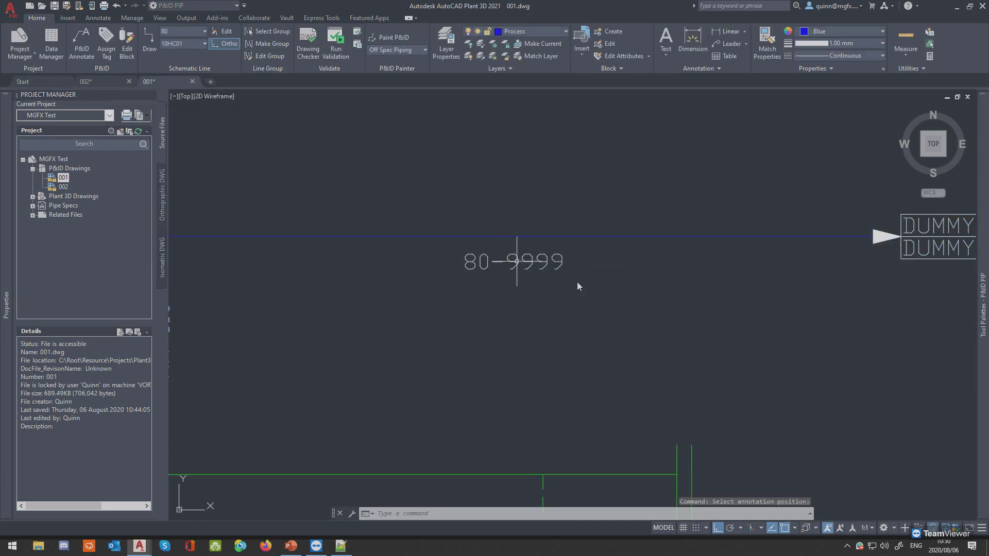
# Compare the new short tag on the outgoing line with the tag of the incoming line above exchanger E-2000.
pyautogui.scroll(-2, 522, 315)
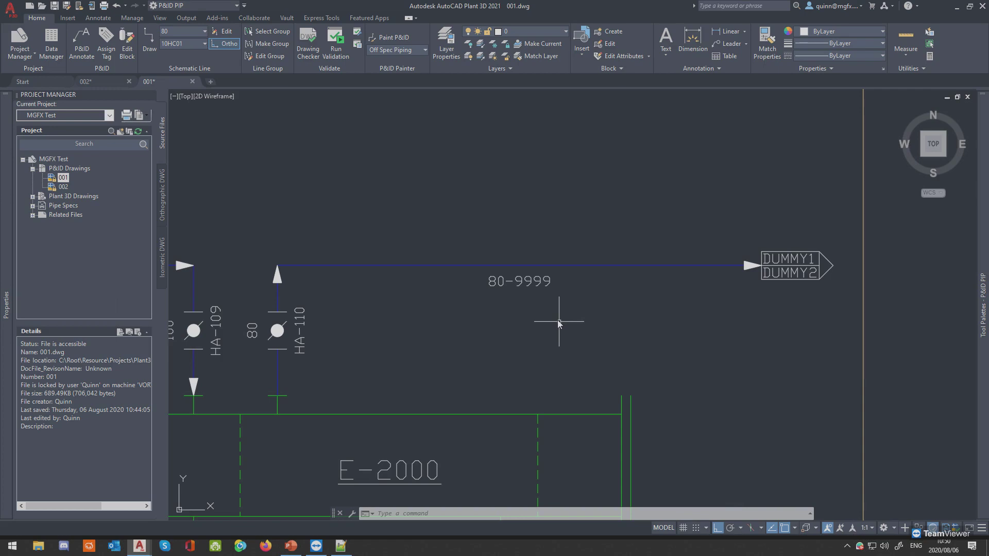
pyautogui.scroll(-6, 557, 319)
pyautogui.scroll(1, 493, 267)
pyautogui.scroll(6, 601, 231)
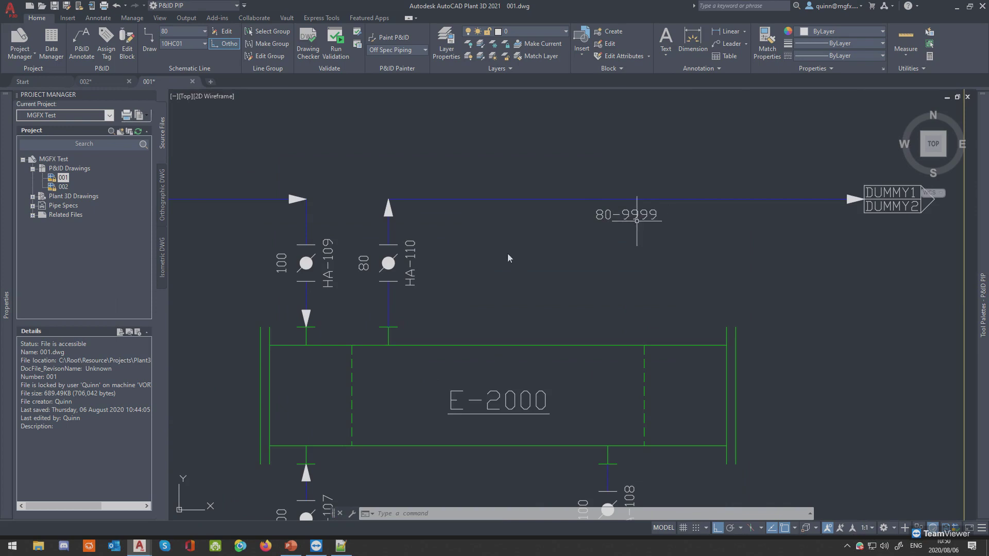
pyautogui.moveTo(461, 249); pyautogui.dragTo(740, 261, button='middle')
pyautogui.moveTo(473, 287)
pyautogui.mouseDown(button='middle')
pyautogui.moveTo(766, 283)
pyautogui.moveTo(711, 292)
pyautogui.mouseUp(button='middle')
pyautogui.scroll(2, 517, 227)
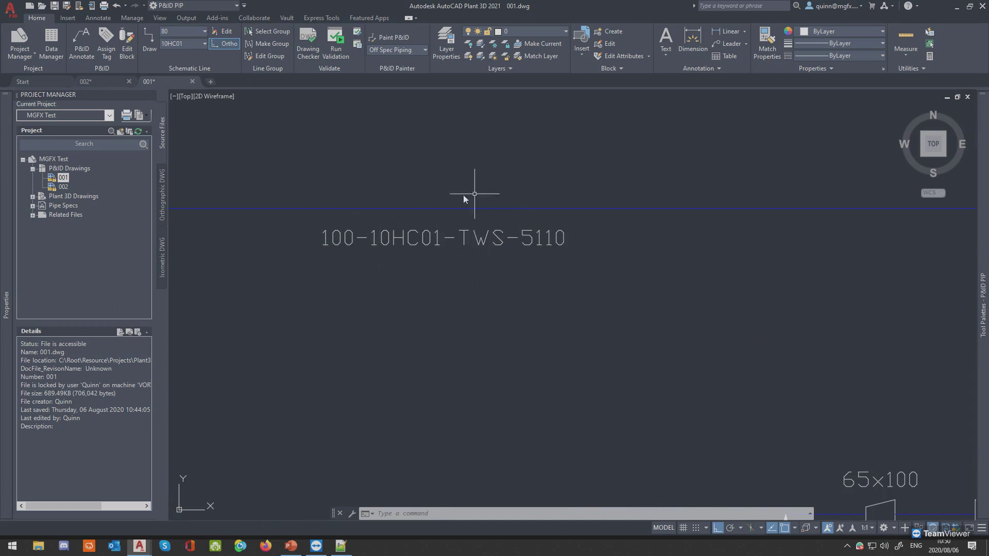
pyautogui.moveTo(568, 207)
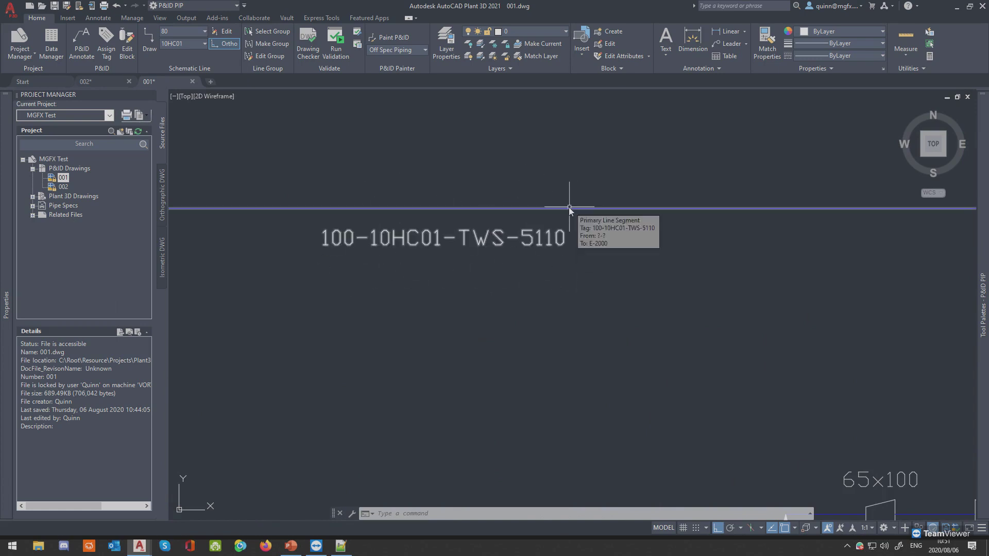
pyautogui.scroll(-8, 585, 276)
pyautogui.scroll(3, 655, 271)
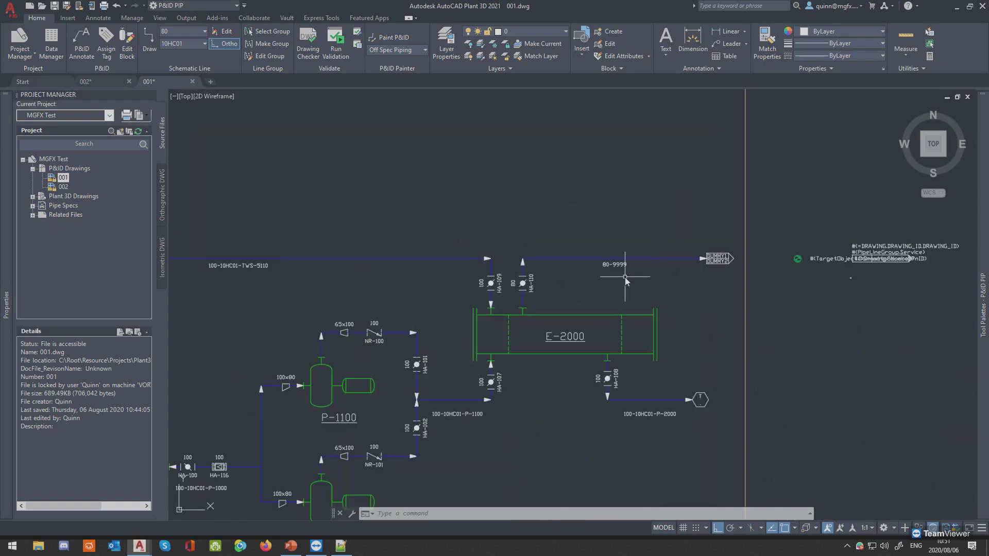
pyautogui.scroll(4, 624, 278)
pyautogui.scroll(-2, 601, 280)
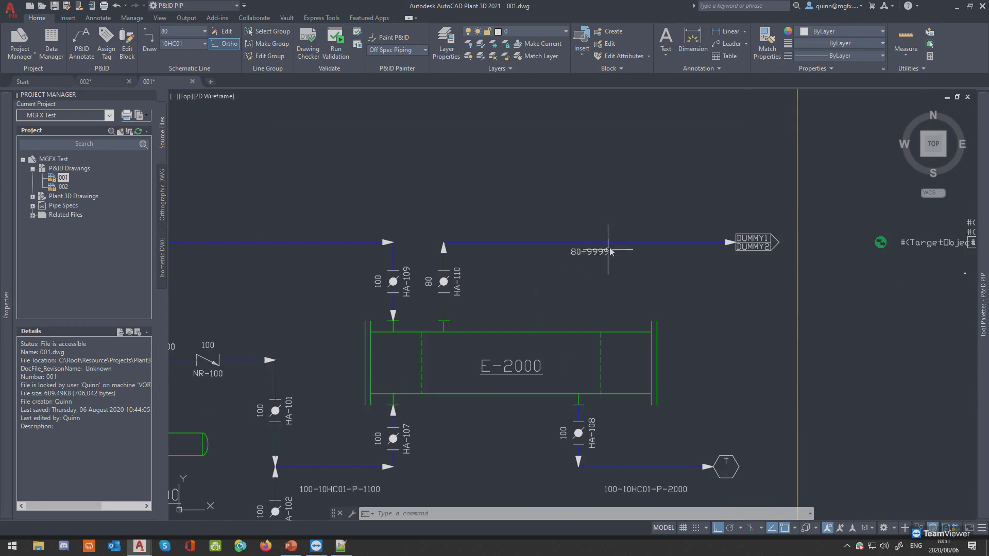
# Examine the valve and line labels around pump P-1100, including check valve NR-100.
pyautogui.moveTo(639, 214); pyautogui.dragTo(648, 197, button='middle')
pyautogui.scroll(-4, 649, 198)
pyautogui.moveTo(559, 284); pyautogui.dragTo(576, 260, button='middle')
pyautogui.scroll(2, 577, 260)
pyautogui.moveTo(323, 339); pyautogui.dragTo(399, 368, button='middle')
pyautogui.scroll(2, 473, 235)
pyautogui.moveTo(473, 236); pyautogui.dragTo(380, 321, button='middle')
pyautogui.scroll(2, 423, 320)
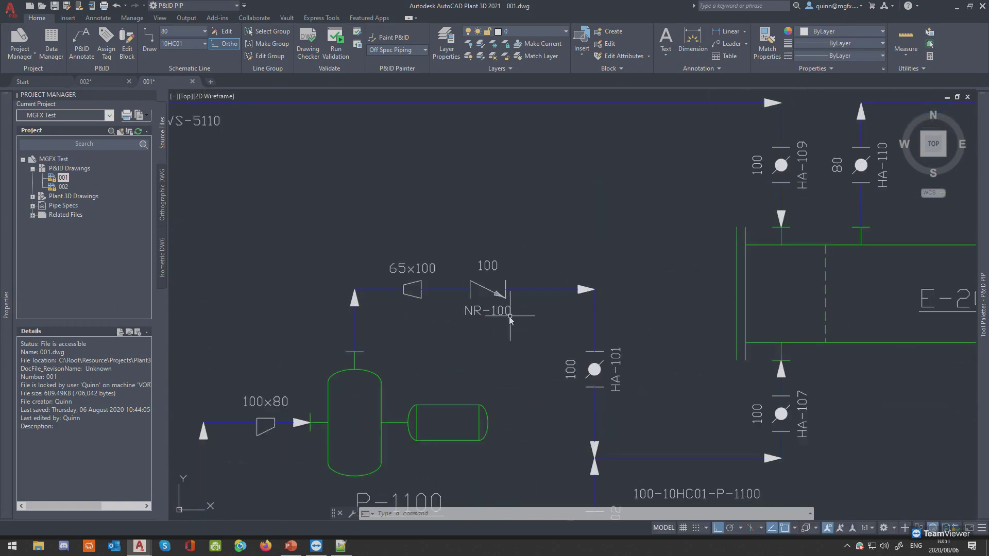
pyautogui.scroll(-2, 509, 319)
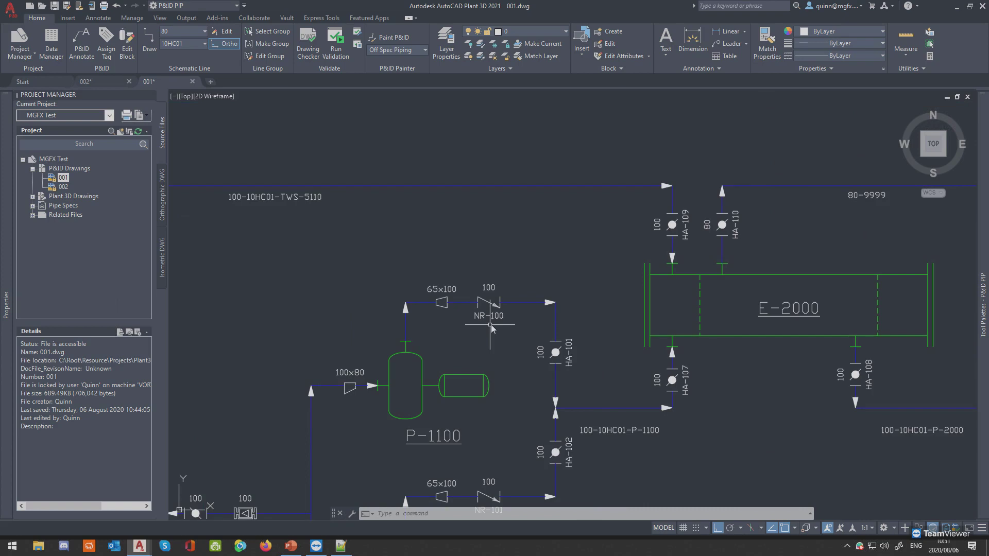
pyautogui.scroll(2, 490, 309)
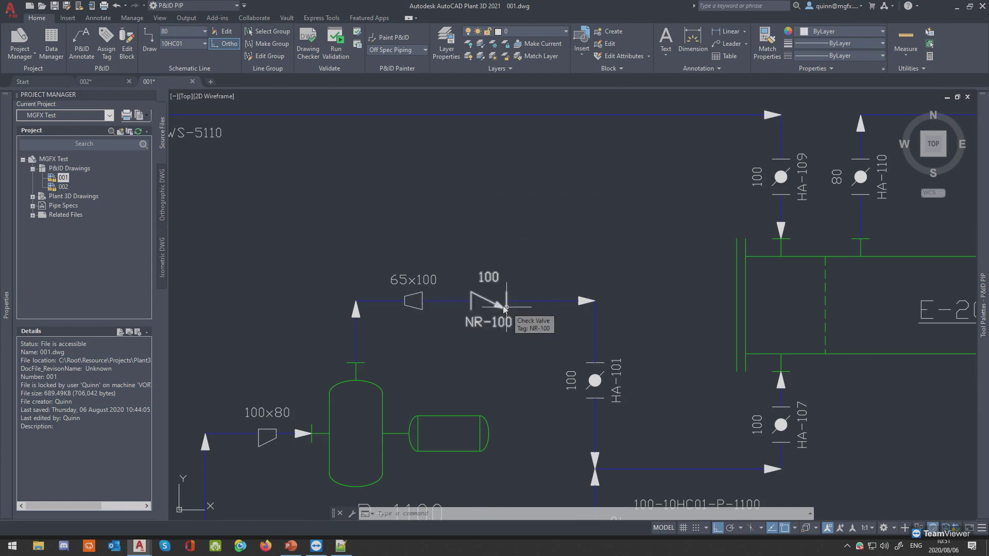
pyautogui.scroll(-4, 448, 307)
pyautogui.scroll(2, 600, 281)
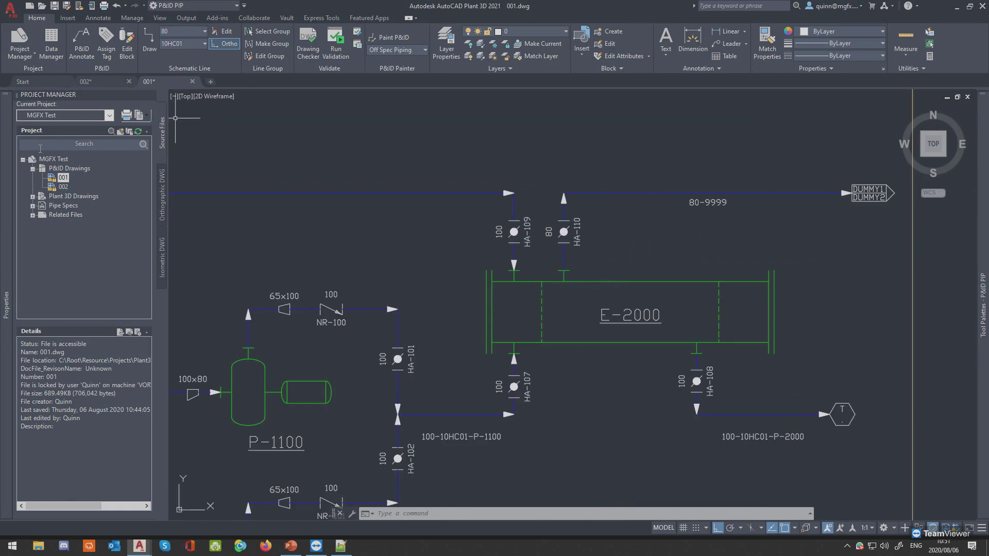
# Open the project setup for MGFX Test and show the Hand Valves class settings under the P&ID inline assets.
pyautogui.rightClick(54, 160)
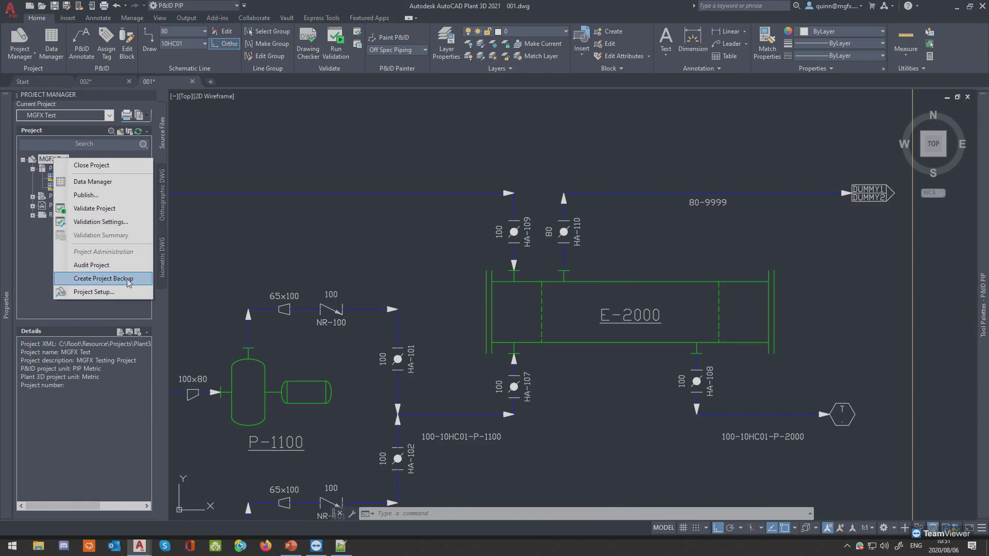
pyautogui.click(101, 293)
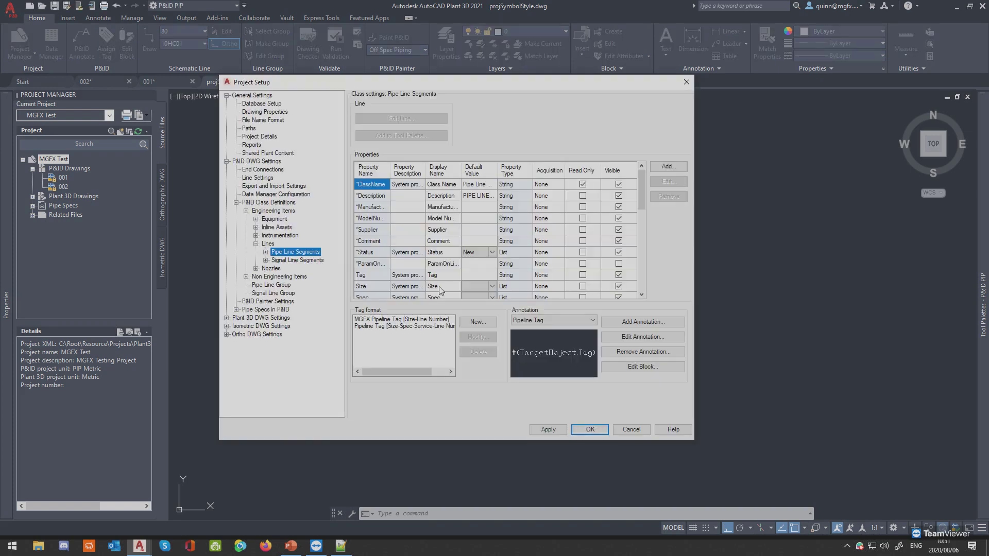
pyautogui.click(268, 211)
pyautogui.click(268, 228)
pyautogui.doubleClick(269, 227)
pyautogui.click(269, 235)
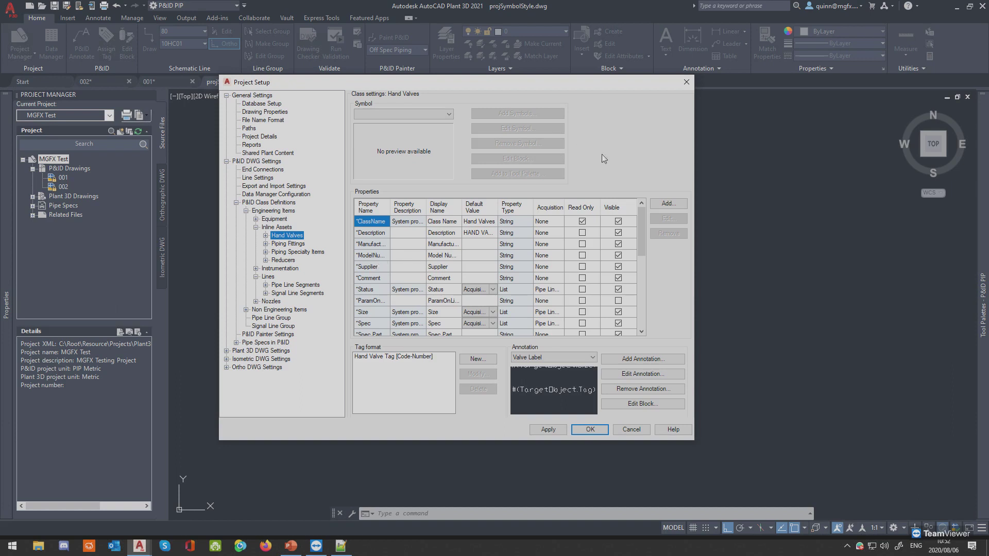
# Add a Hand Valves property named On_Line_Number with display name On Line Number and the Acquisition type.
pyautogui.click(667, 204)
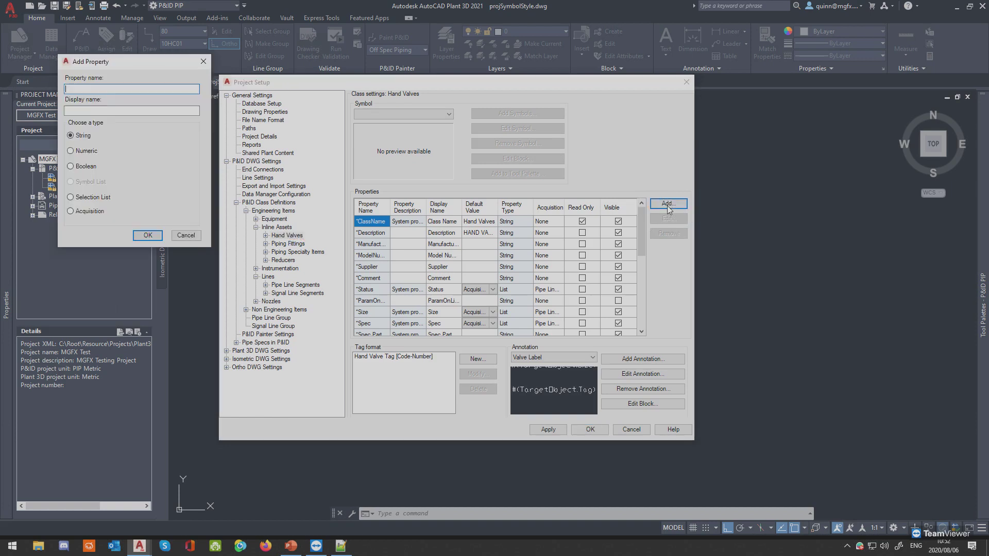
pyautogui.moveTo(176, 62); pyautogui.dragTo(574, 154)
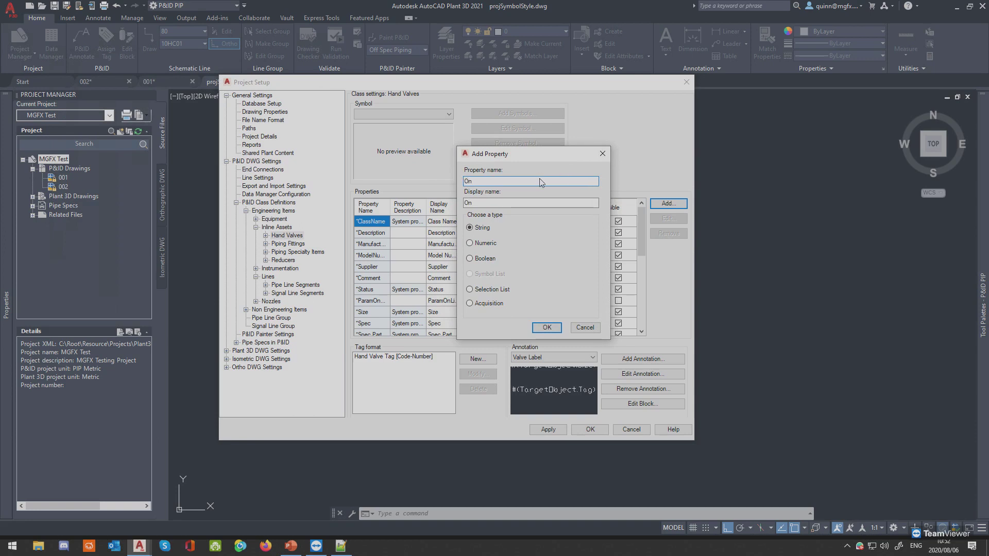
pyautogui.write('On_Line ')
pyautogui.write('Number')
pyautogui.click(472, 205)
pyautogui.click(469, 305)
pyautogui.click(551, 328)
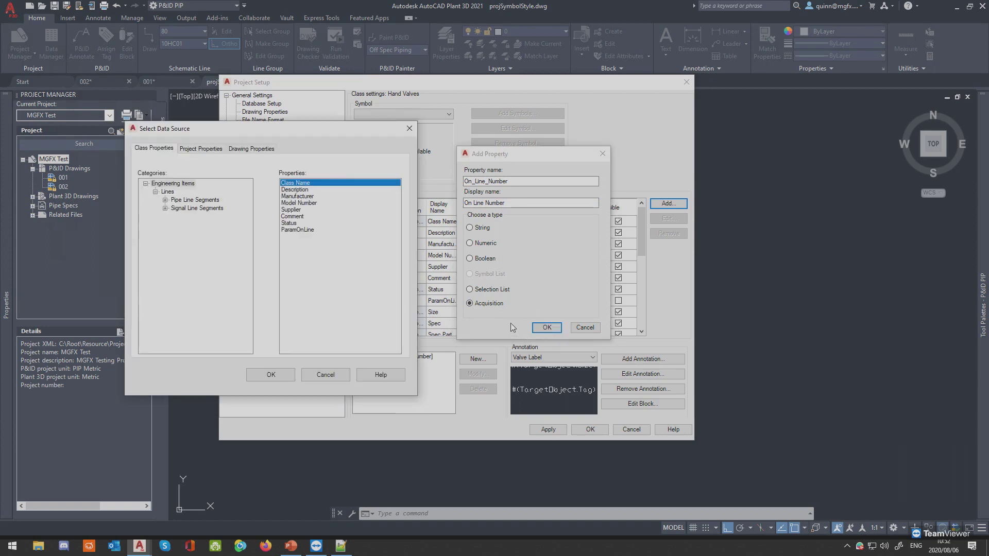
# Set the new property's data source to the Tag property of Pipe Line Segments.
pyautogui.moveTo(291, 135); pyautogui.dragTo(511, 128)
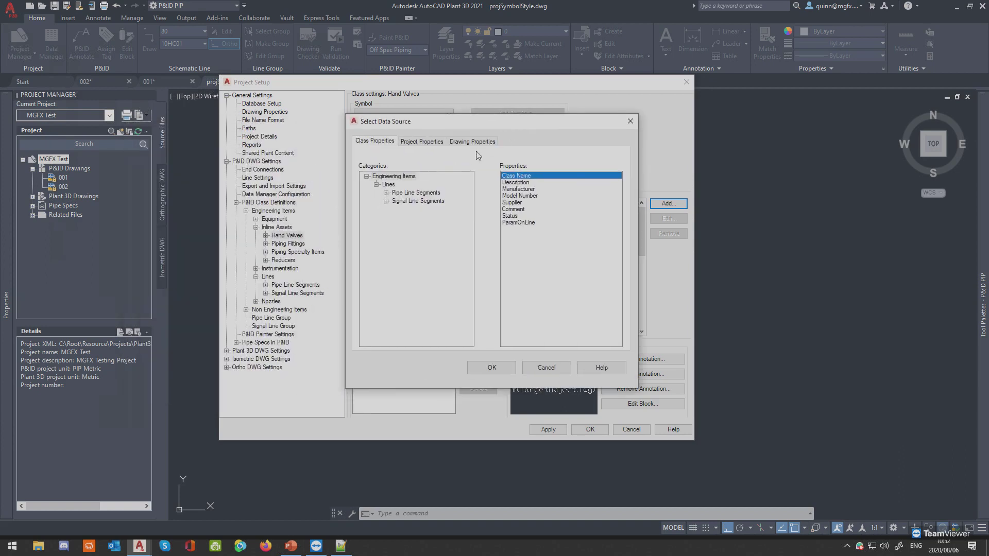
pyautogui.click(412, 194)
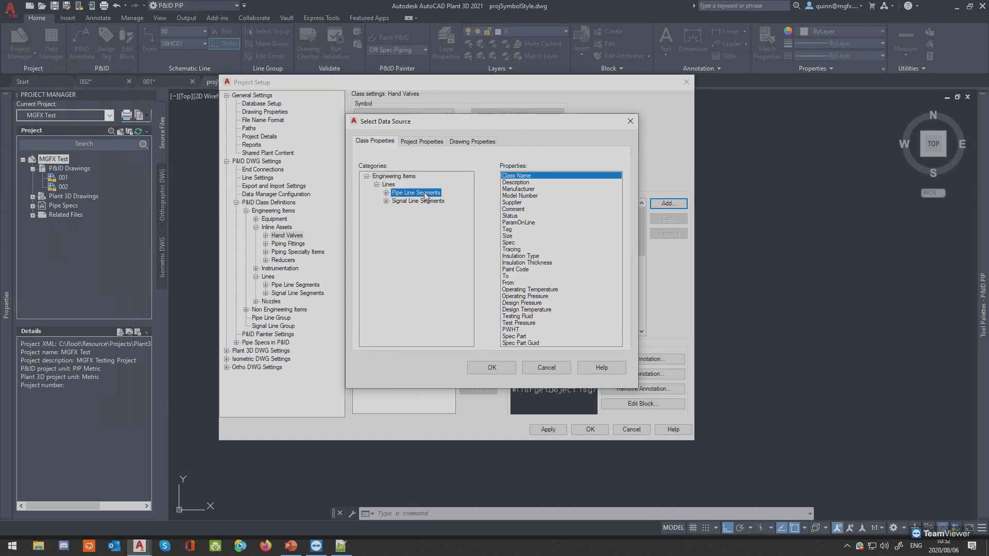
pyautogui.click(507, 230)
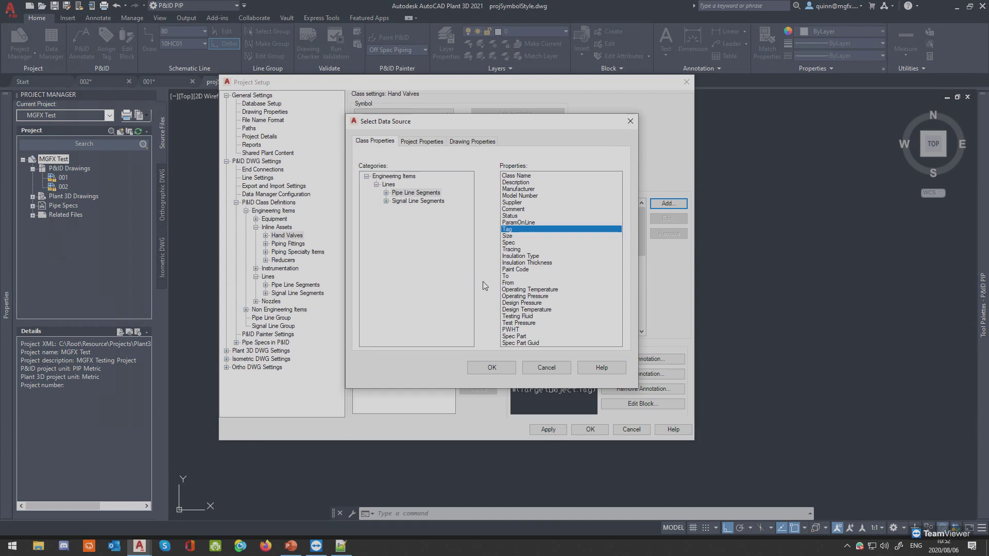
pyautogui.click(505, 370)
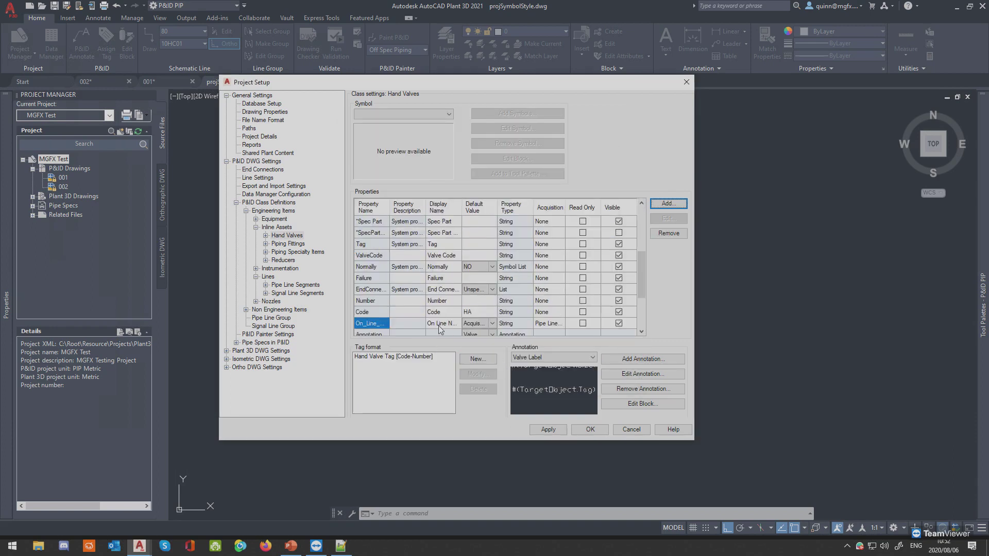
# Resize the property table columns, keep Acquisition as the On_Line_Number default value, and accept the project setup.
pyautogui.doubleClick(388, 207)
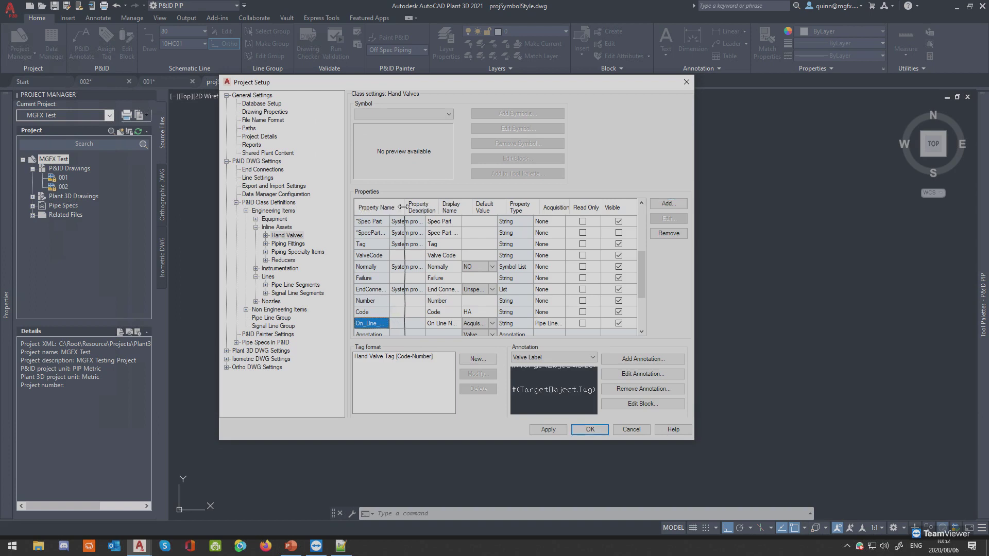
pyautogui.doubleClick(472, 208)
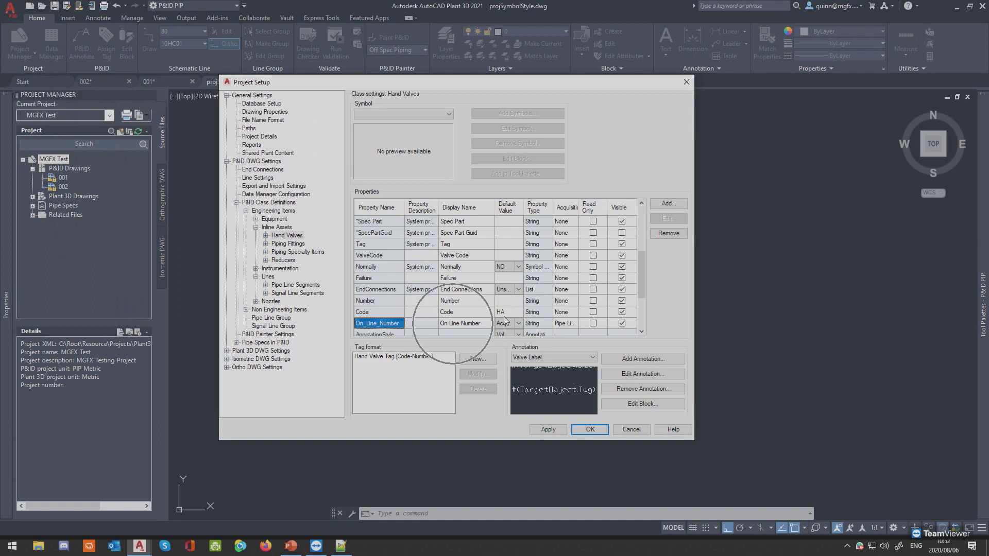
pyautogui.moveTo(524, 206); pyautogui.dragTo(549, 209)
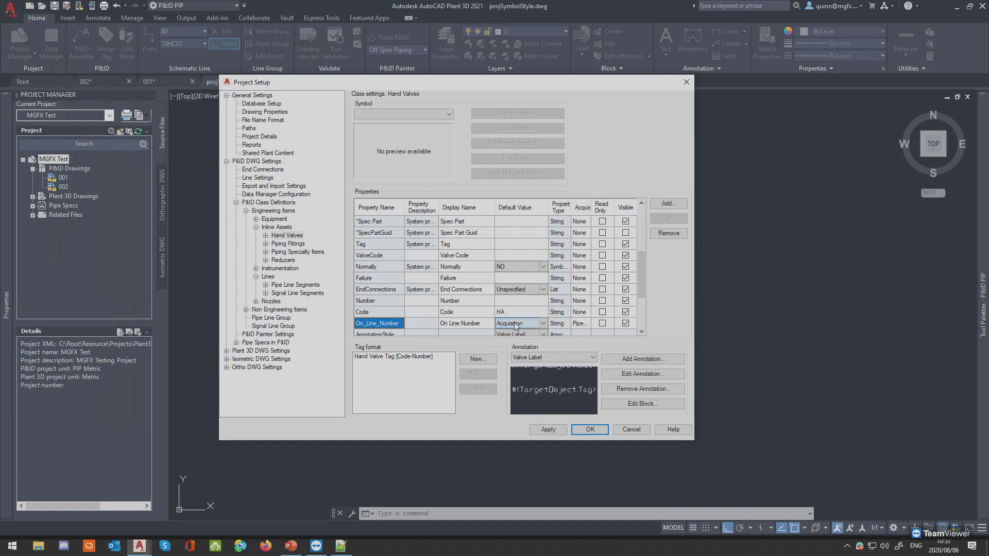
pyautogui.click(542, 323)
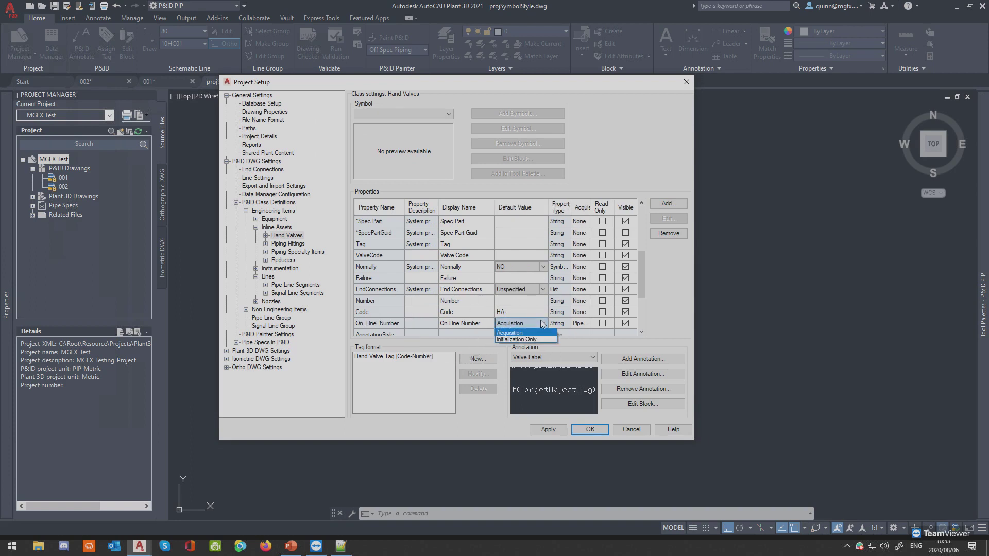
pyautogui.click(544, 333)
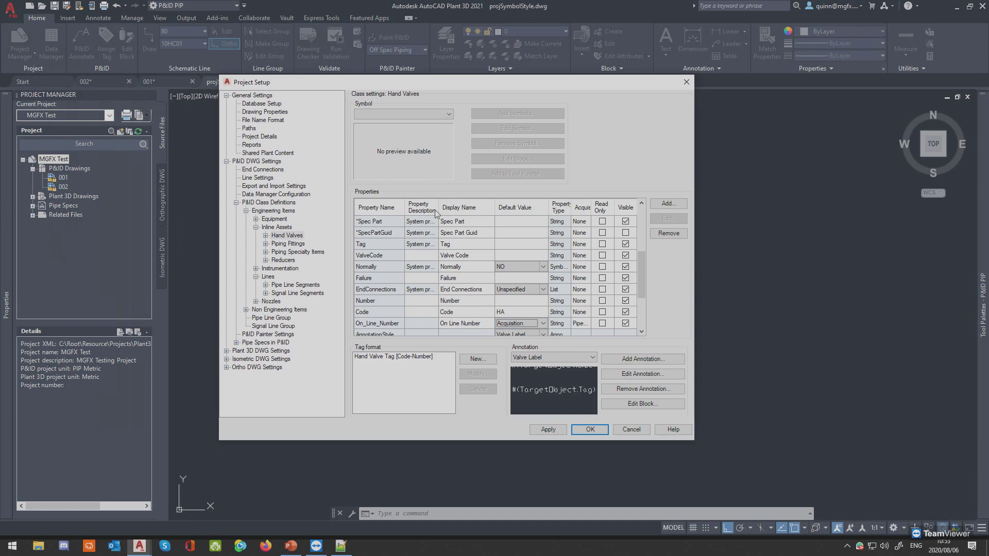
pyautogui.moveTo(493, 207); pyautogui.dragTo(474, 207)
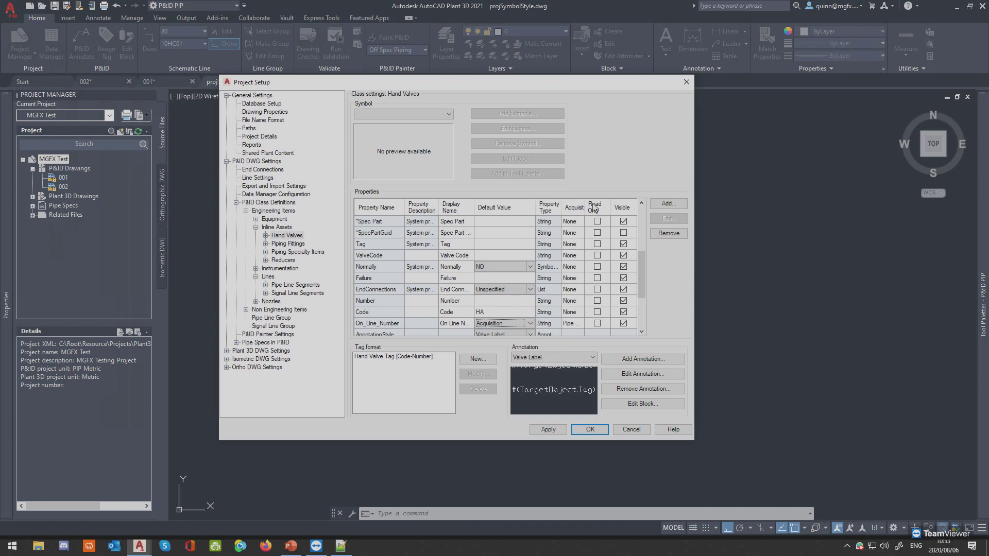
pyautogui.click(623, 324)
pyautogui.click(590, 429)
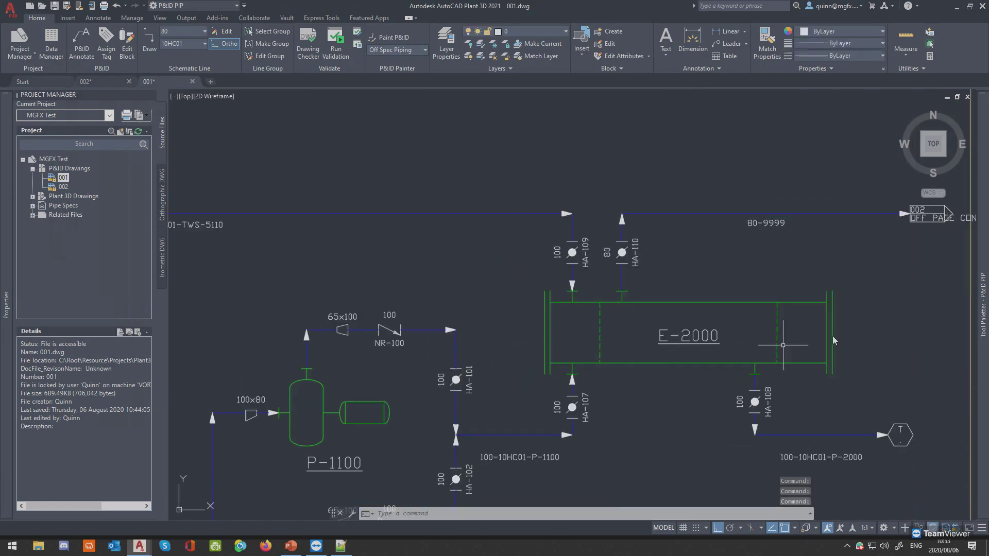
# Insert a gate valve on the tank outlet line between HA-116 and the pump suction branch, and save drawing 001.
pyautogui.moveTo(981, 295)
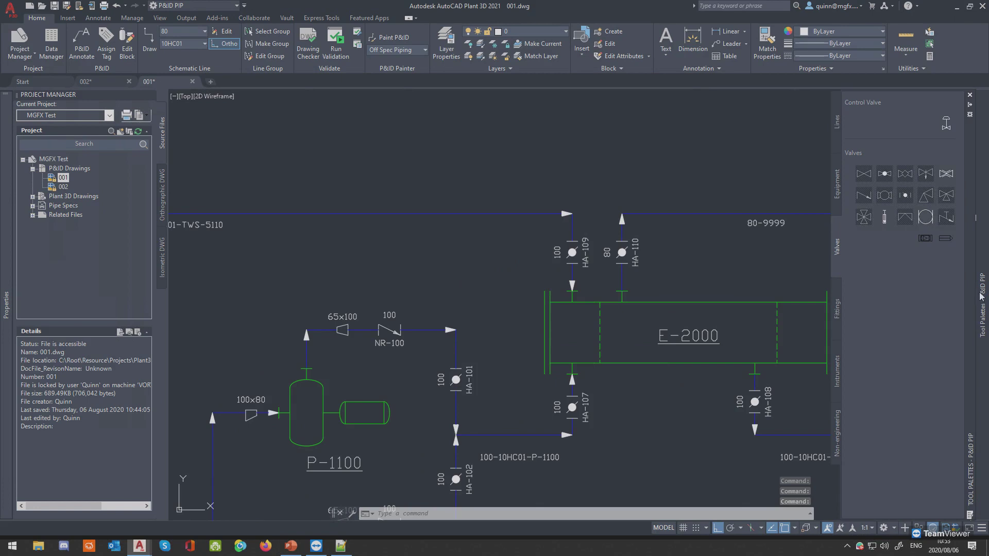
pyautogui.click(864, 179)
pyautogui.scroll(-3, 633, 263)
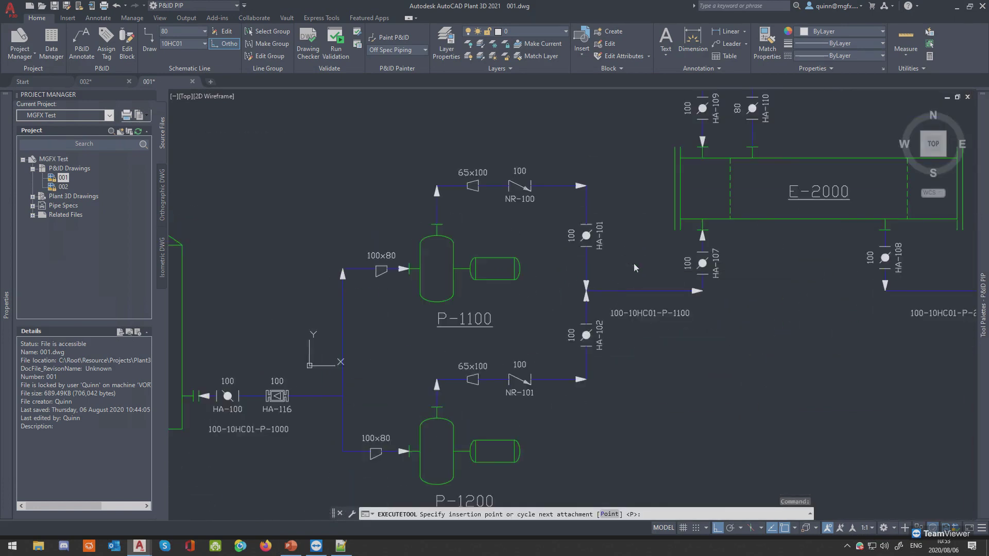
pyautogui.scroll(4, 460, 341)
pyautogui.click(401, 358)
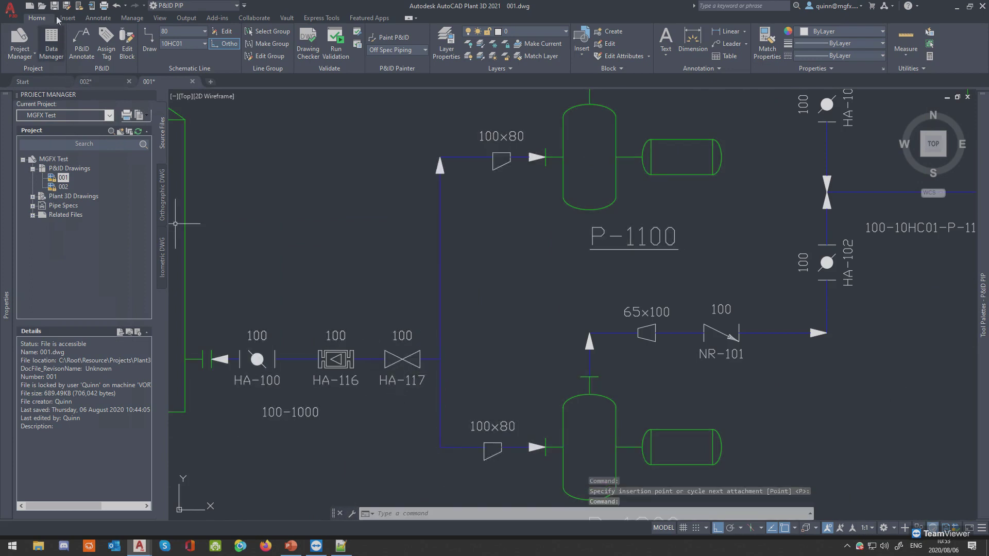
pyautogui.hotkey('ctrl', 's')
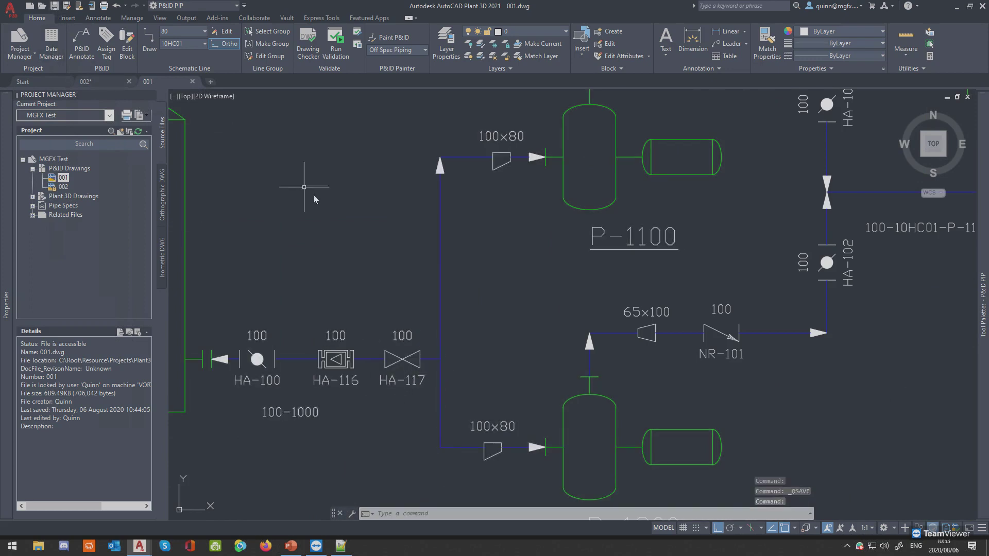
# Examine the On Line Number values of the hand valves in the Data Manager.
pyautogui.click(51, 48)
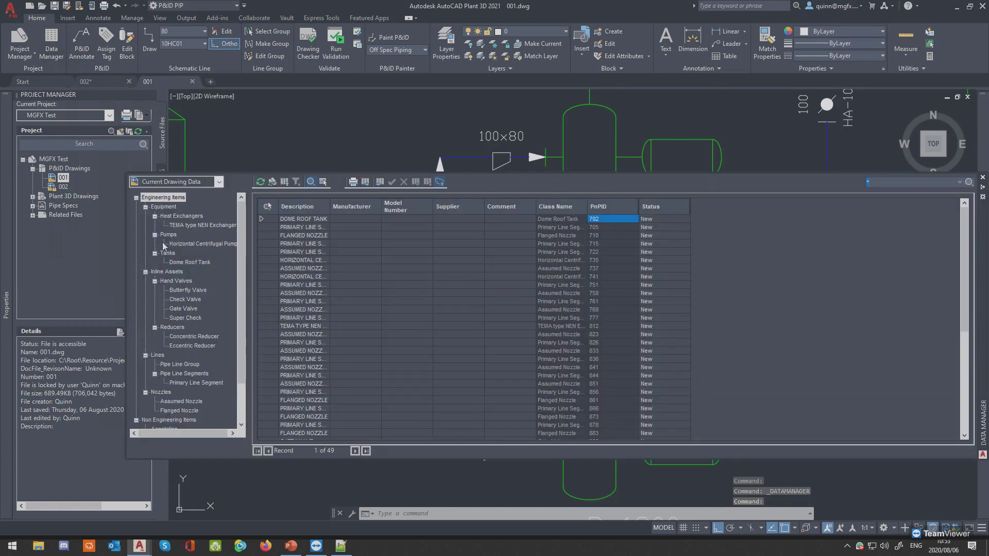
pyautogui.click(188, 283)
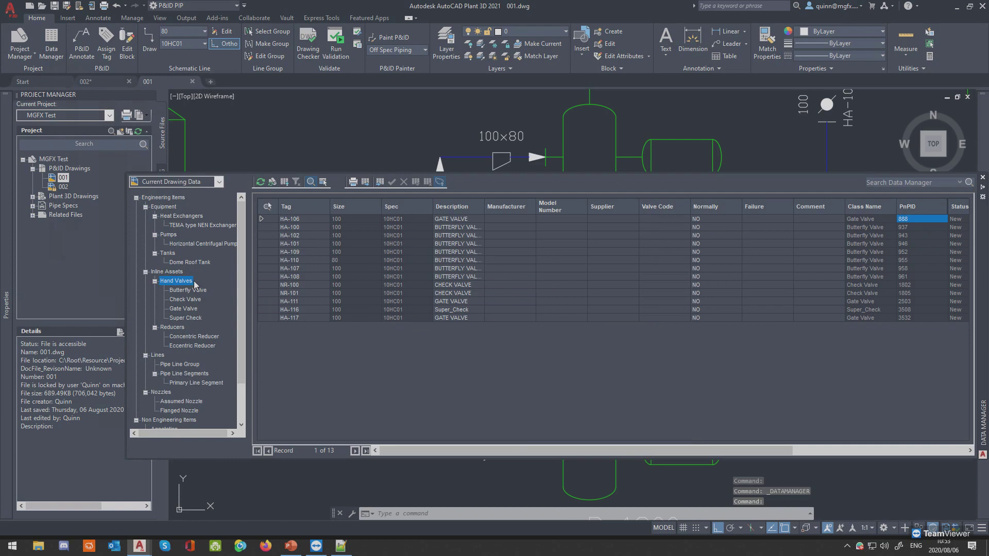
pyautogui.moveTo(422, 451); pyautogui.dragTo(638, 459)
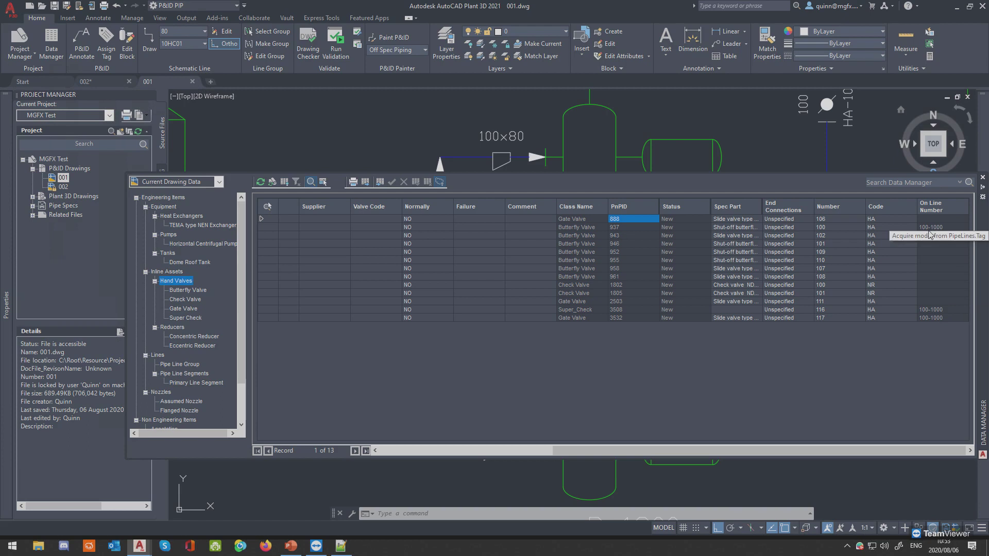
# Insert a gate valve on line 100-10HC01-TWS-5110 feeding exchanger E-2000, and save drawing 001.
pyautogui.click(458, 111)
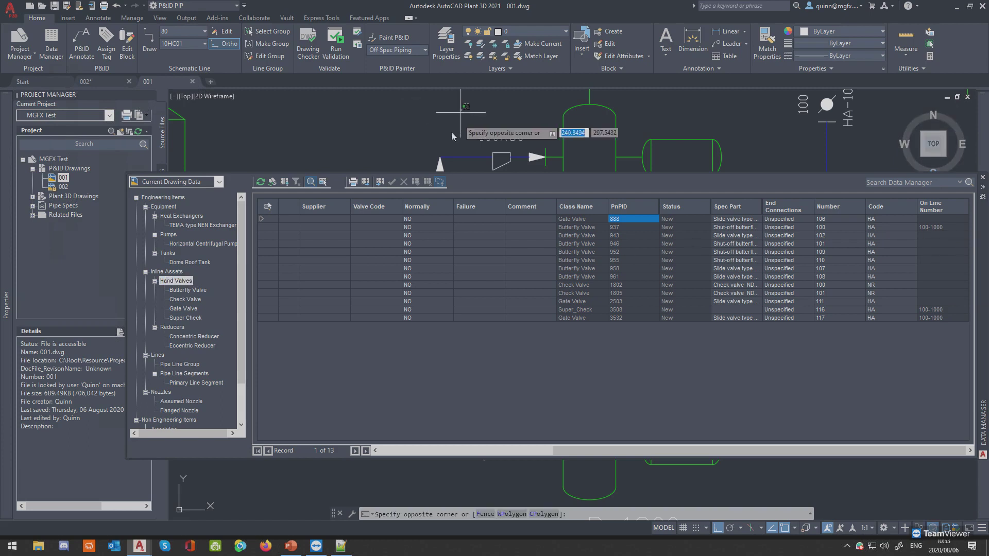
pyautogui.click(452, 133)
pyautogui.scroll(-2, 501, 328)
pyautogui.moveTo(684, 266); pyautogui.dragTo(622, 301, button='middle')
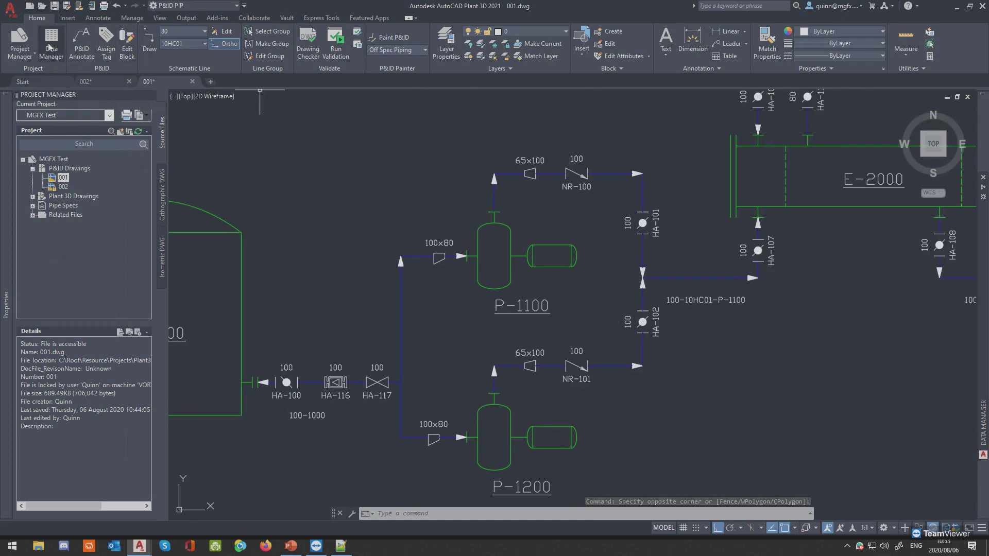
pyautogui.moveTo(562, 253); pyautogui.dragTo(529, 284, button='middle')
pyautogui.scroll(-4, 566, 302)
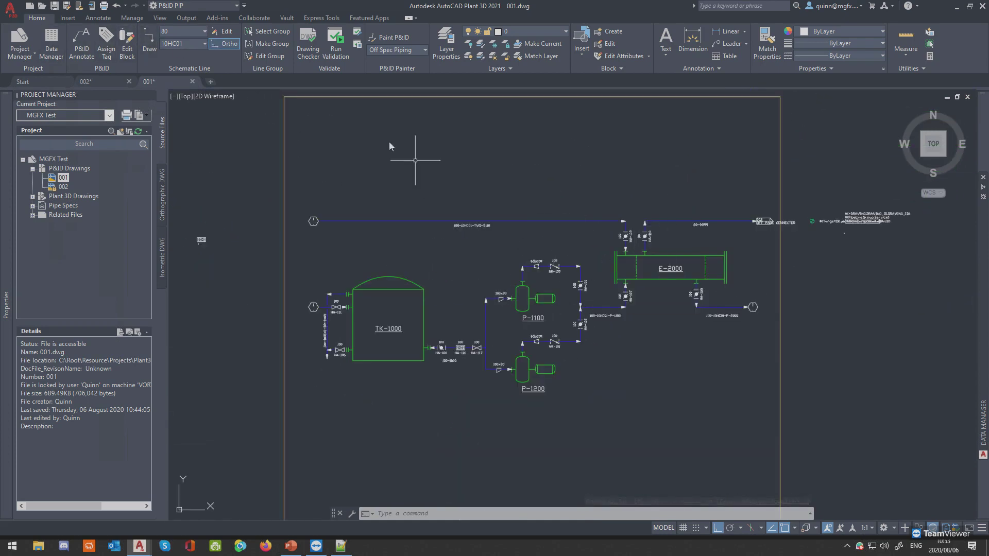
pyautogui.moveTo(984, 134)
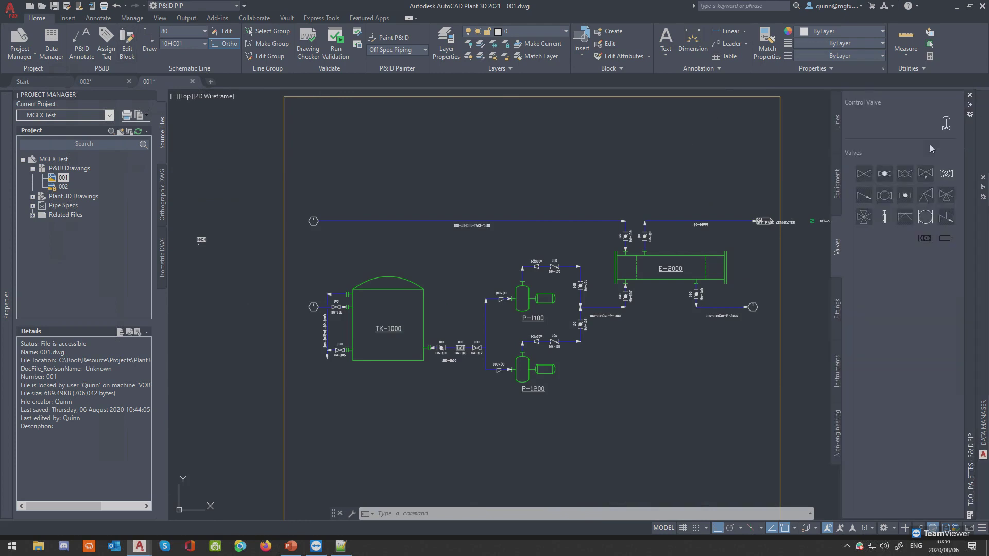
pyautogui.click(864, 174)
pyautogui.scroll(4, 607, 258)
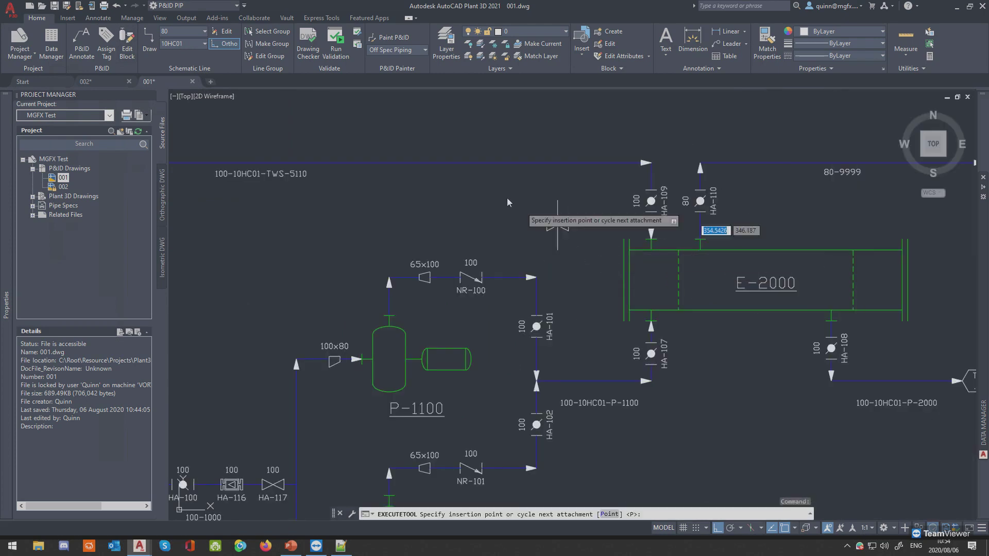
pyautogui.click(441, 162)
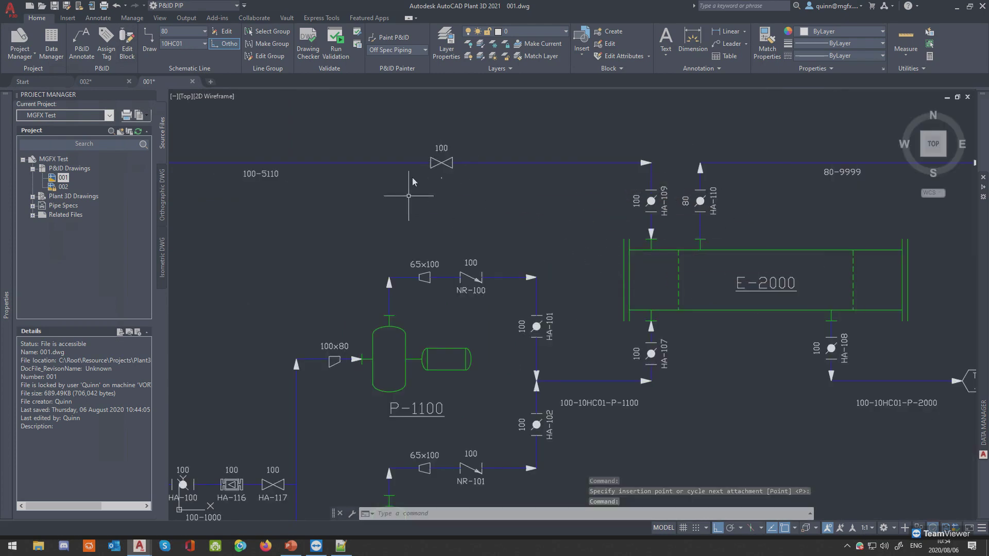
pyautogui.click(54, 6)
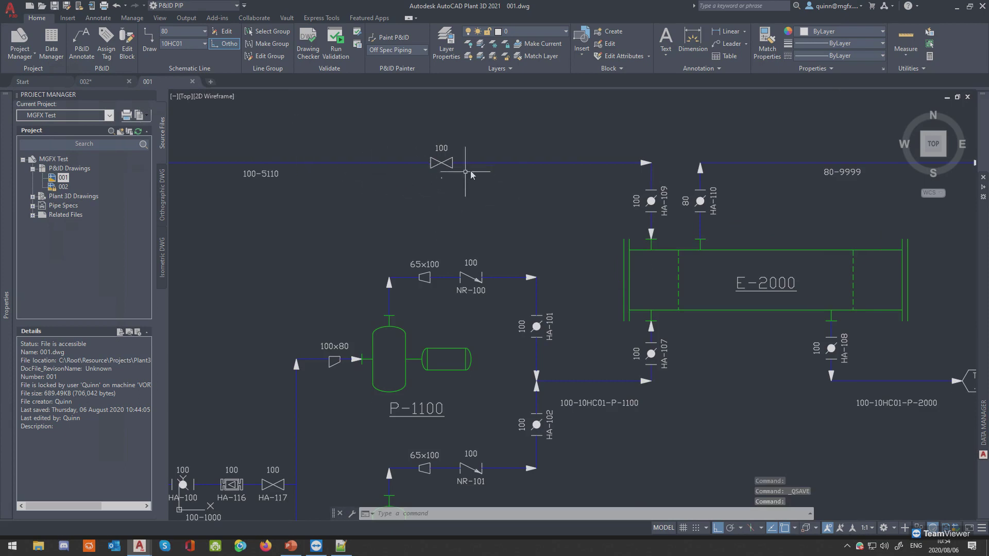
# Check the On Line Number of the newly inserted gate valve in the Data Manager's hand valve list.
pyautogui.click(52, 49)
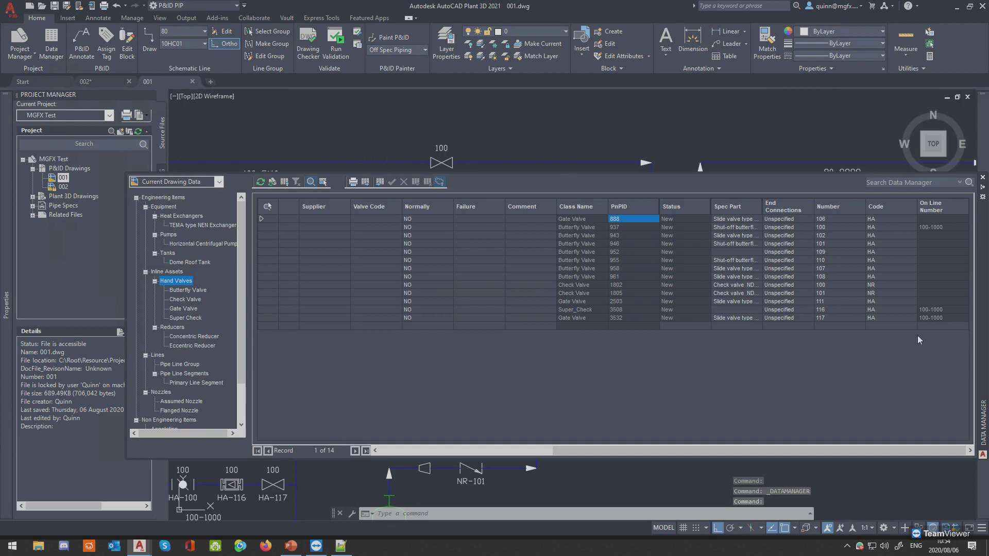
pyautogui.click(553, 349)
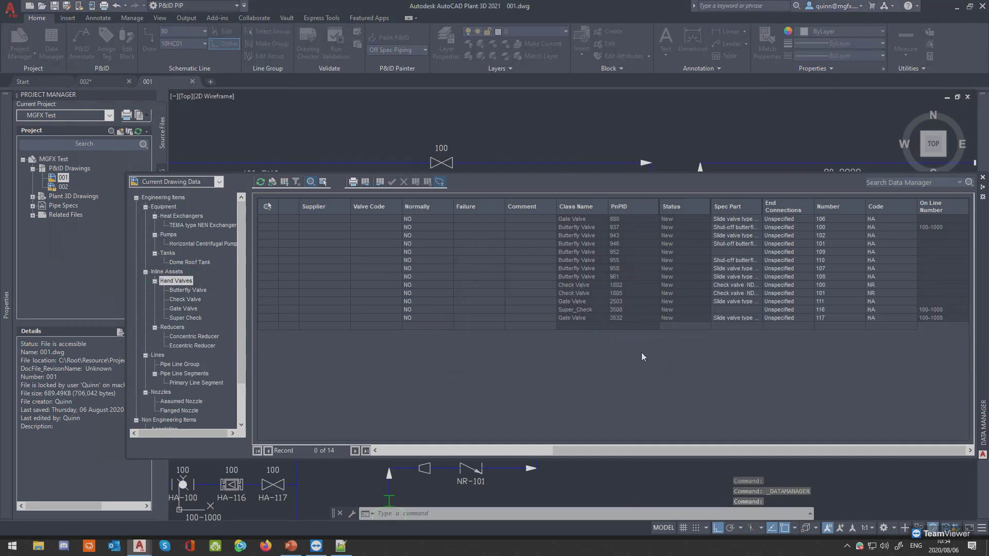
pyautogui.click(948, 327)
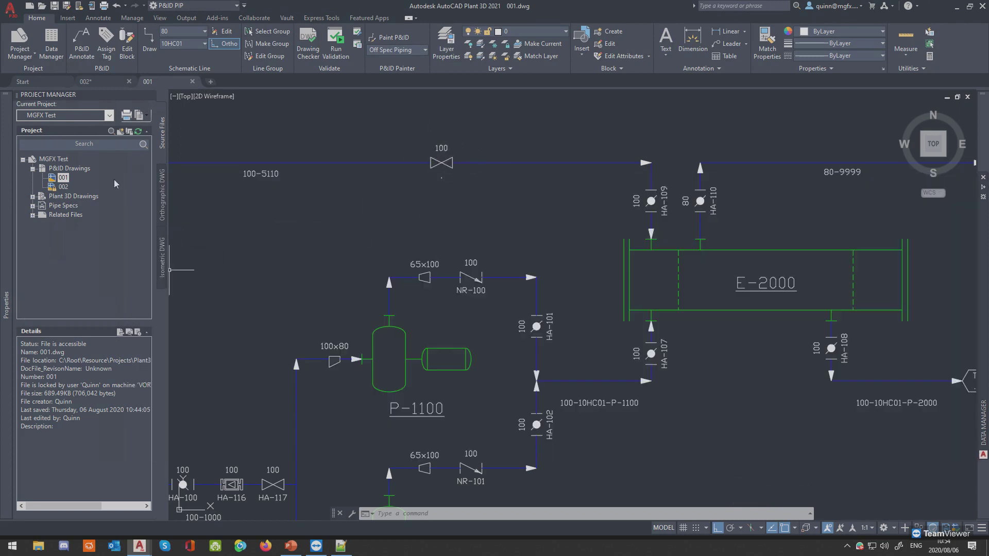
pyautogui.click(51, 47)
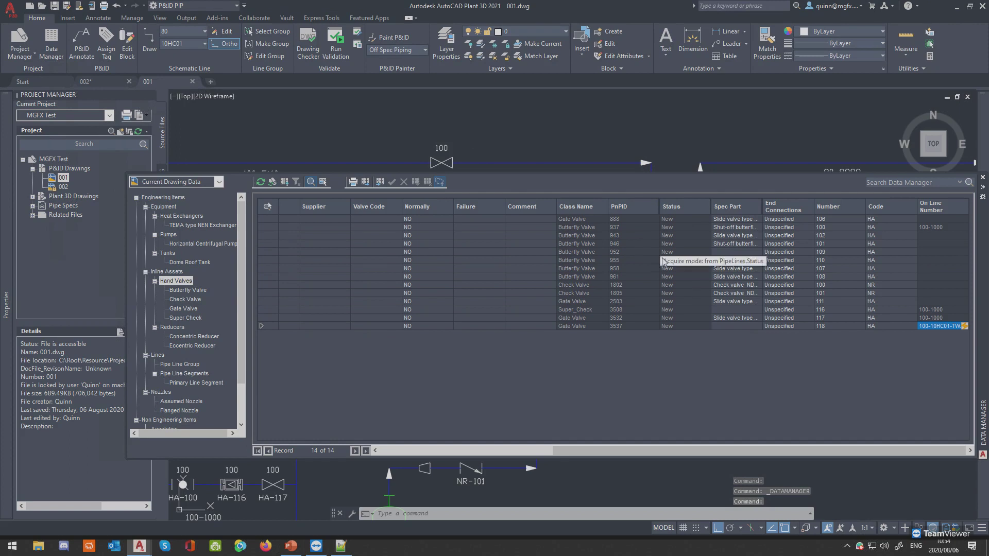